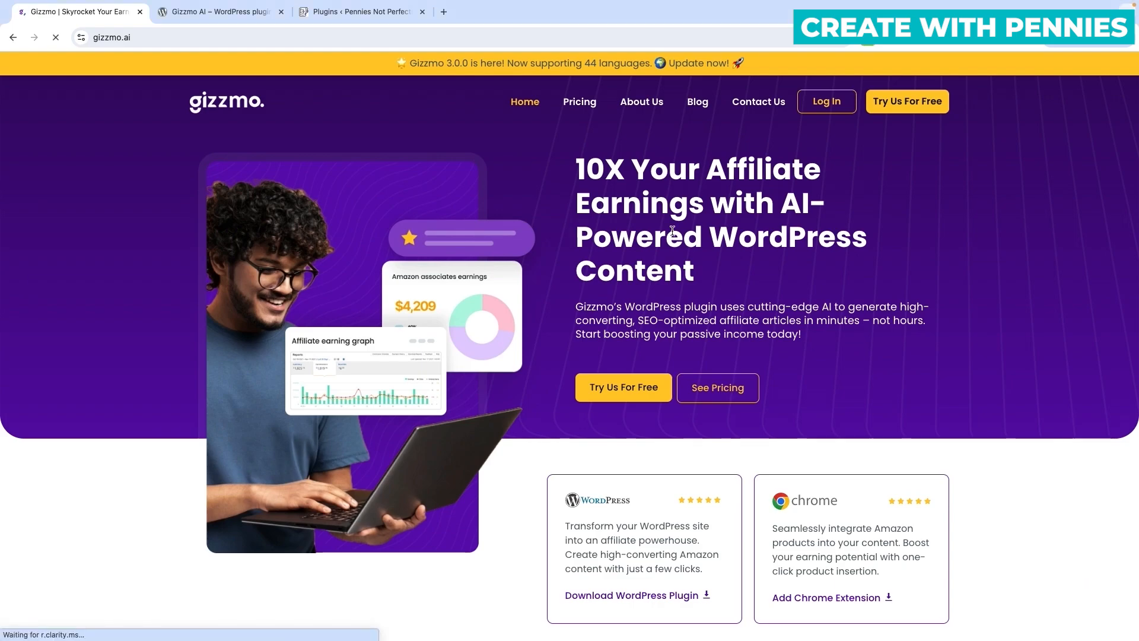
Compare the Gizzmo plans at yearly billing: Starter $7.99, Builder $49.99, Professional $139.99 per month.
click(581, 102)
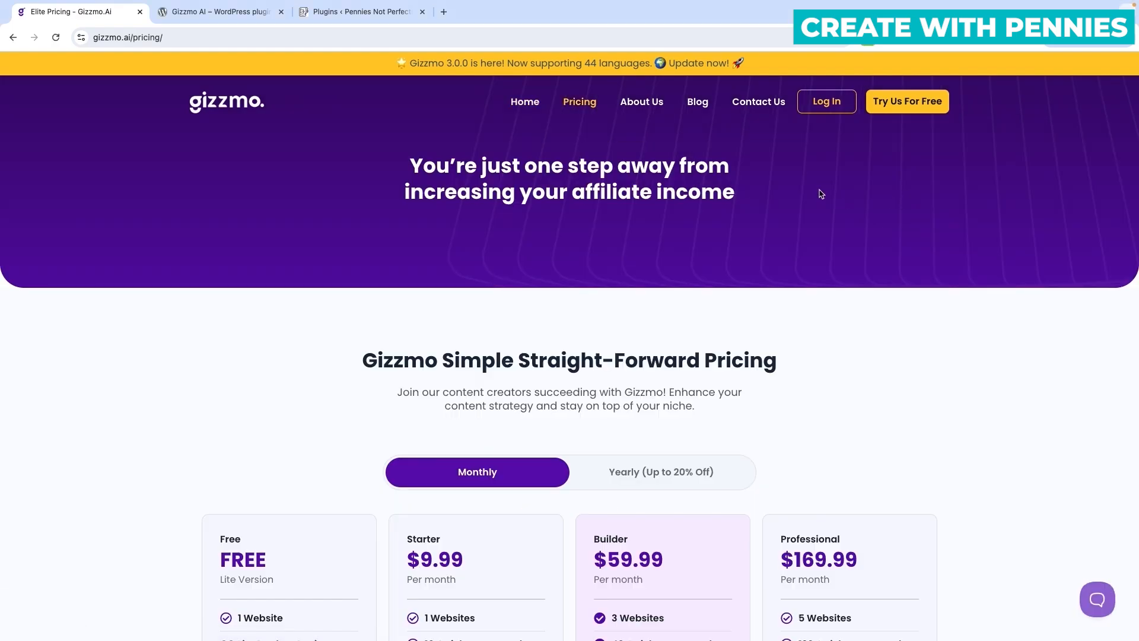
scroll(928, 273, down, 5)
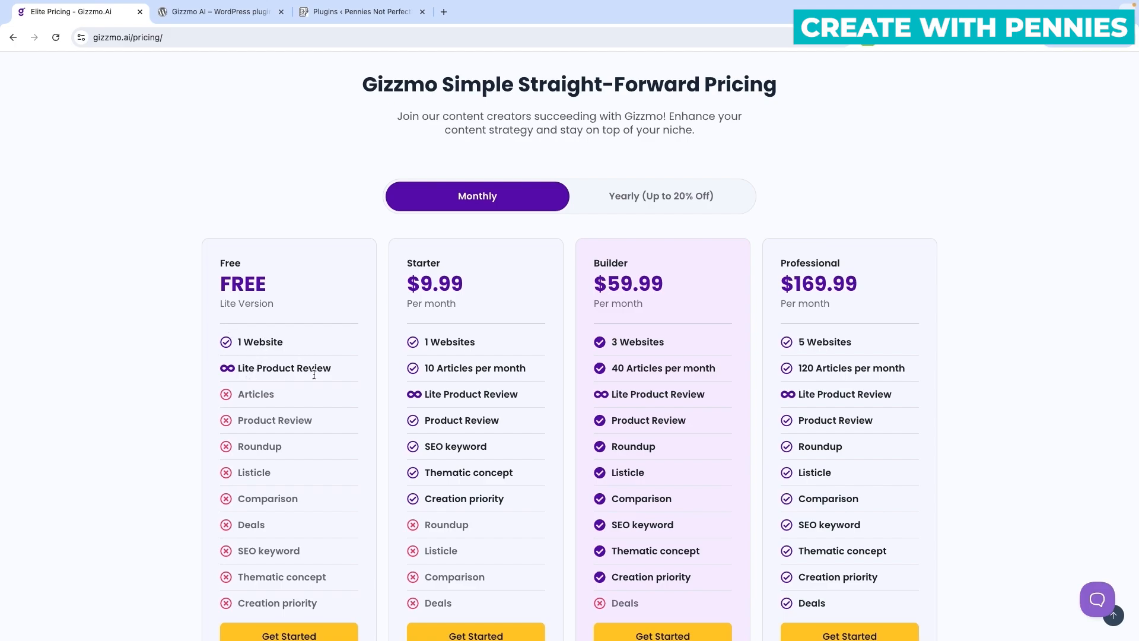
scroll(341, 376, down, 1)
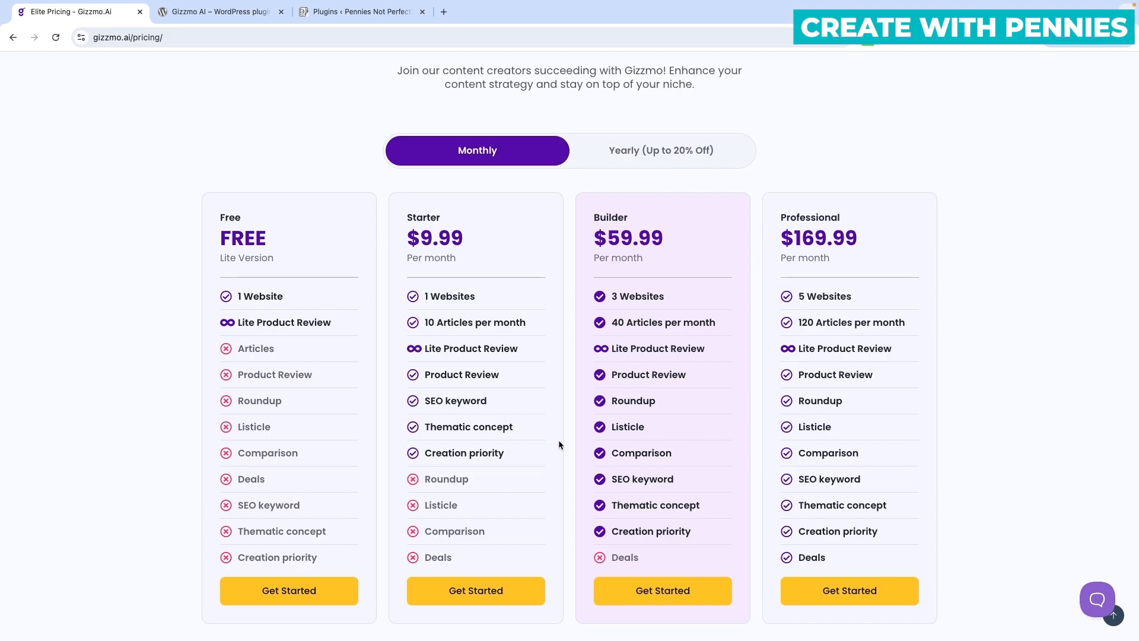
scroll(648, 467, up, 2)
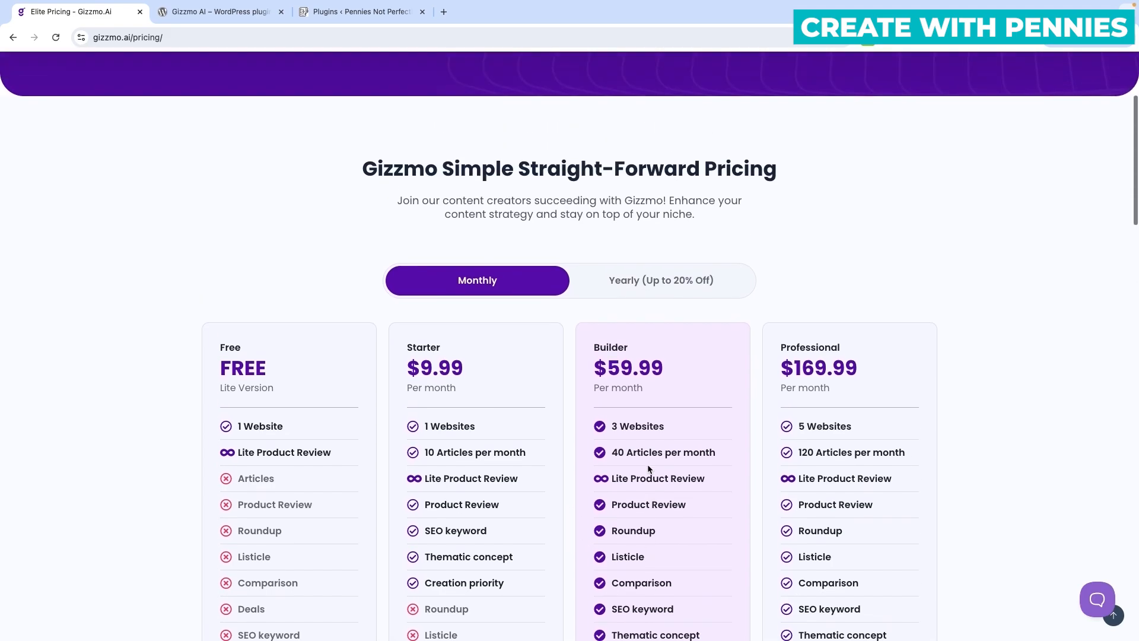
scroll(648, 469, up, 3)
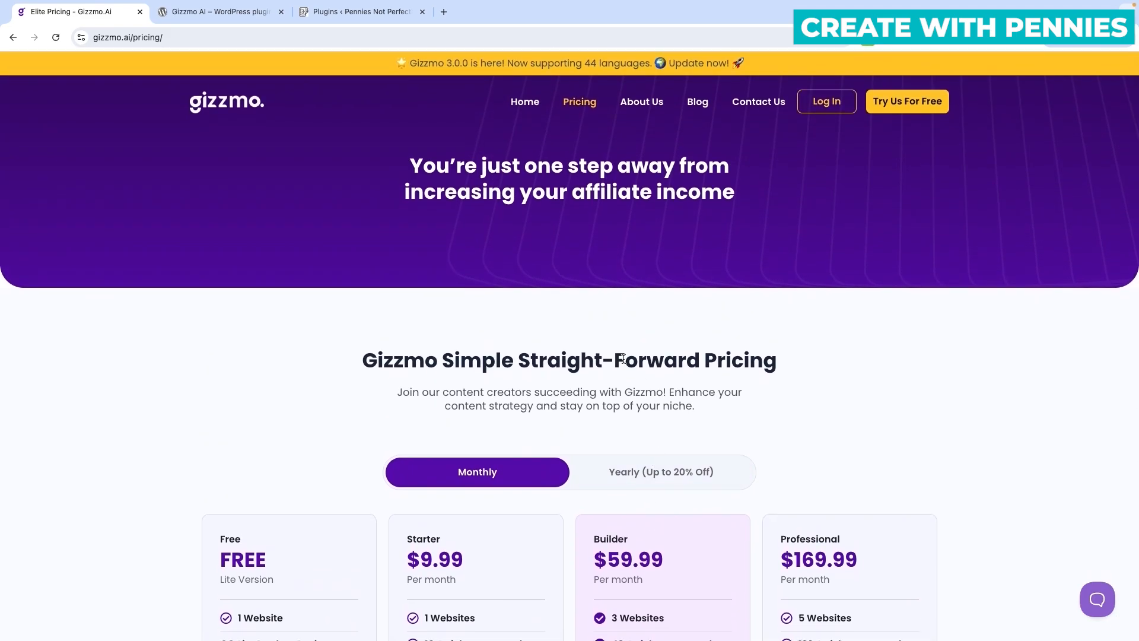
scroll(625, 533, down, 3)
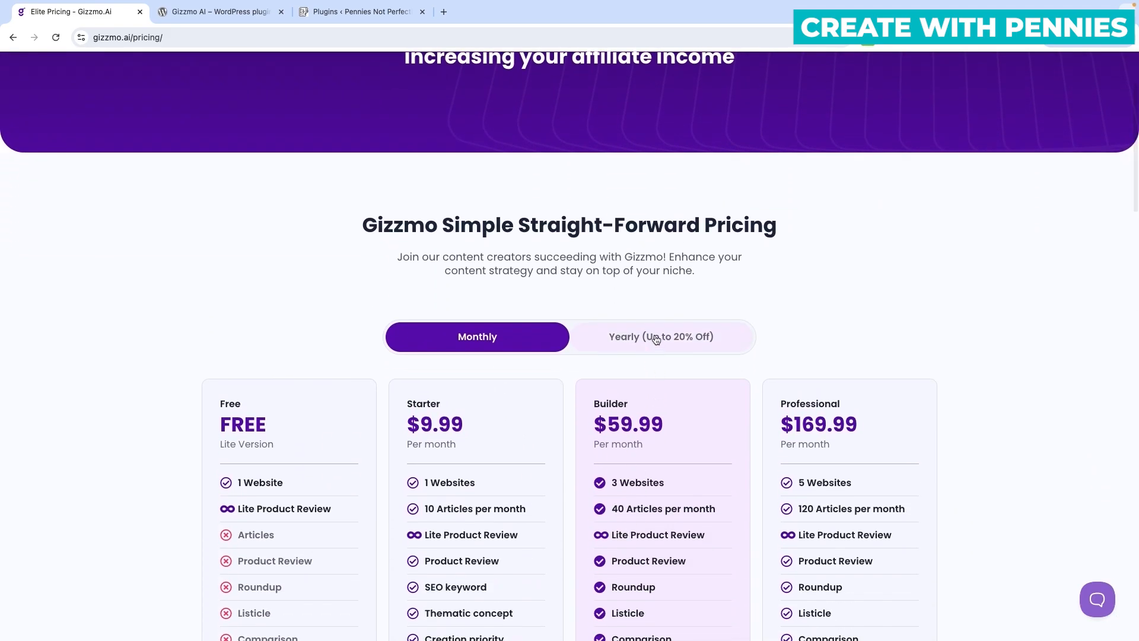
click(656, 339)
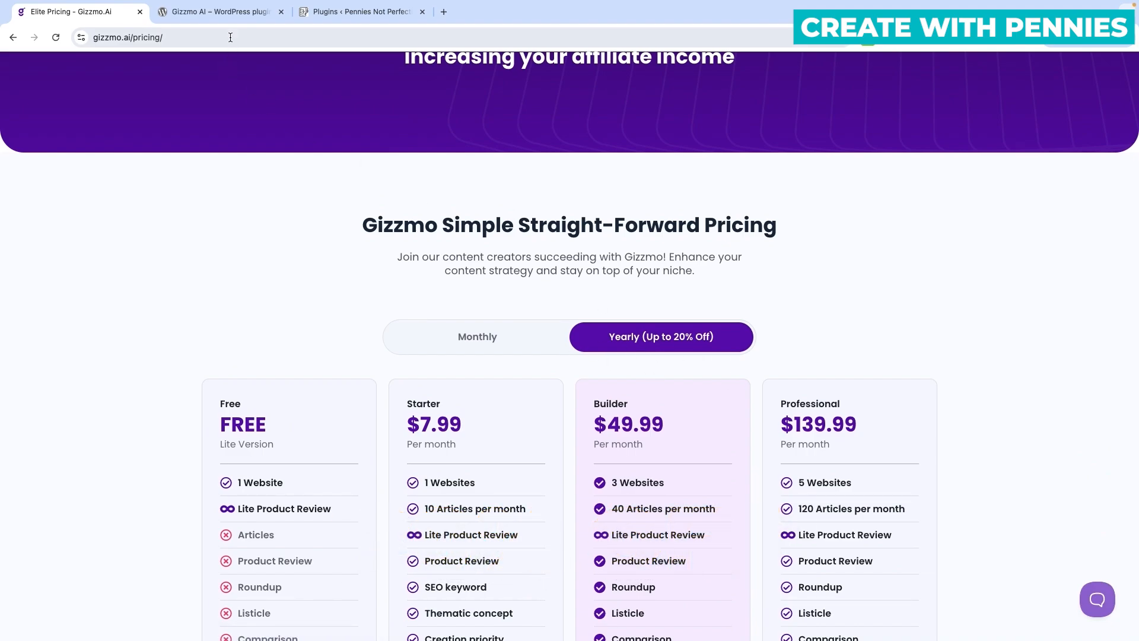
click(219, 12)
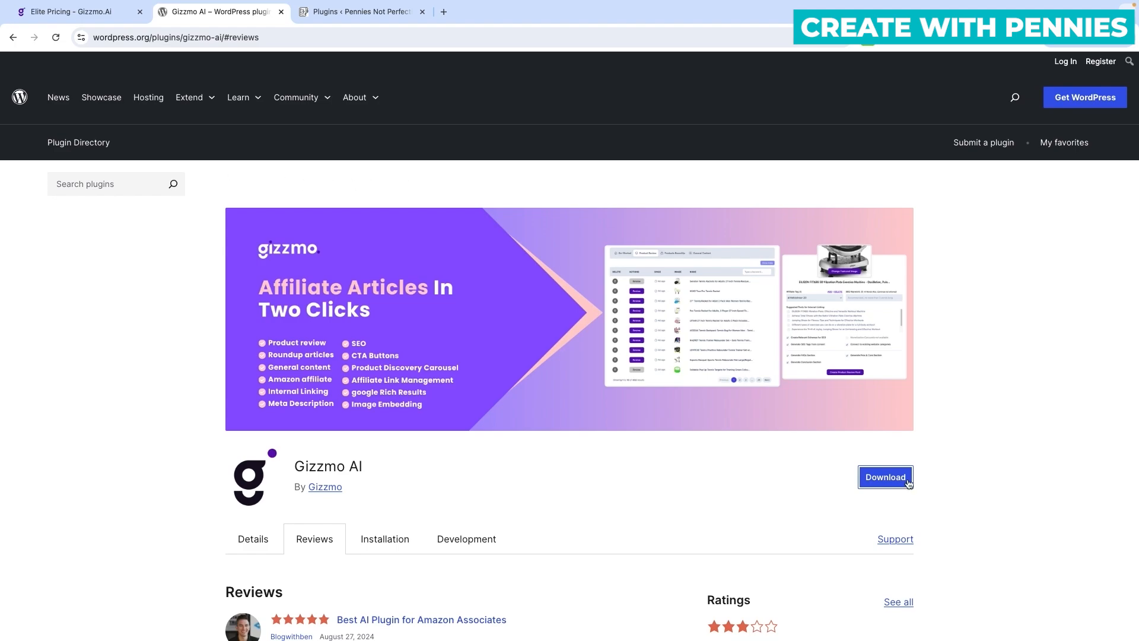
Download the Gizzmo AI plugin, then begin adding a new plugin on the WordPress site.
click(885, 477)
click(360, 13)
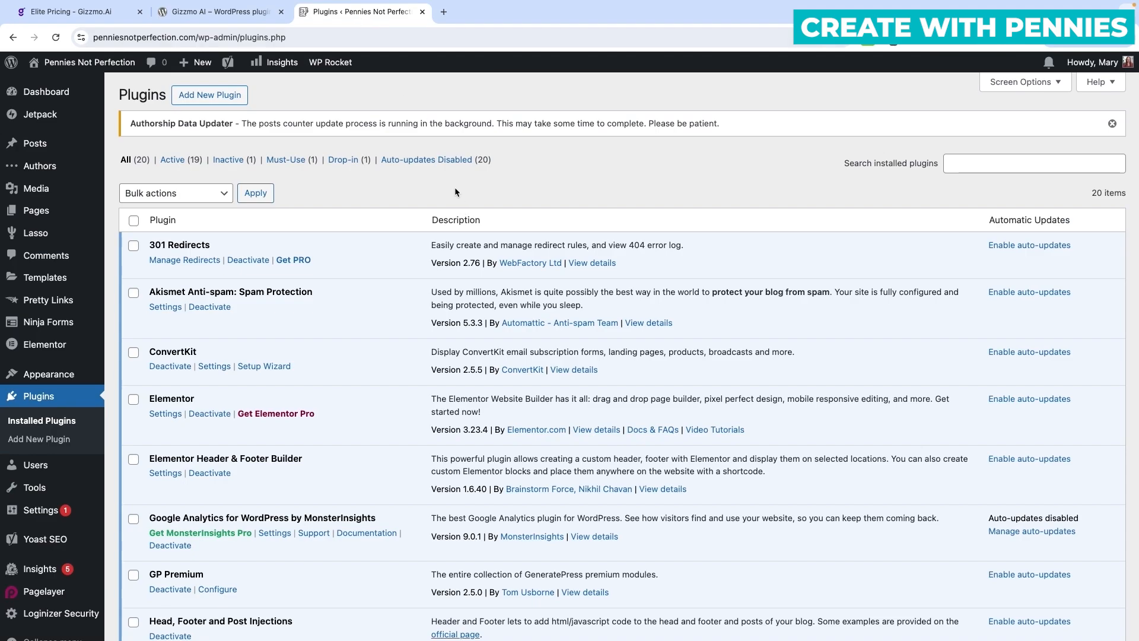
click(958, 165)
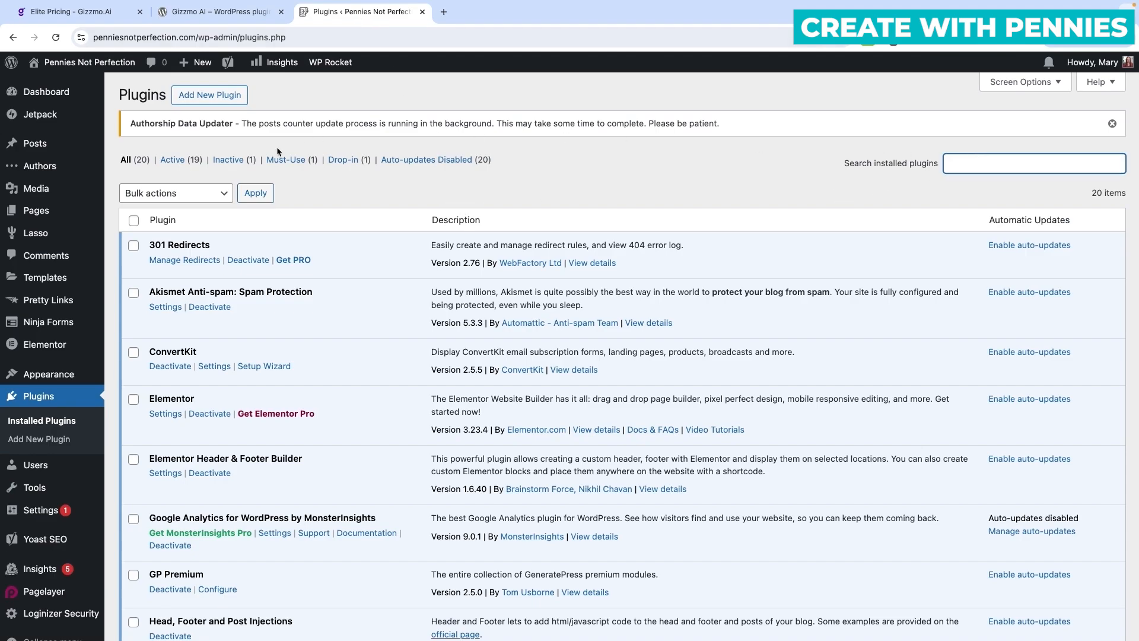
click(210, 95)
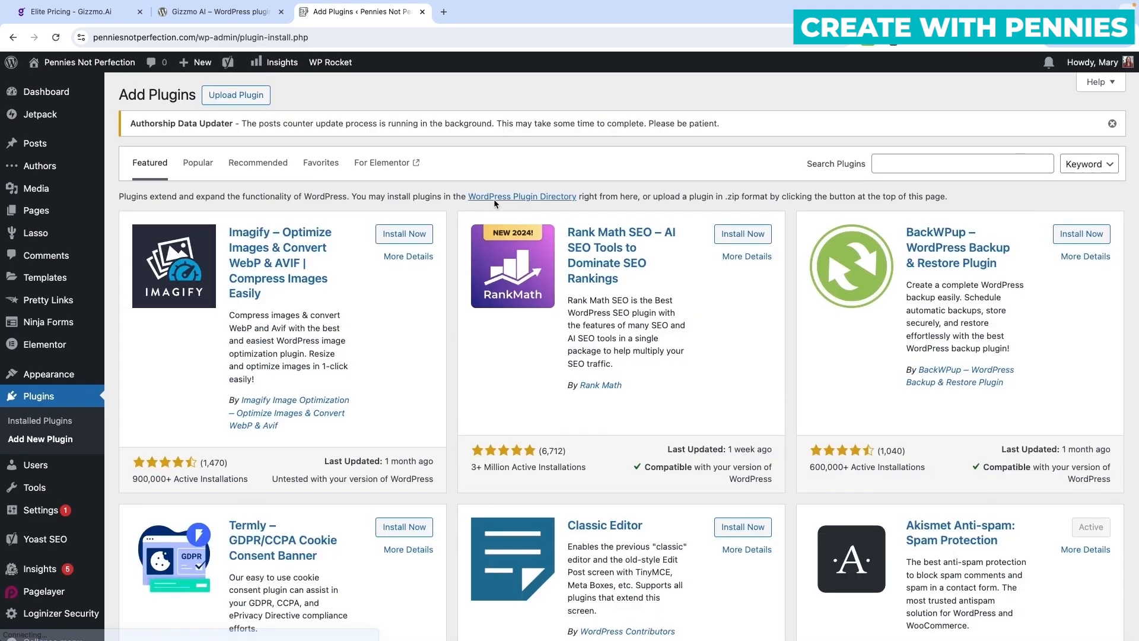
Find 'gizzmo' in the plugin directory, then install and activate Gizzmo AI.
click(954, 166)
text(gizzmo)
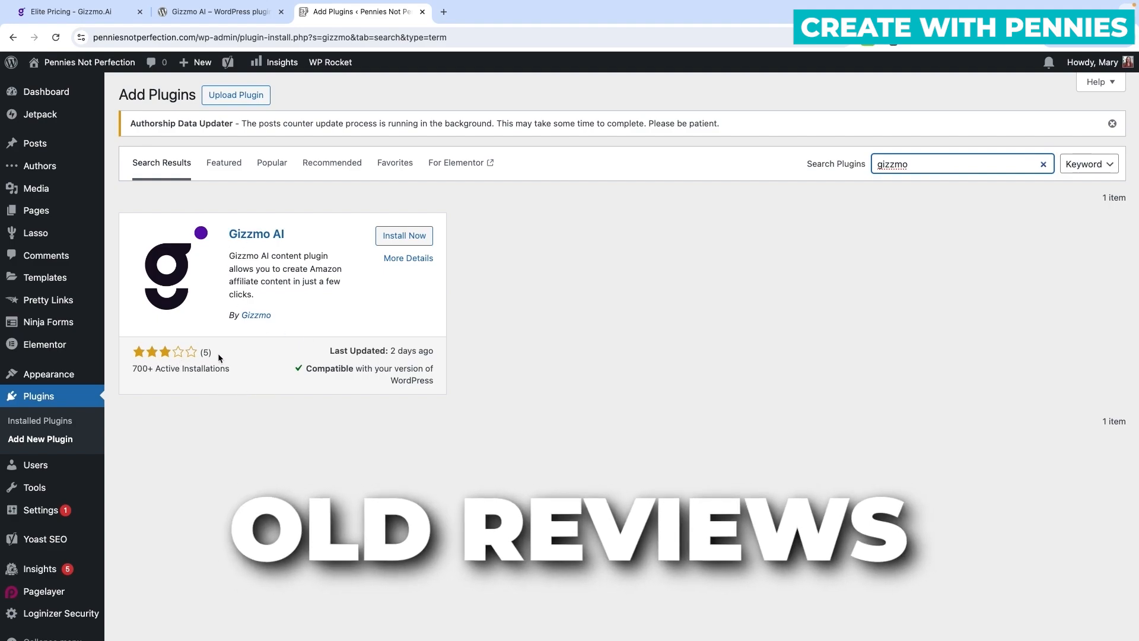
click(404, 237)
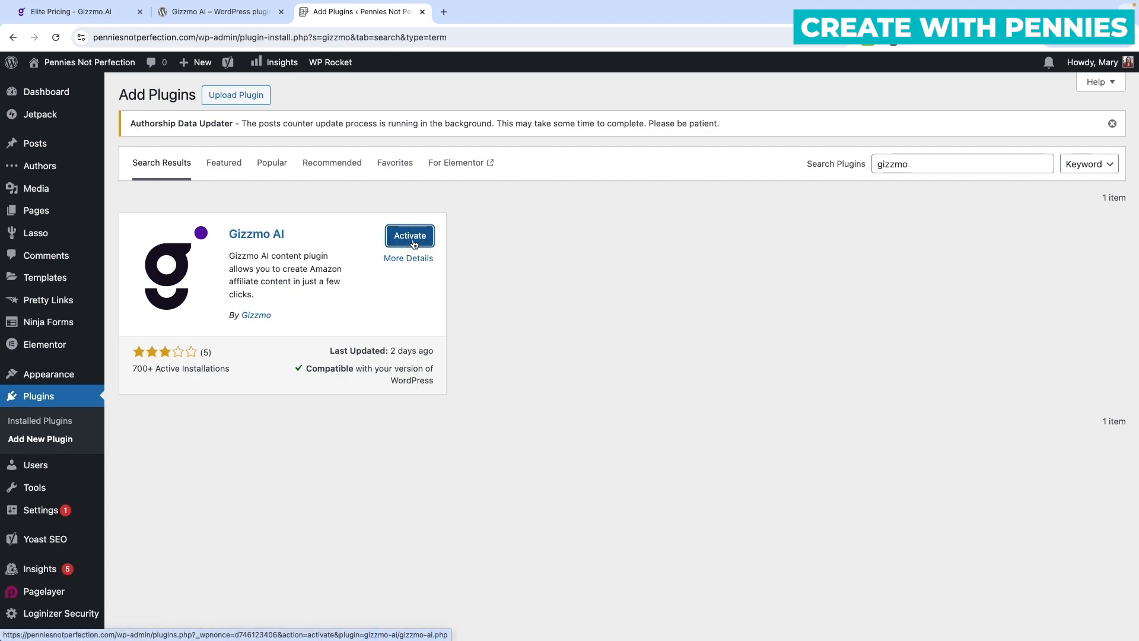
click(414, 242)
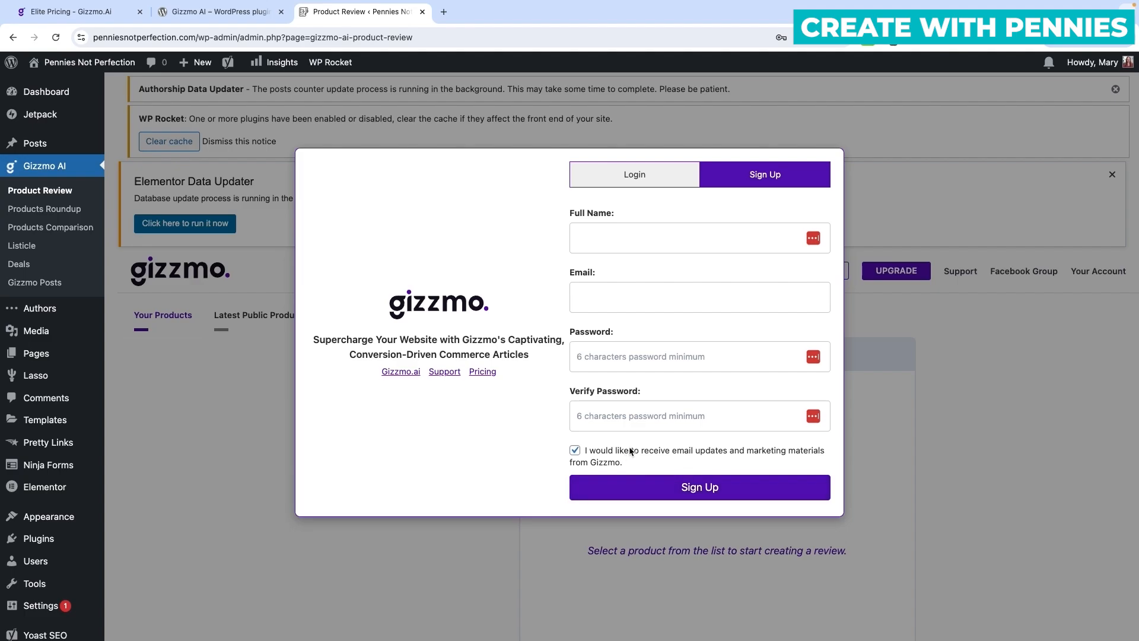
Fill in the full name and email on the Gizzmo form and sign up.
click(616, 238)
text(Ma)
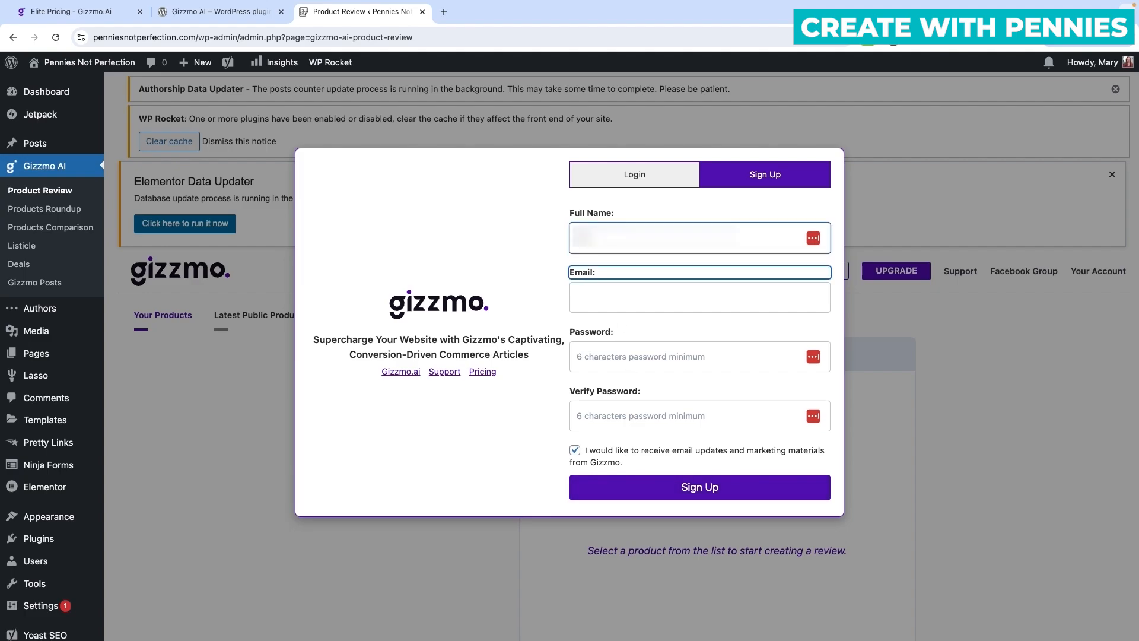
text(...)
key(Tab)
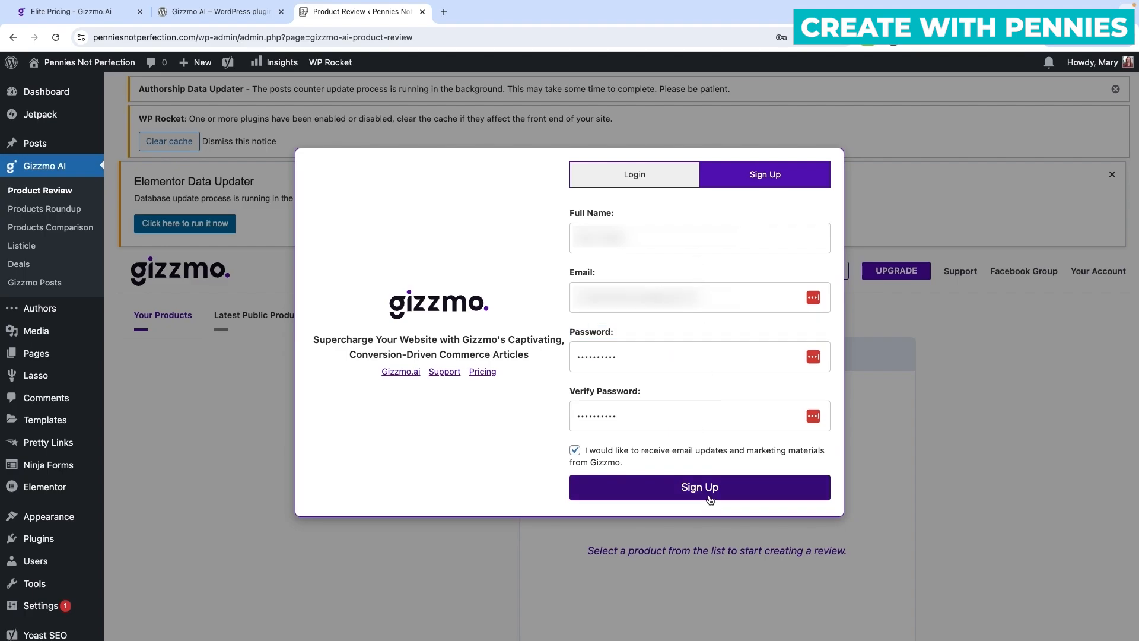
click(738, 494)
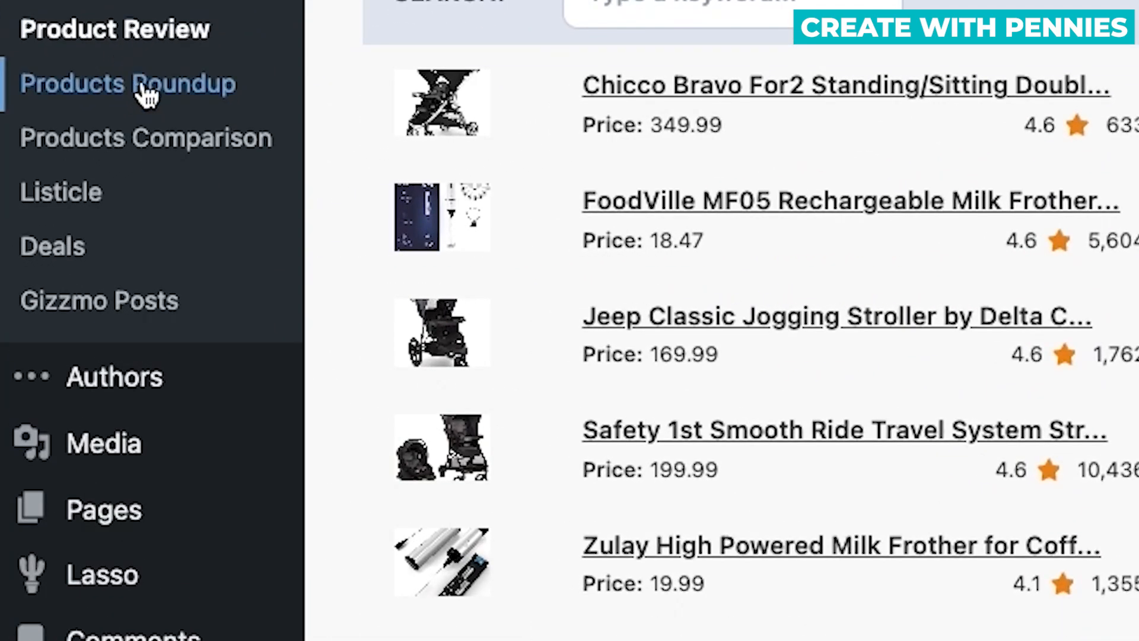
Visit the Products Roundup and Products Comparison pages, then start the Gizzmo package upgrade.
click(169, 153)
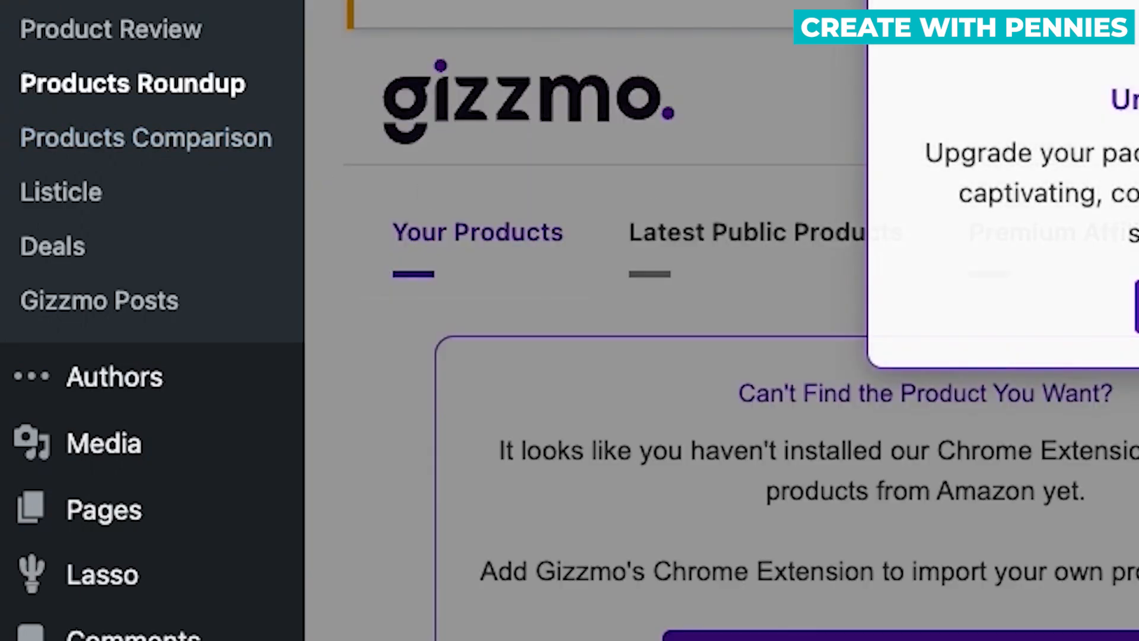
click(106, 153)
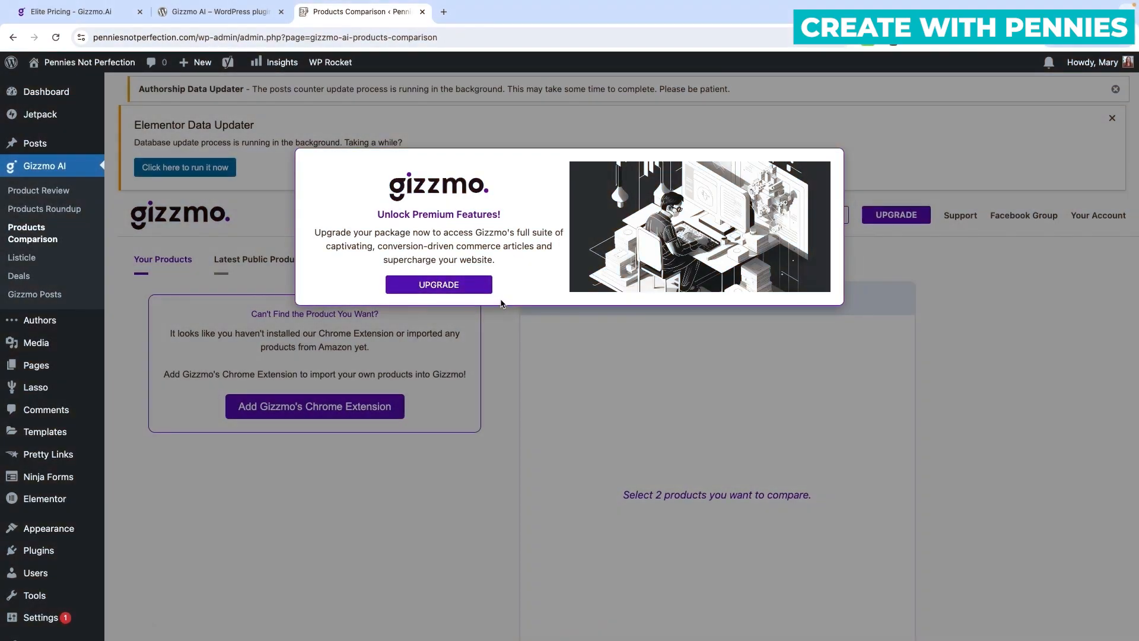
click(465, 288)
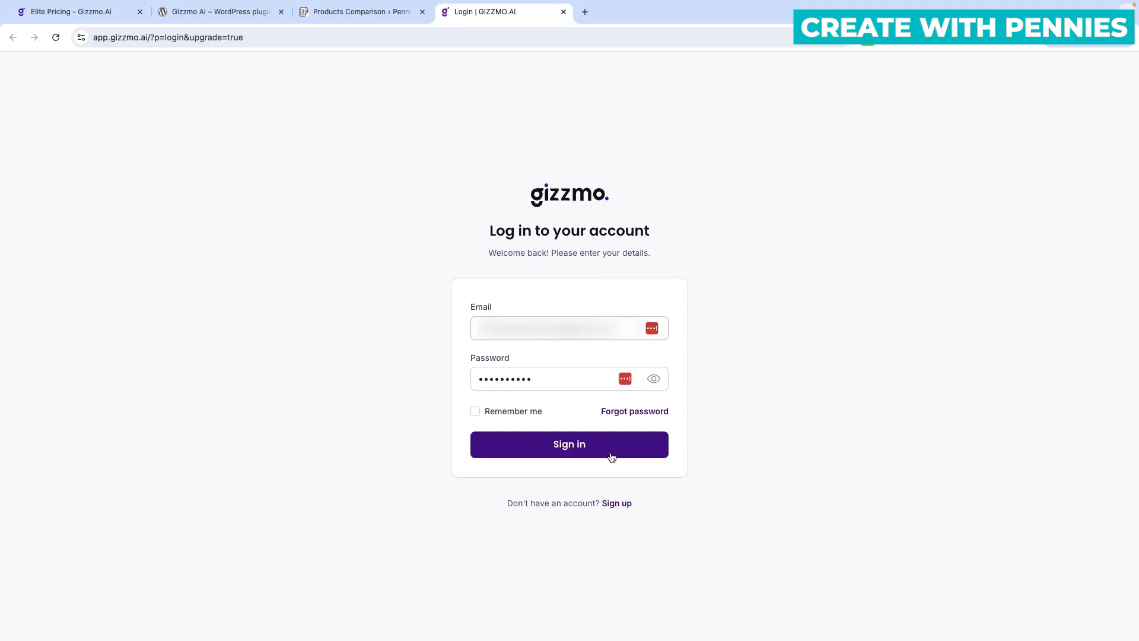
Sign in and name the workspace account 'Pennies Not Perfection'.
click(612, 457)
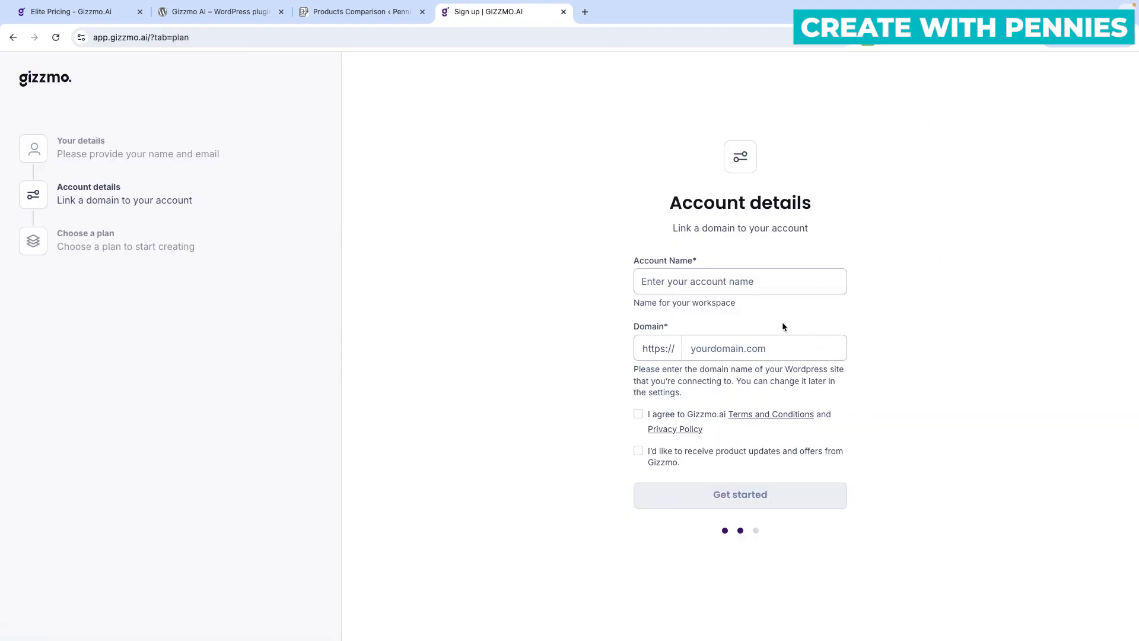
click(703, 280)
text(Pennies Not Perfection)
key(Tab)
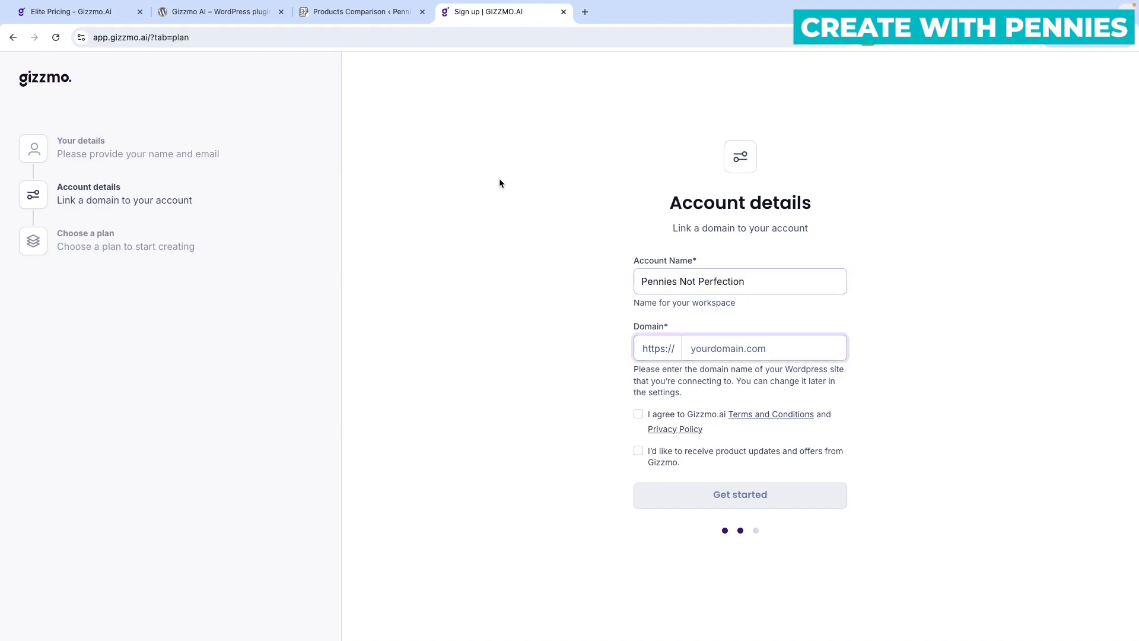
Copy the WordPress site's domain into the Domain field, accept the terms and continue.
click(362, 11)
drag(197, 37, 84, 37)
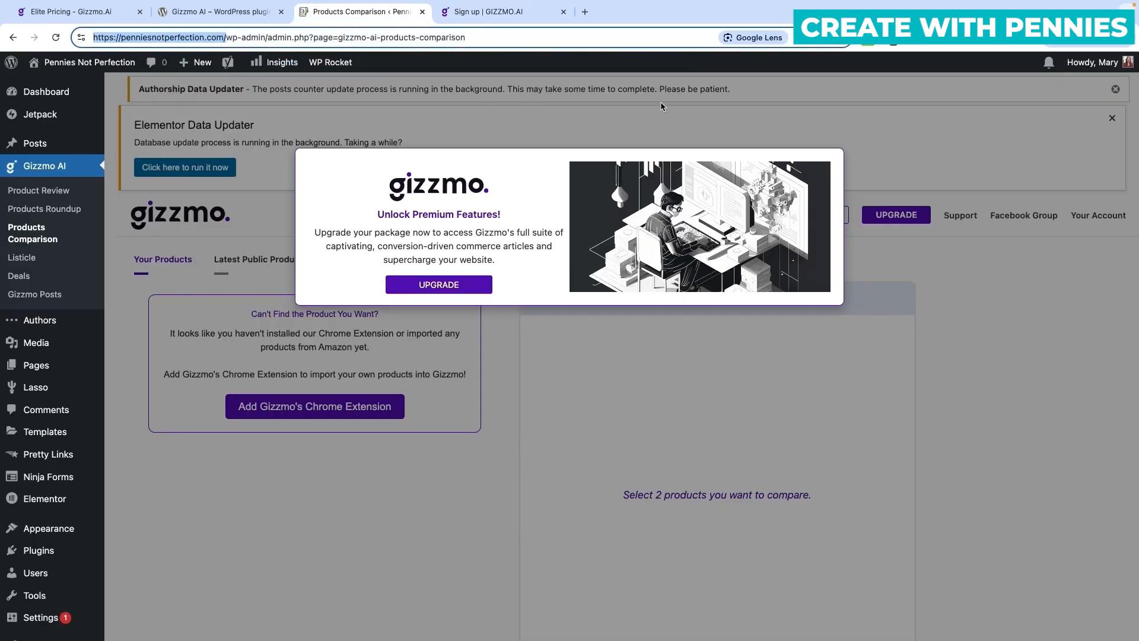
click(544, 10)
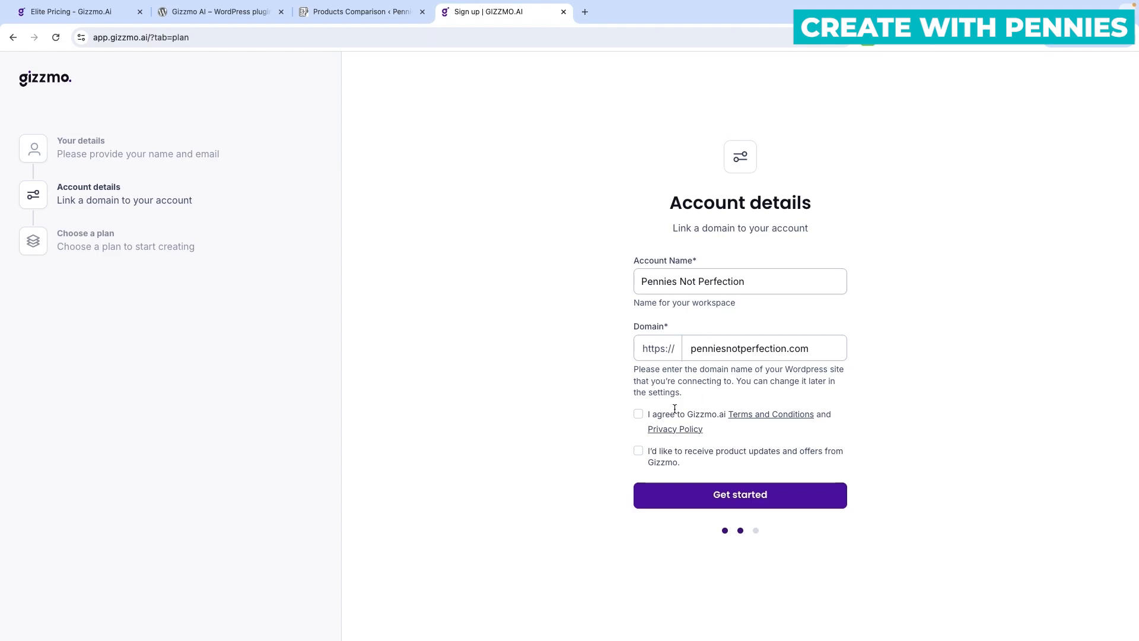
click(639, 415)
click(742, 501)
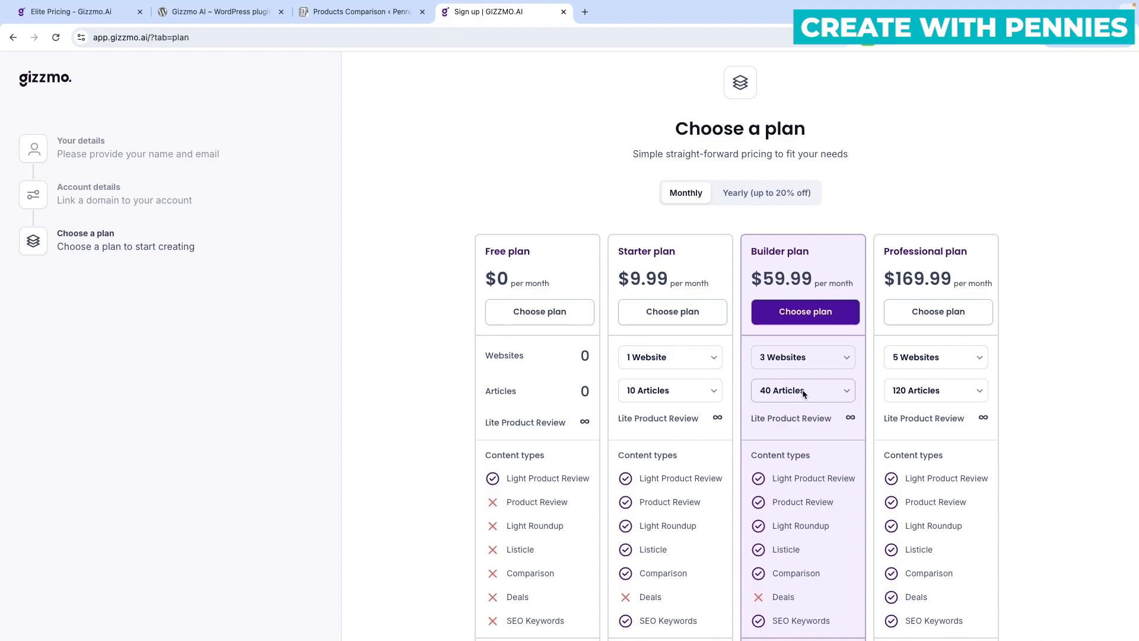
Buy the Professional plan at $169.99 monthly via PayPal and dismiss the success message.
scroll(813, 388, down, 2)
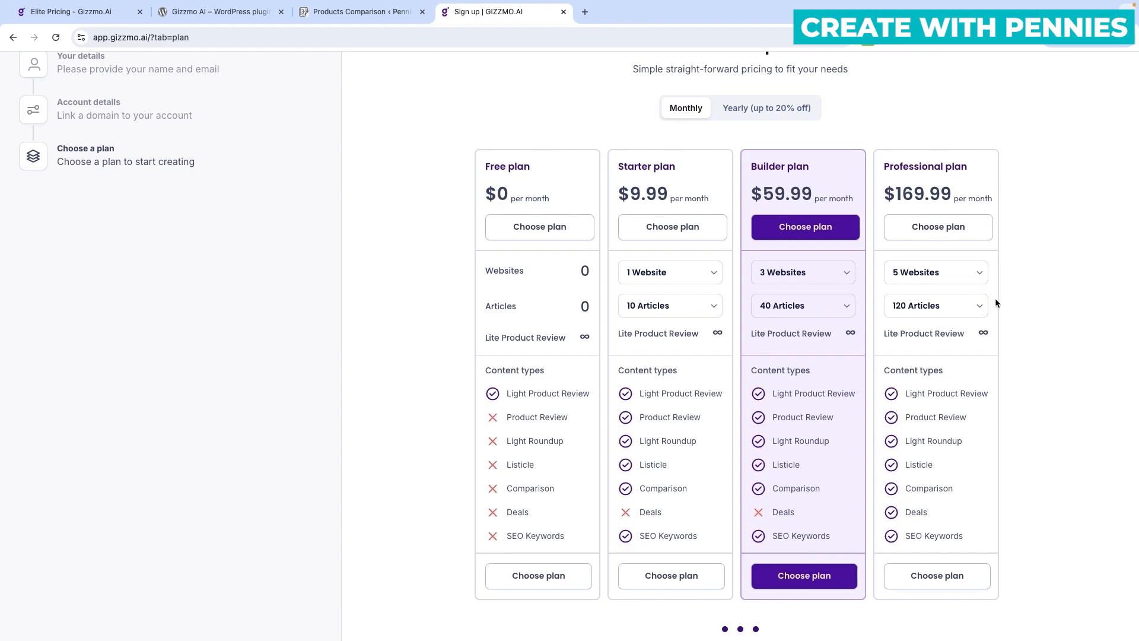
click(941, 226)
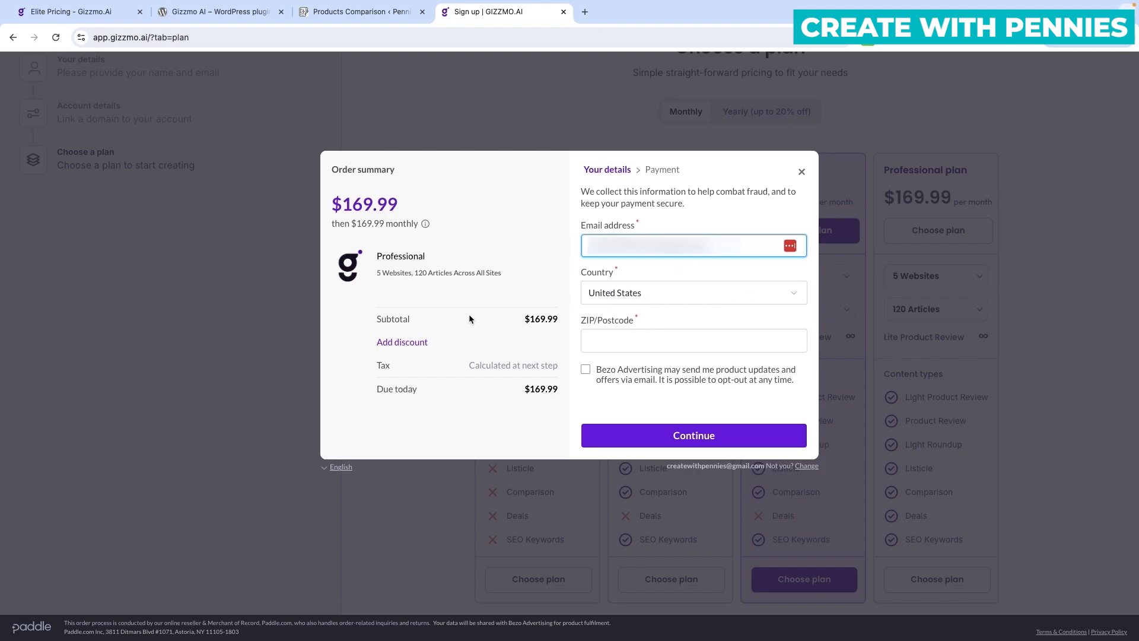
click(736, 436)
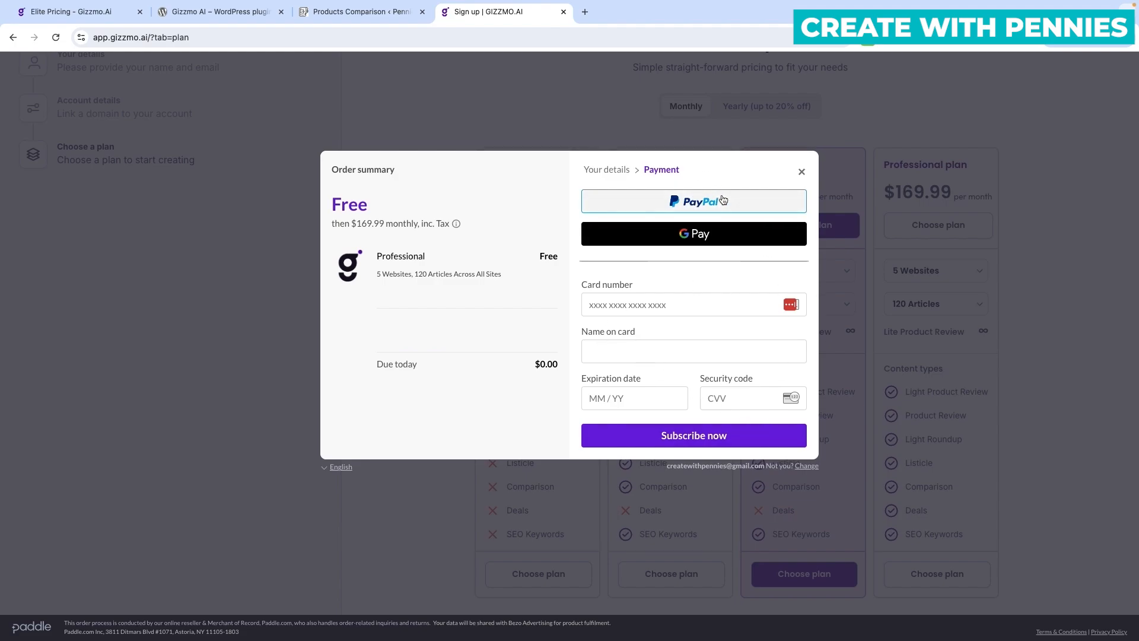
click(722, 202)
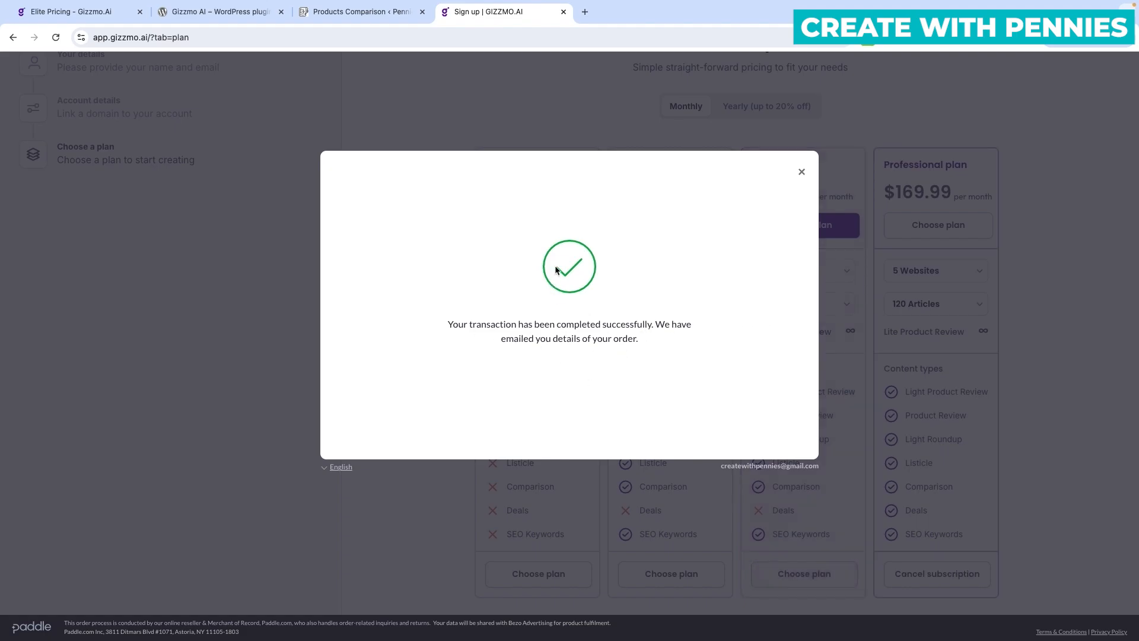
click(804, 172)
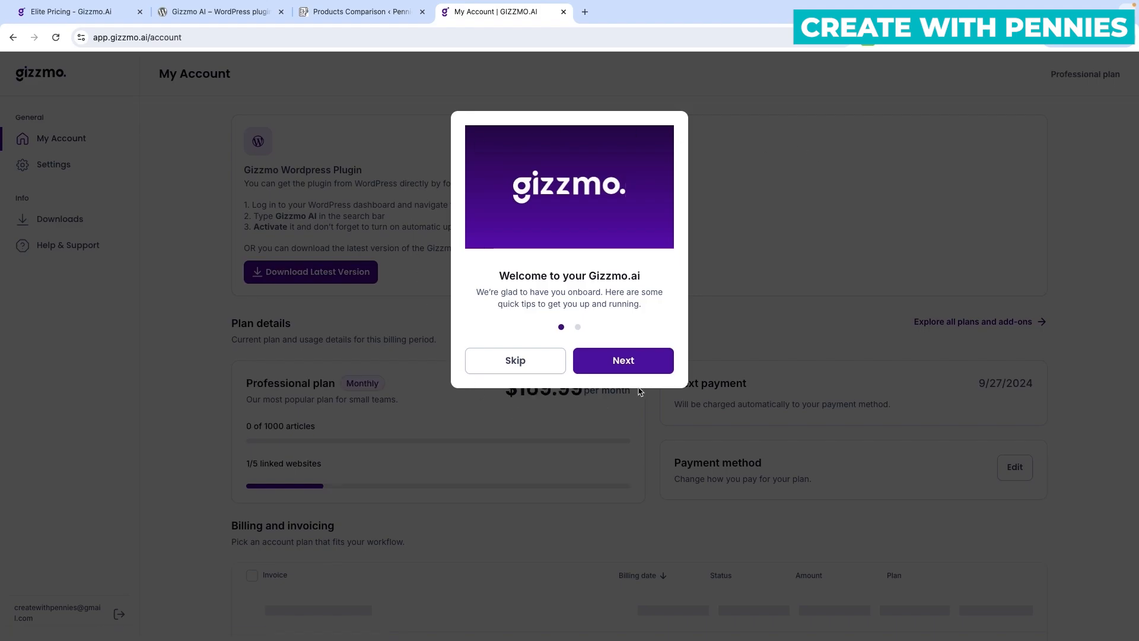
Finish the welcome dialog to the dashboard, then return to WordPress Product Review without the upgrade popup.
click(618, 363)
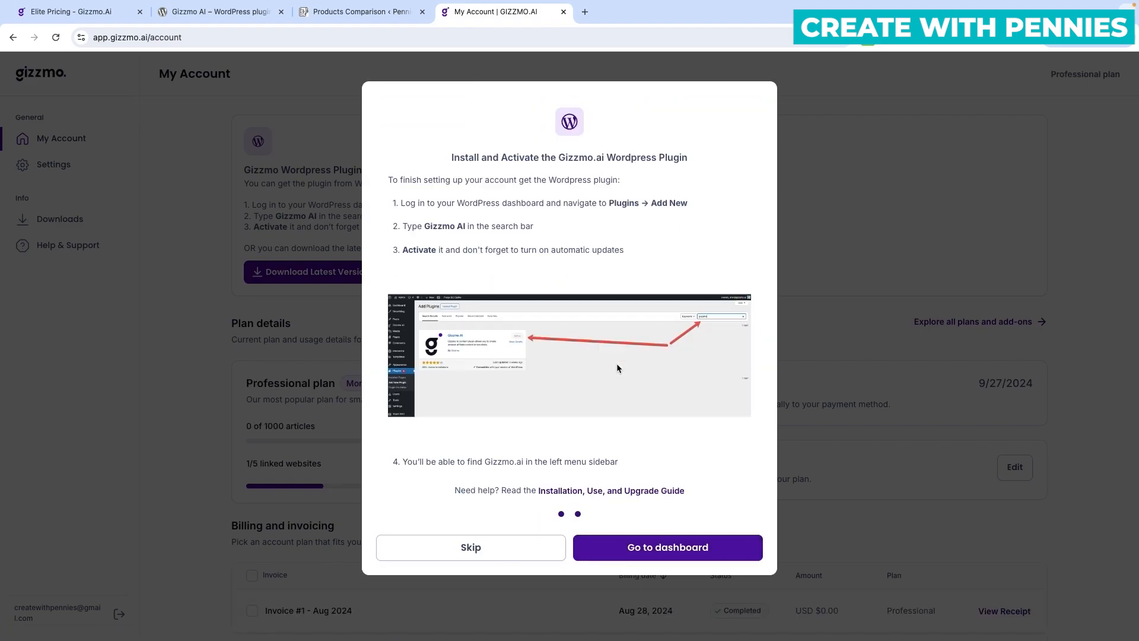
click(714, 551)
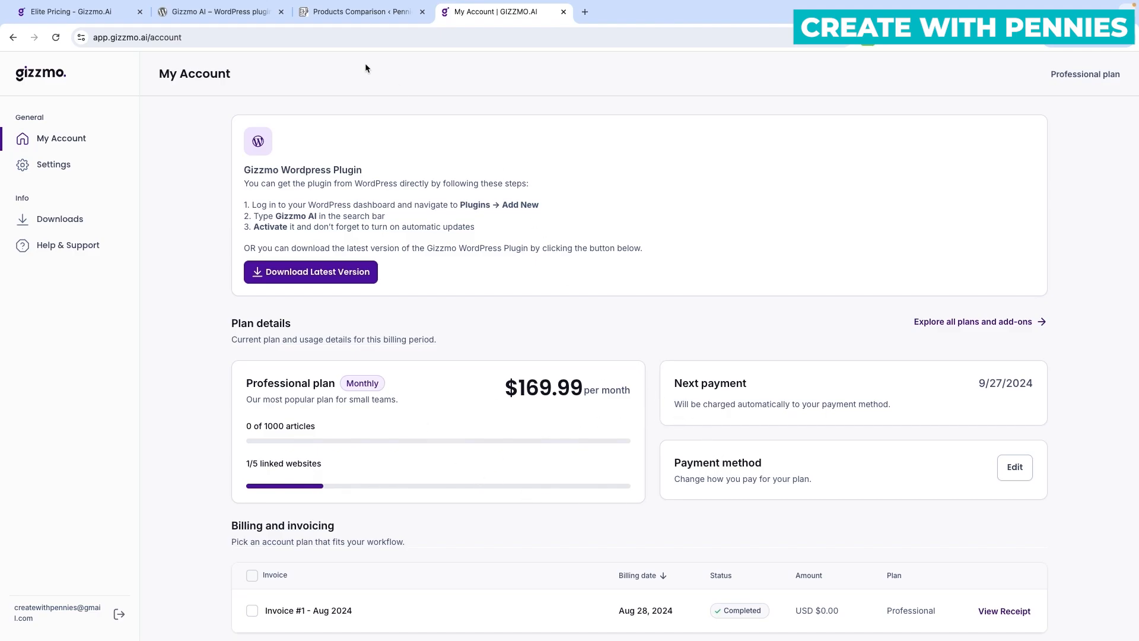
click(331, 13)
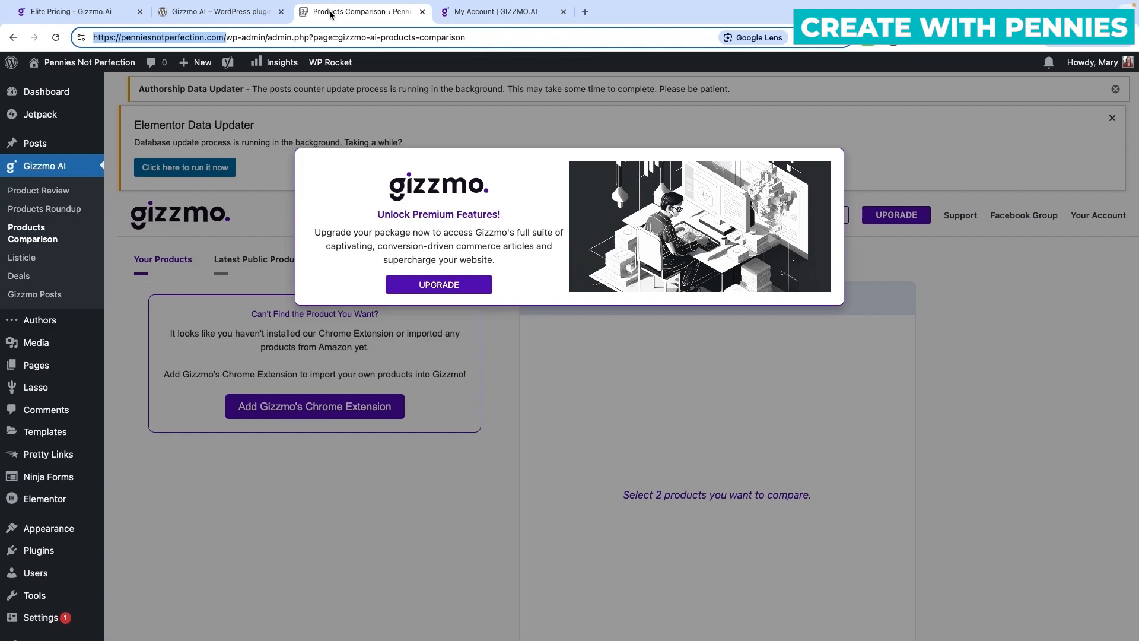
click(524, 362)
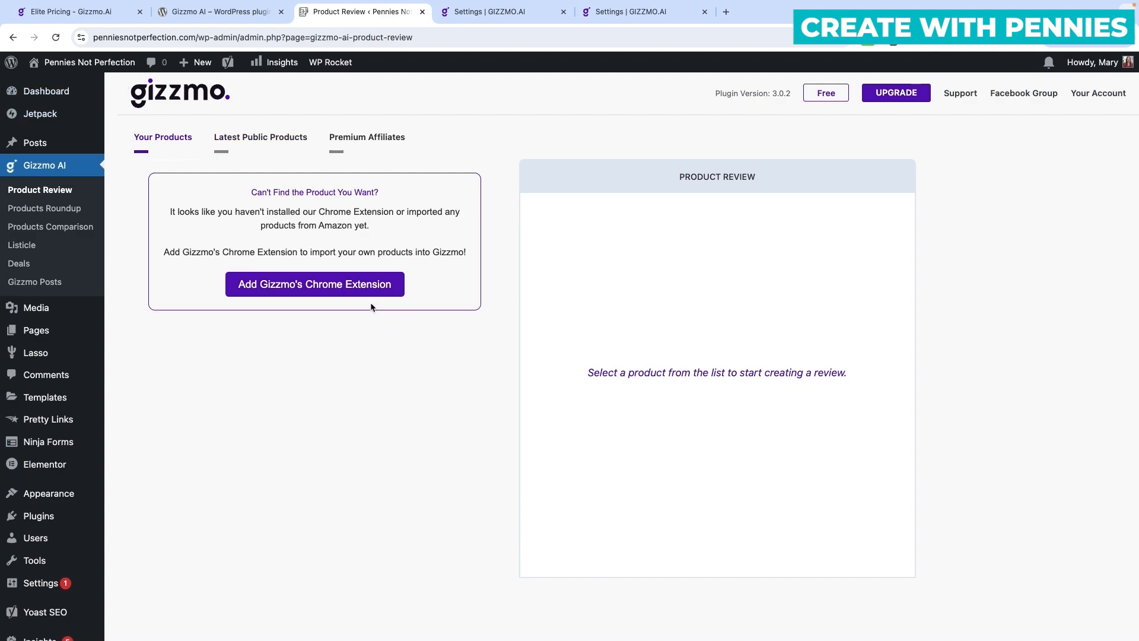
Add the Gizzmo.ai extension to Chrome from its Web Store page, then return to Product Review.
click(259, 286)
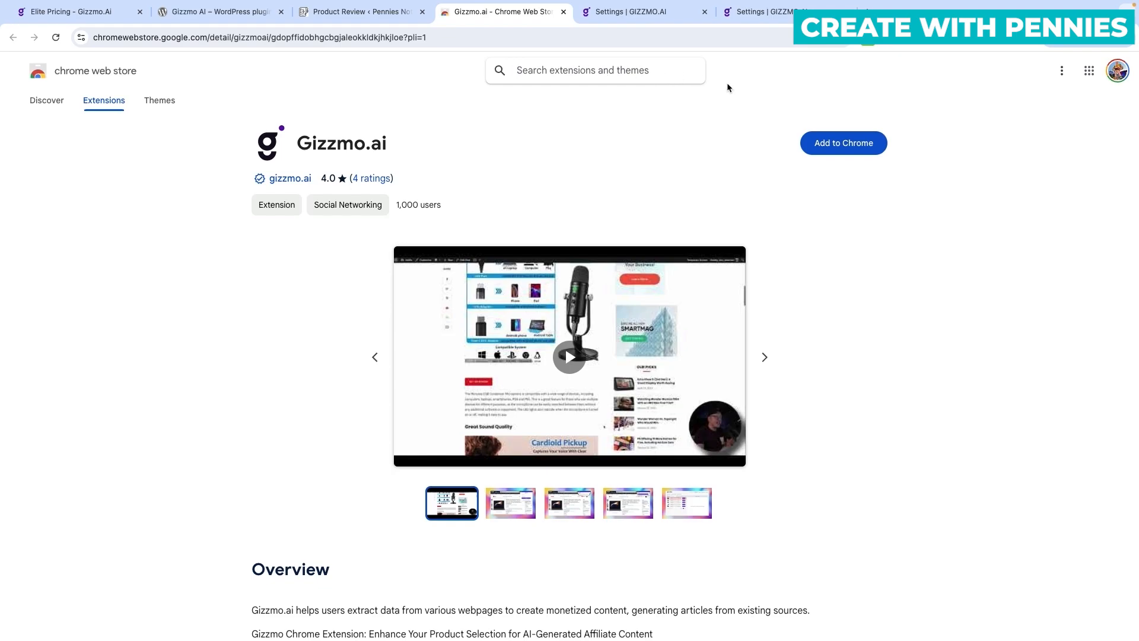
click(858, 147)
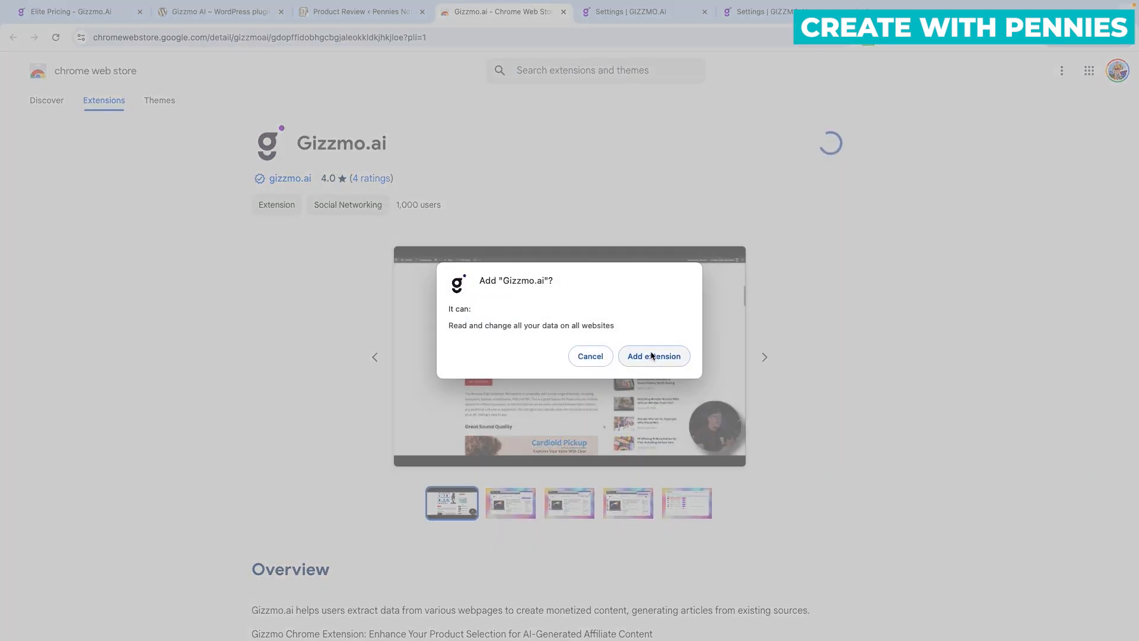
click(651, 356)
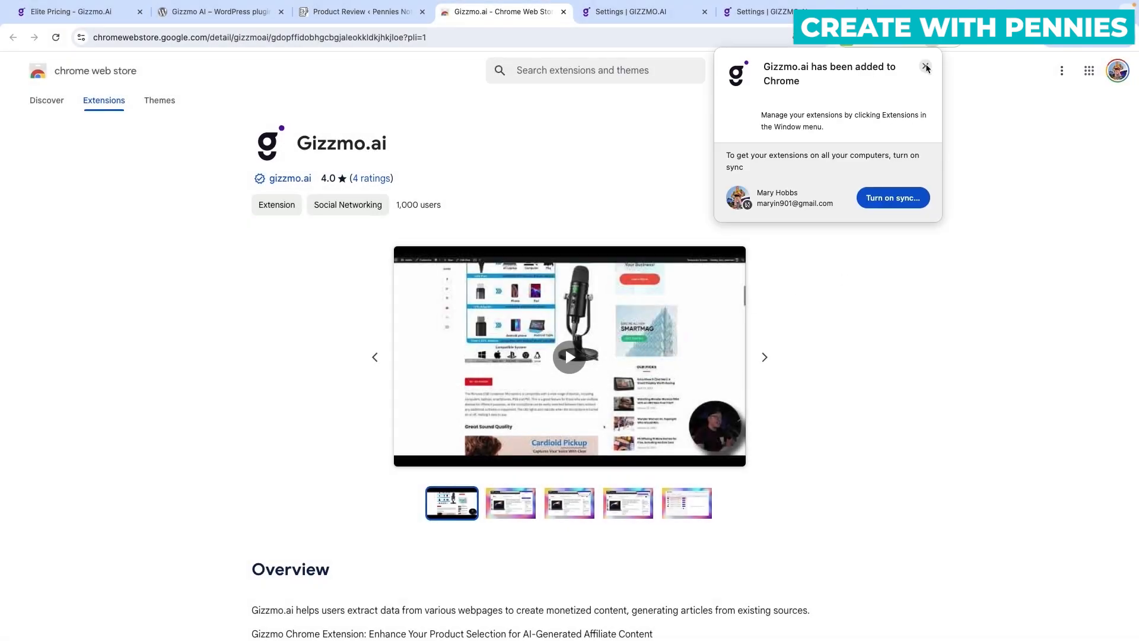
click(926, 67)
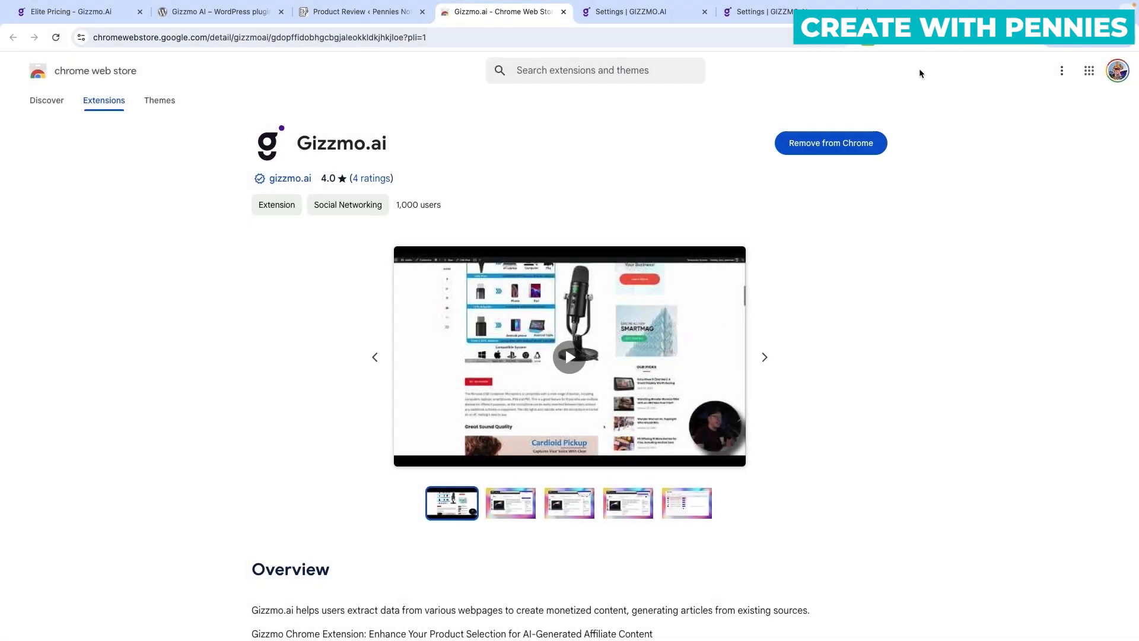
click(384, 14)
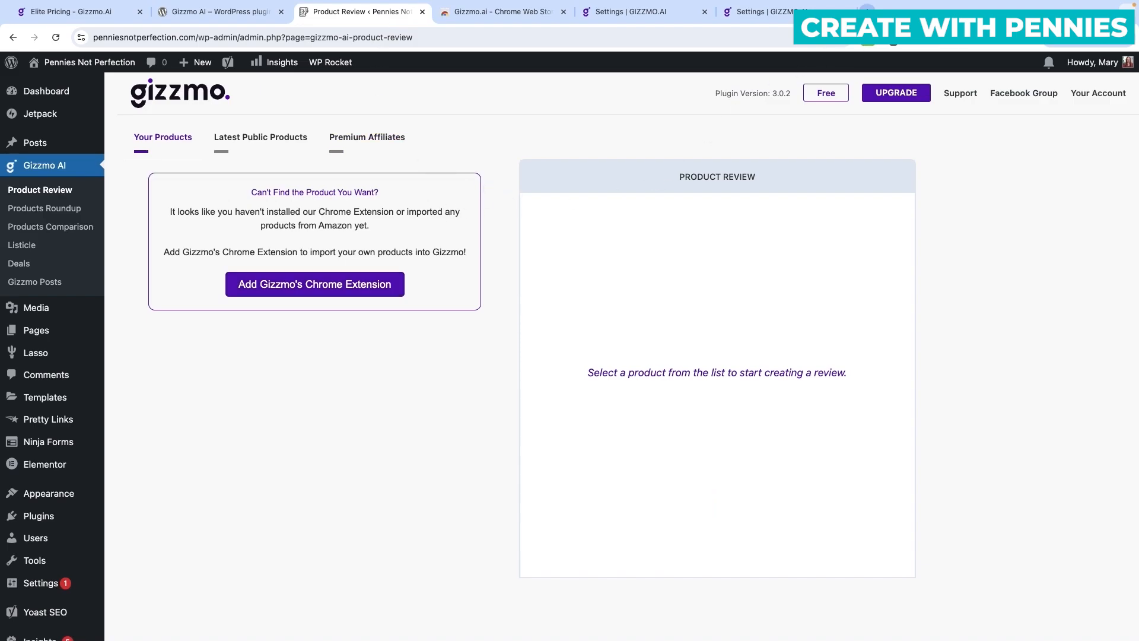
Load amazon.com in a new tab, open The Psychology of Money and two other books in background tabs.
click(867, 12)
text(amazon)
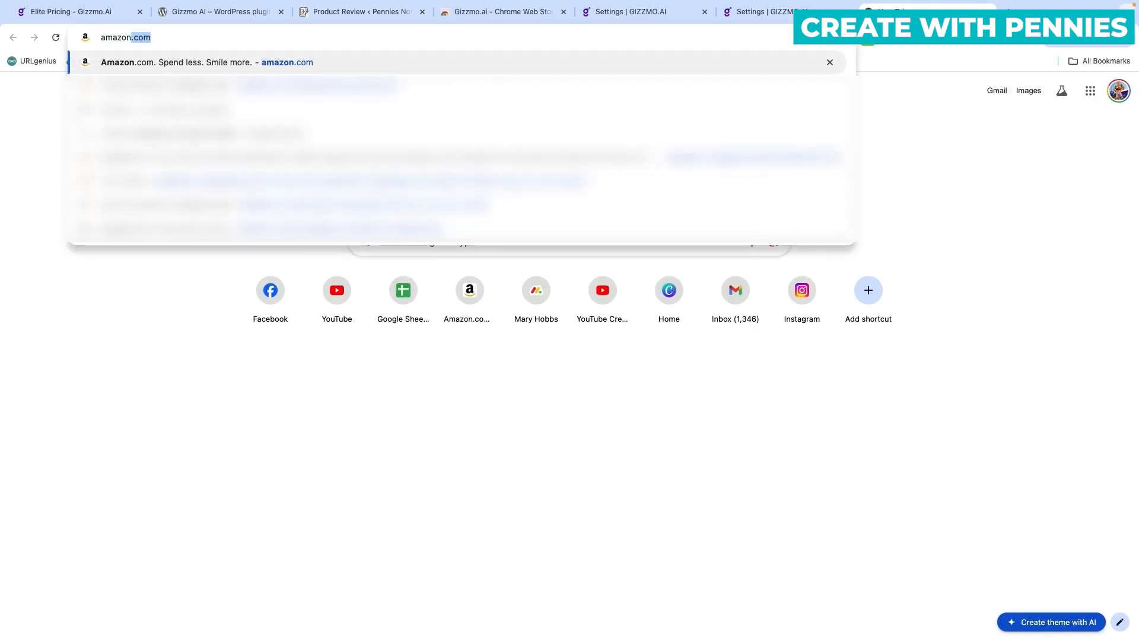
key(Return)
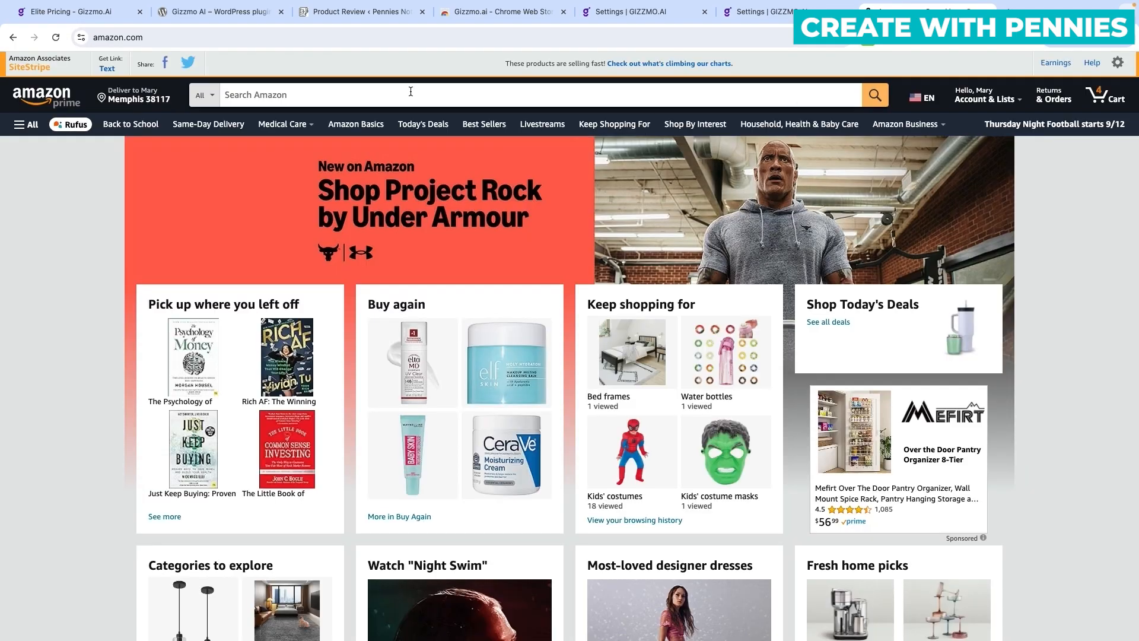
super+click(206, 359)
super+click(205, 449)
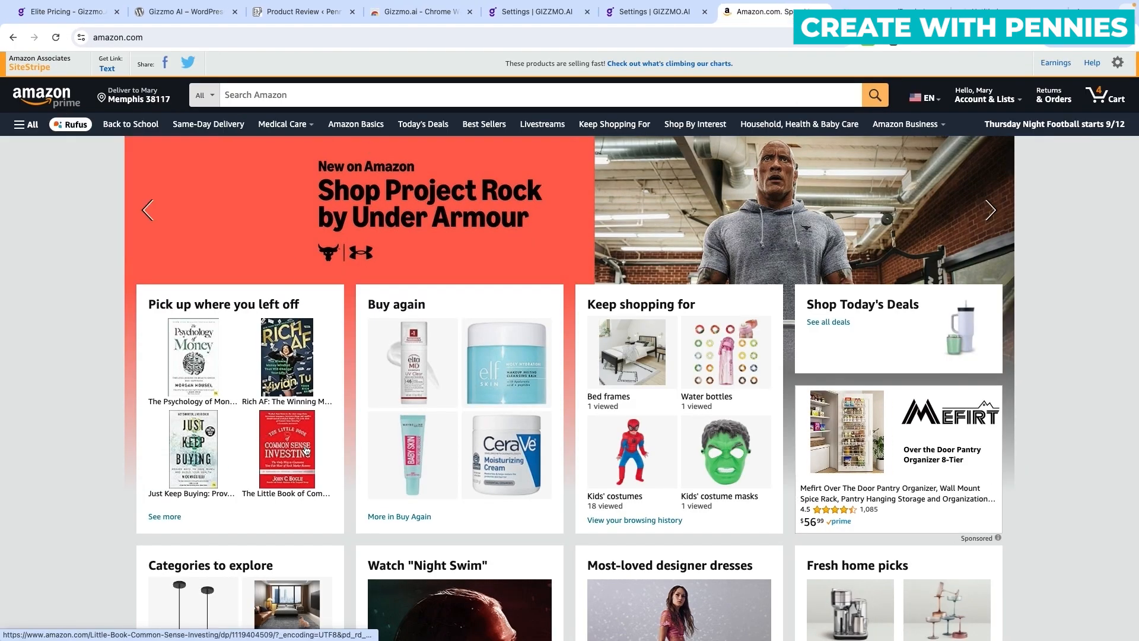
super+click(304, 449)
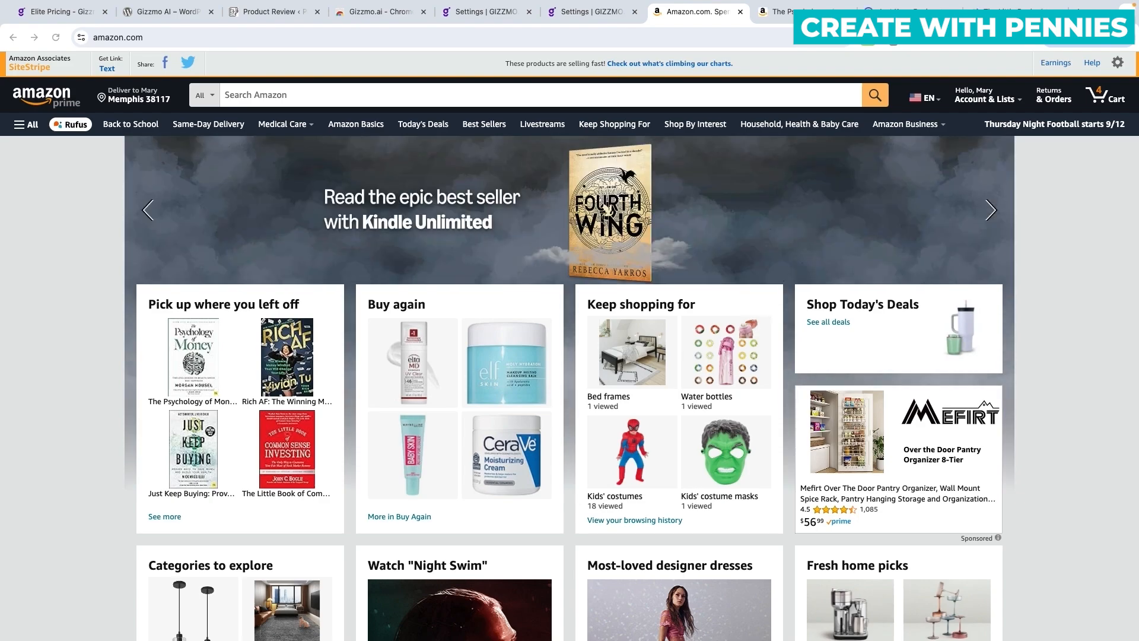
key(ctrl+Tab)
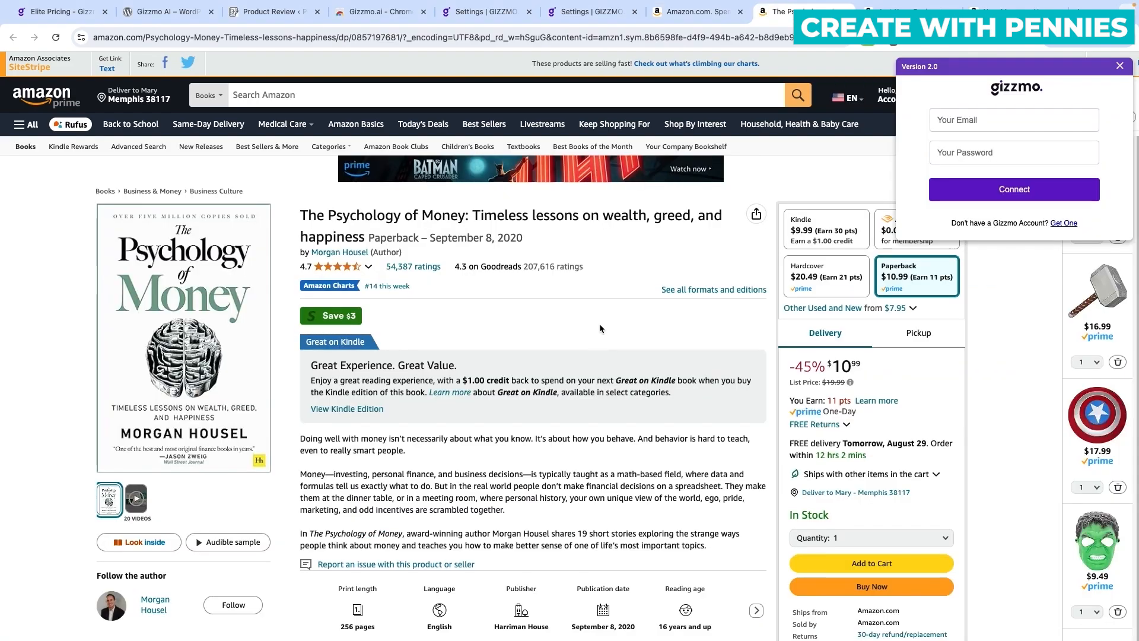
Connect the Gizmo extension using the account email and password.
click(972, 123)
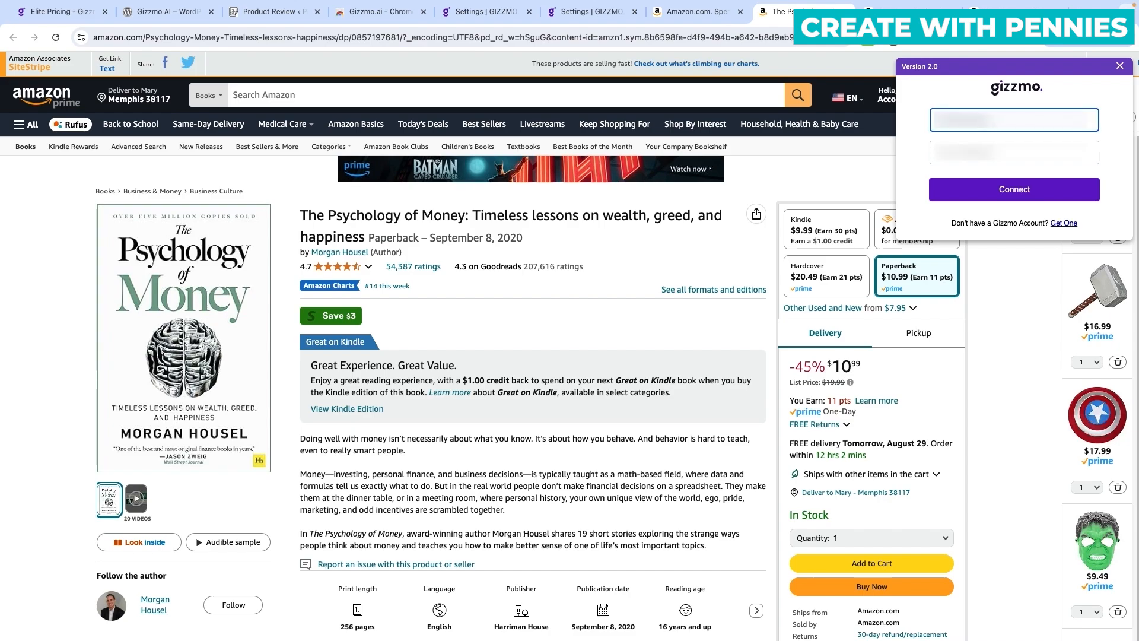
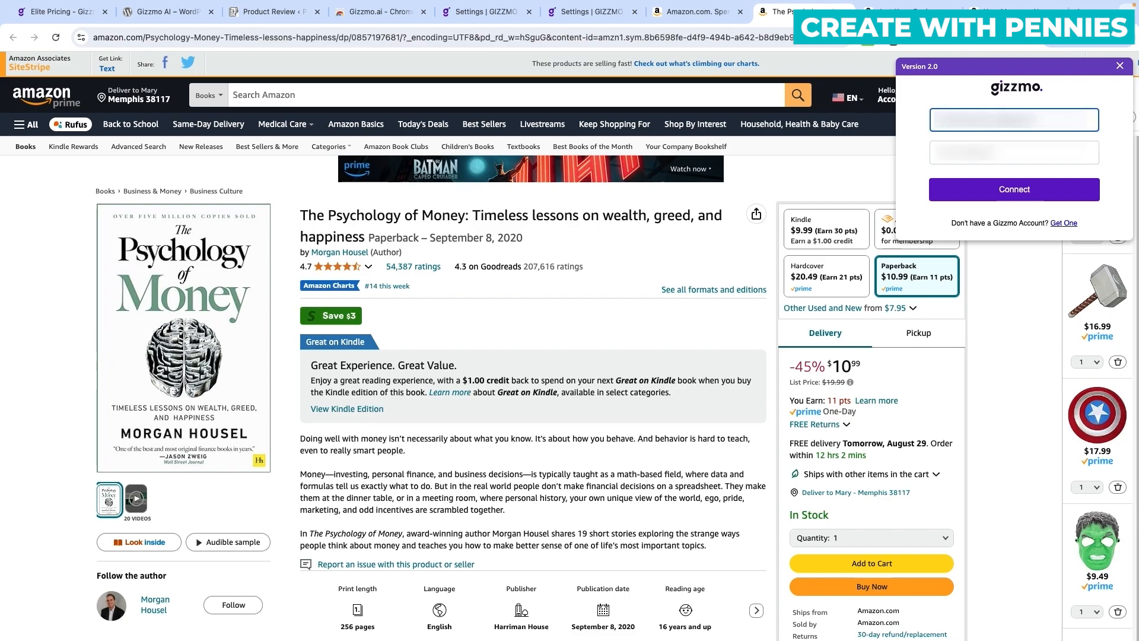
key(Tab)
text(•••••••••)
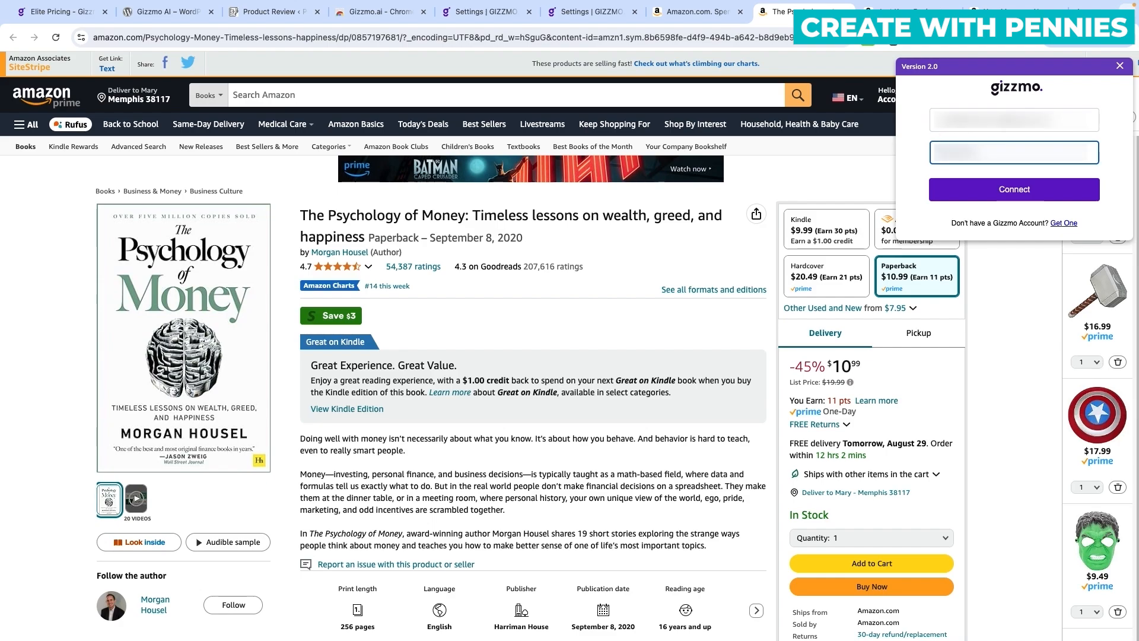
click(1021, 195)
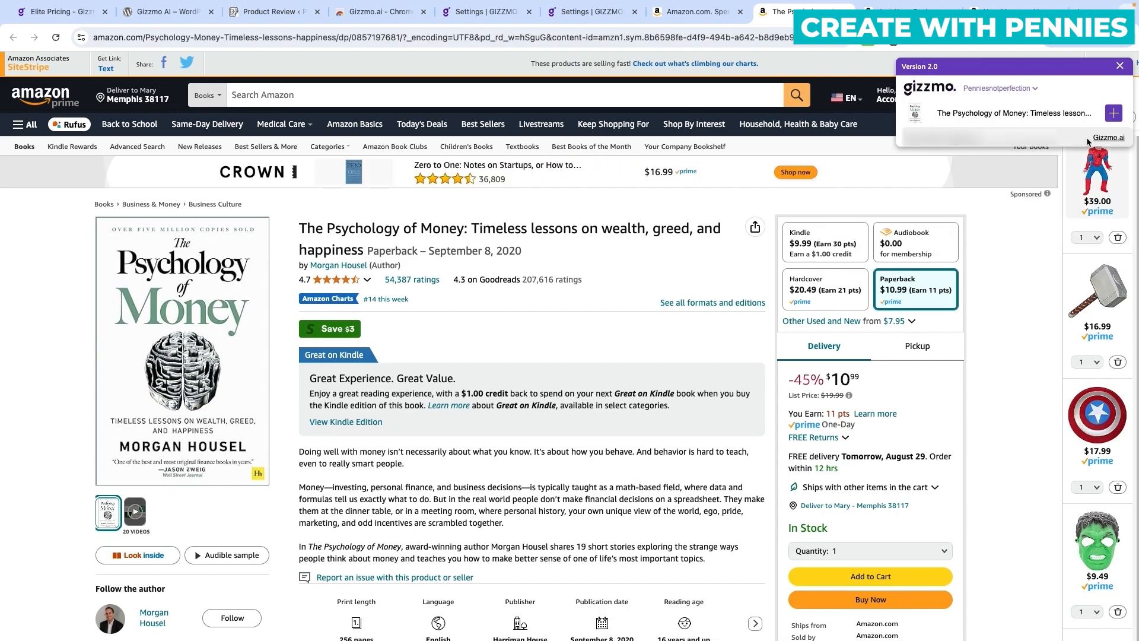
Import The Psychology of Money, Just Keep Buying and Your Money or Your Life into Gizmo.
click(1116, 114)
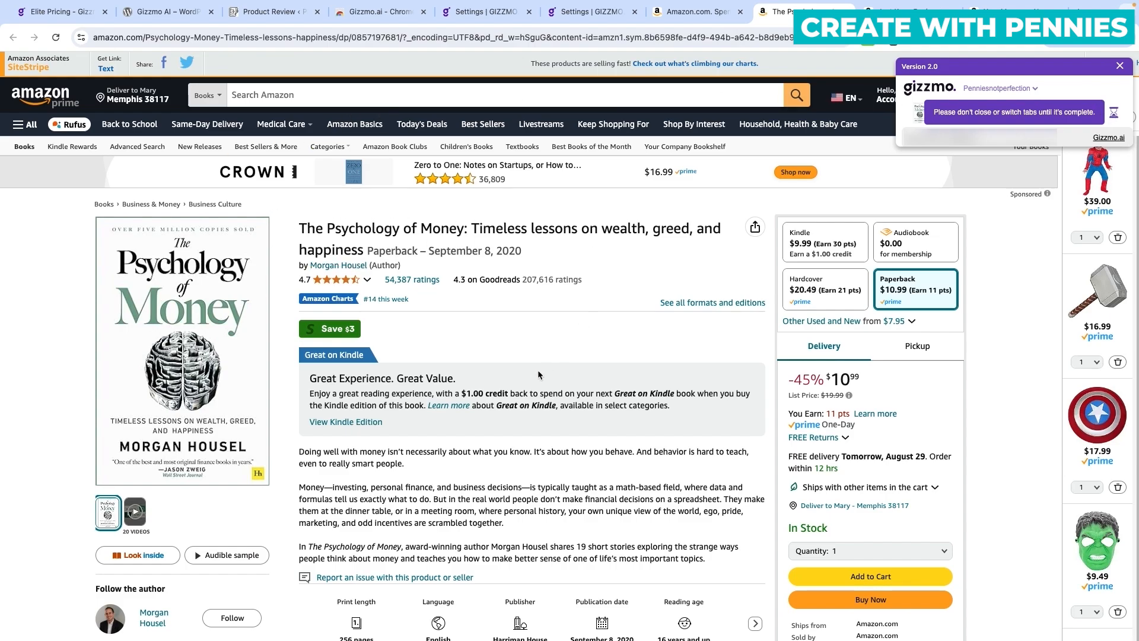
scroll(533, 372, down, 4)
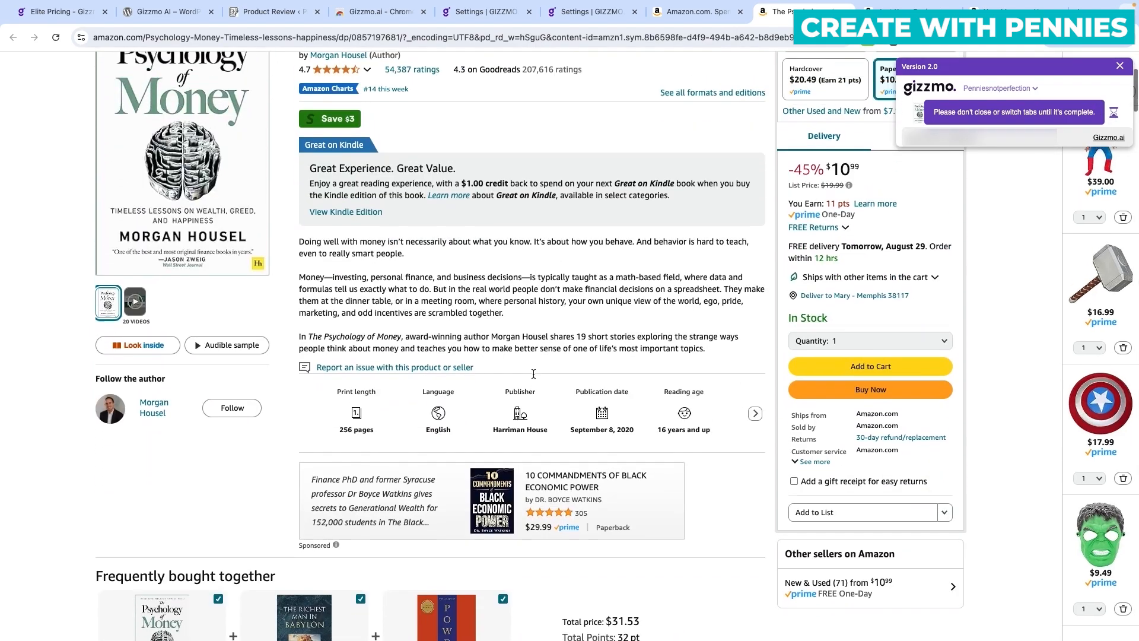
scroll(532, 373, up, 4)
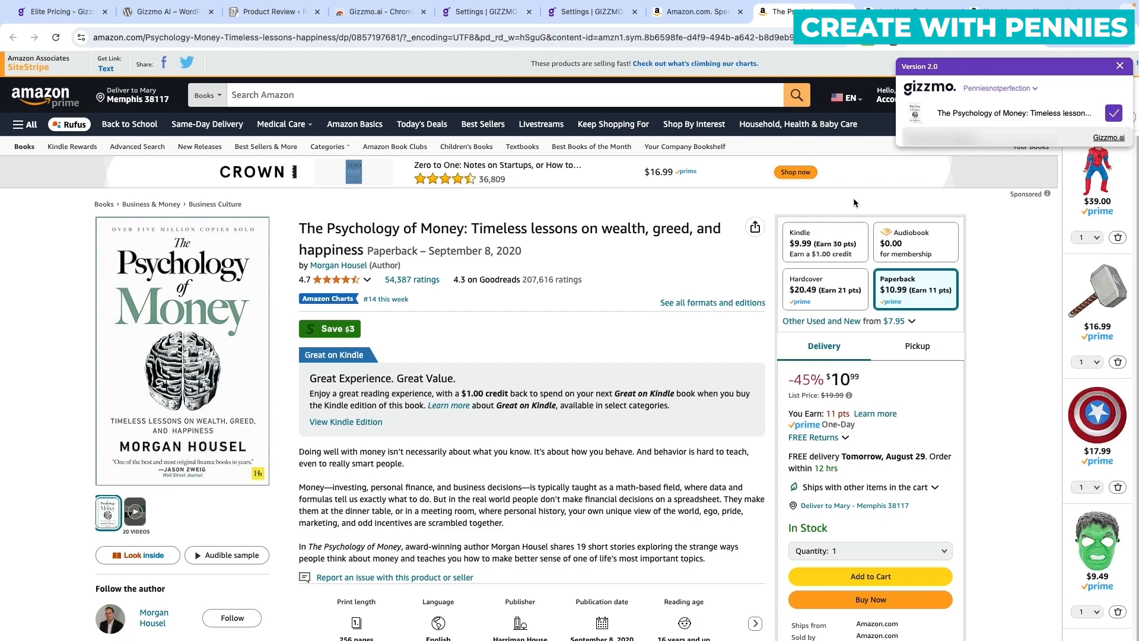
key(ctrl+Tab)
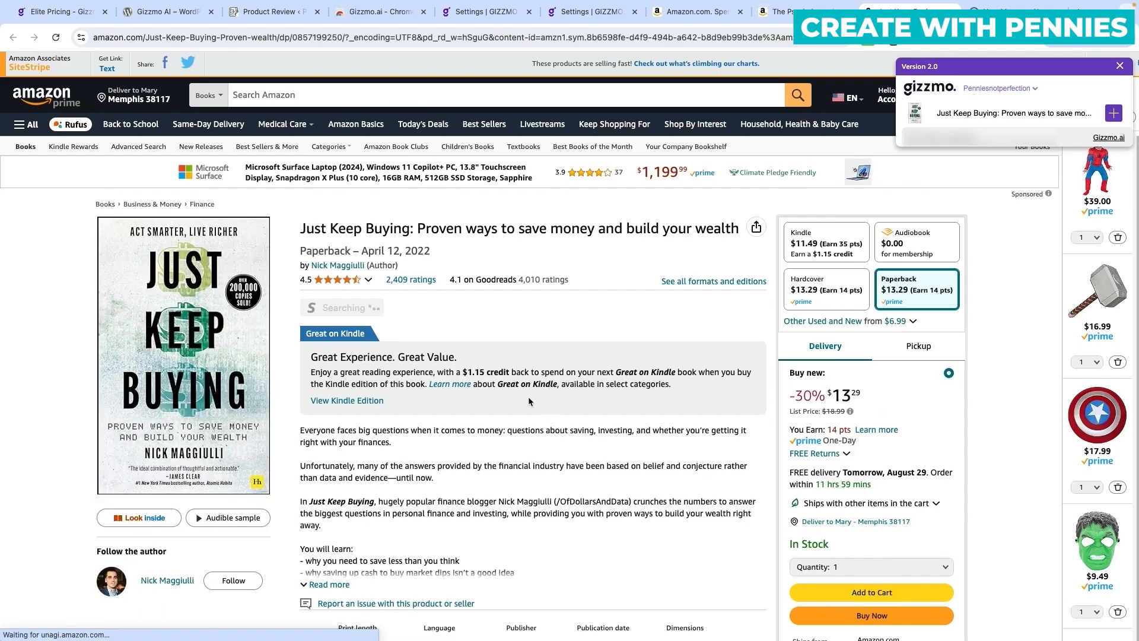
click(1115, 117)
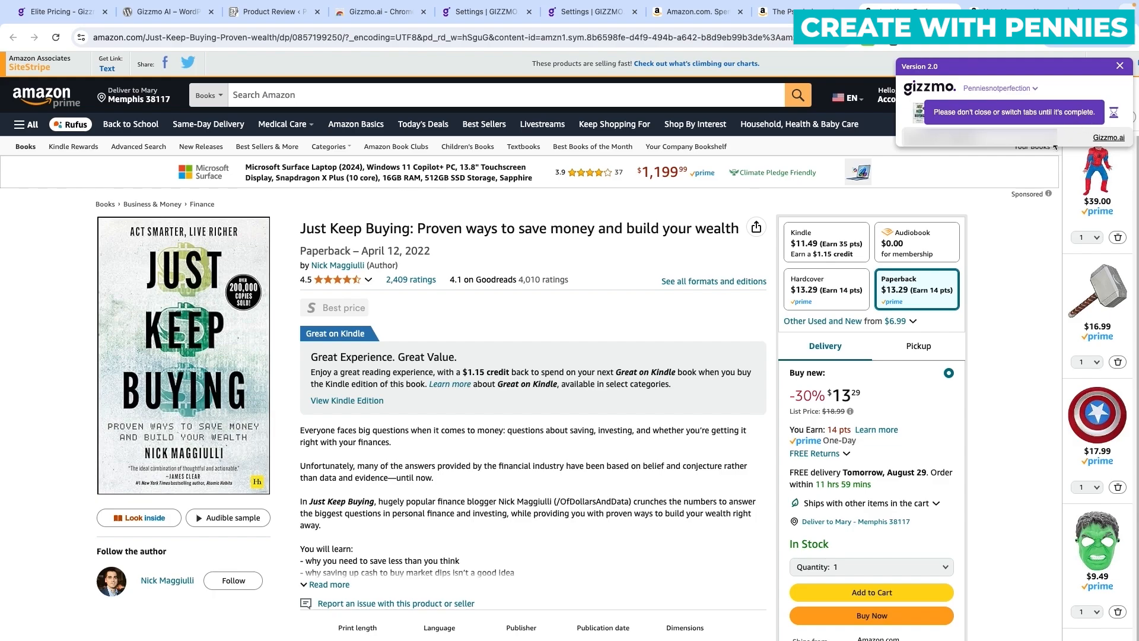
scroll(998, 264, down, 5)
scroll(998, 261, up, 5)
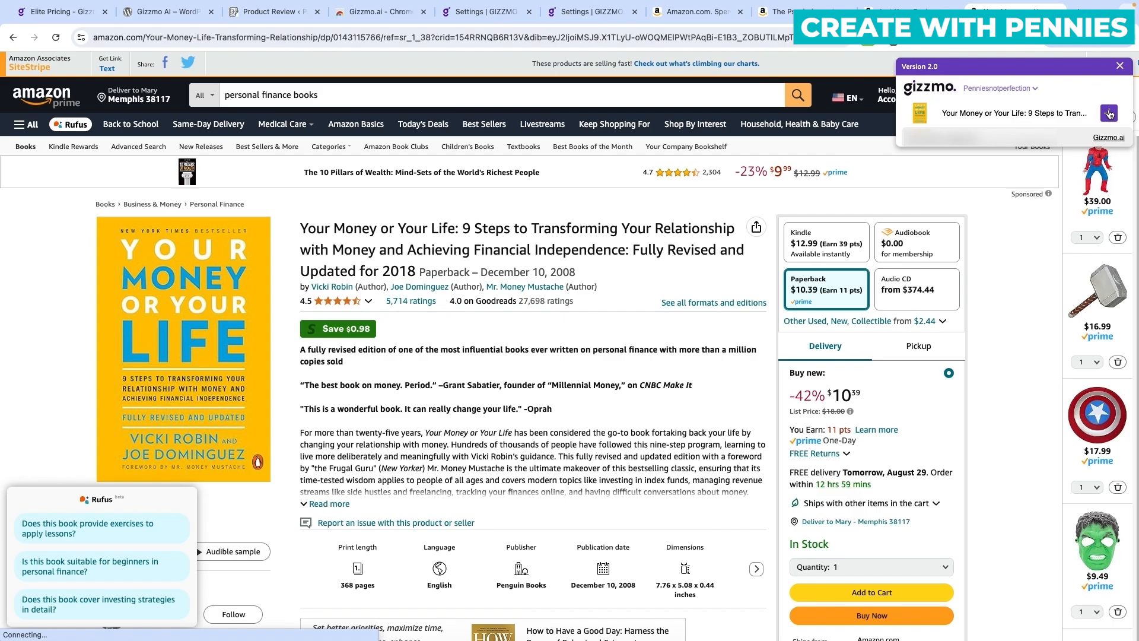
click(1109, 112)
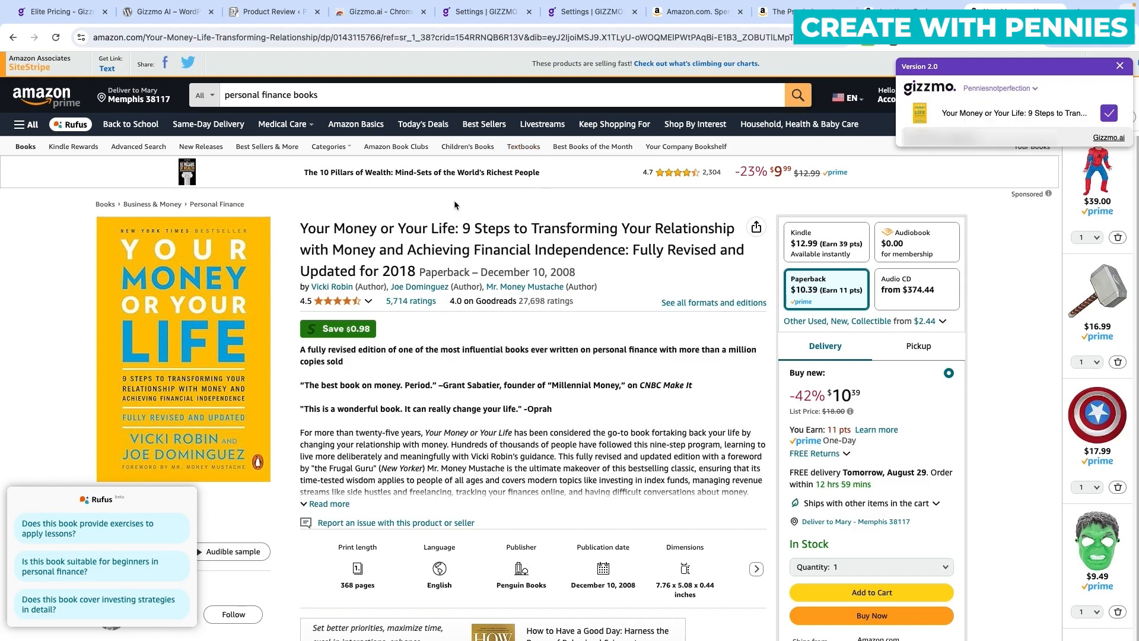
click(282, 12)
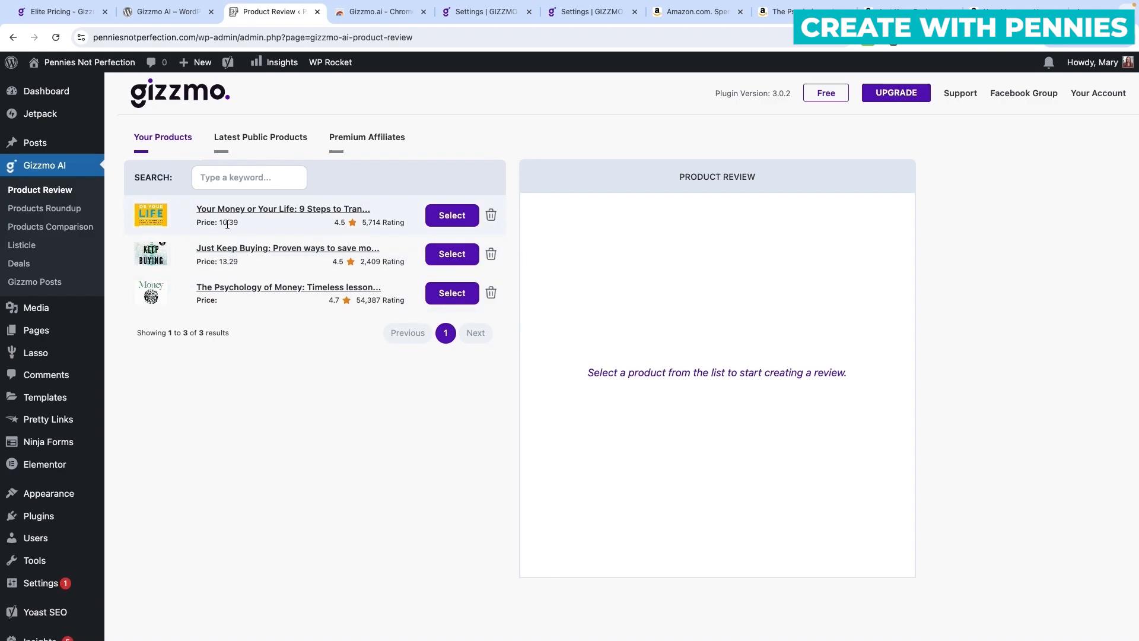
Browse the Latest Public Products list through pages 2 to 6.
click(257, 140)
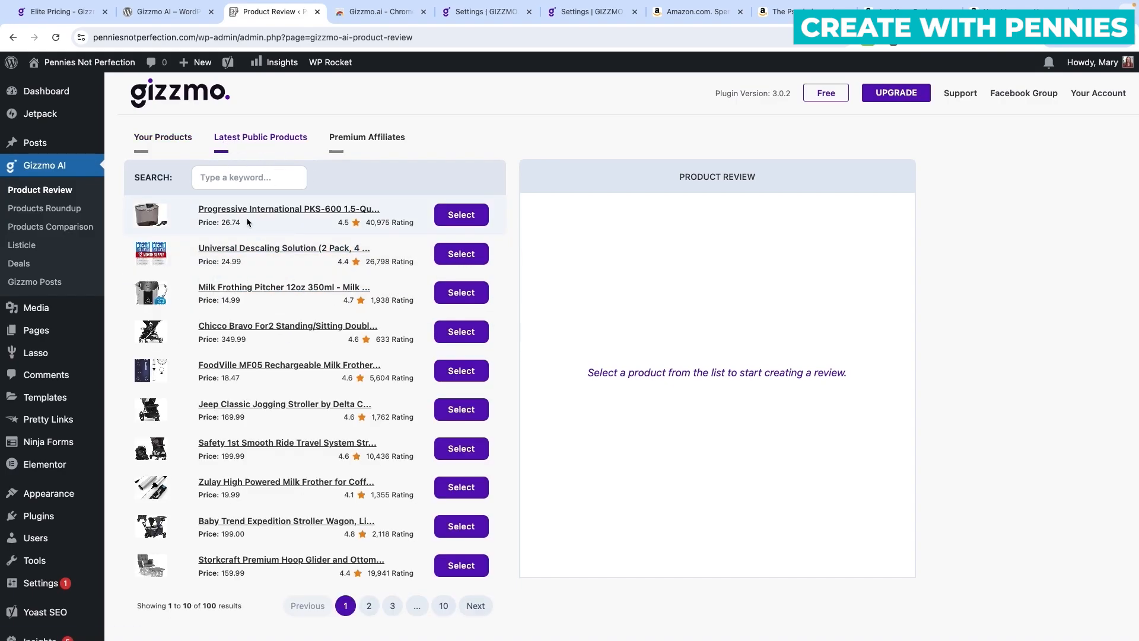
scroll(282, 297, down, 2)
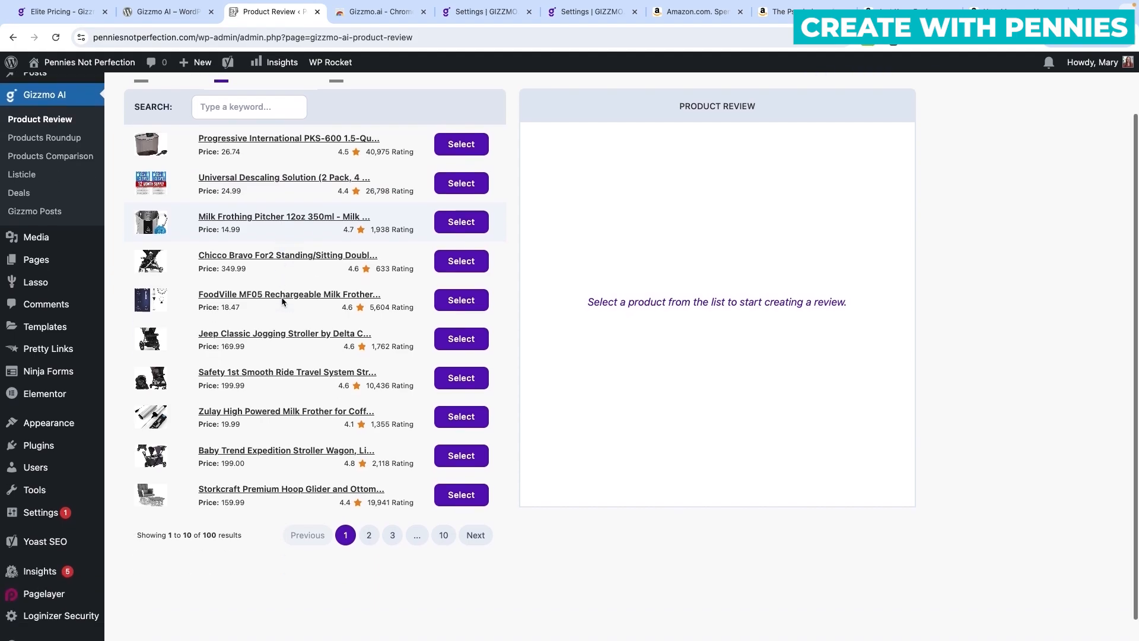
scroll(281, 297, up, 2)
click(369, 606)
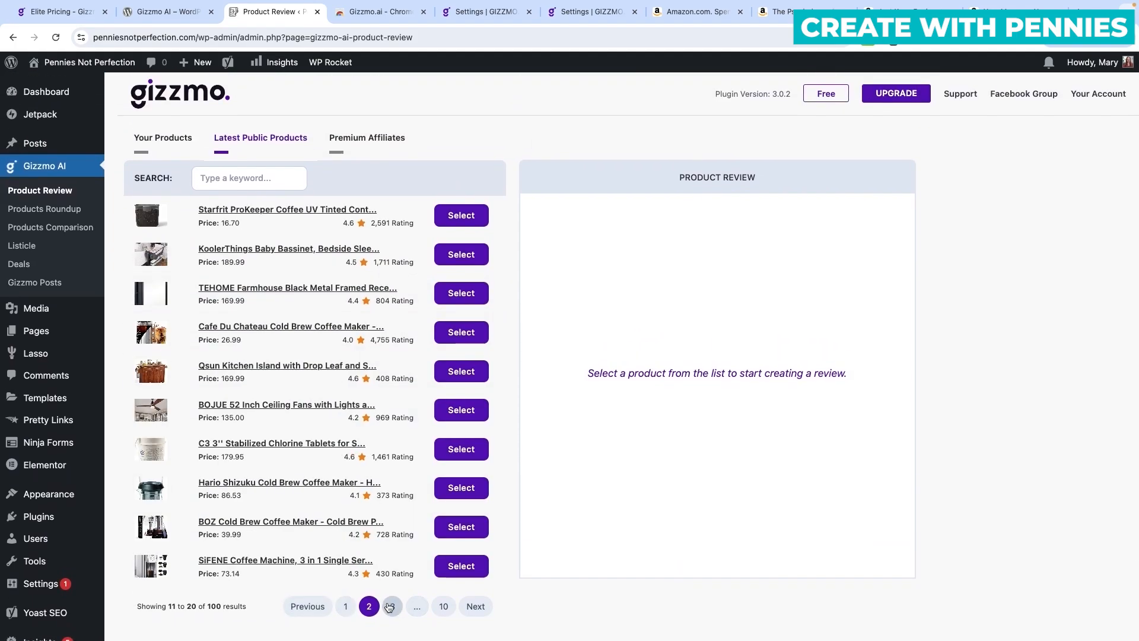
click(391, 605)
click(400, 606)
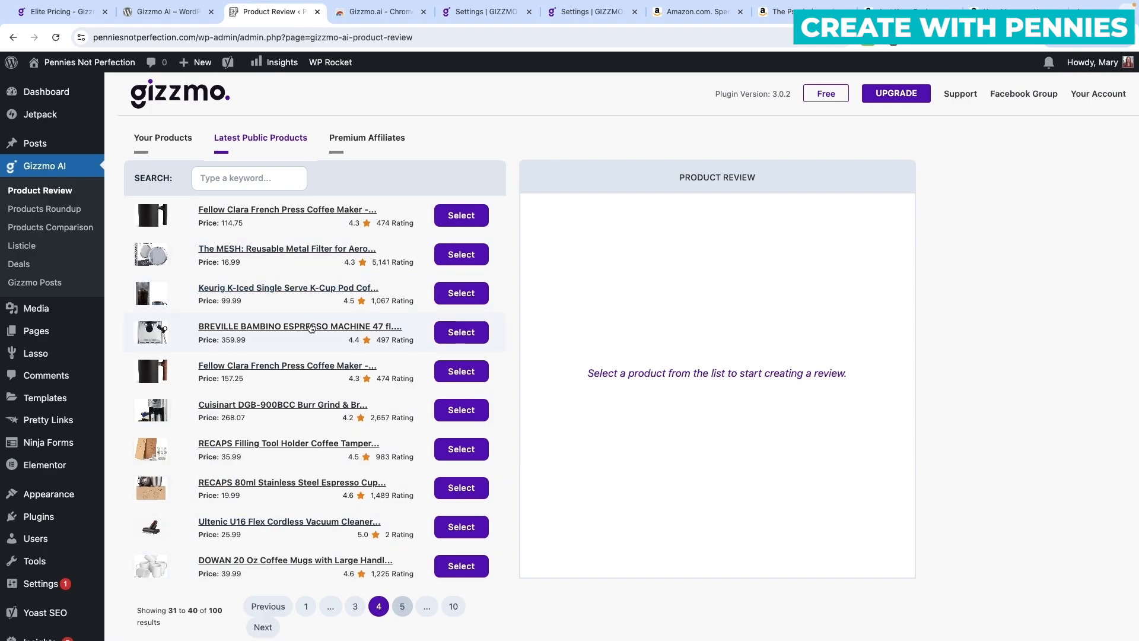
click(402, 607)
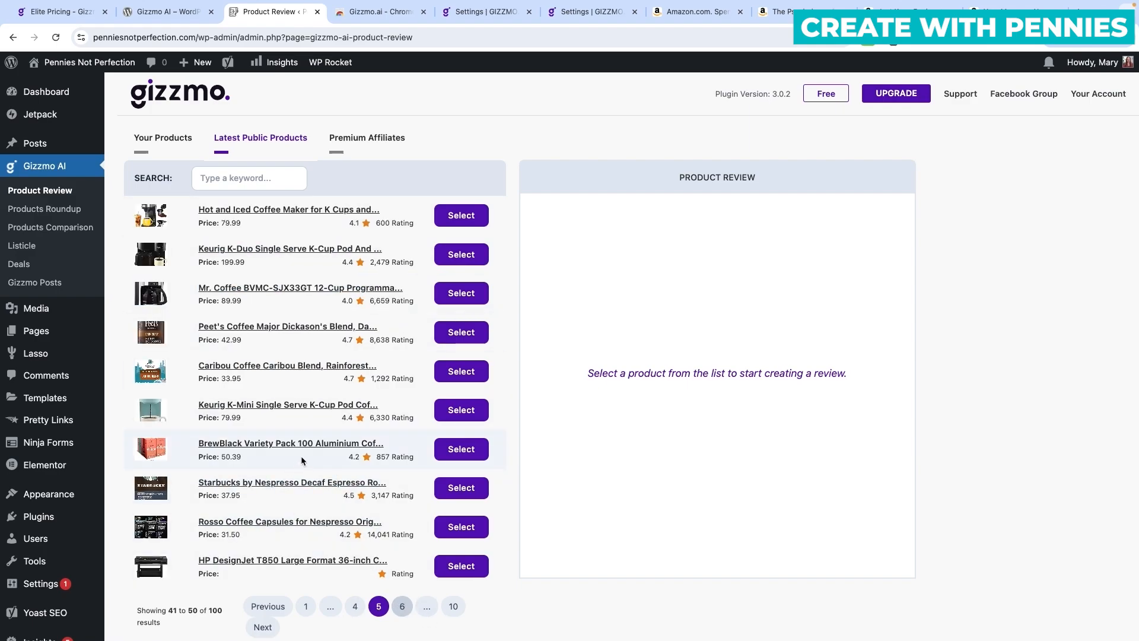
click(402, 607)
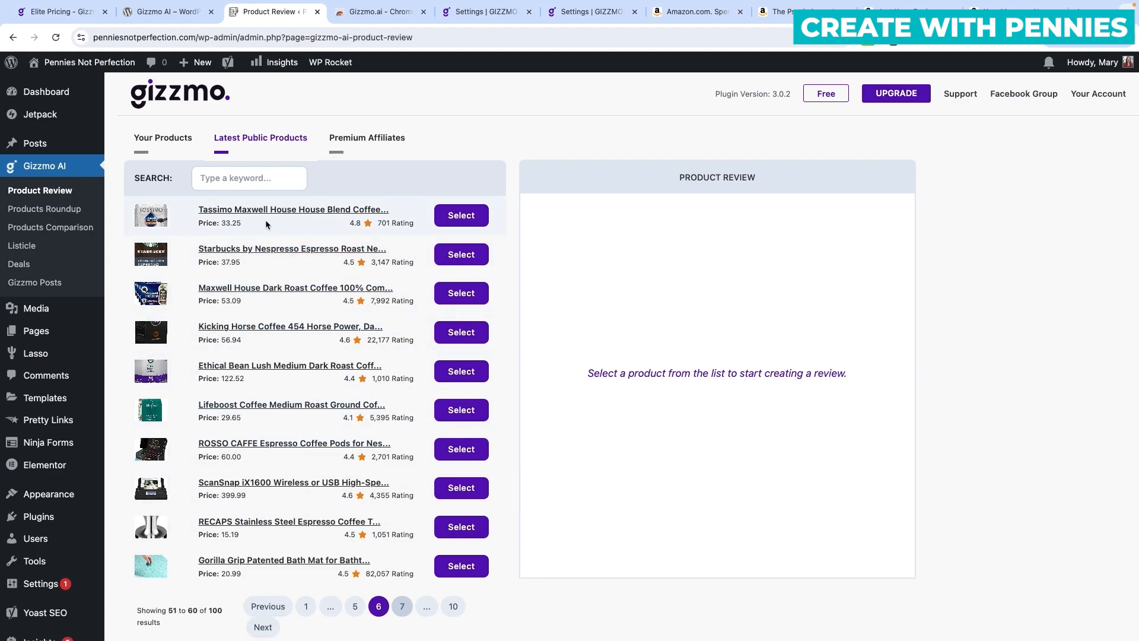
scroll(326, 256, down, 1)
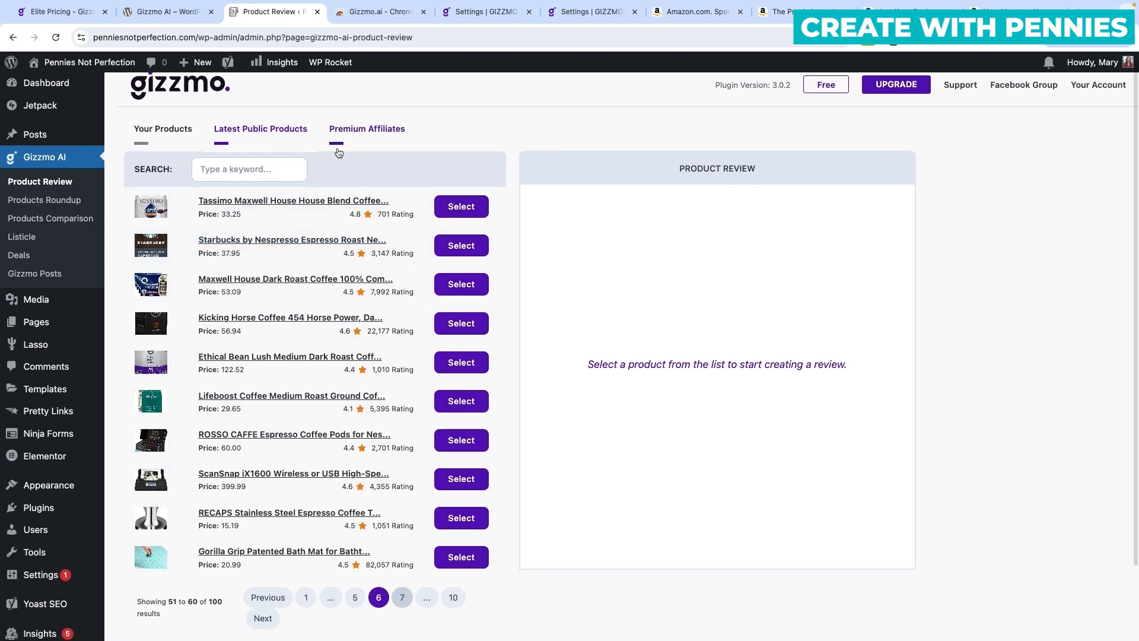
Check the Premium Affiliates list, then return to Your Products.
click(377, 132)
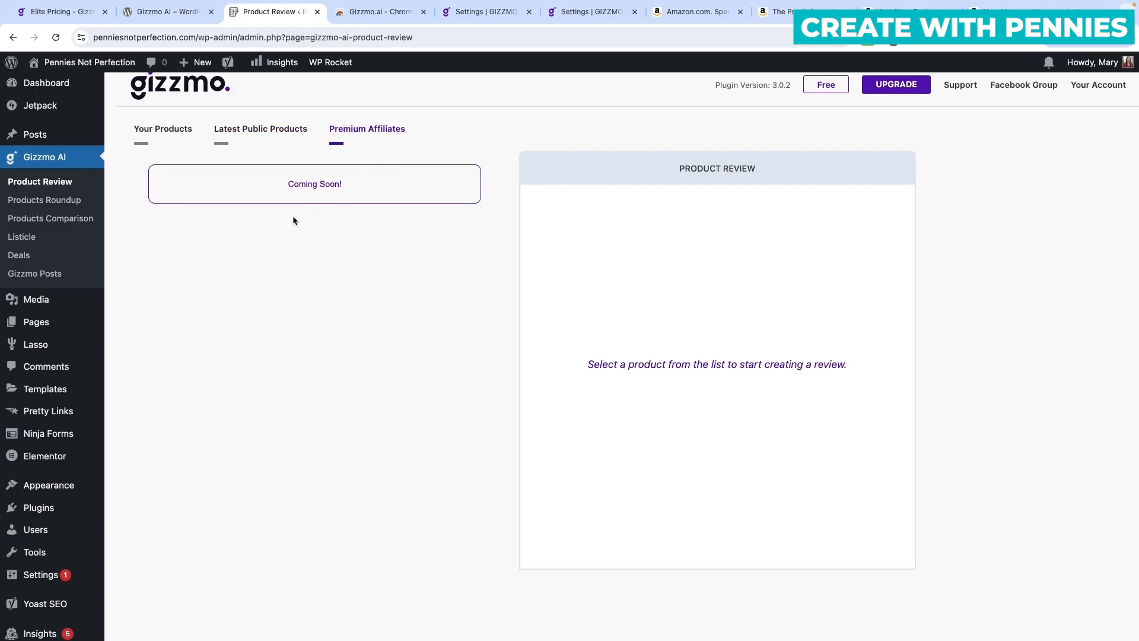
click(178, 132)
scroll(344, 174, up, 1)
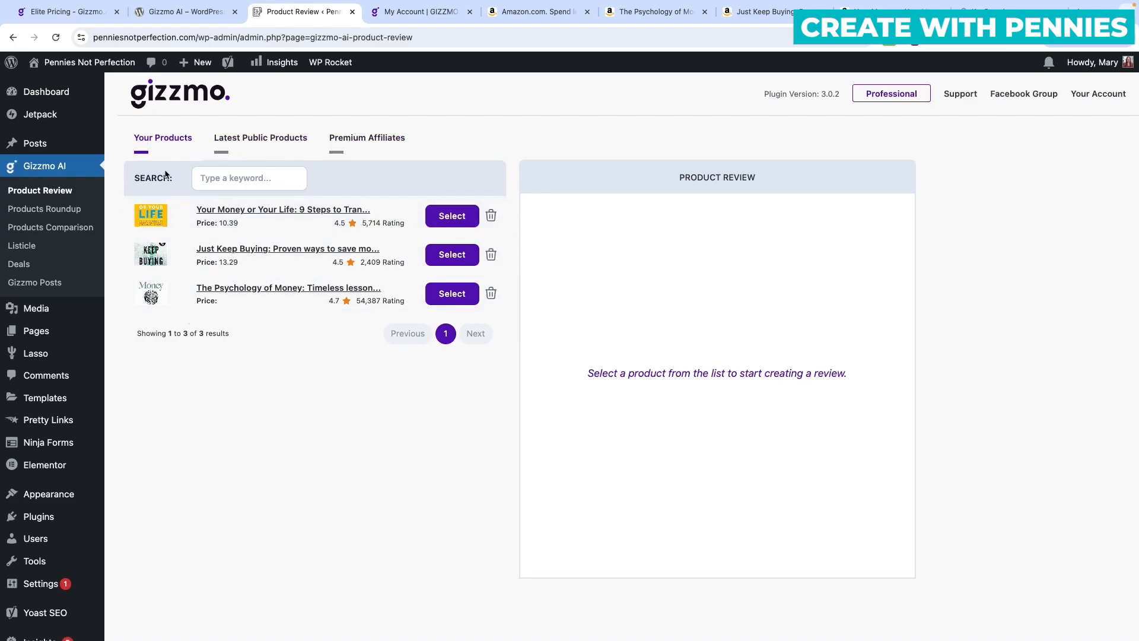
Browse two pages of public products, then select Your Money or Your Life for review.
click(256, 143)
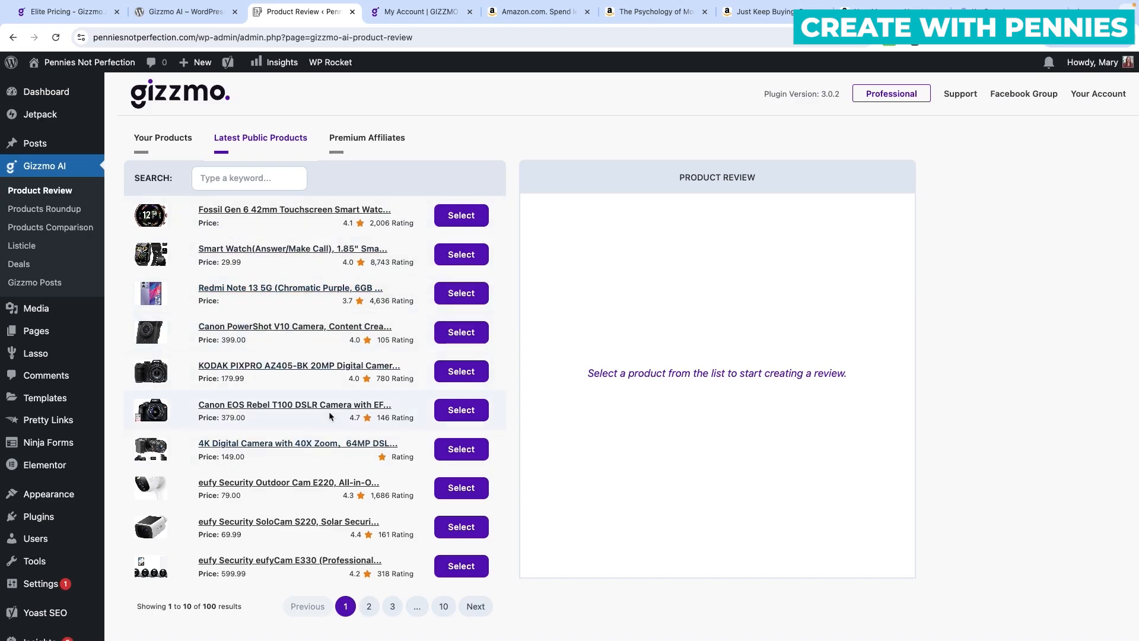
scroll(273, 427, down, 2)
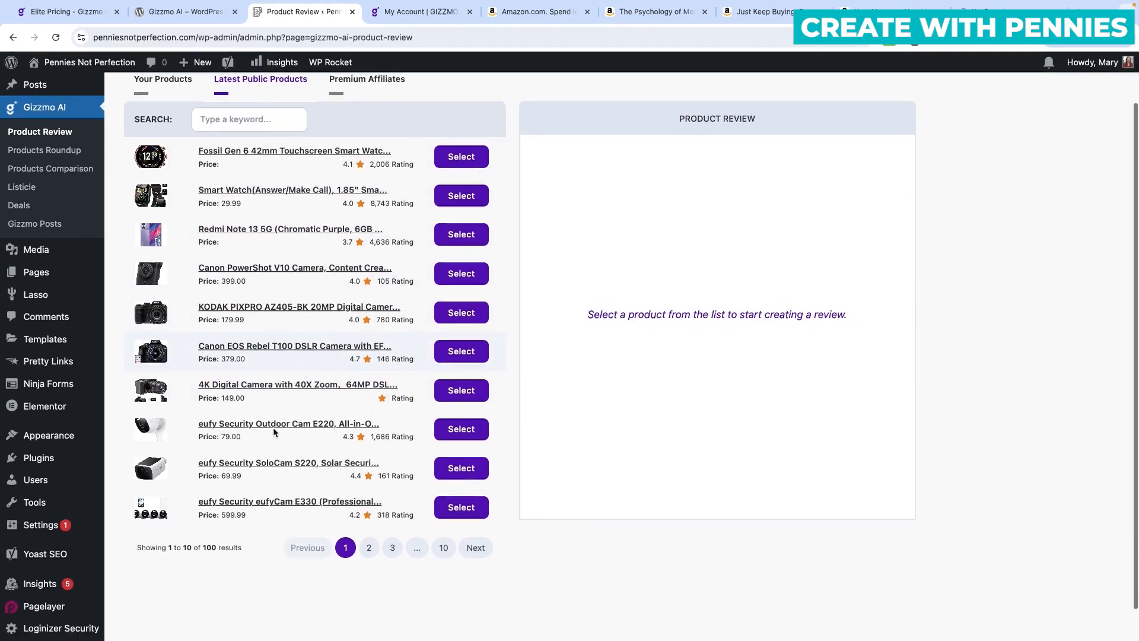
scroll(289, 434, up, 2)
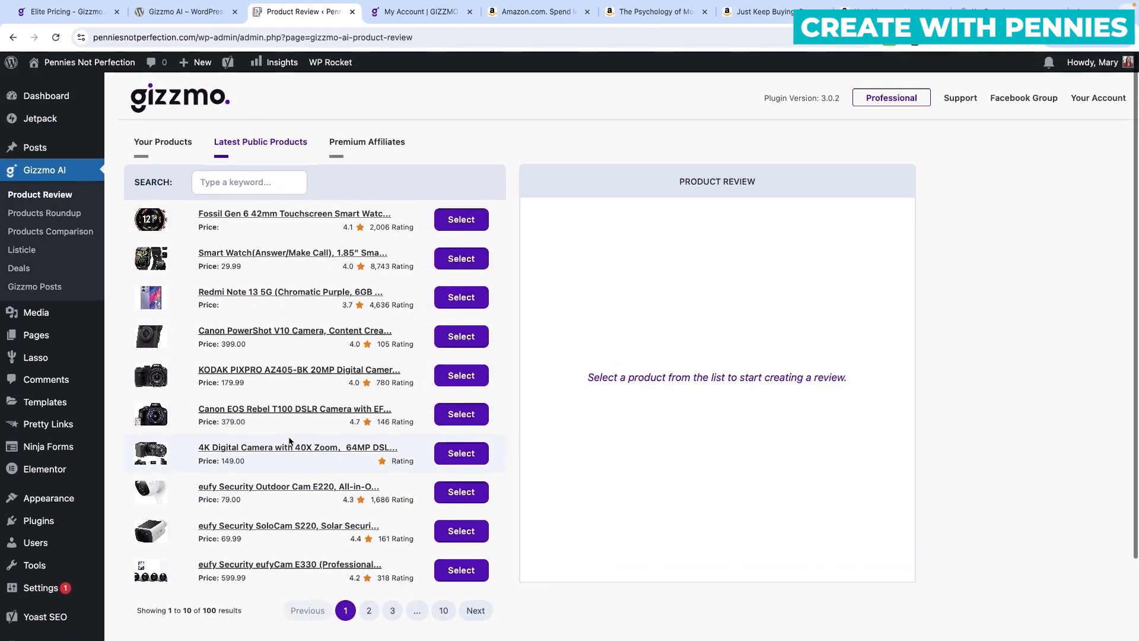
click(369, 606)
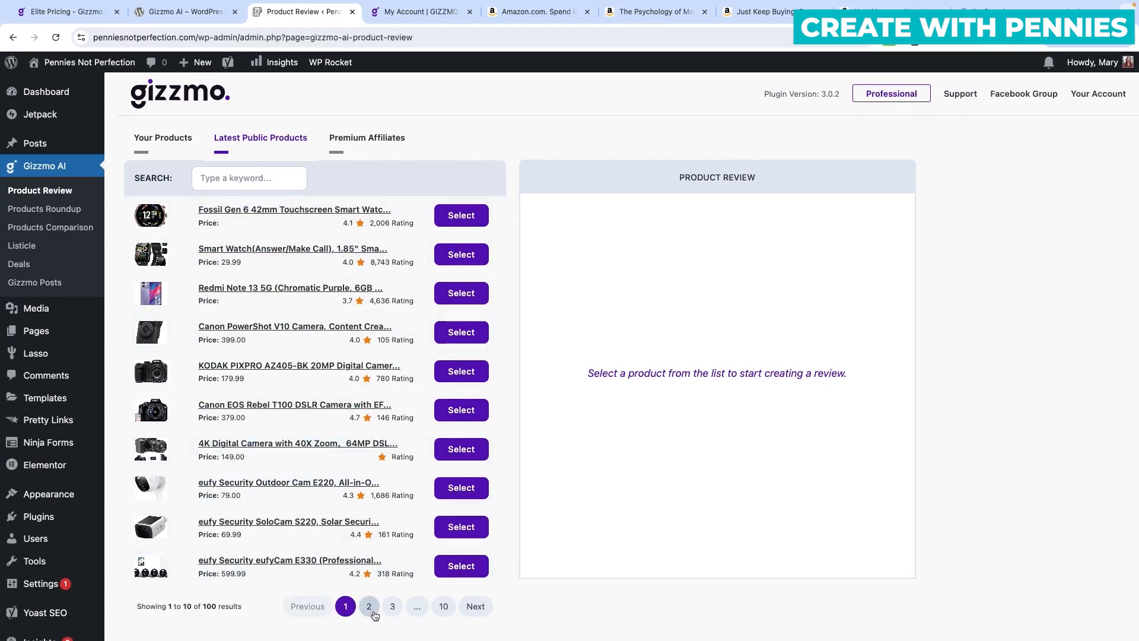
click(393, 606)
click(162, 139)
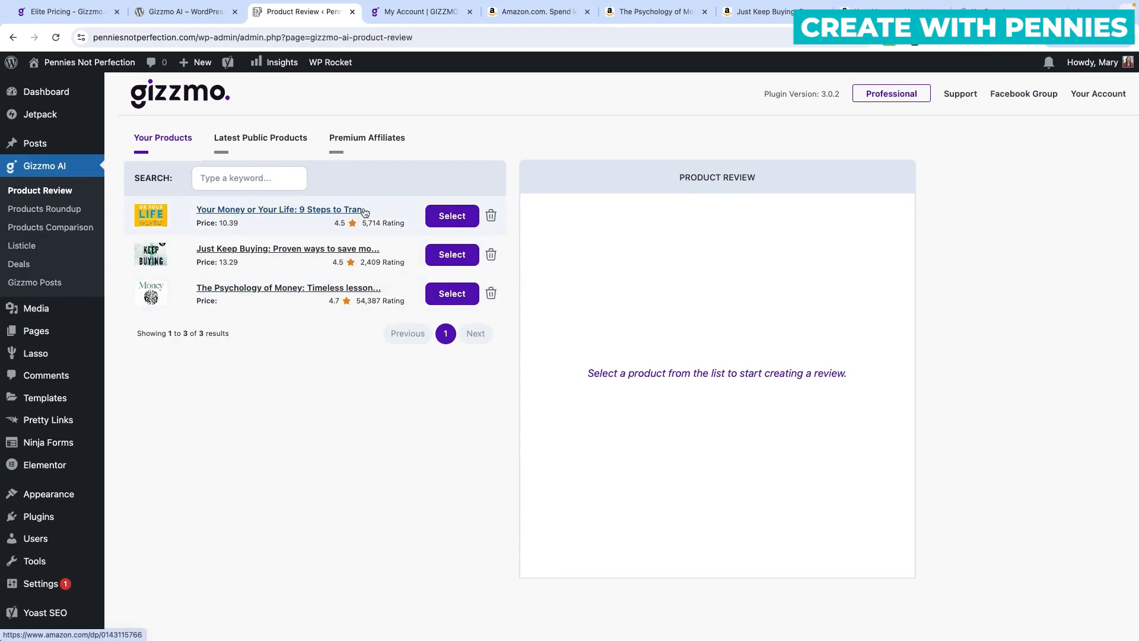
click(451, 217)
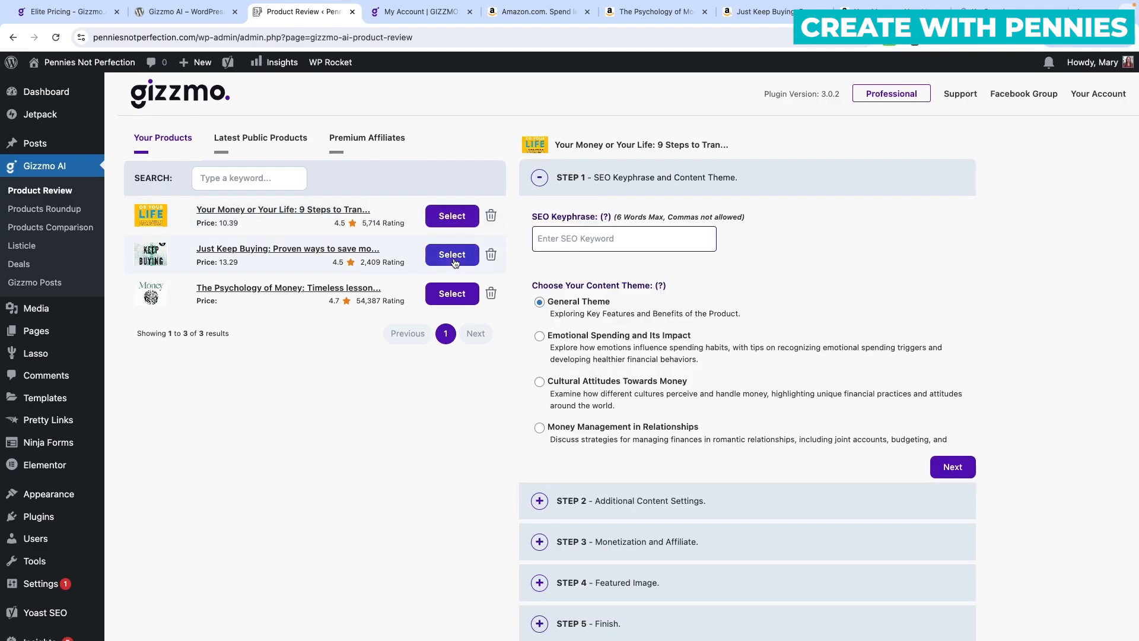
Switch the review's product from Just Keep Buying to The Psychology of Money.
click(454, 261)
click(458, 295)
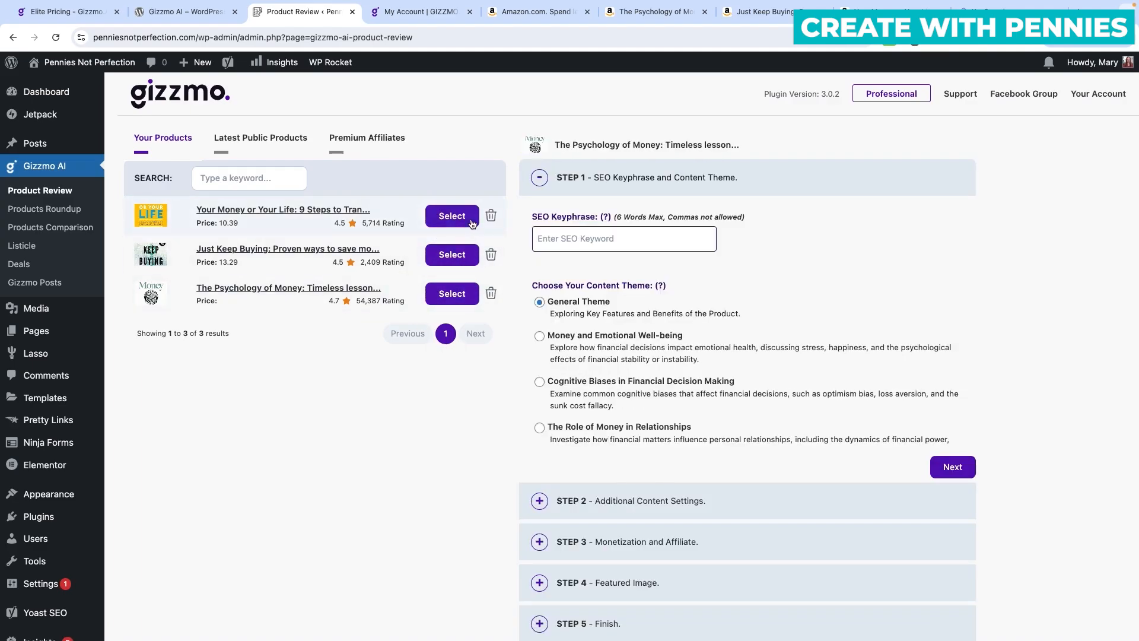
click(457, 298)
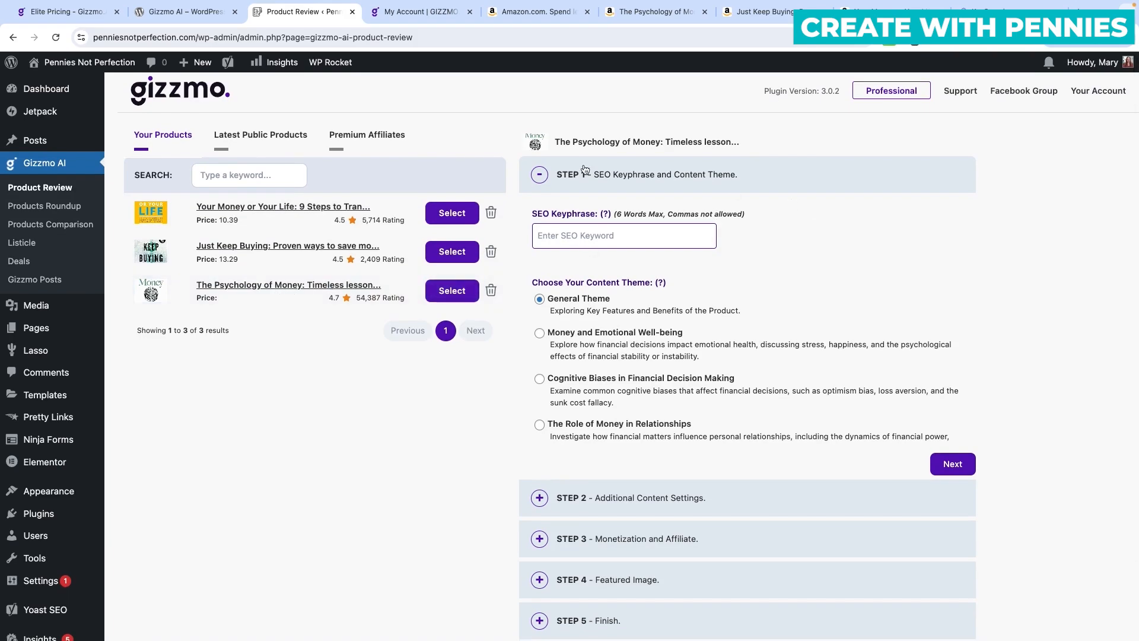
scroll(679, 194, up, 1)
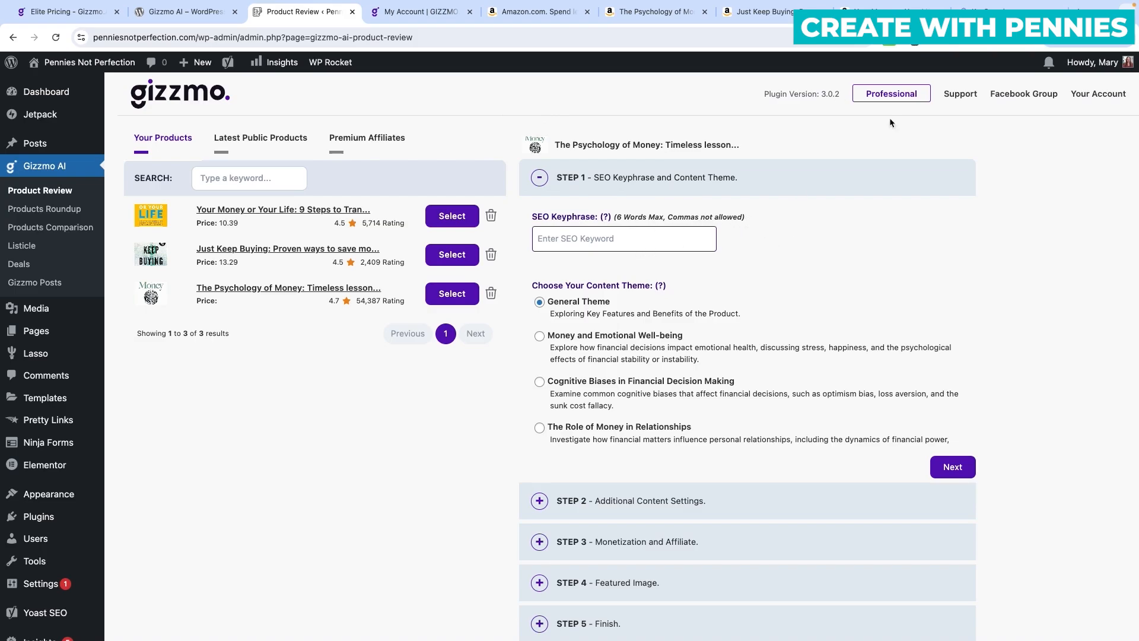
Copy 'psychology of money summary' from Keysearch's related keywords and return to the review.
click(1003, 8)
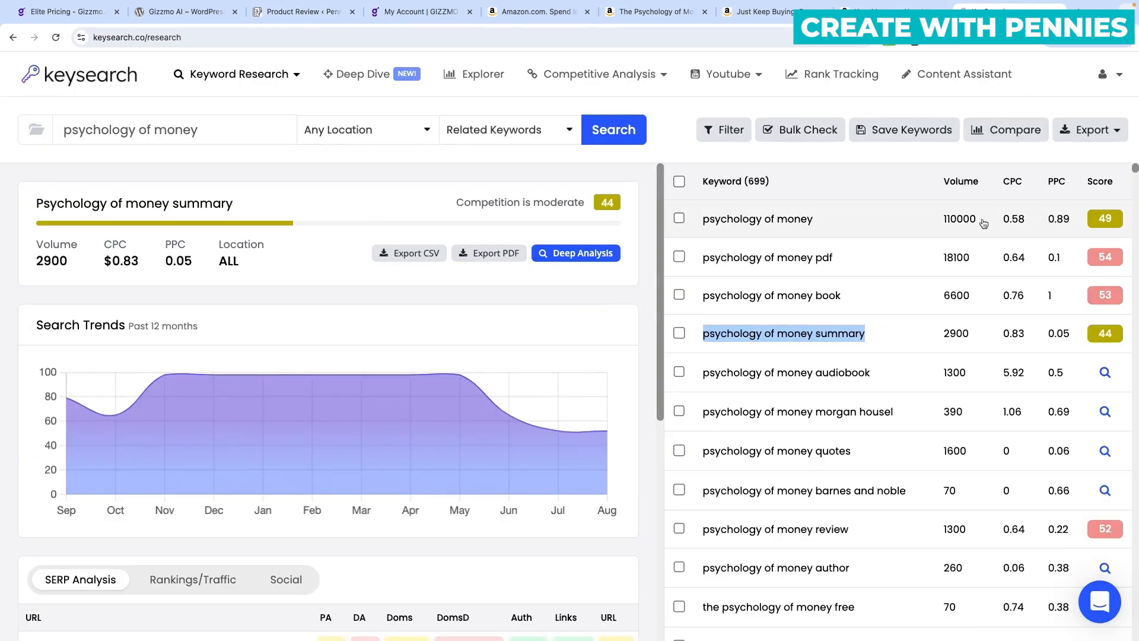
click(917, 336)
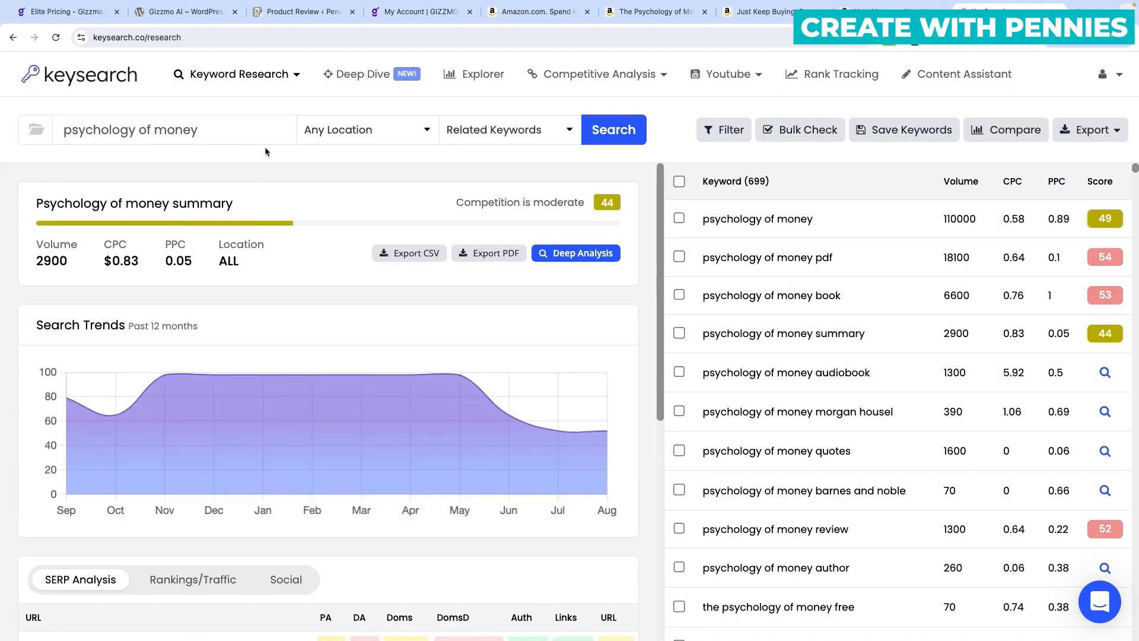
scroll(734, 358, down, 3)
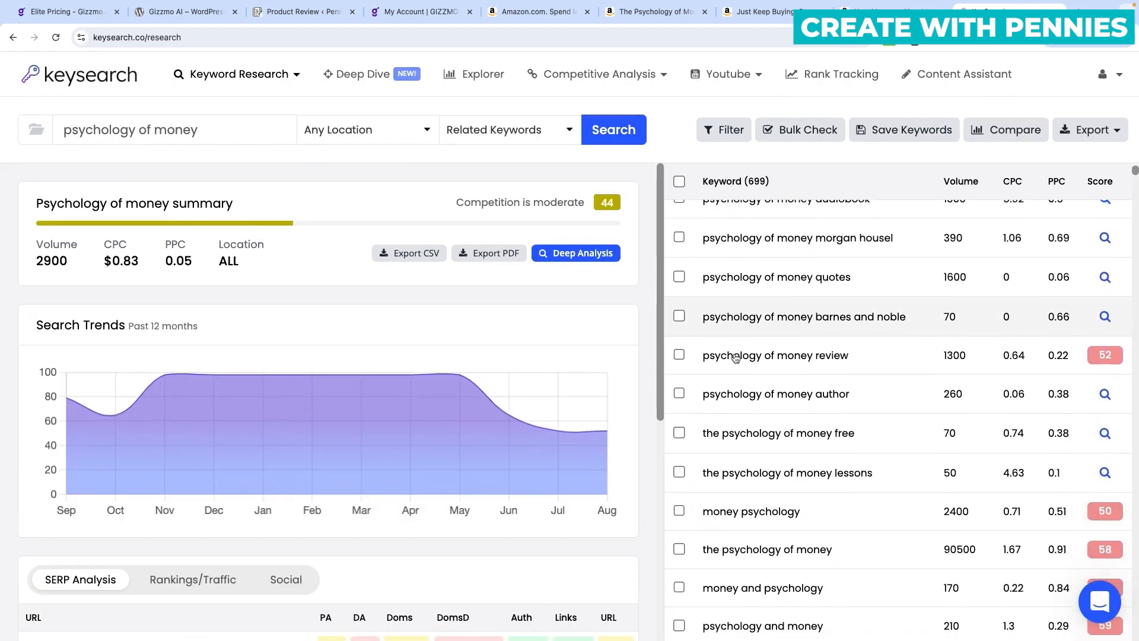
scroll(734, 358, down, 6)
scroll(735, 358, up, 9)
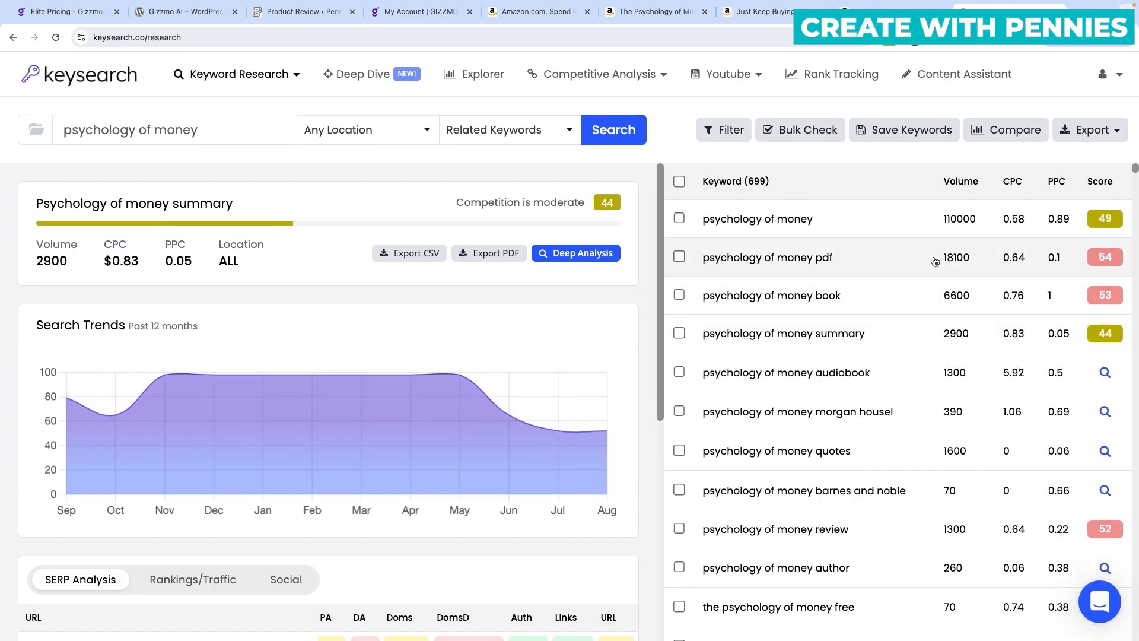
drag(893, 336, 694, 332)
key(super+c)
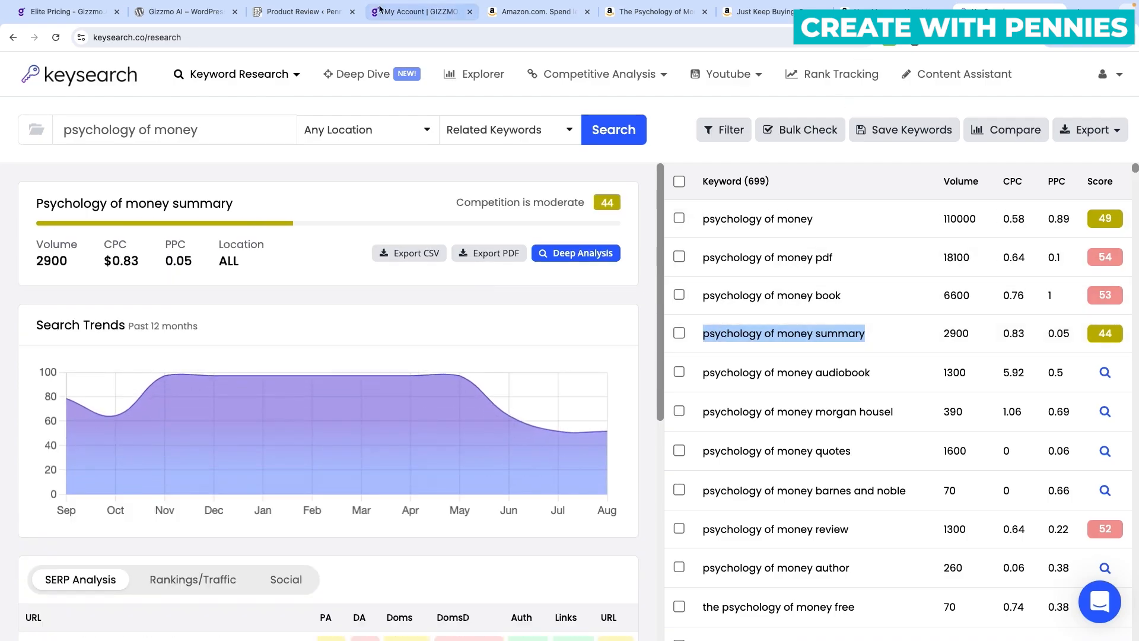
click(300, 11)
Paste 'psychology of money summary' as the review's SEO keyphrase.
click(623, 238)
key(super+v)
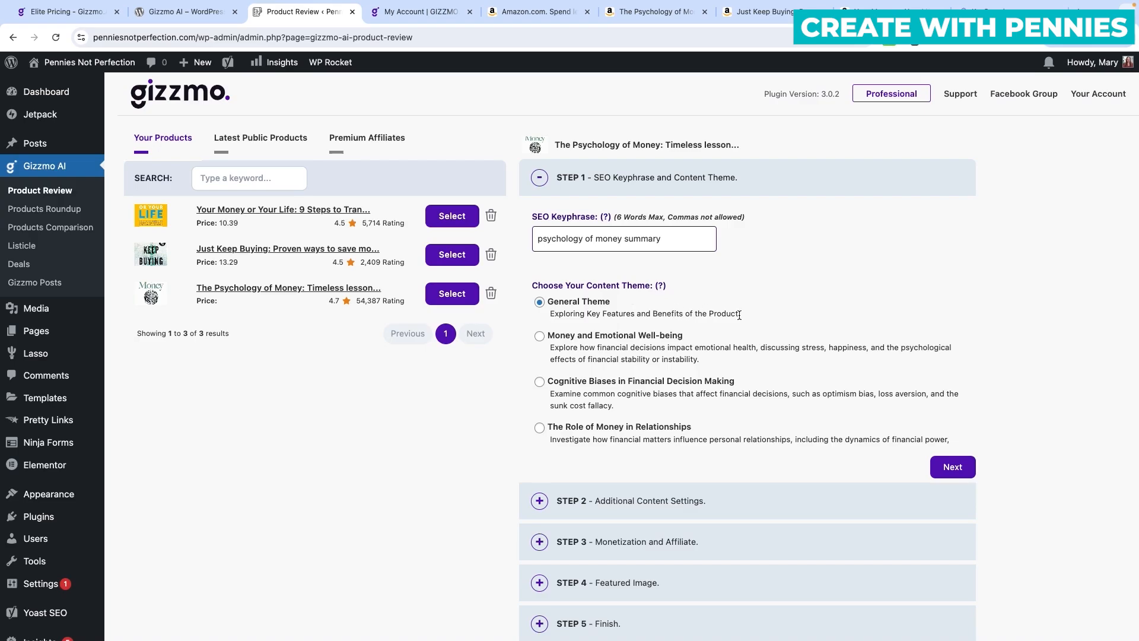
scroll(757, 315, down, 1)
scroll(757, 315, up, 1)
scroll(655, 314, down, 3)
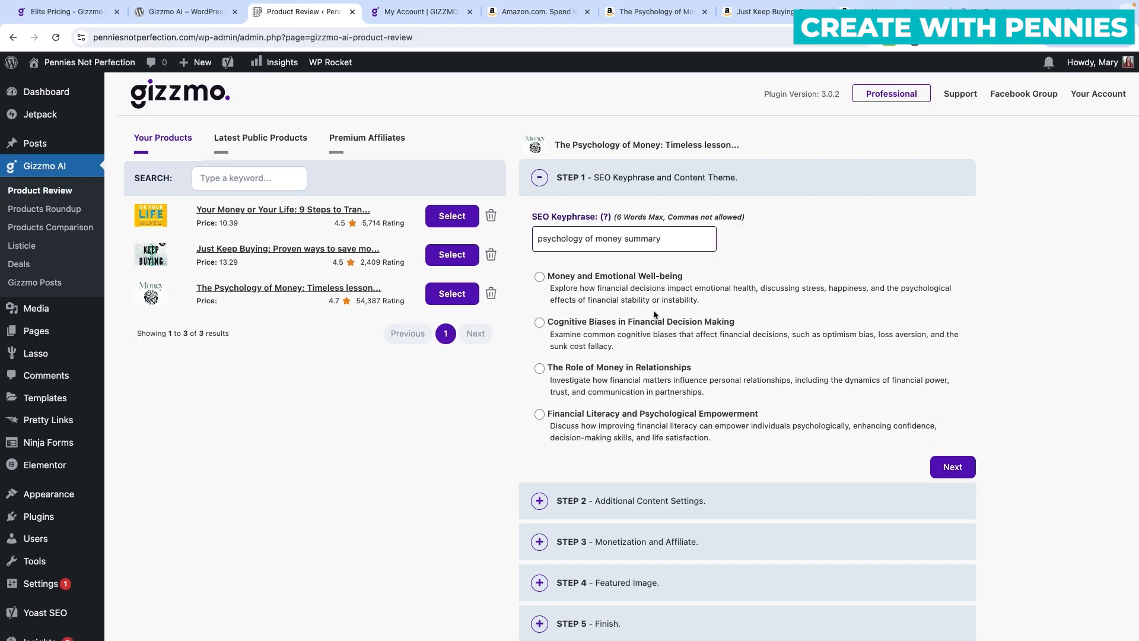
scroll(655, 315, down, 1)
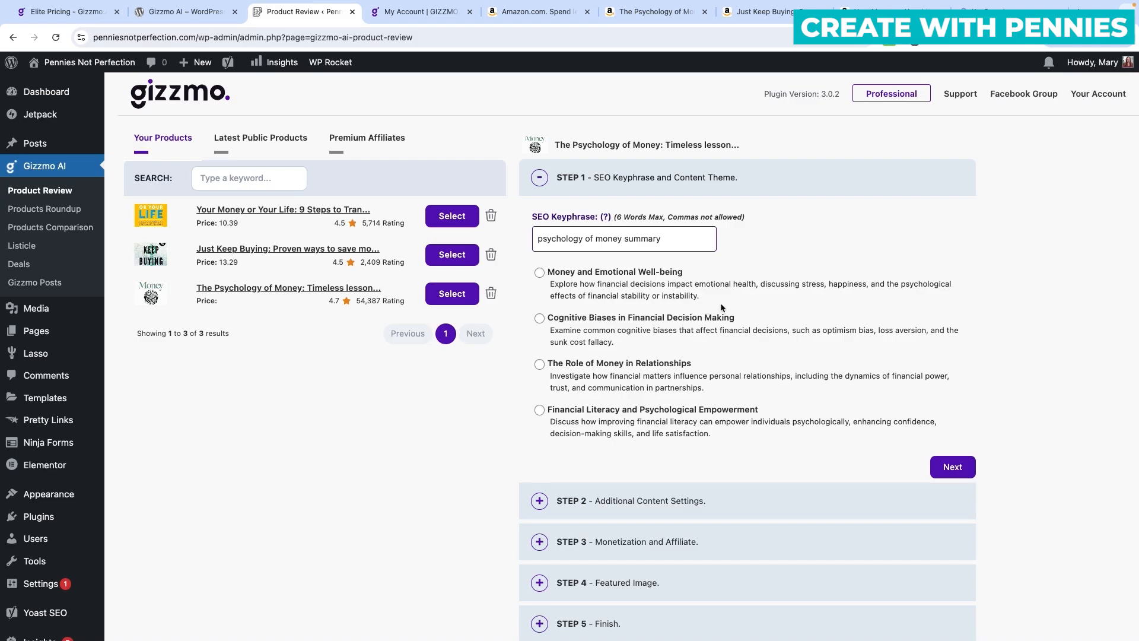
scroll(720, 304, down, 2)
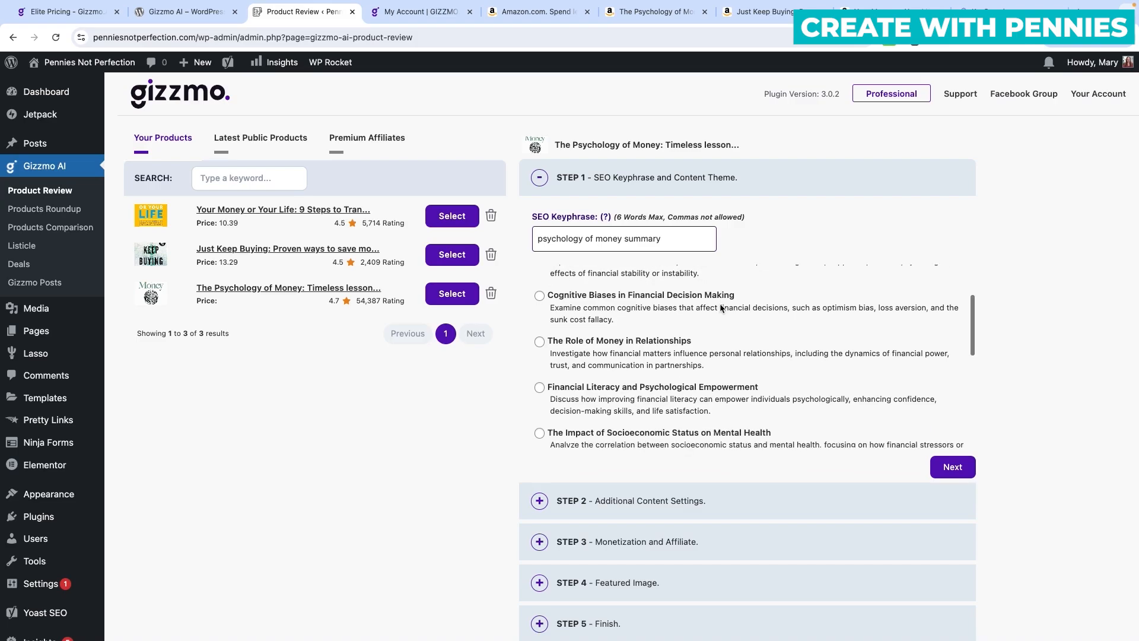
scroll(720, 307, down, 3)
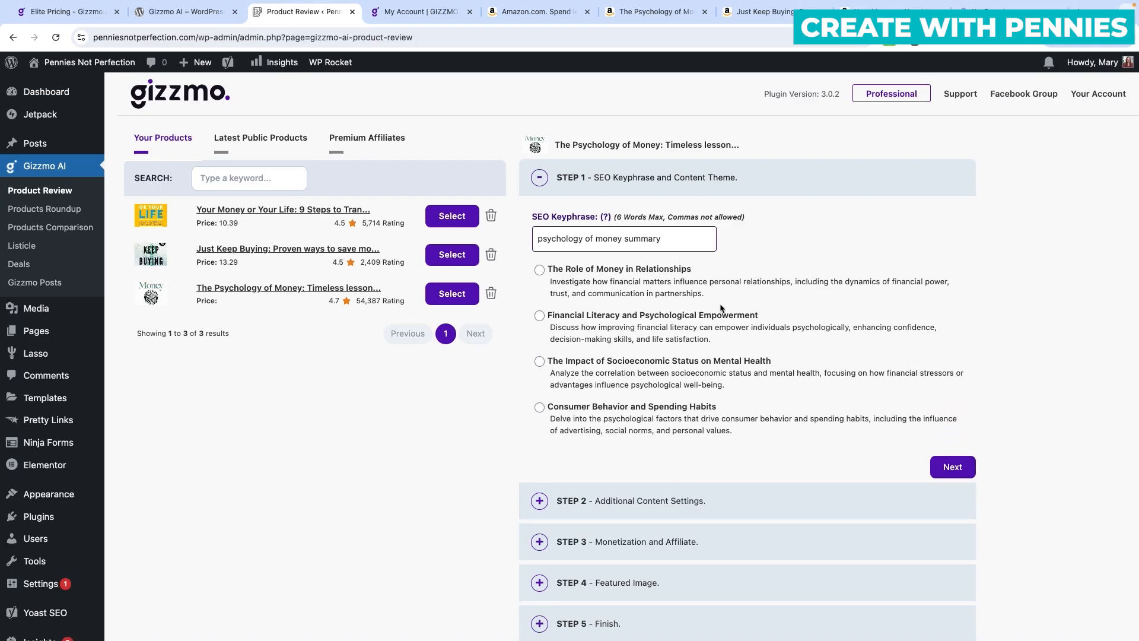
scroll(720, 307, down, 2)
scroll(718, 308, down, 1)
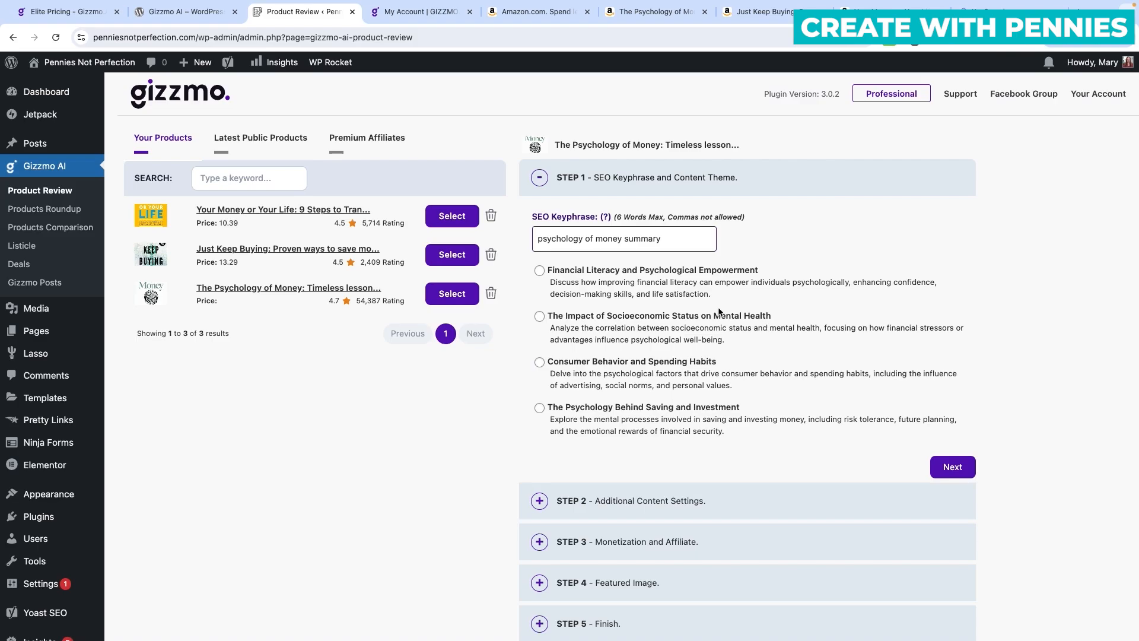
Choose The Psychology Behind Saving and Investment as the content theme.
scroll(632, 308, down, 2)
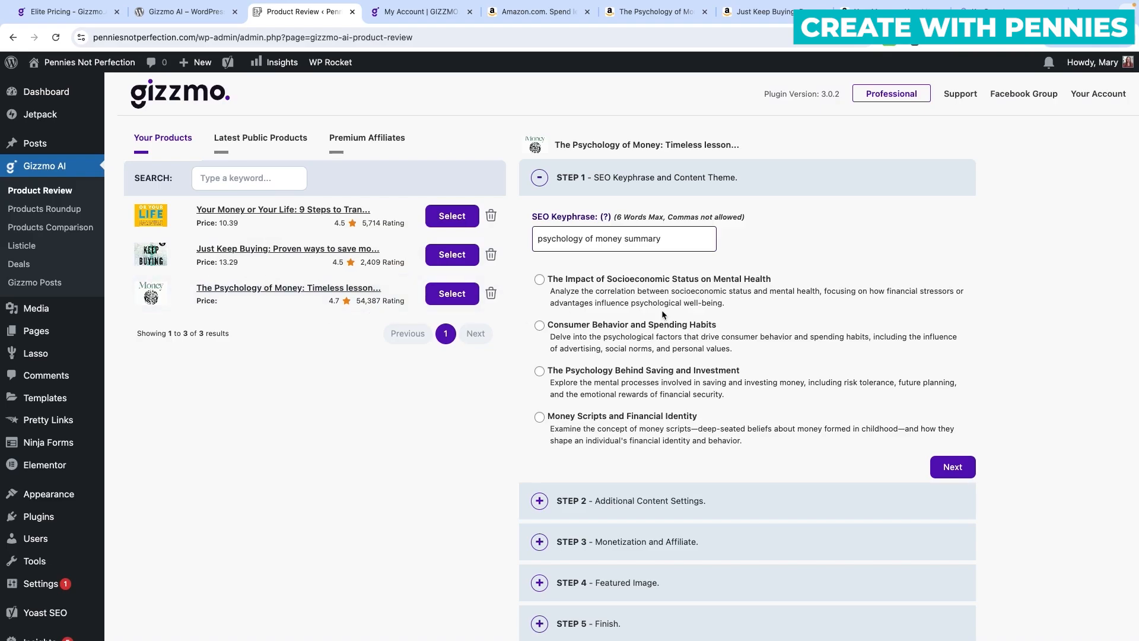
scroll(742, 319, down, 2)
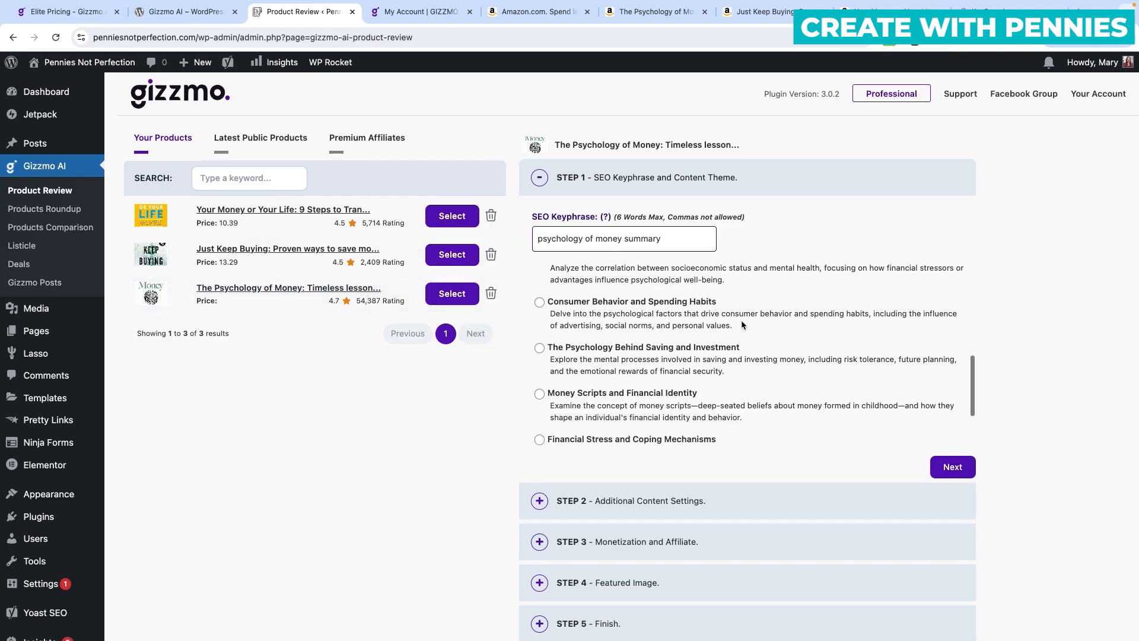
scroll(699, 296, down, 5)
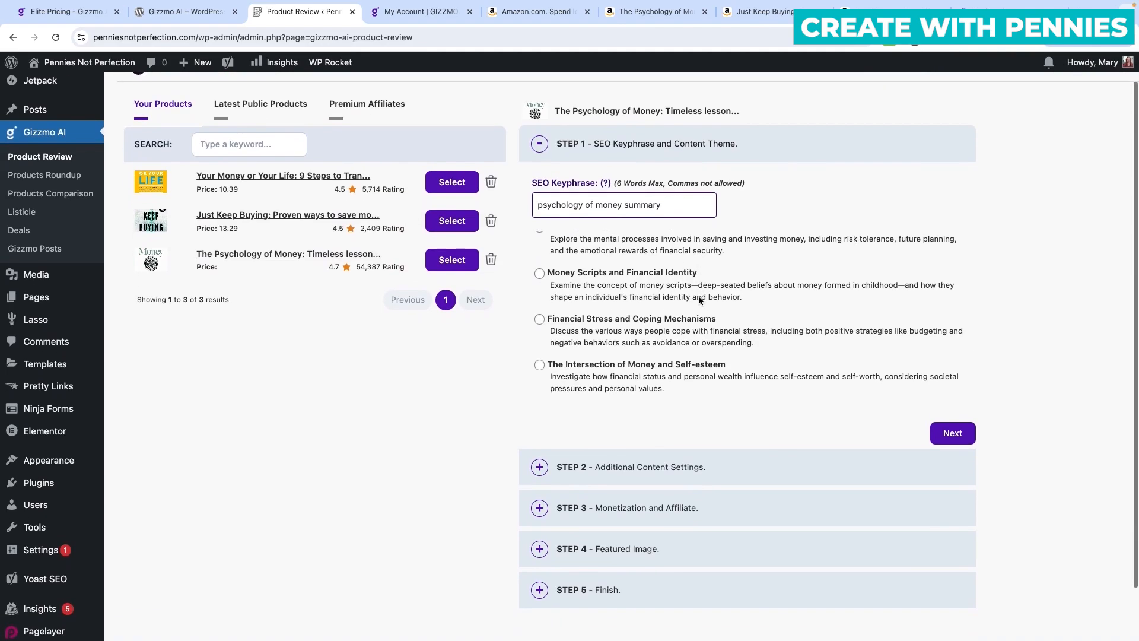
scroll(698, 314, up, 4)
scroll(699, 323, up, 5)
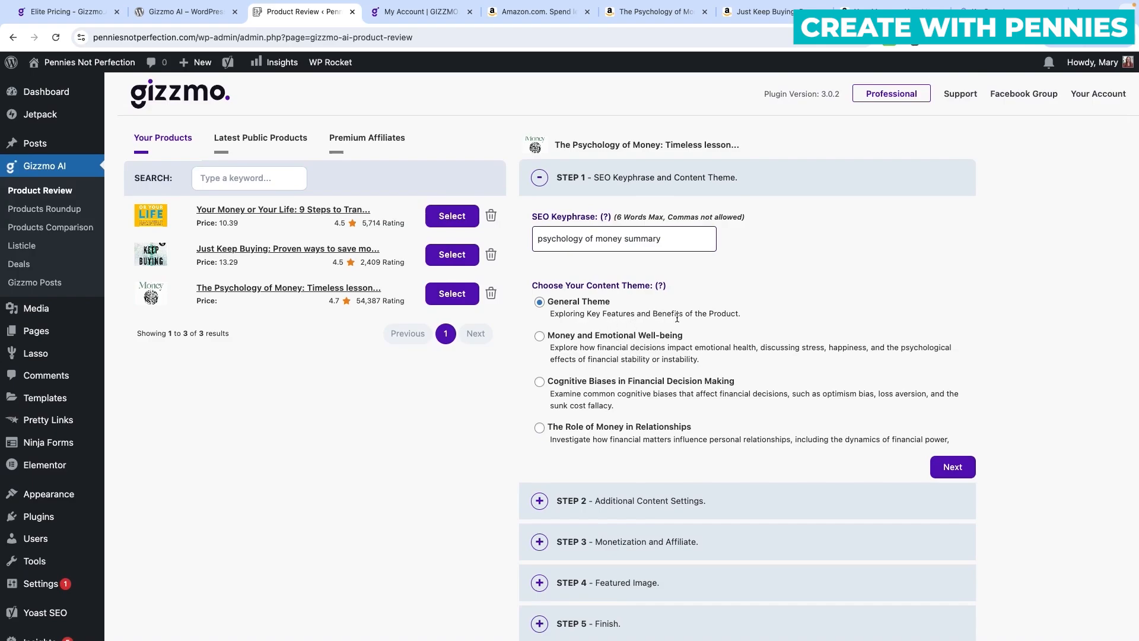
scroll(661, 352, down, 2)
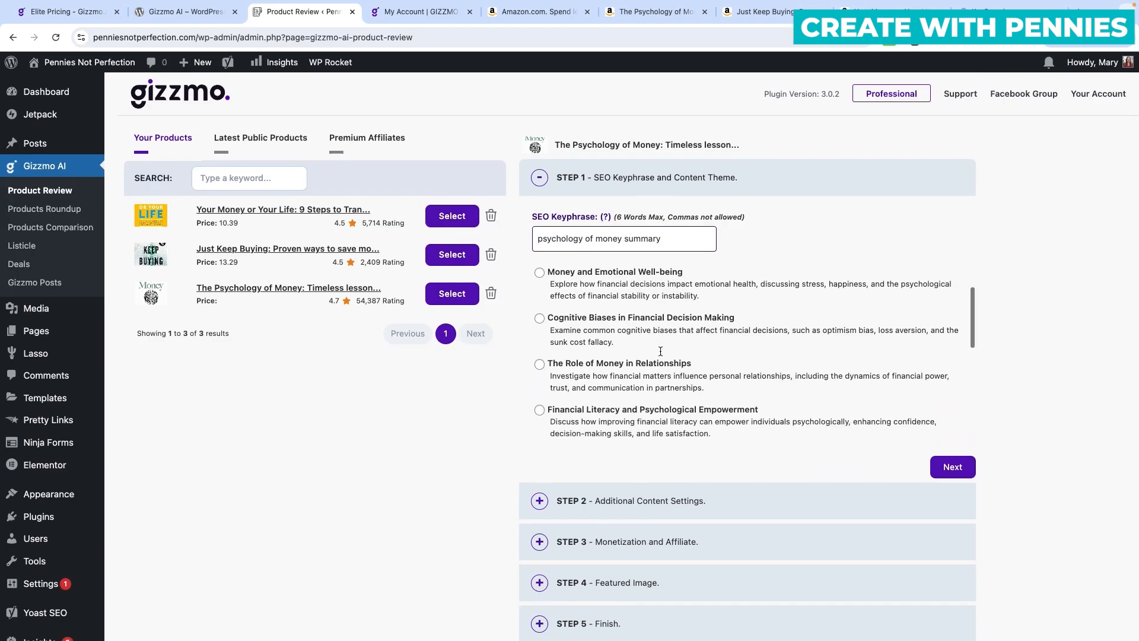
scroll(649, 340, down, 2)
scroll(642, 327, down, 5)
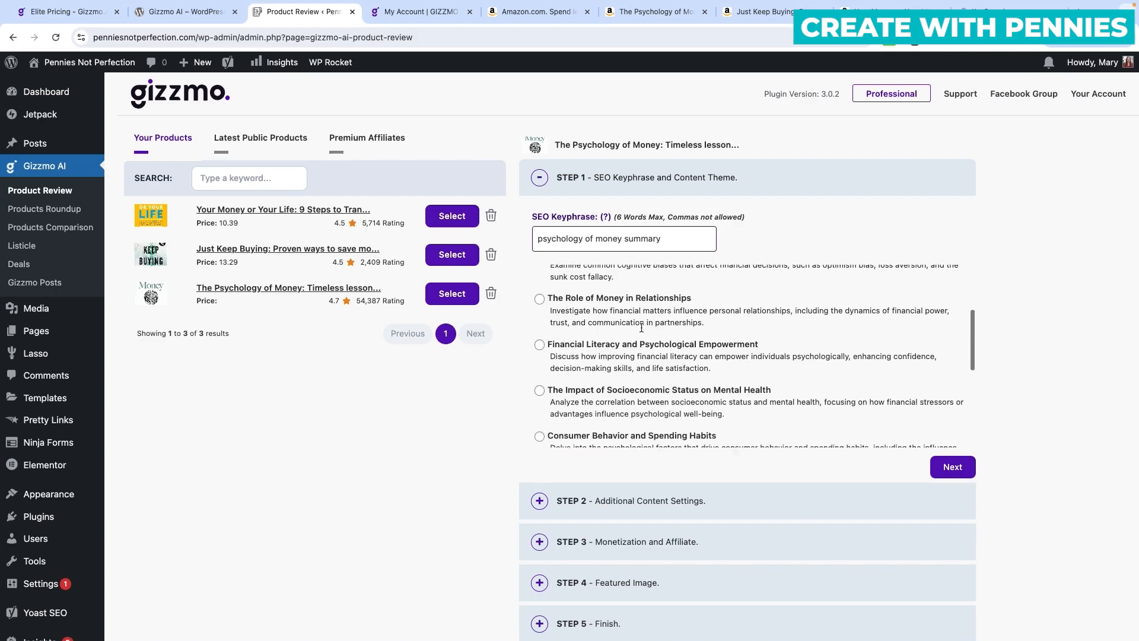
click(553, 323)
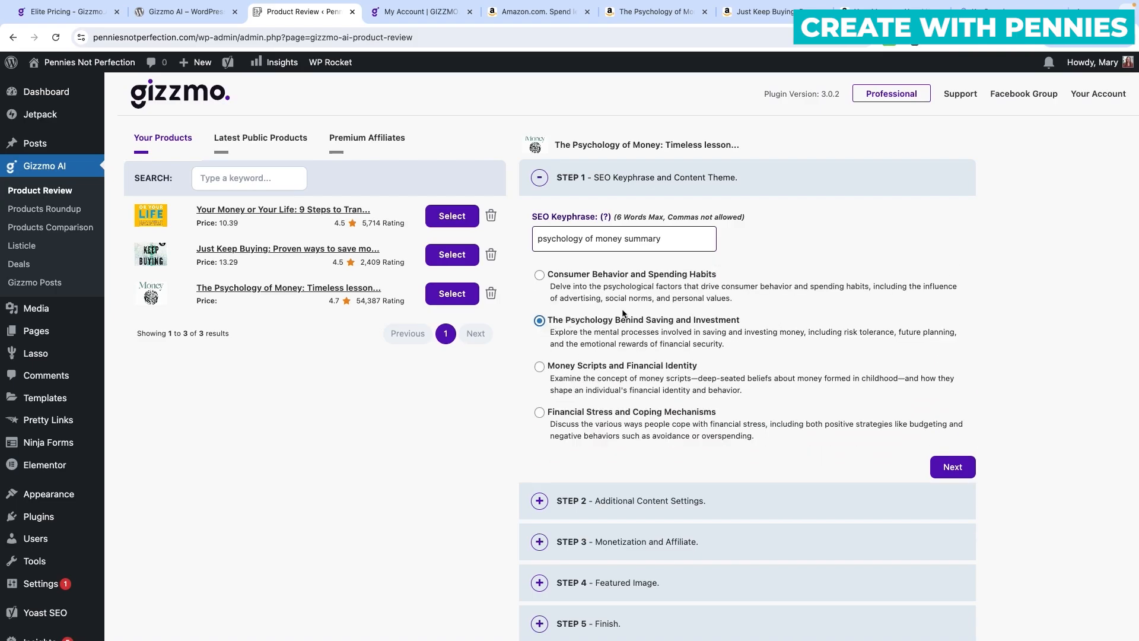
scroll(721, 355, down, 1)
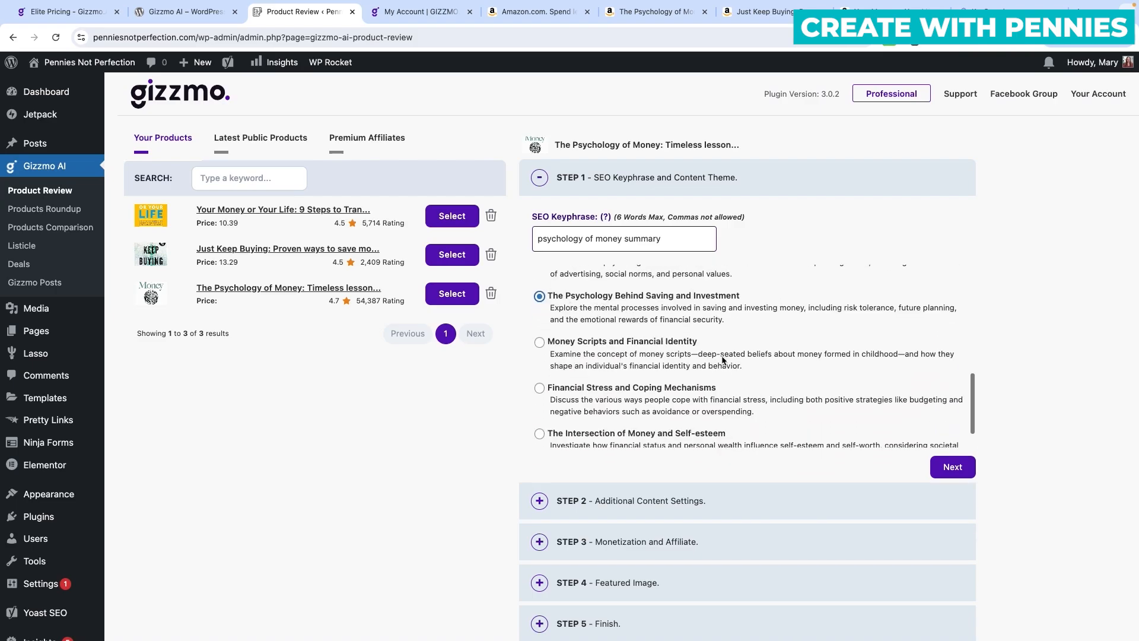
Leave all content sections checked, including Internal Links and FAQs, and continue to Step 3.
click(952, 467)
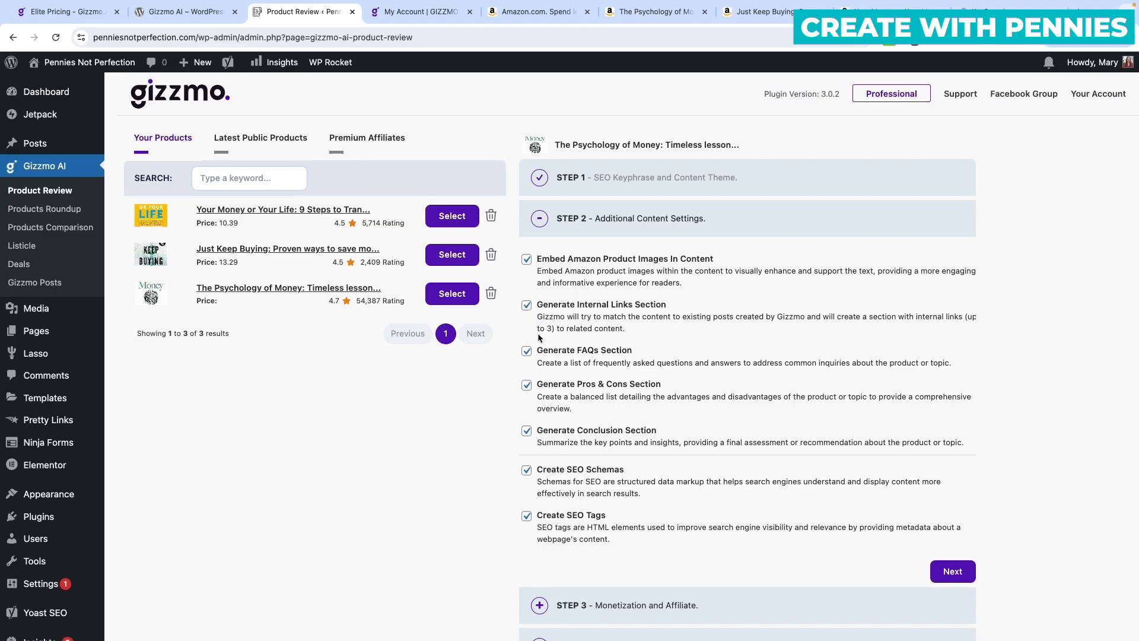
click(526, 305)
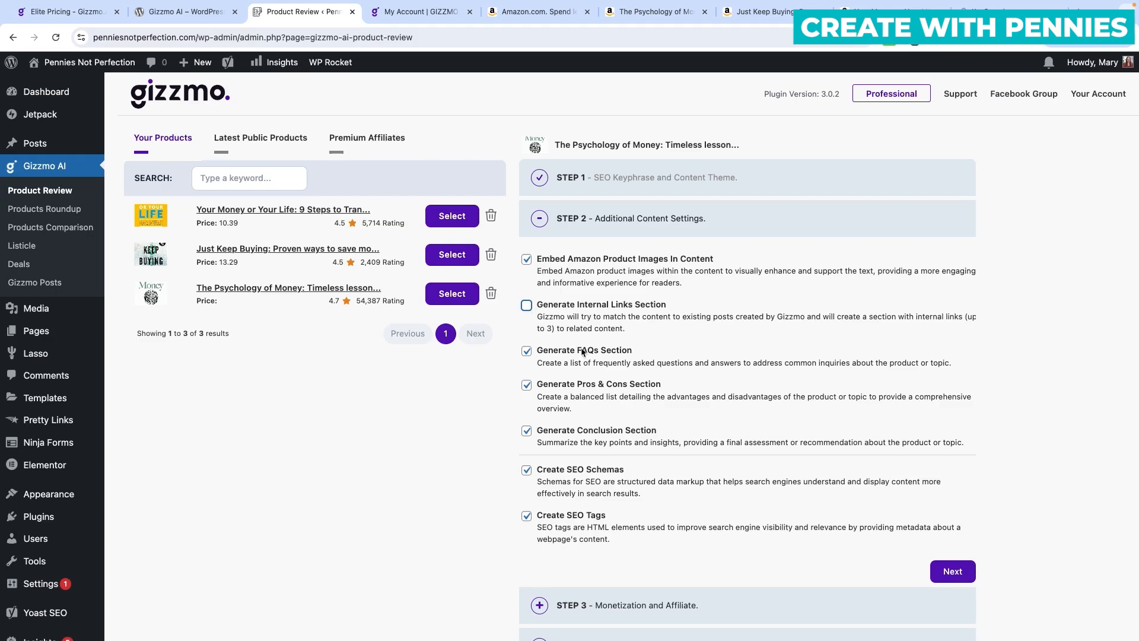
click(527, 306)
click(528, 352)
scroll(712, 359, down, 1)
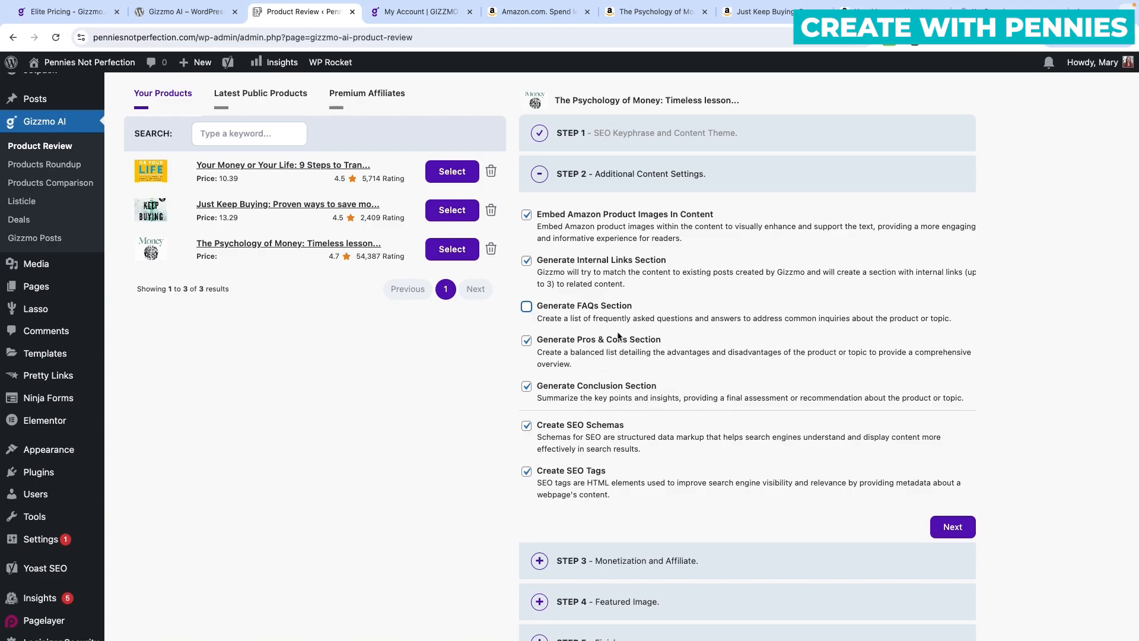
click(526, 307)
scroll(689, 378, down, 3)
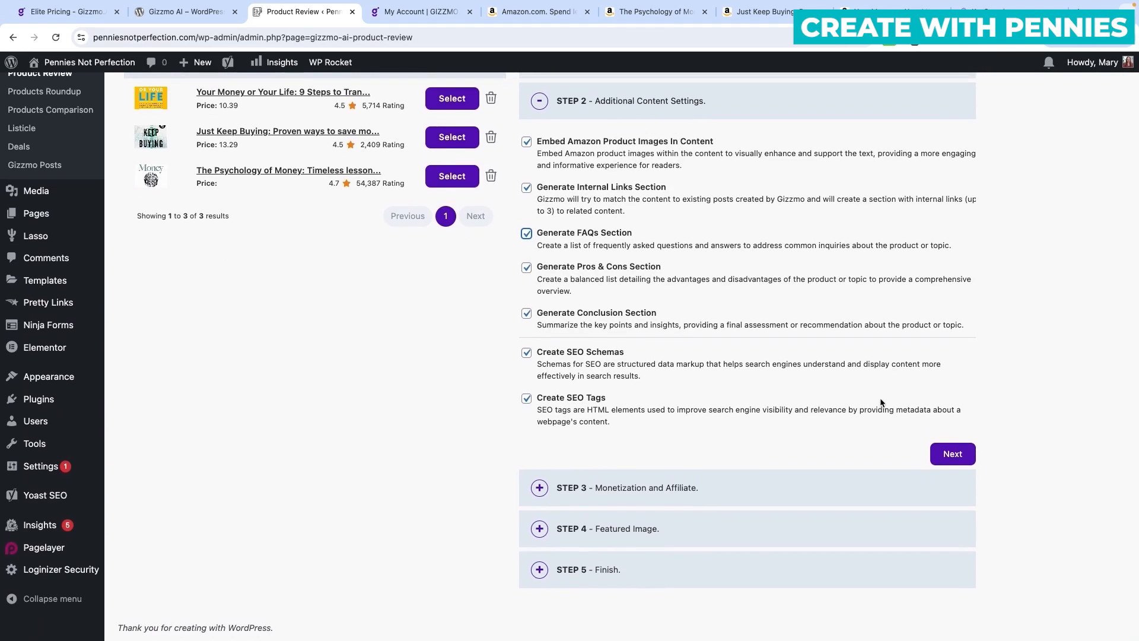
click(967, 454)
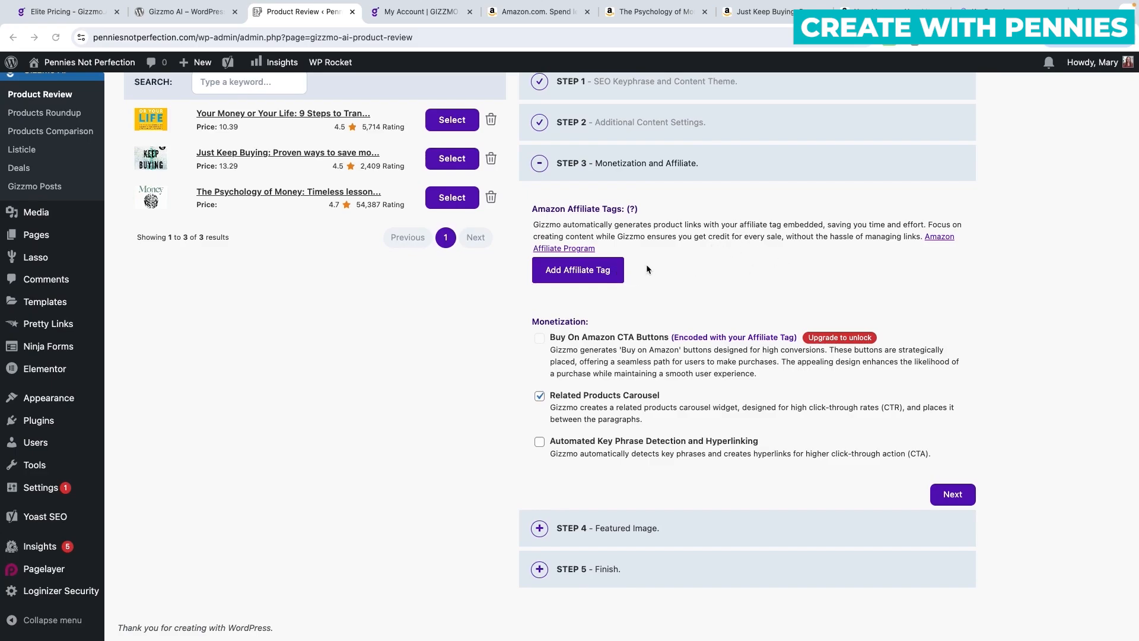
Add the site's Amazon affiliate tag to the review.
click(570, 271)
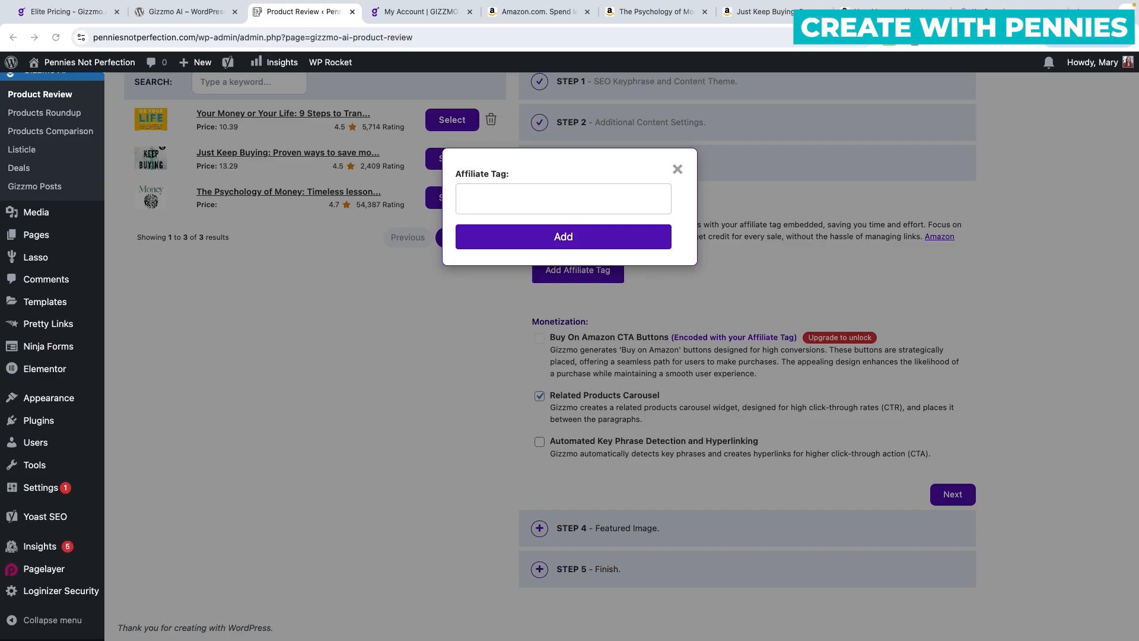
click(534, 197)
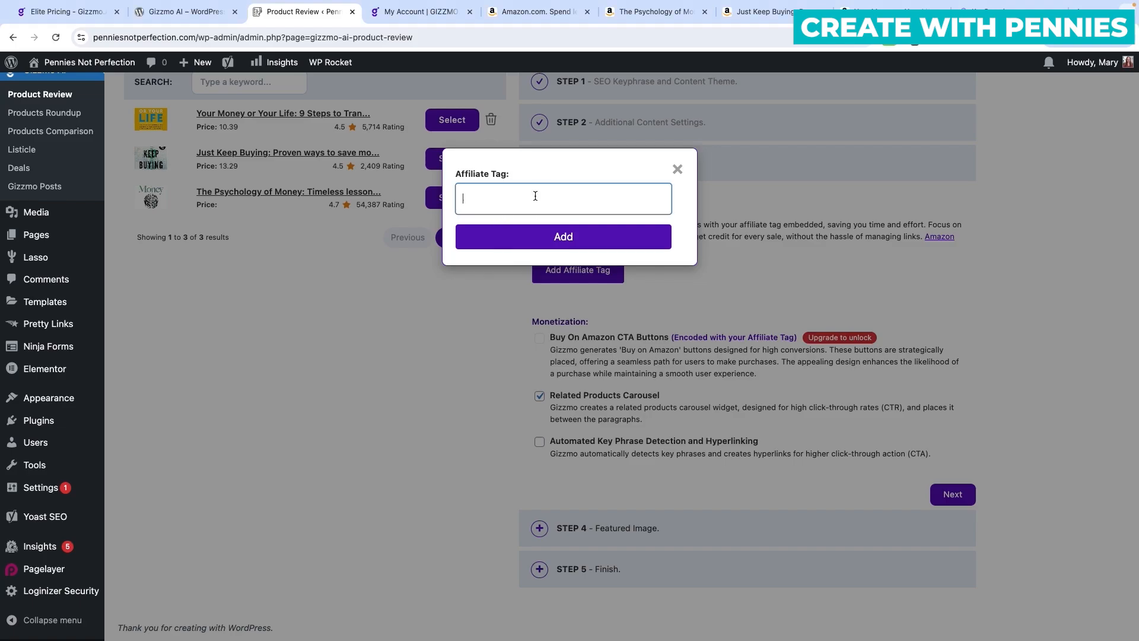
text(penniesnotperfection-20)
click(601, 238)
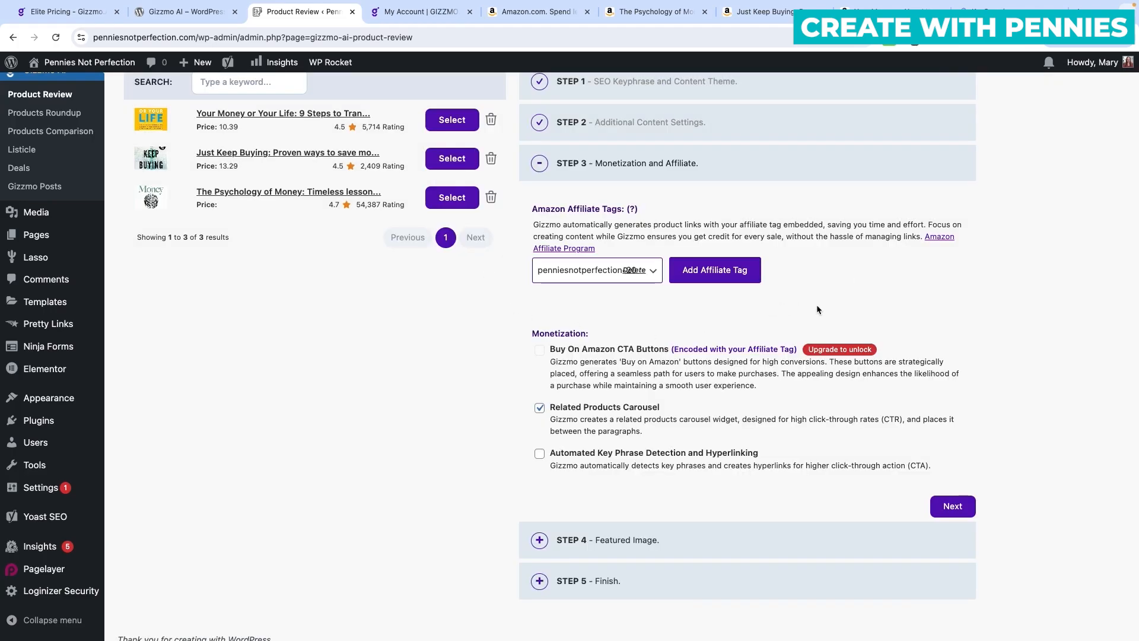
scroll(837, 307, down, 1)
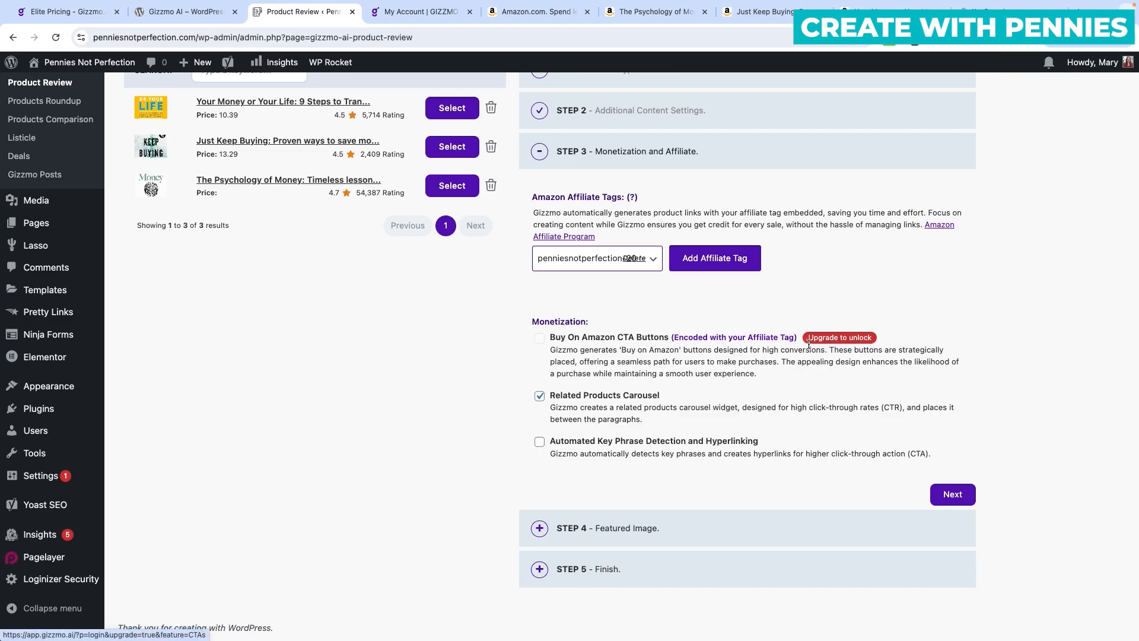
Enable Automated Key Phrase Detection and Hyperlinking, then continue to Featured Image.
click(845, 338)
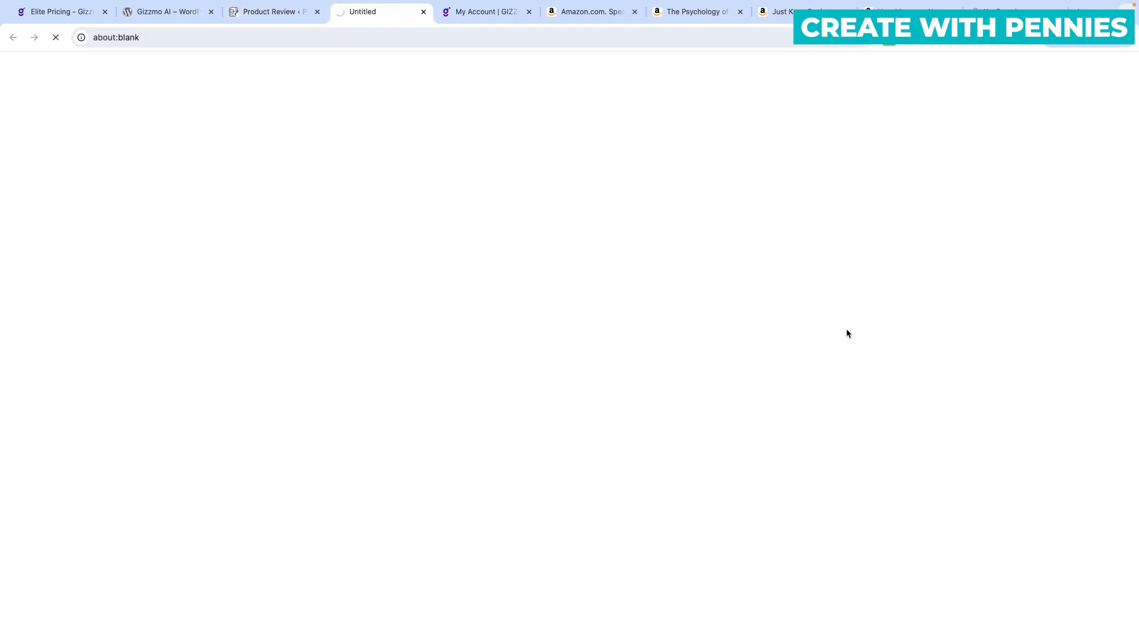
click(269, 11)
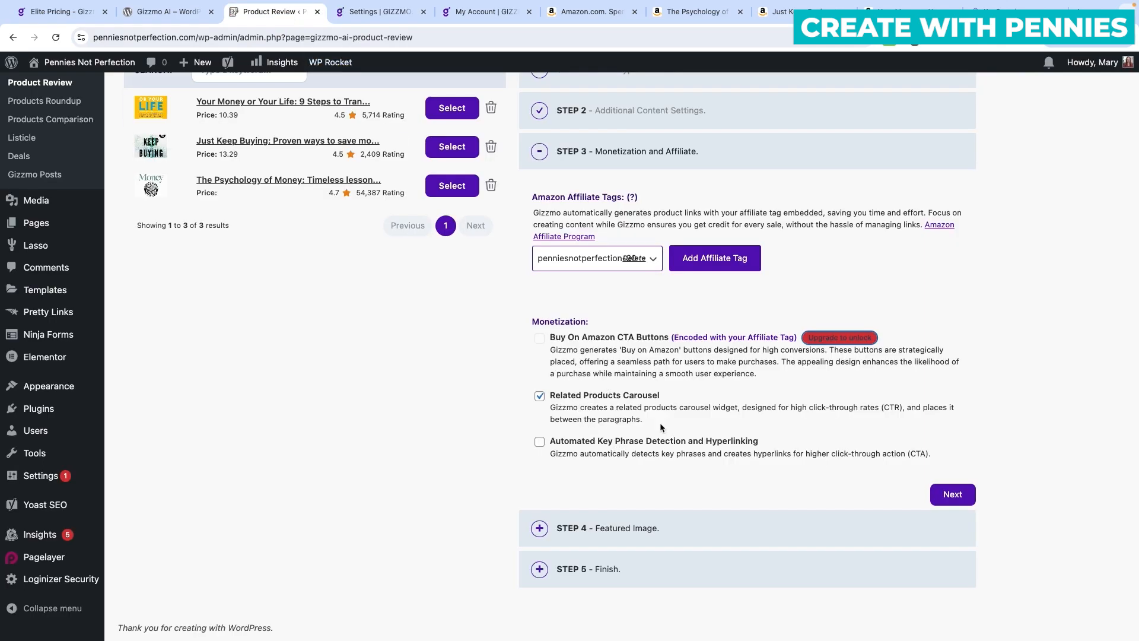
click(539, 443)
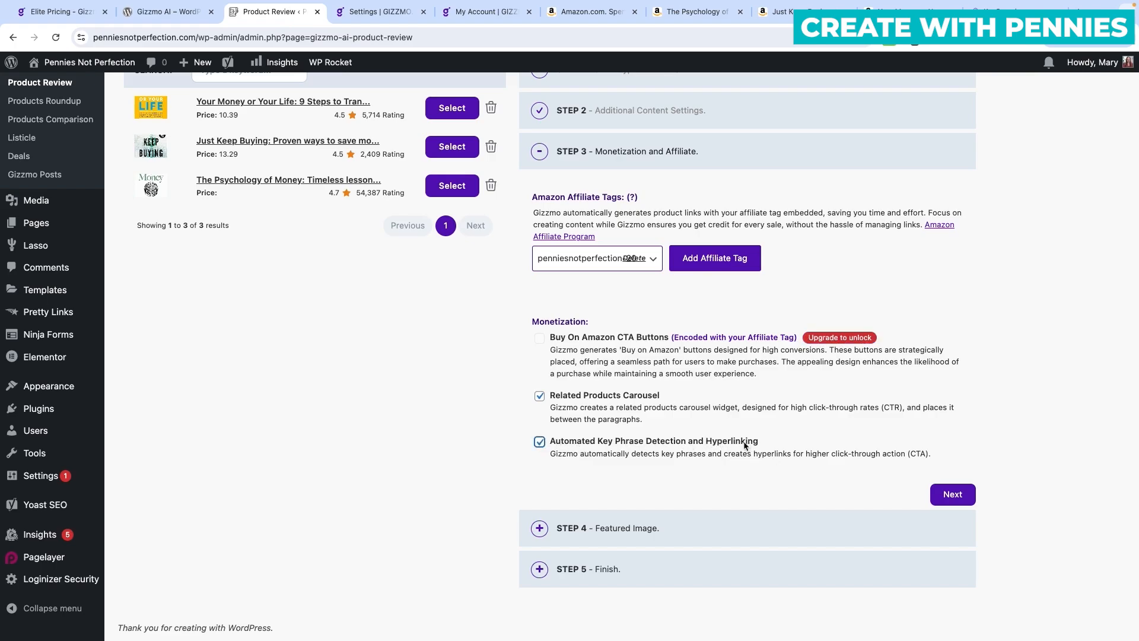
click(952, 496)
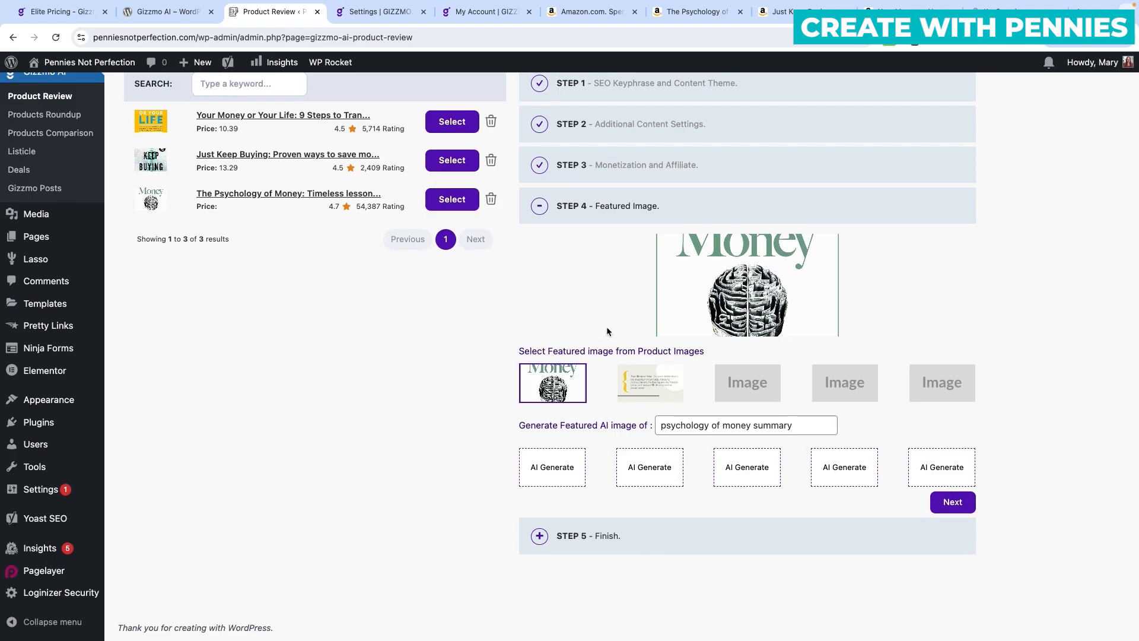
Generate an AI money-themed image but keep the second product image as featured.
click(646, 384)
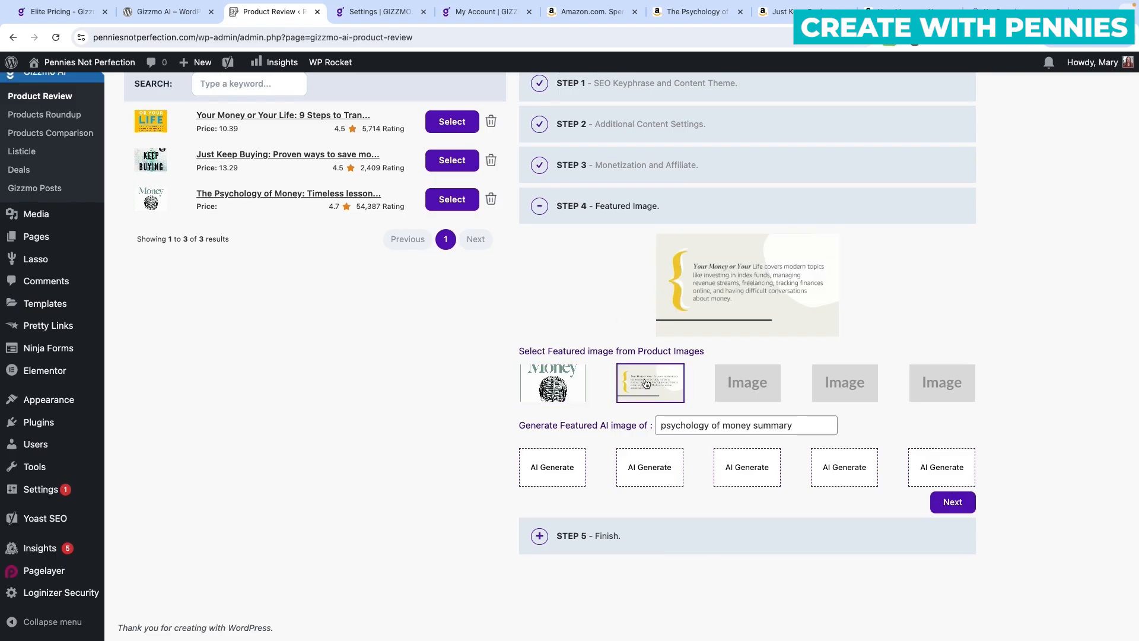
click(562, 390)
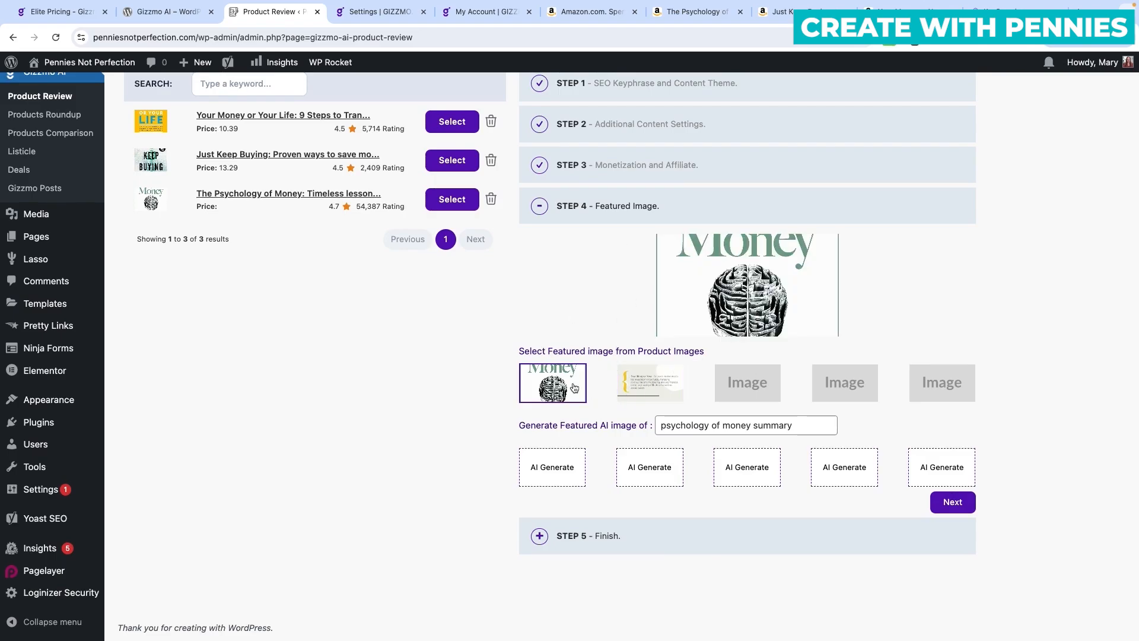
click(646, 388)
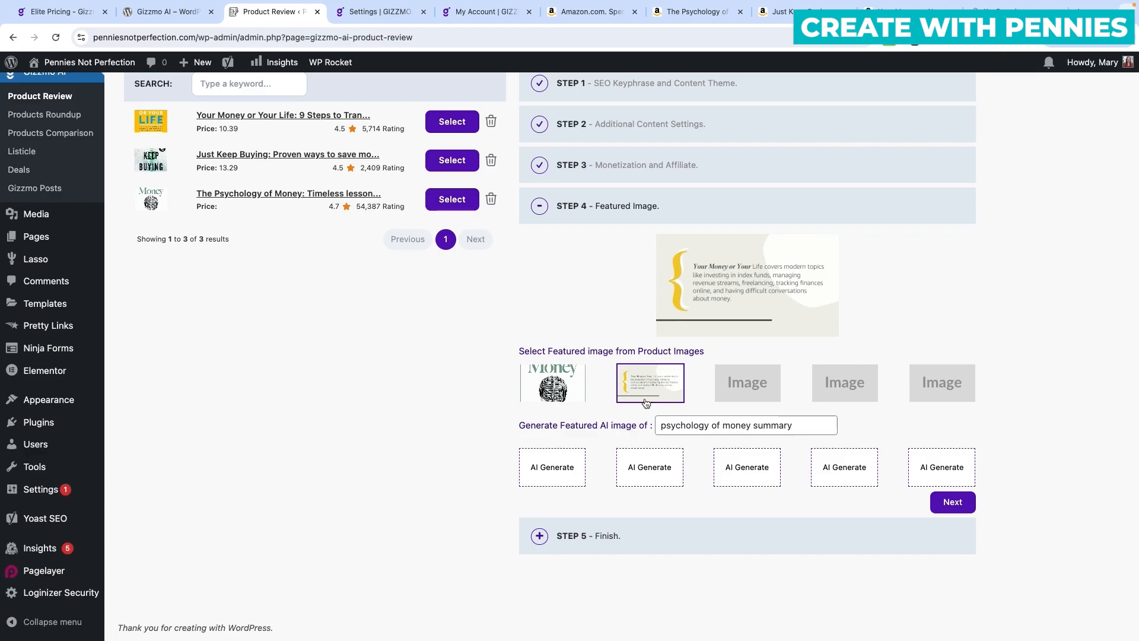
click(550, 478)
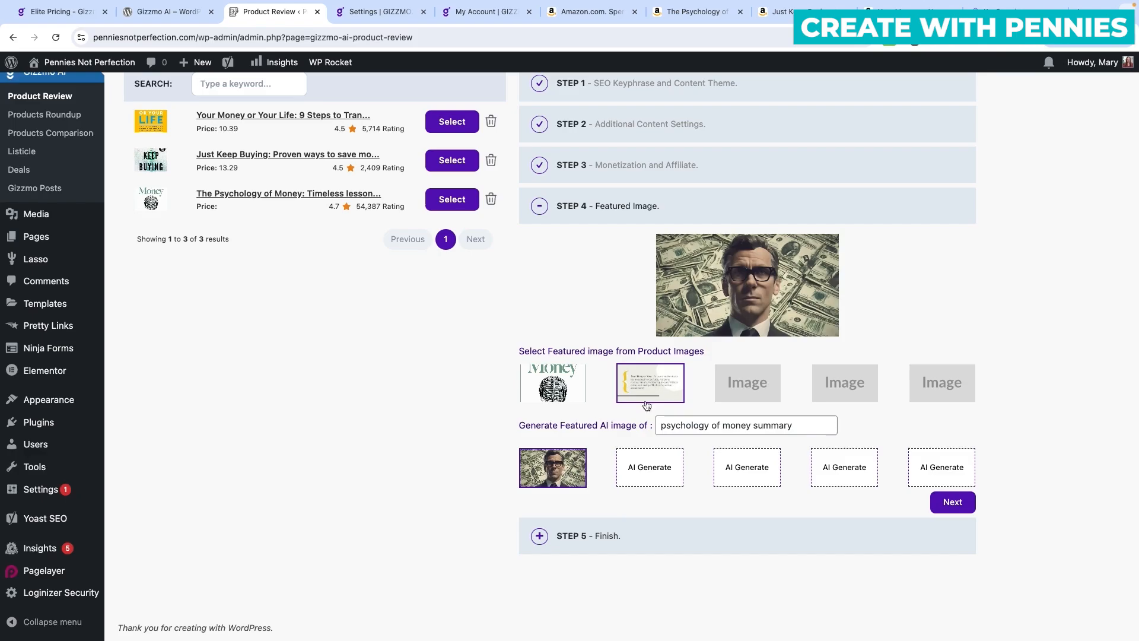
click(657, 388)
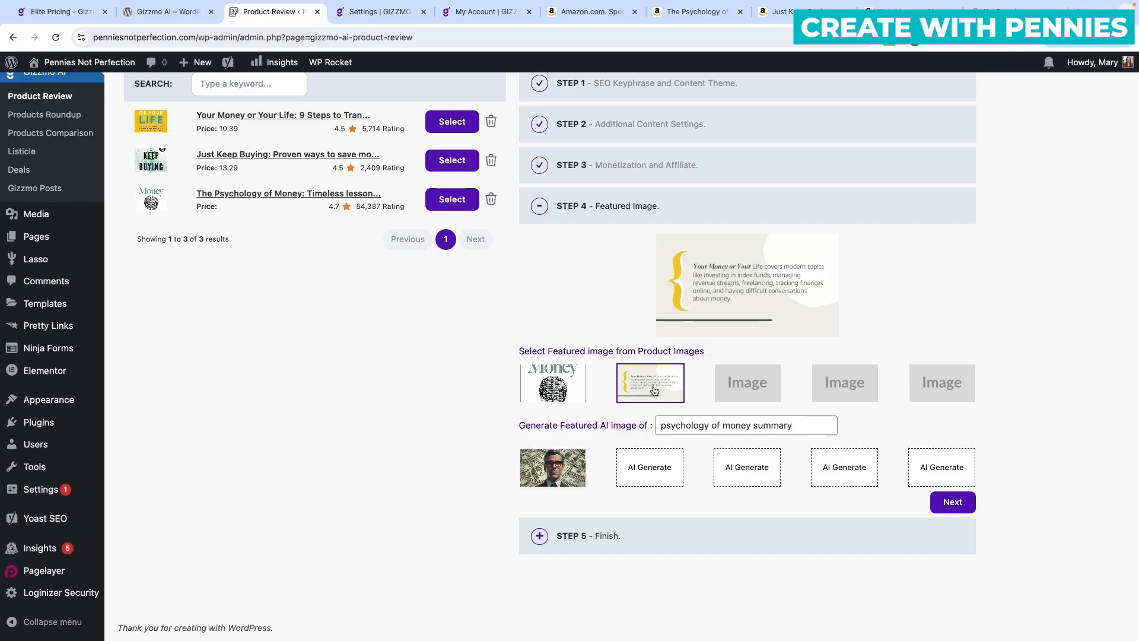
click(570, 478)
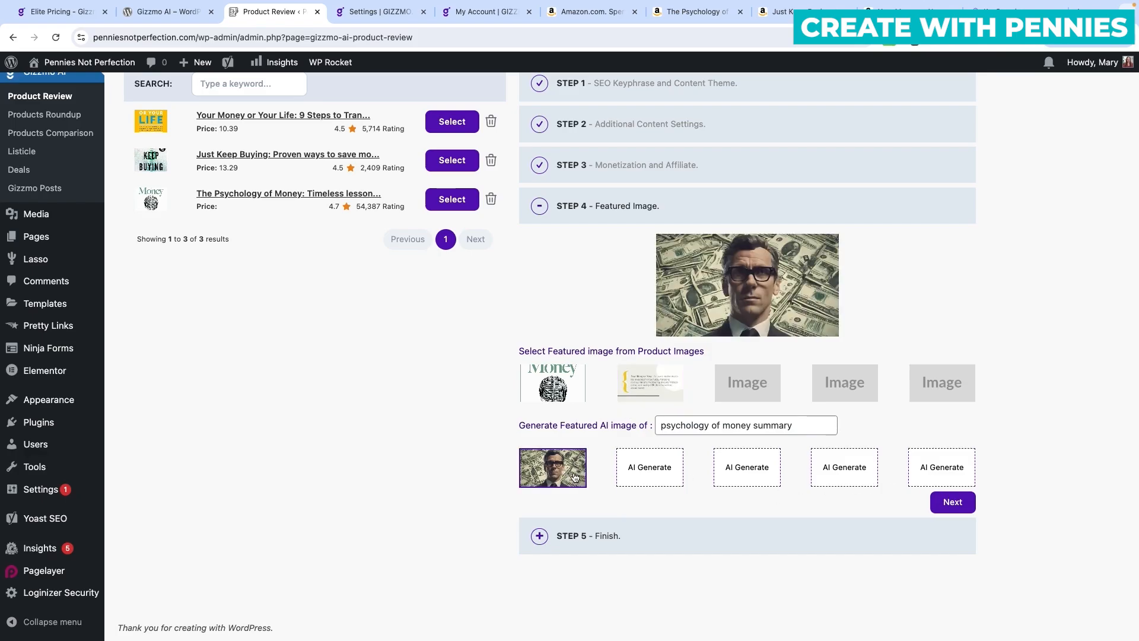
click(663, 383)
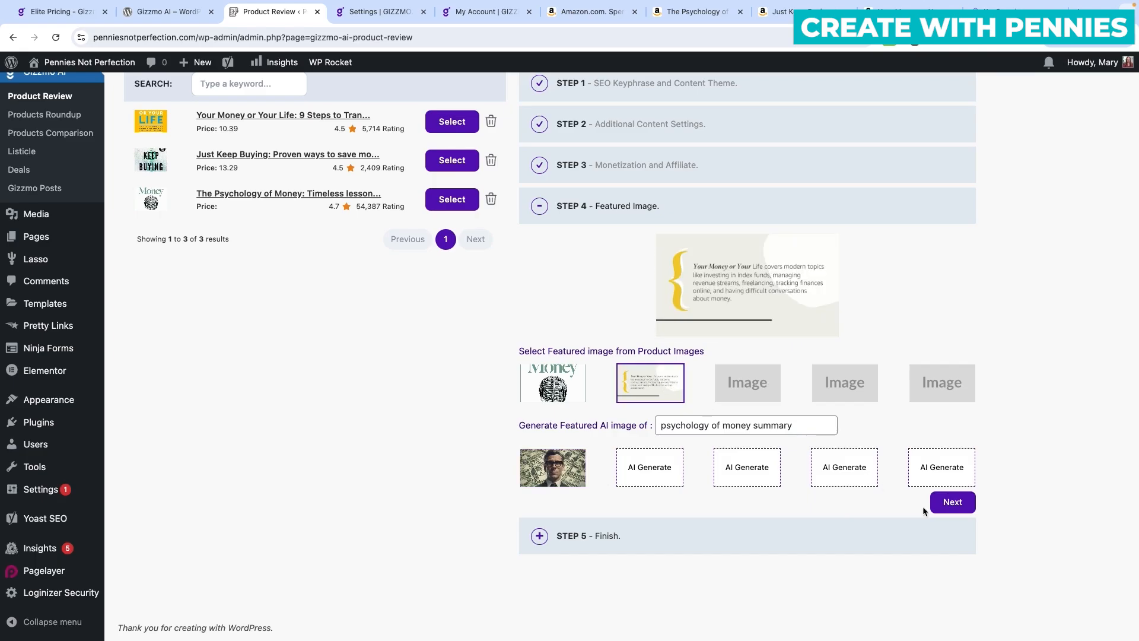
click(954, 502)
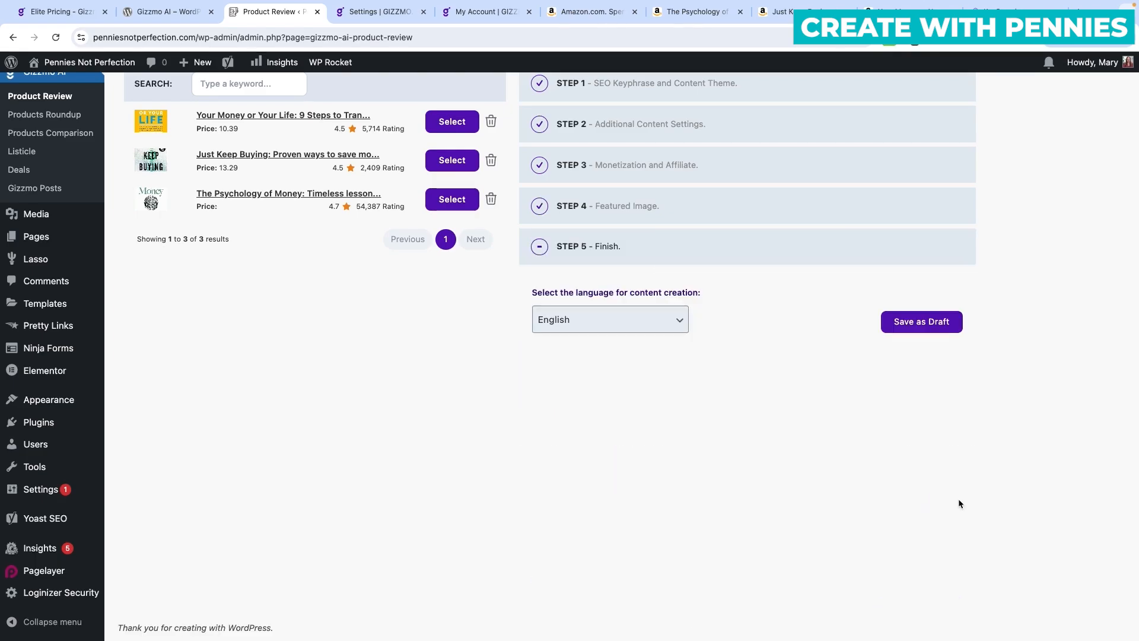
Keep English as the content language and generate the review as a draft.
click(682, 320)
click(581, 323)
click(907, 330)
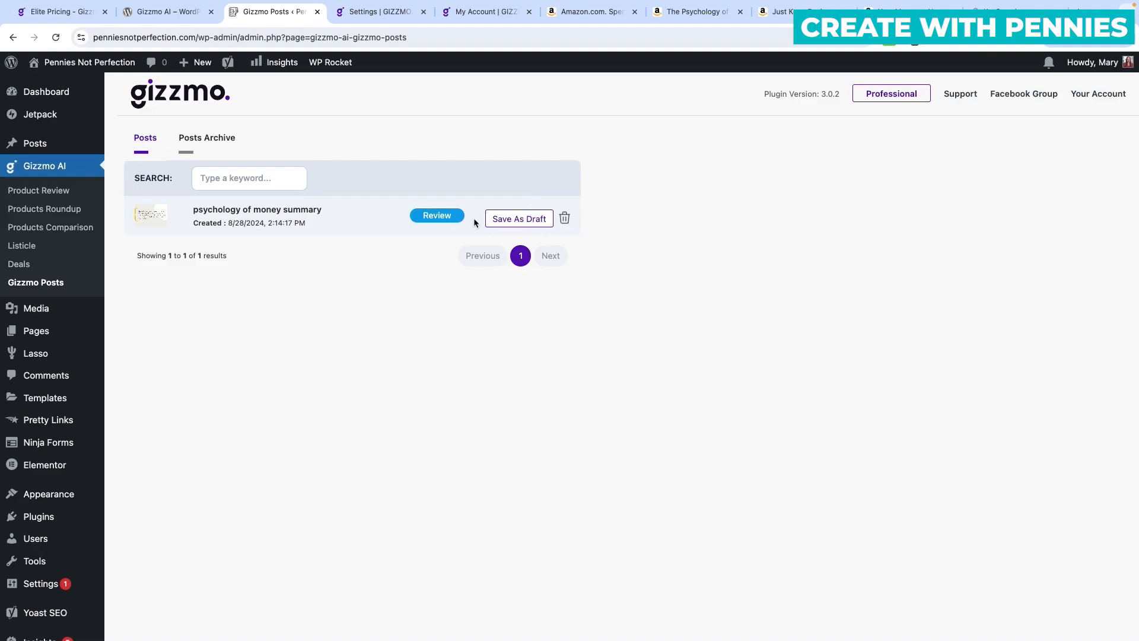
Save the generated post as a draft and verify it under Posts > Drafts.
click(509, 223)
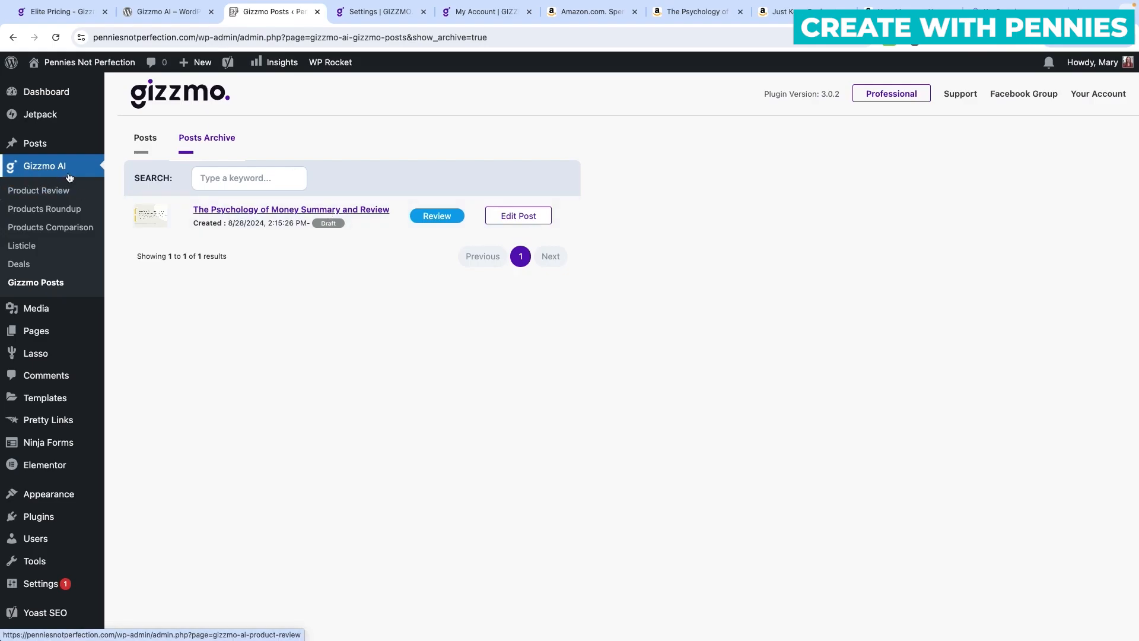
click(45, 144)
click(251, 120)
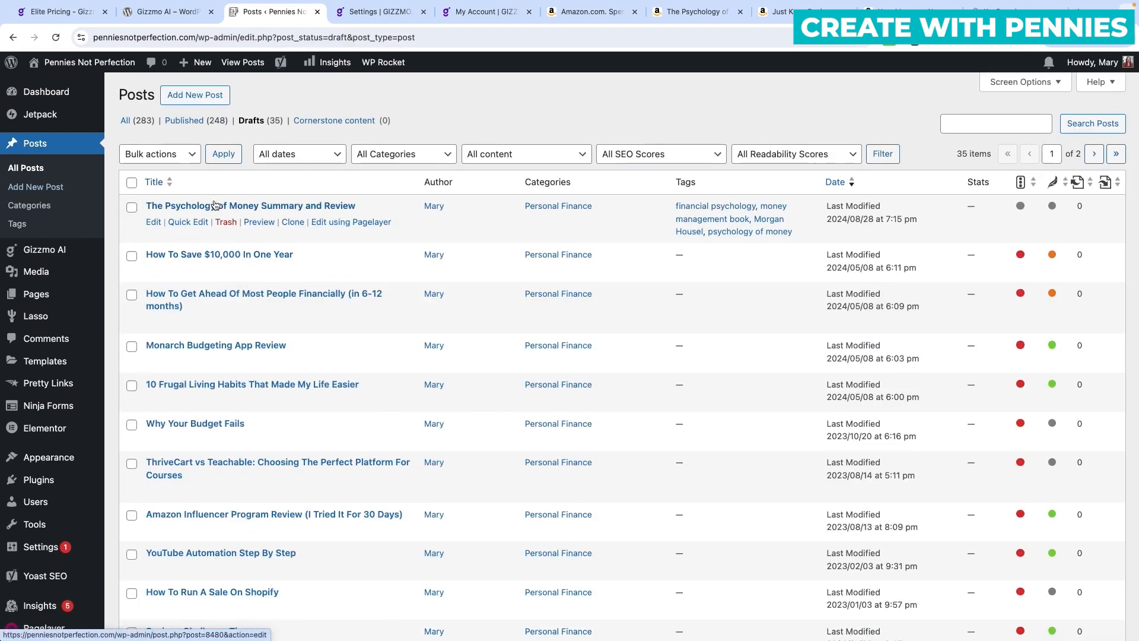
mouse_move(49, 252)
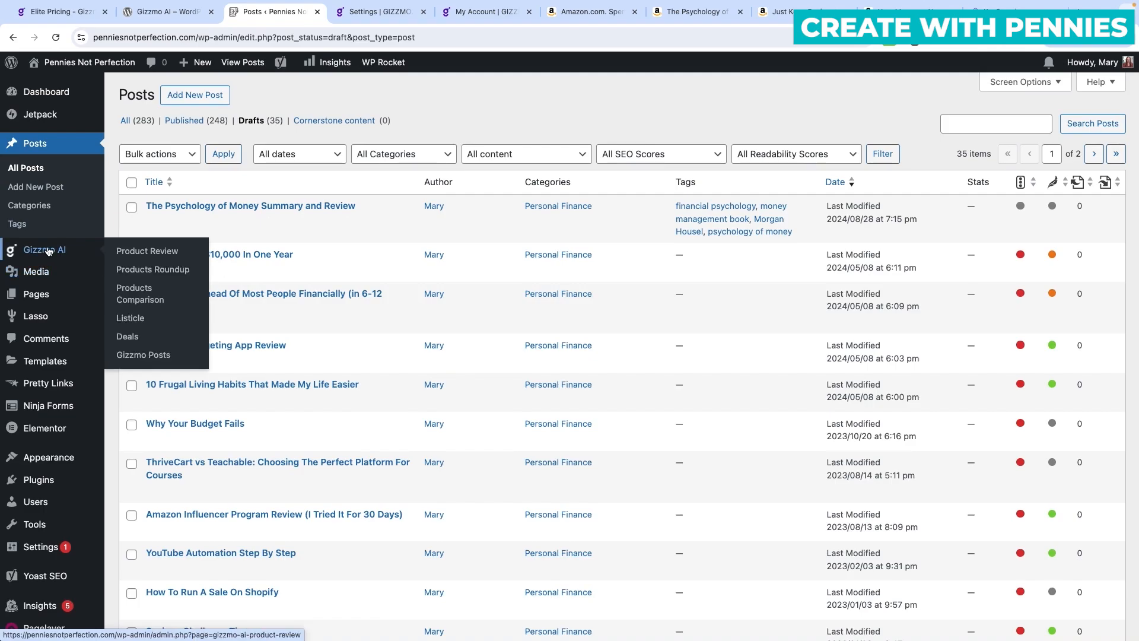
Return to the Gizzmo Posts Archive list.
click(144, 357)
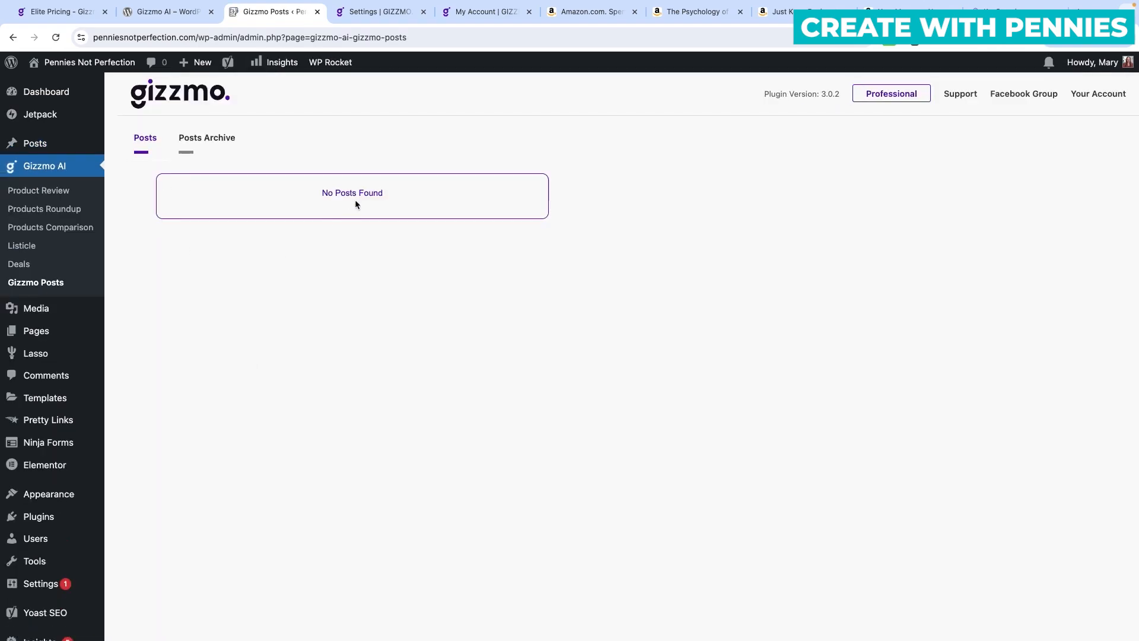
click(209, 142)
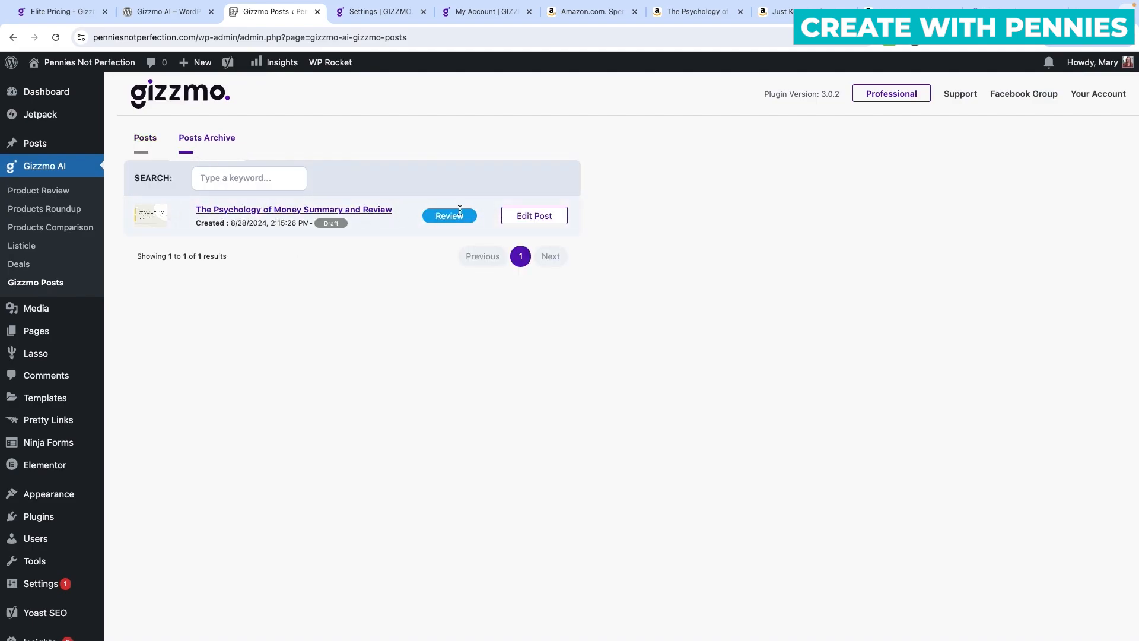
mouse_move(46, 146)
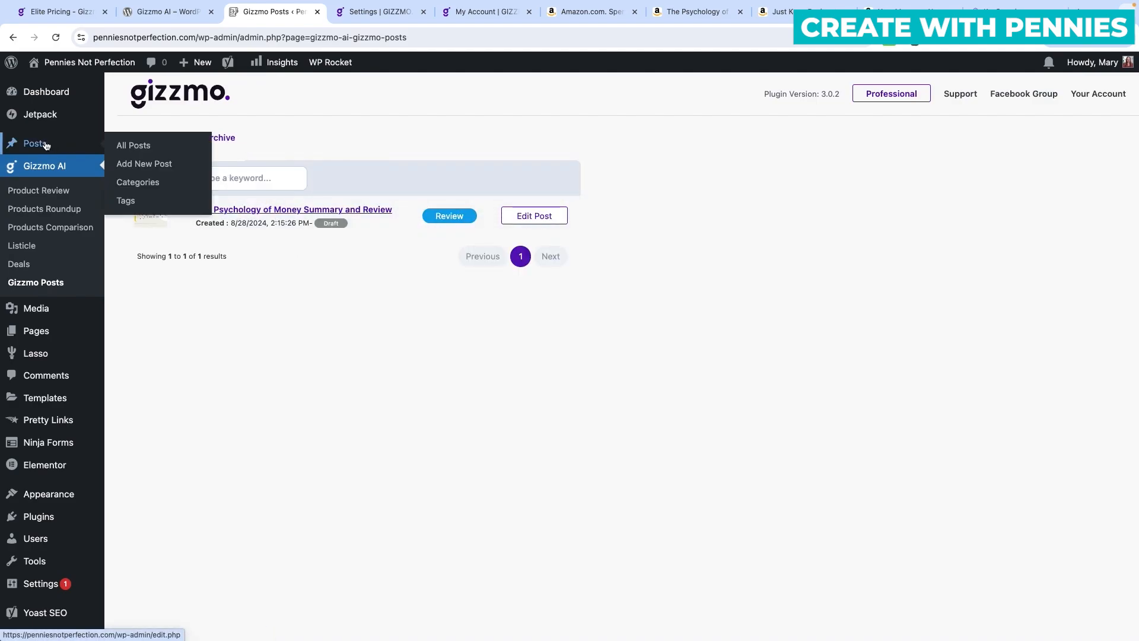
Open the Psychology of Money draft and delete its empty first paragraph.
click(524, 217)
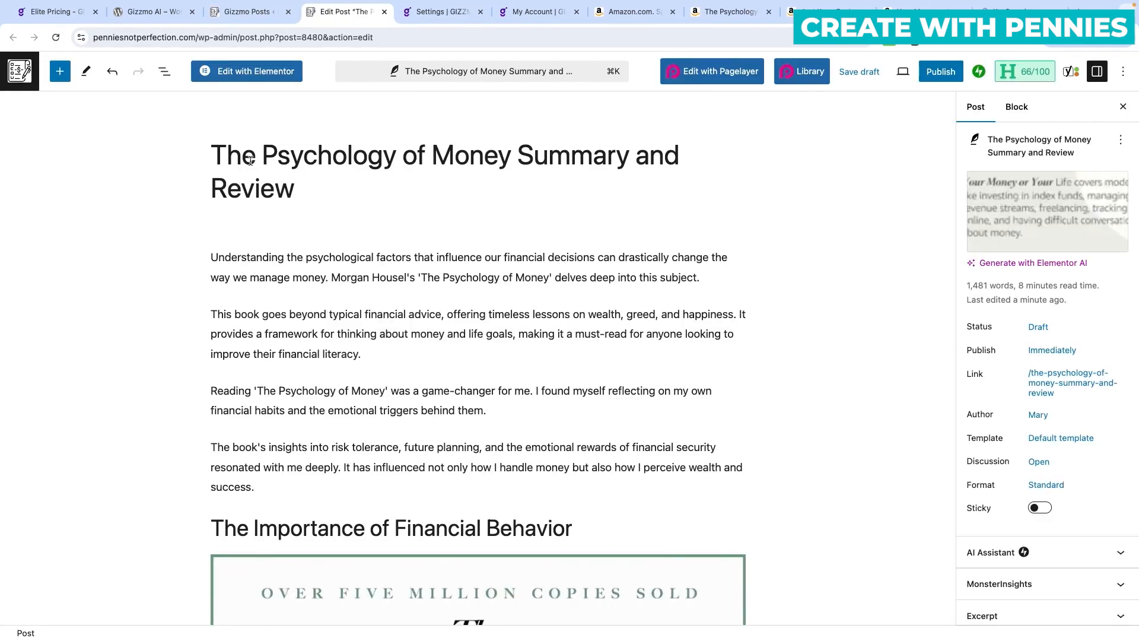
click(280, 229)
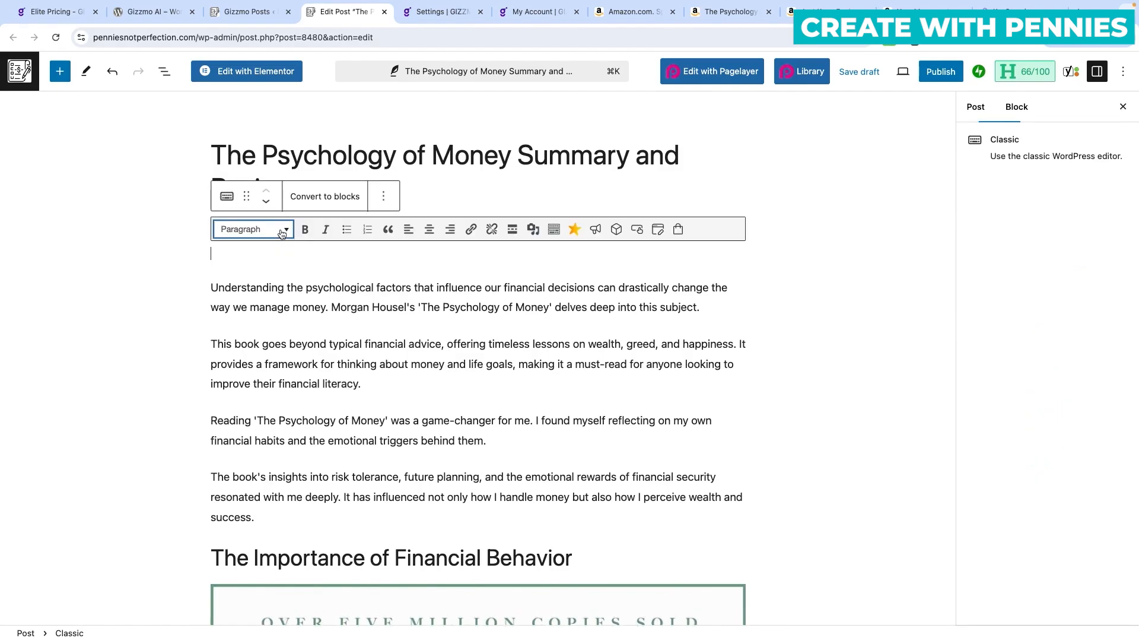
key(Delete)
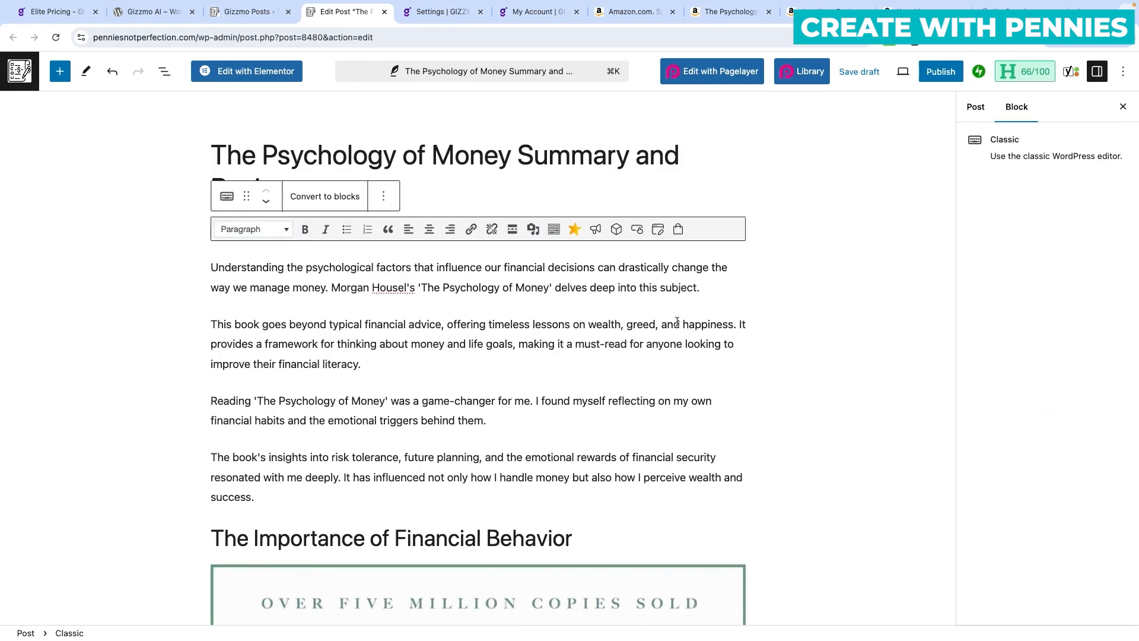
Resize the book cover image smaller by dragging its corner handle.
scroll(696, 322, down, 2)
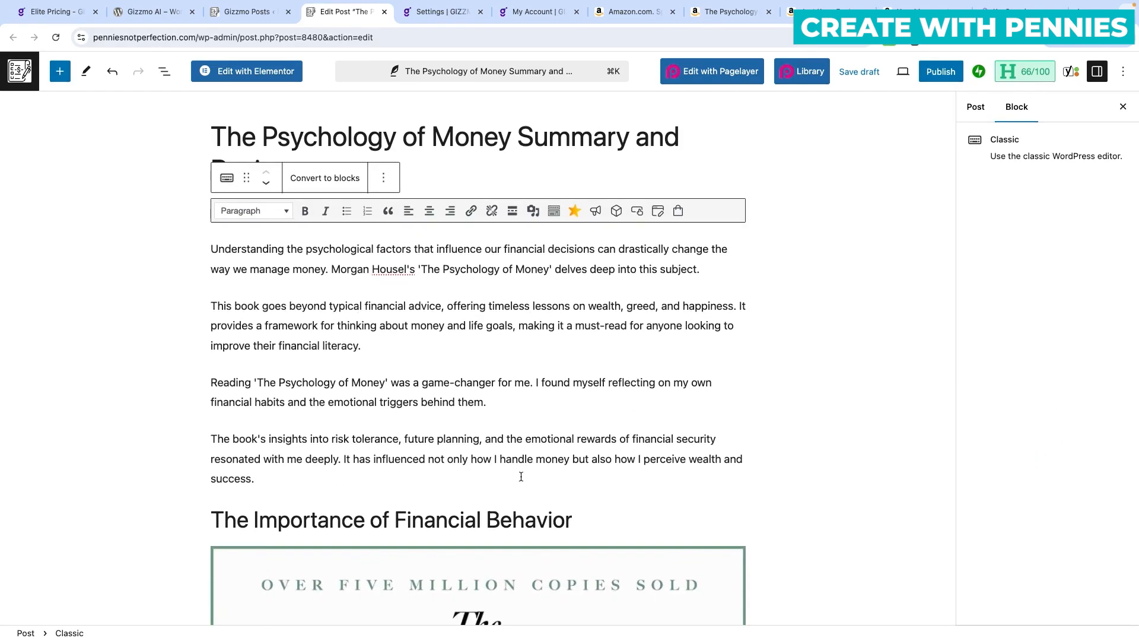
scroll(523, 473, down, 5)
click(572, 347)
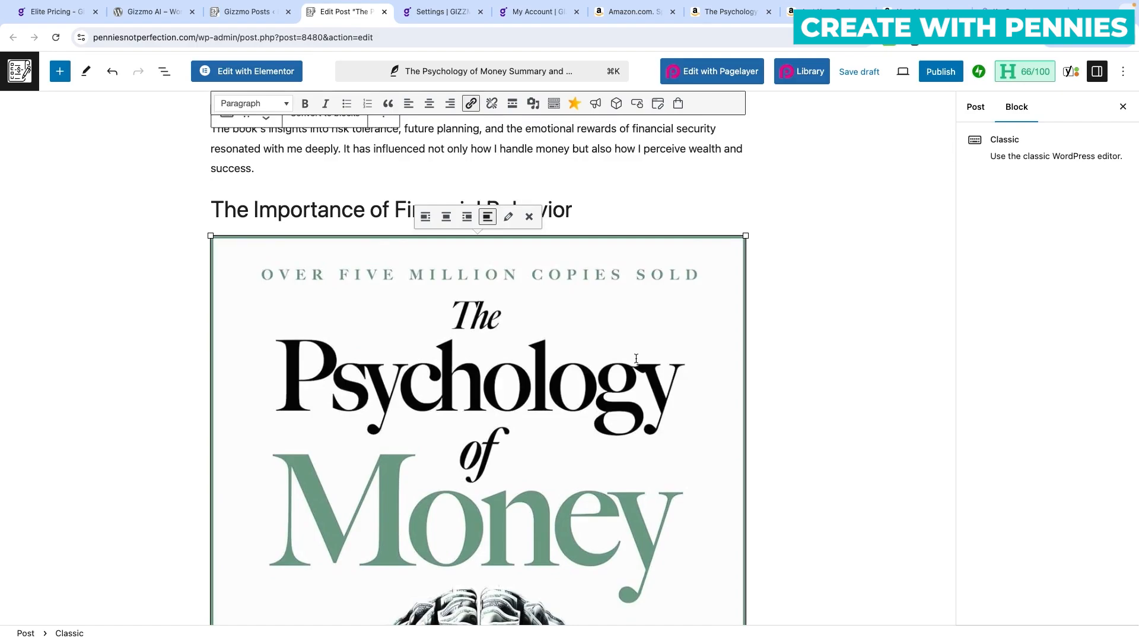
scroll(638, 358, down, 1)
drag(745, 164, 562, 219)
drag(543, 164, 483, 203)
Inspect the Amazon link on financial behavior, leaving its address unchanged.
scroll(584, 241, down, 5)
scroll(584, 254, down, 4)
click(643, 165)
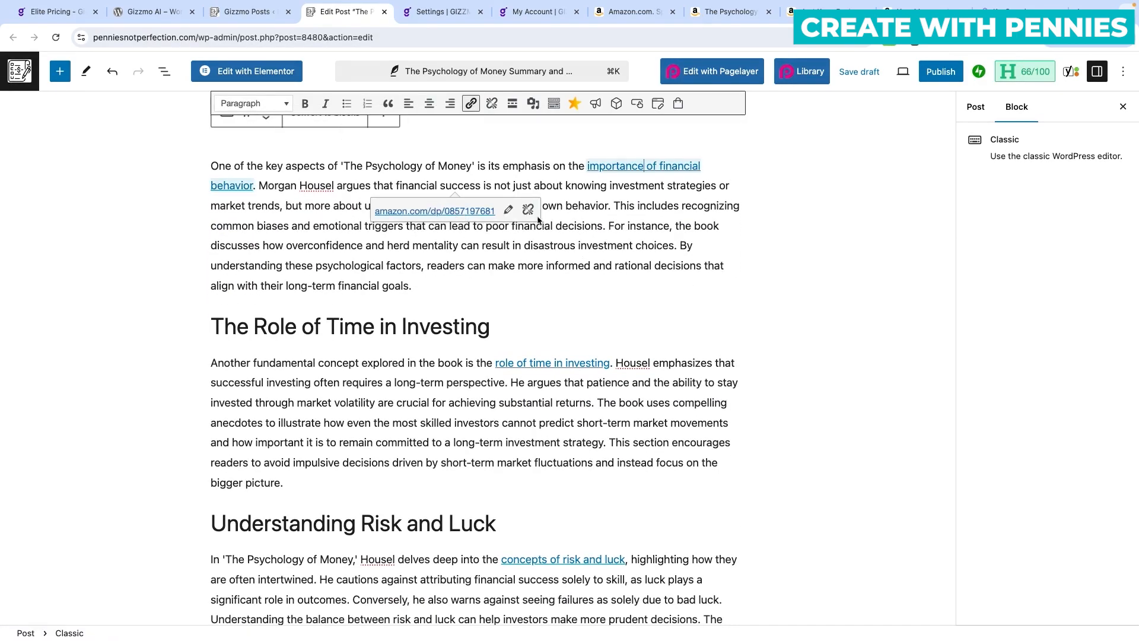
click(508, 211)
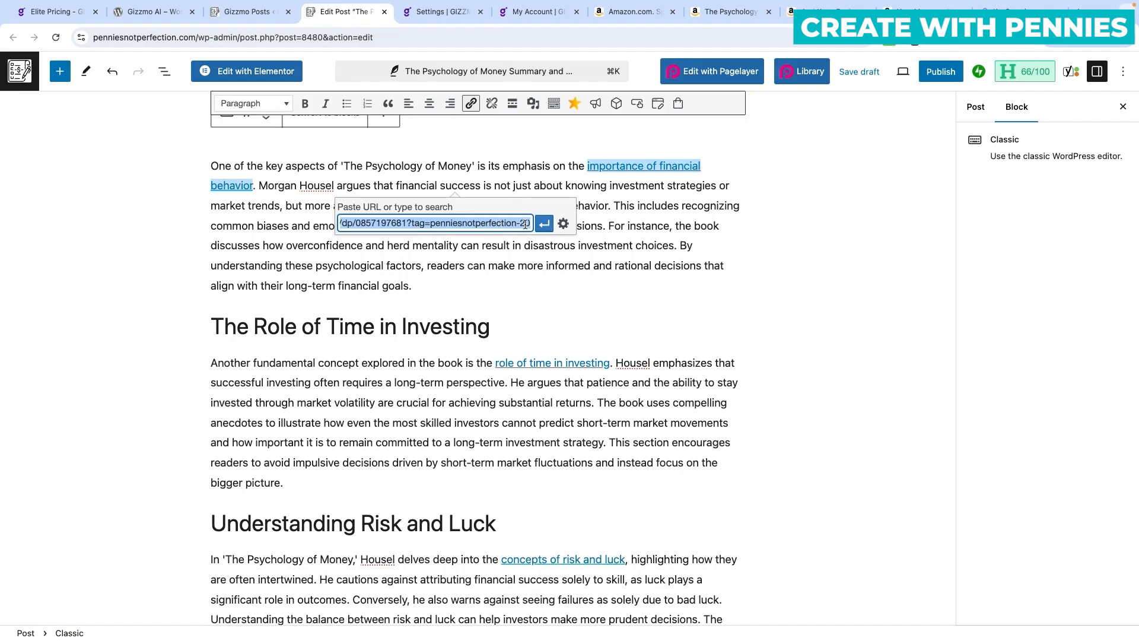
click(624, 236)
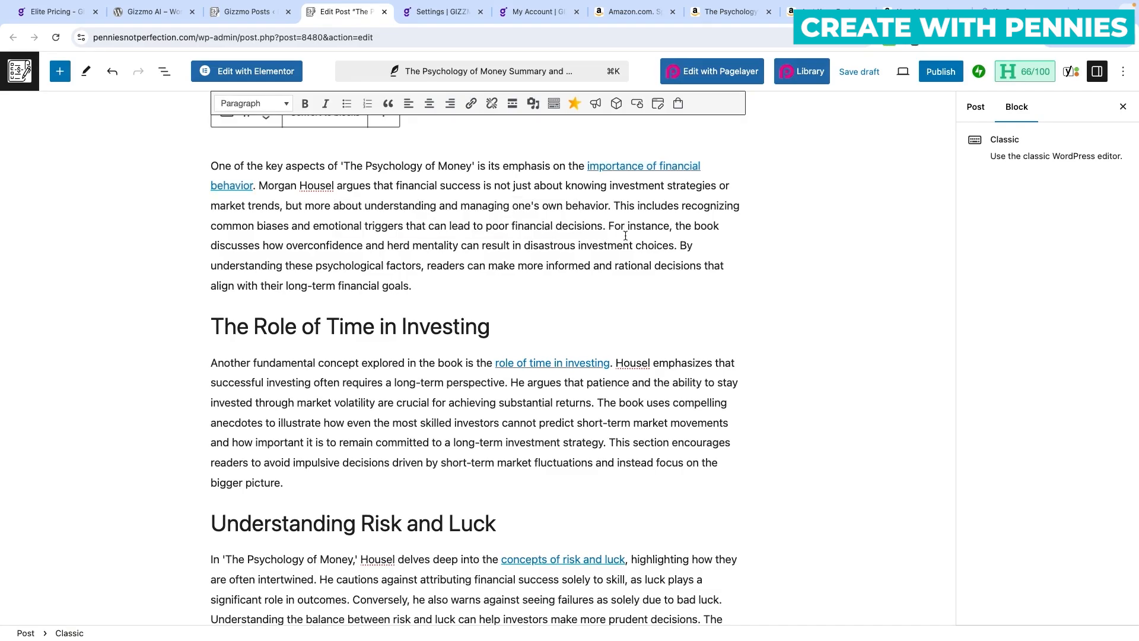
Read through the rest of the post and start publishing it.
scroll(625, 237, down, 4)
scroll(644, 275, down, 5)
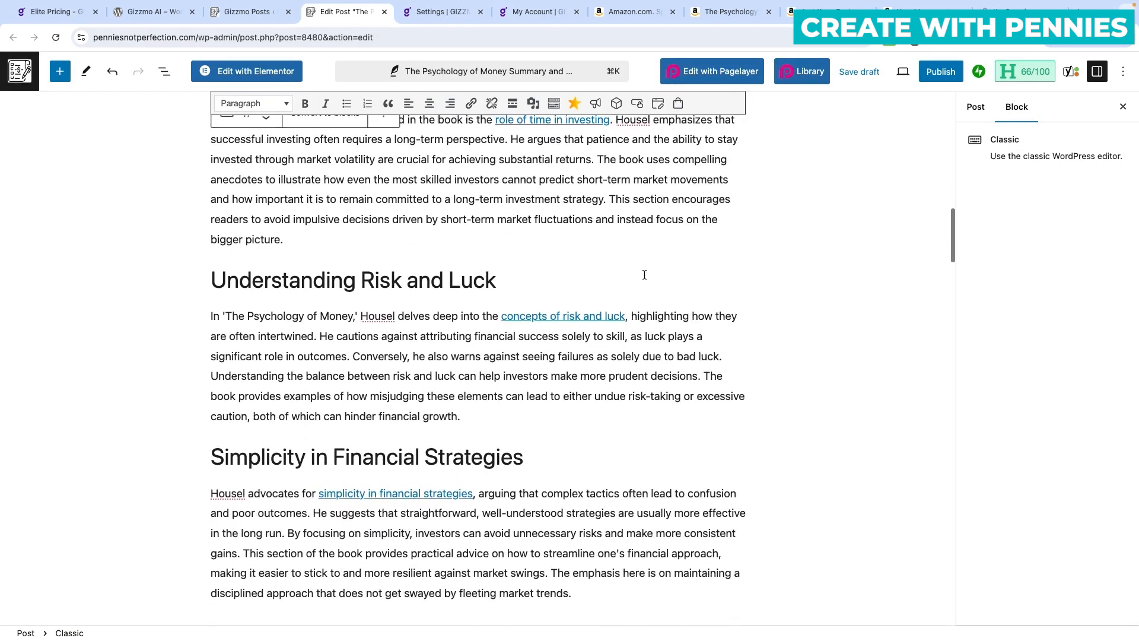
scroll(644, 275, down, 20)
scroll(645, 274, down, 20)
scroll(647, 278, down, 9)
scroll(570, 275, down, 4)
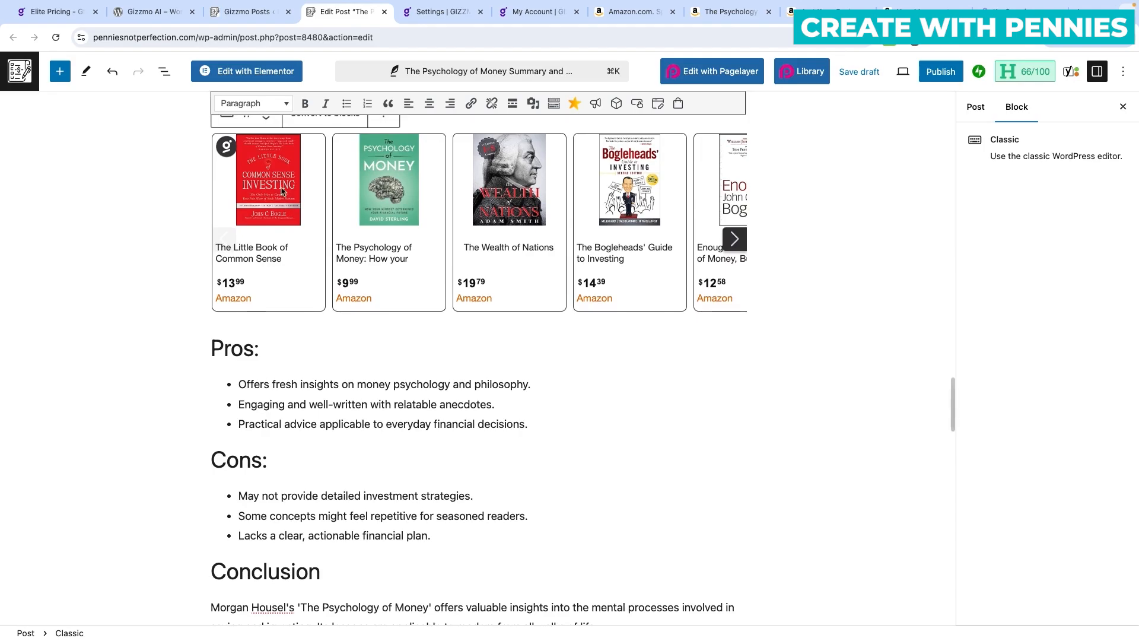
scroll(594, 231, up, 3)
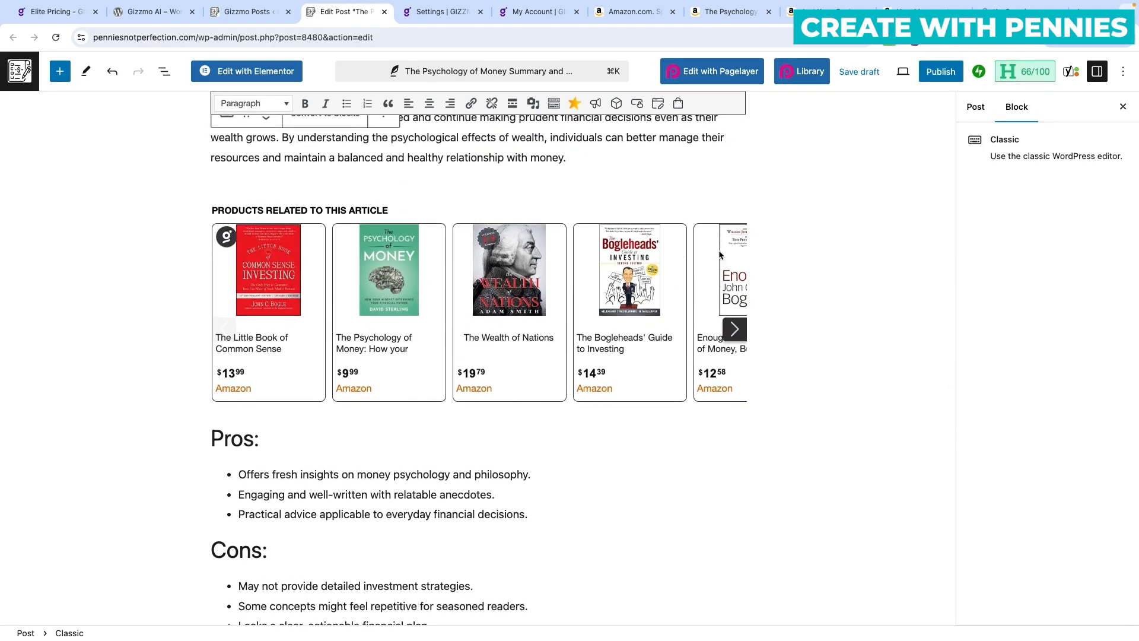
scroll(706, 293, down, 8)
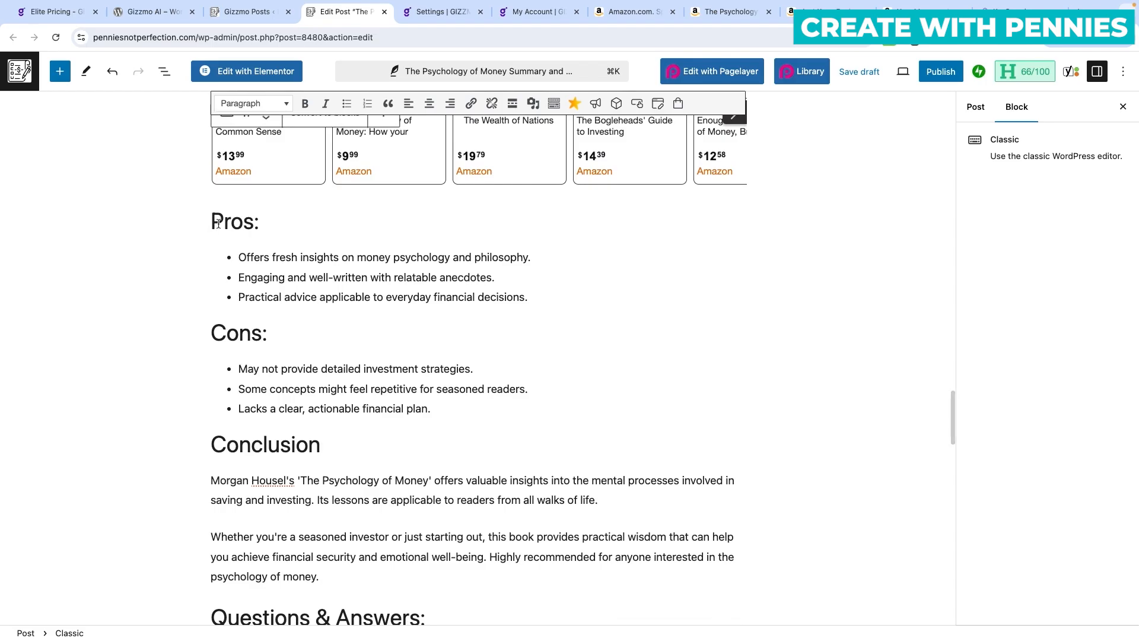
scroll(387, 467, down, 12)
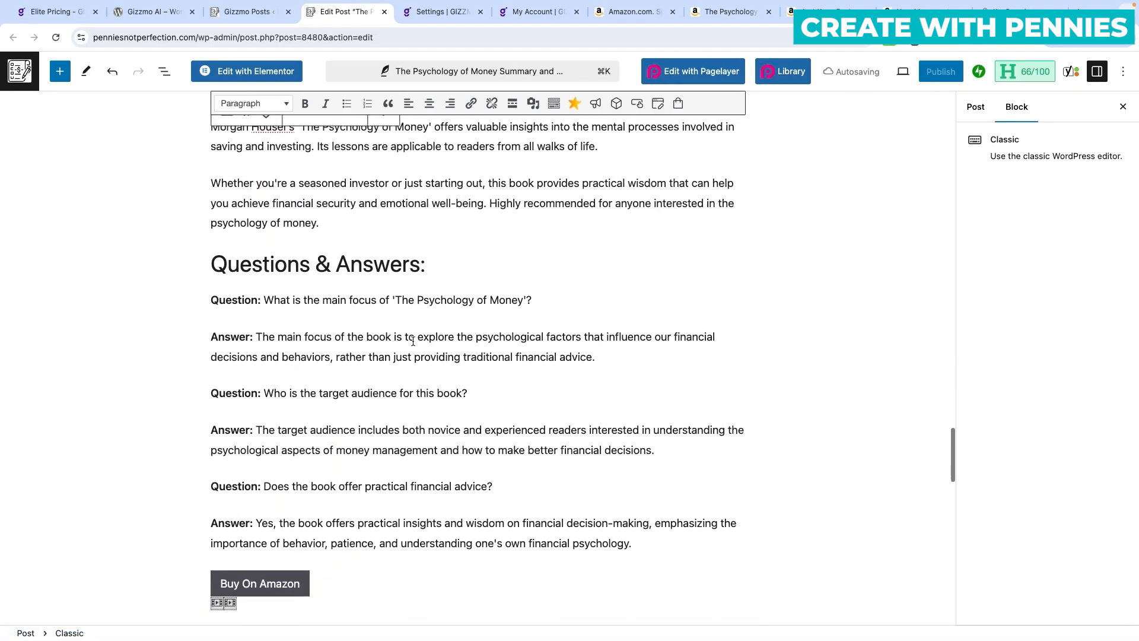
scroll(519, 273, down, 7)
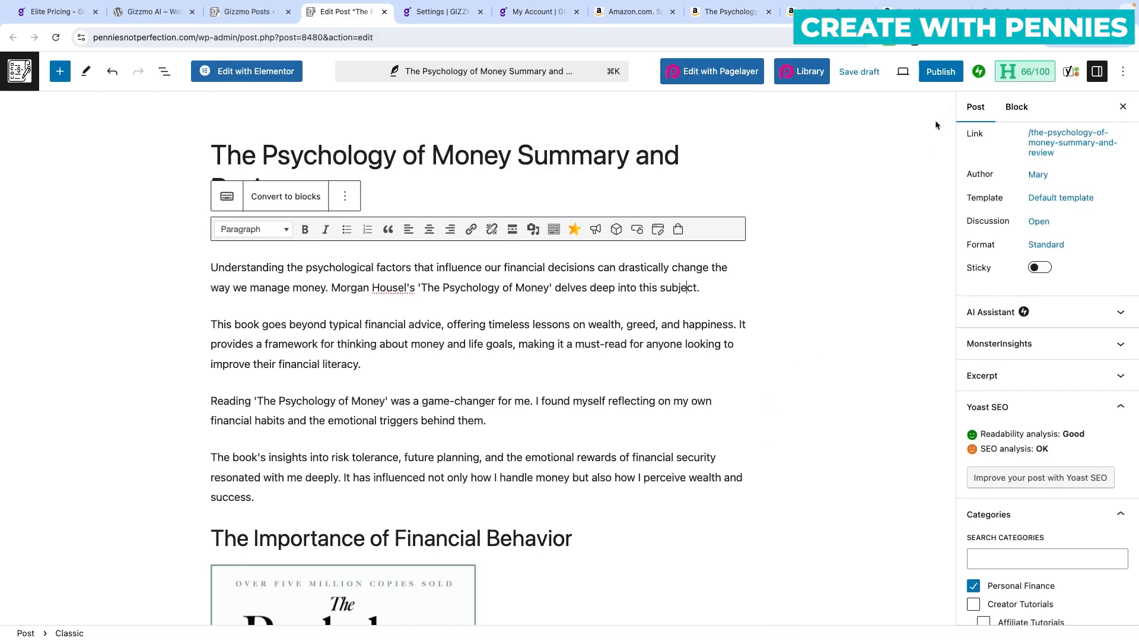
click(941, 71)
Publish The Psychology of Money Summary and Review and view it on the live site.
click(1004, 71)
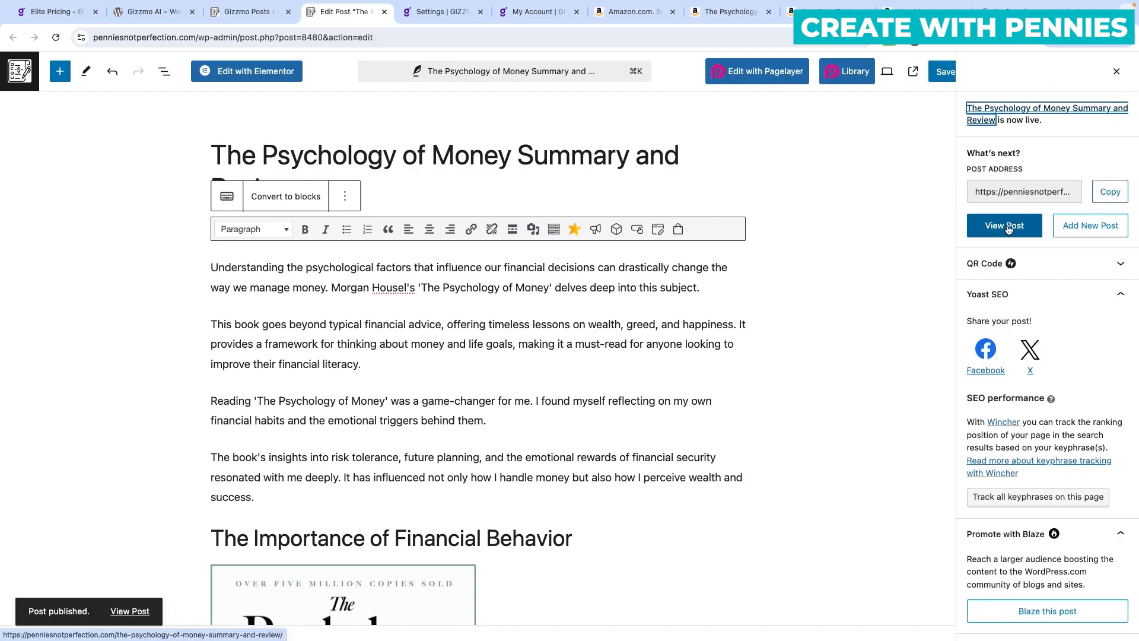
click(1007, 227)
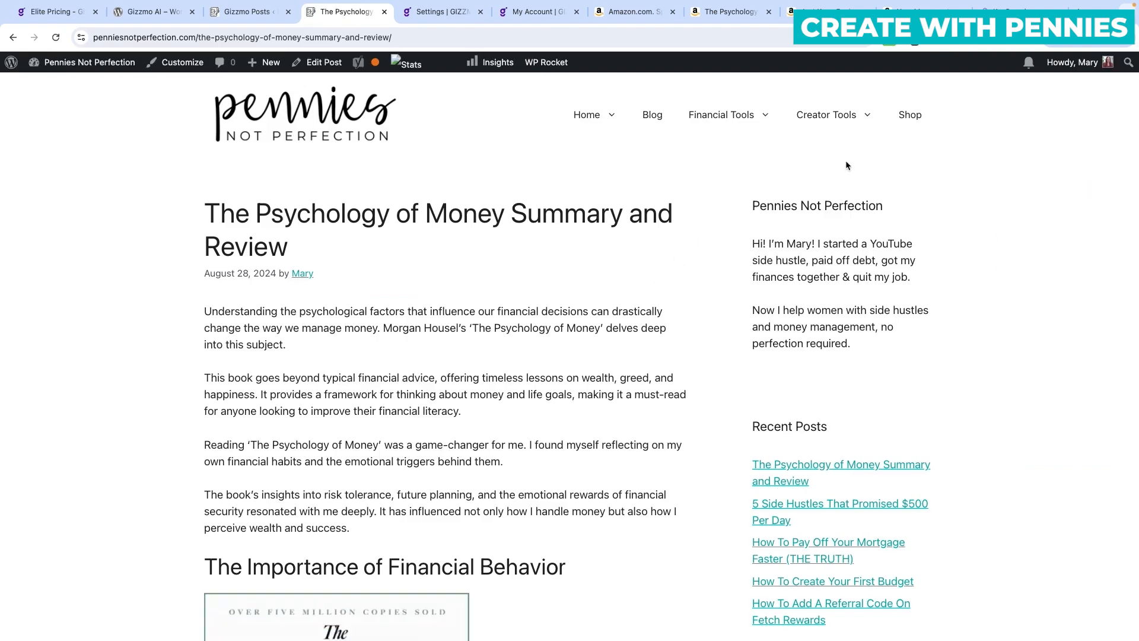
scroll(599, 428, down, 9)
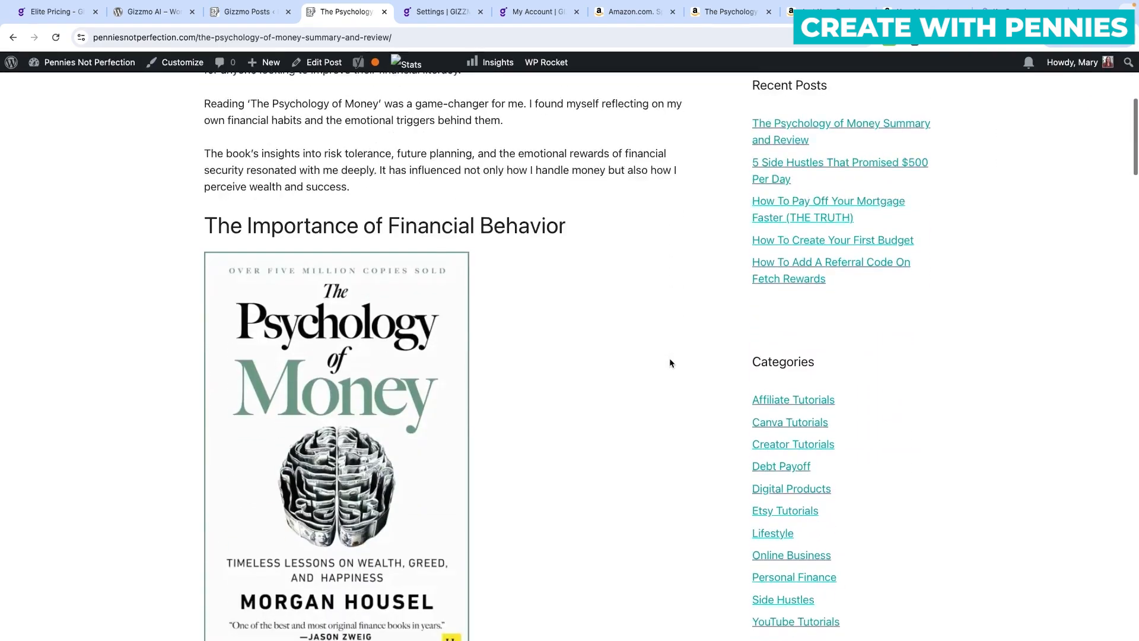
scroll(669, 362, down, 4)
scroll(669, 363, up, 4)
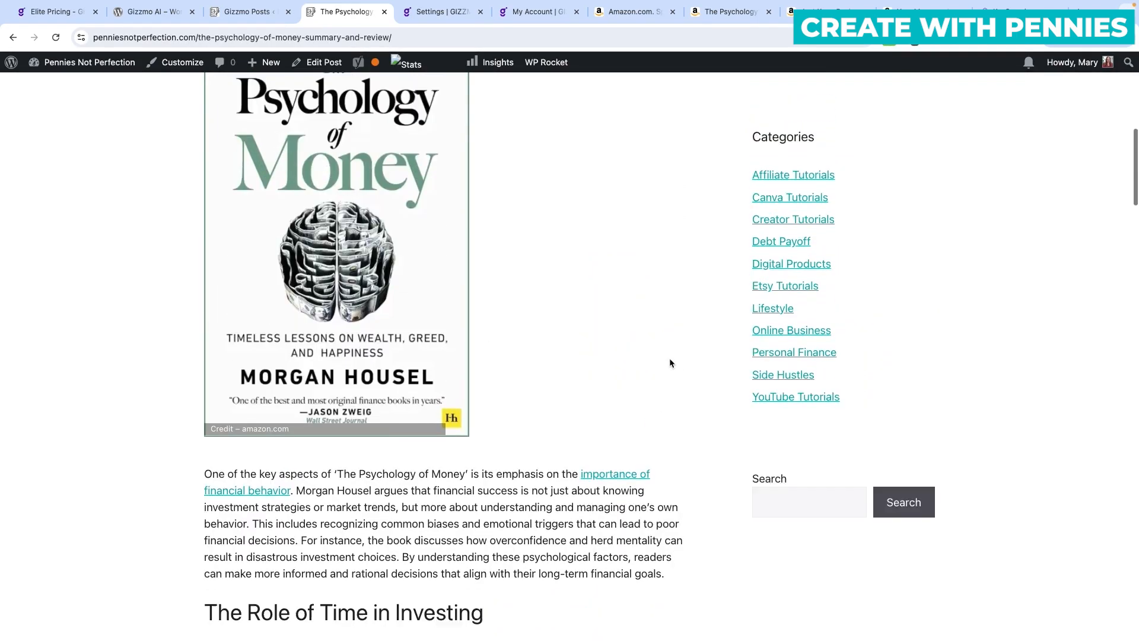
scroll(669, 358, down, 17)
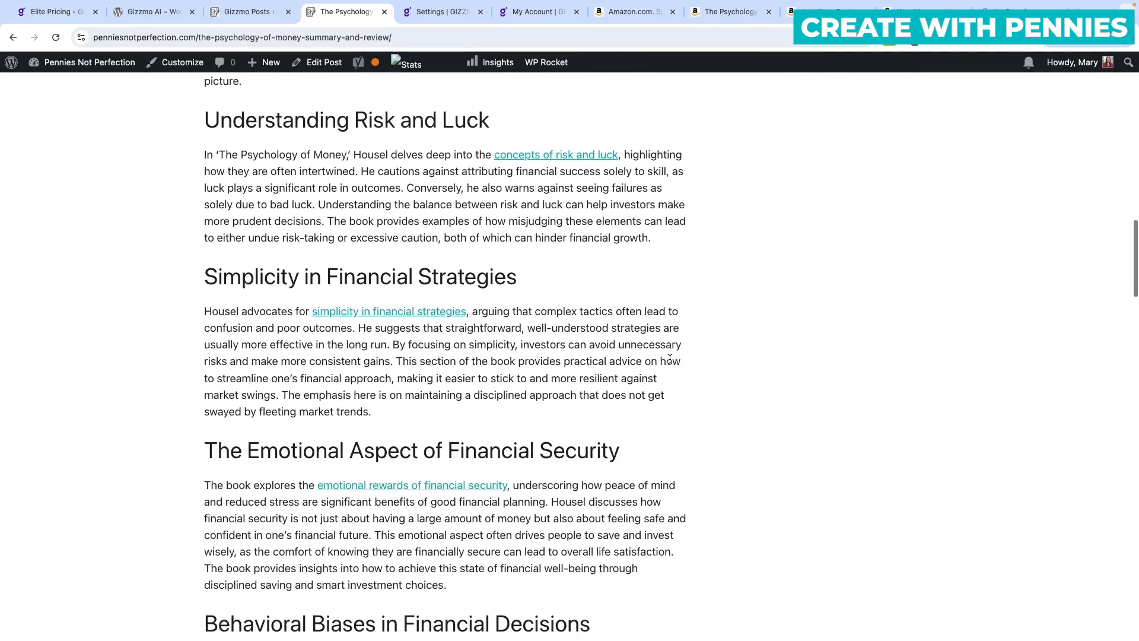
Scroll through the rest of the published review on the live site.
scroll(670, 359, down, 20)
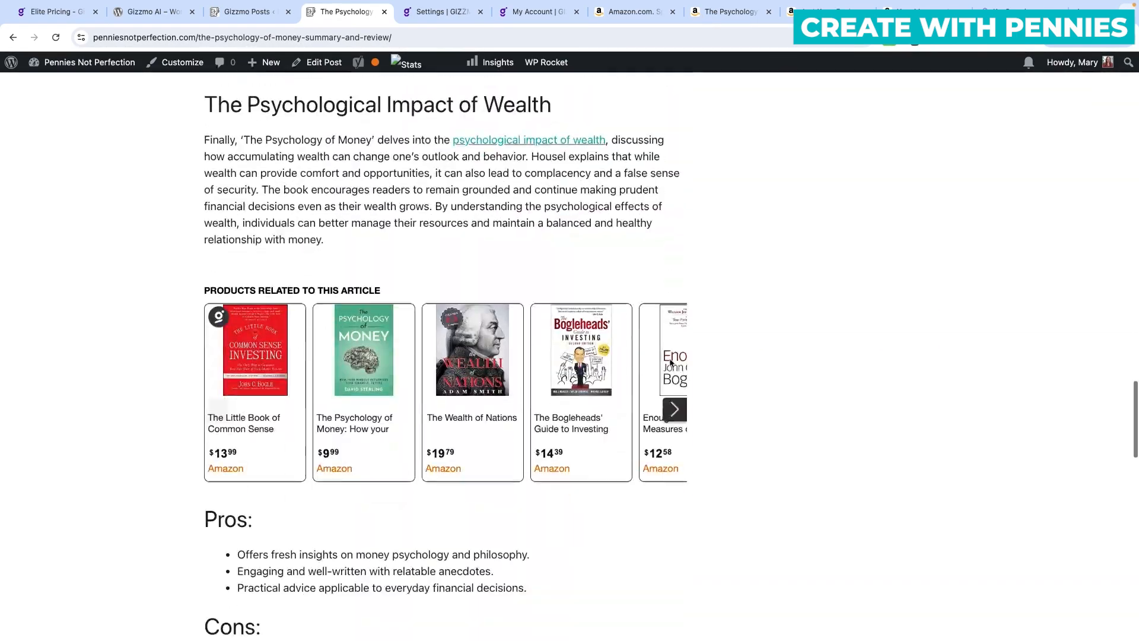
scroll(669, 363, down, 9)
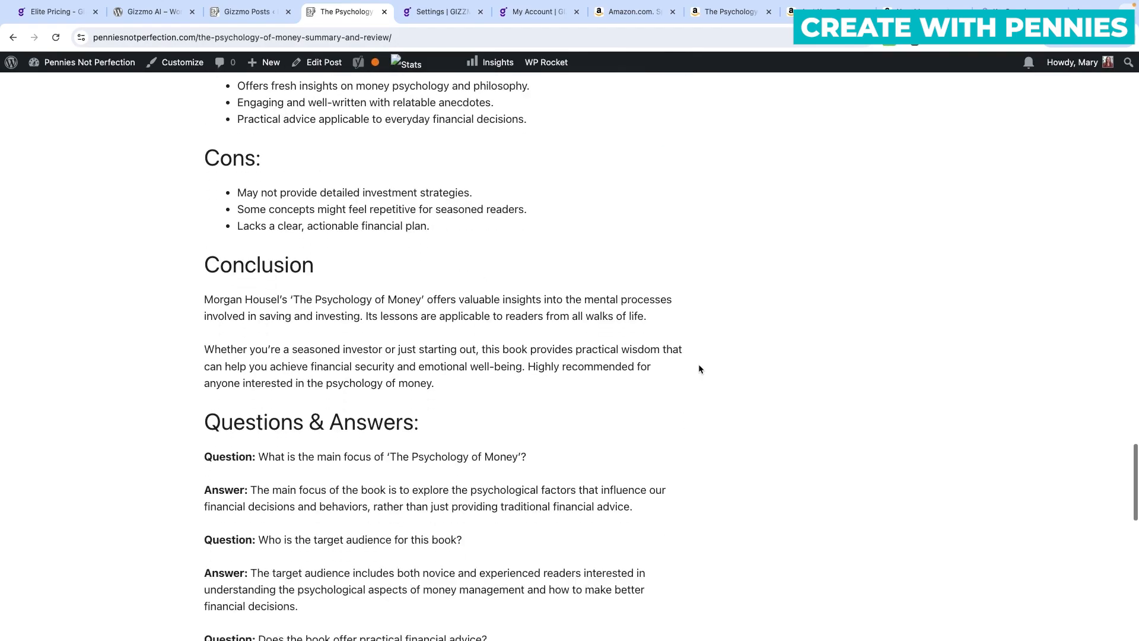
scroll(699, 369, down, 3)
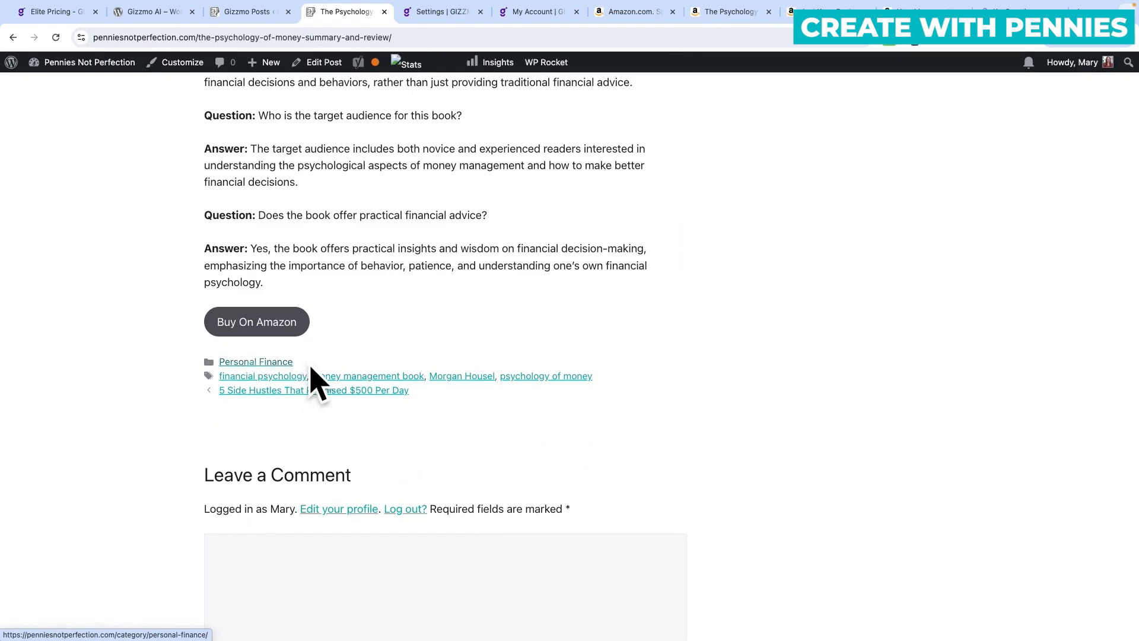
scroll(270, 327, up, 10)
scroll(273, 331, up, 5)
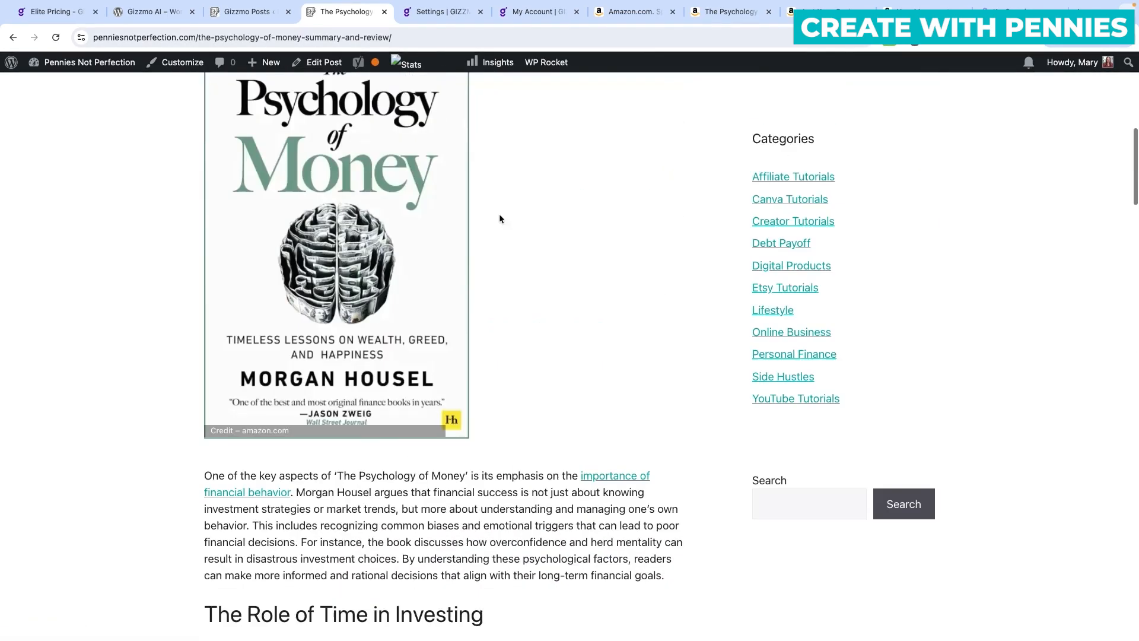
scroll(387, 331, down, 6)
scroll(388, 331, down, 10)
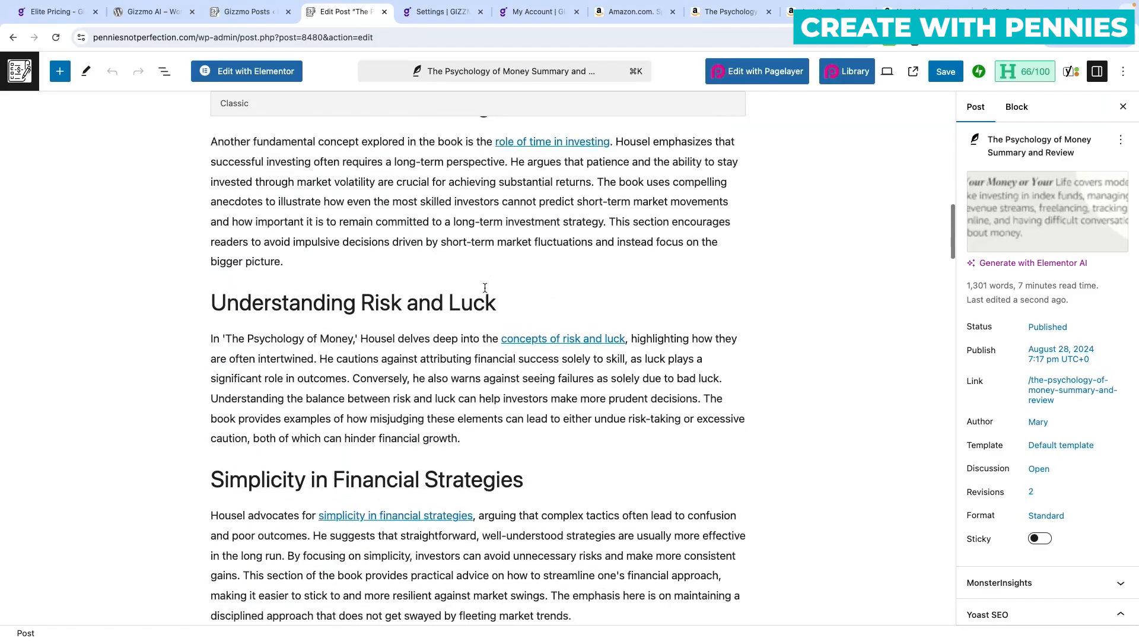
scroll(375, 296, down, 8)
scroll(375, 286, down, 3)
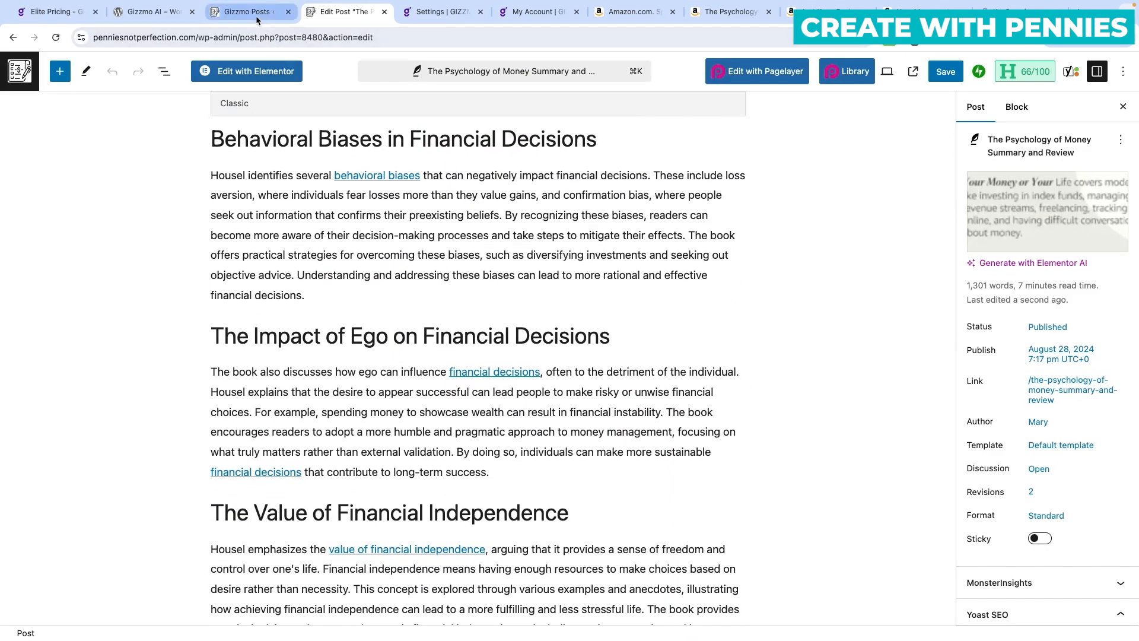
In Gizmo AI Products Roundup, add The Psychology of Money, Just Keep Buying and Your Money or Your Life.
click(250, 11)
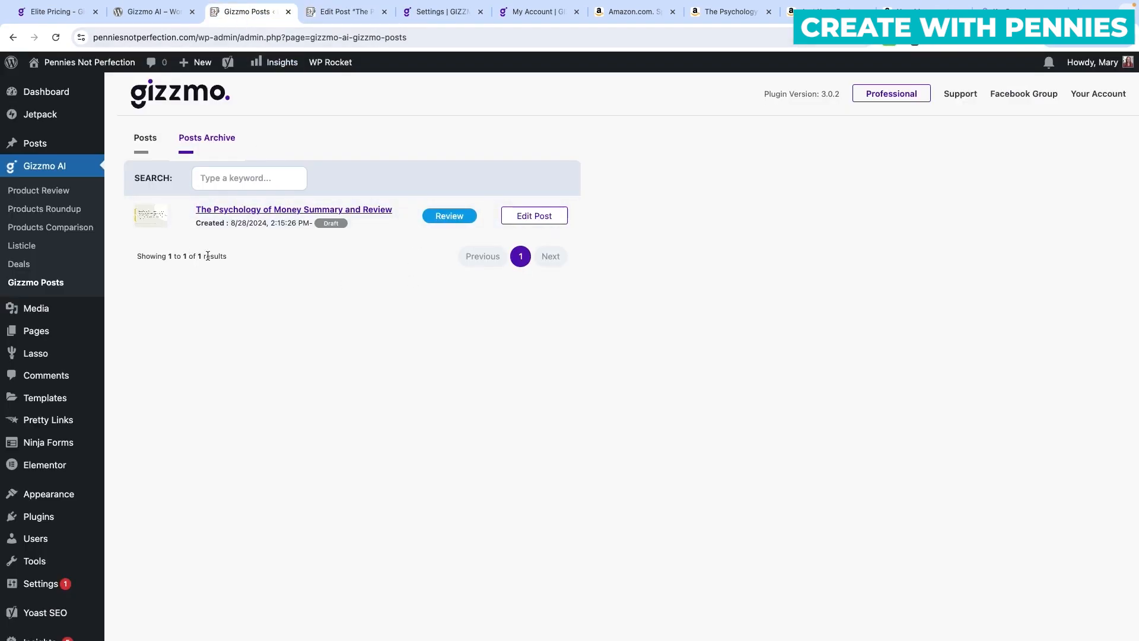
click(34, 200)
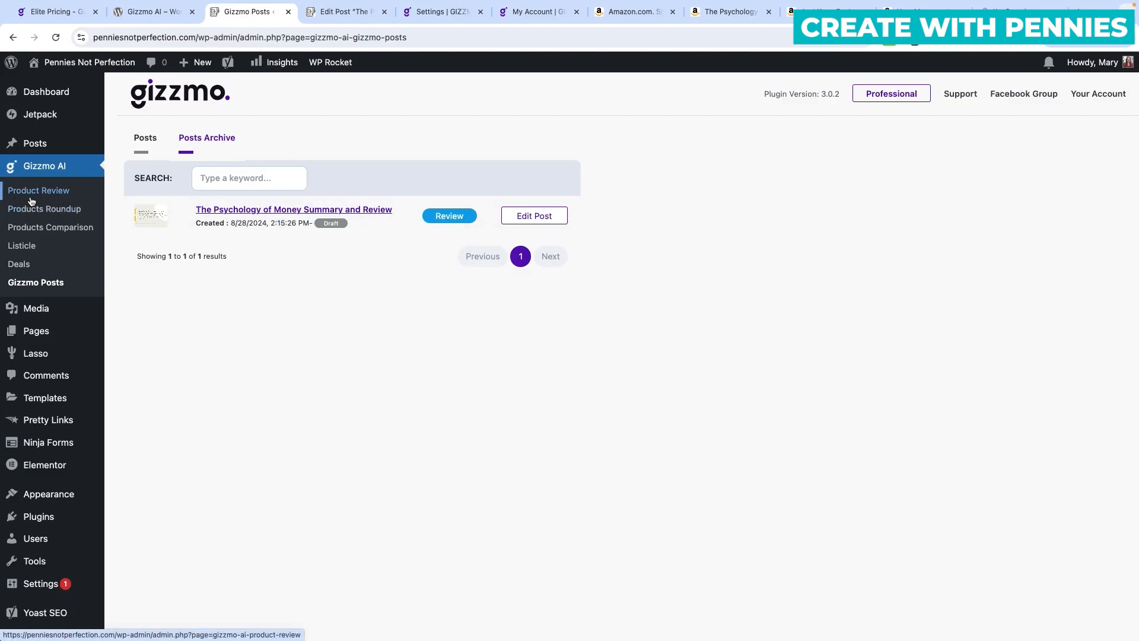
click(73, 210)
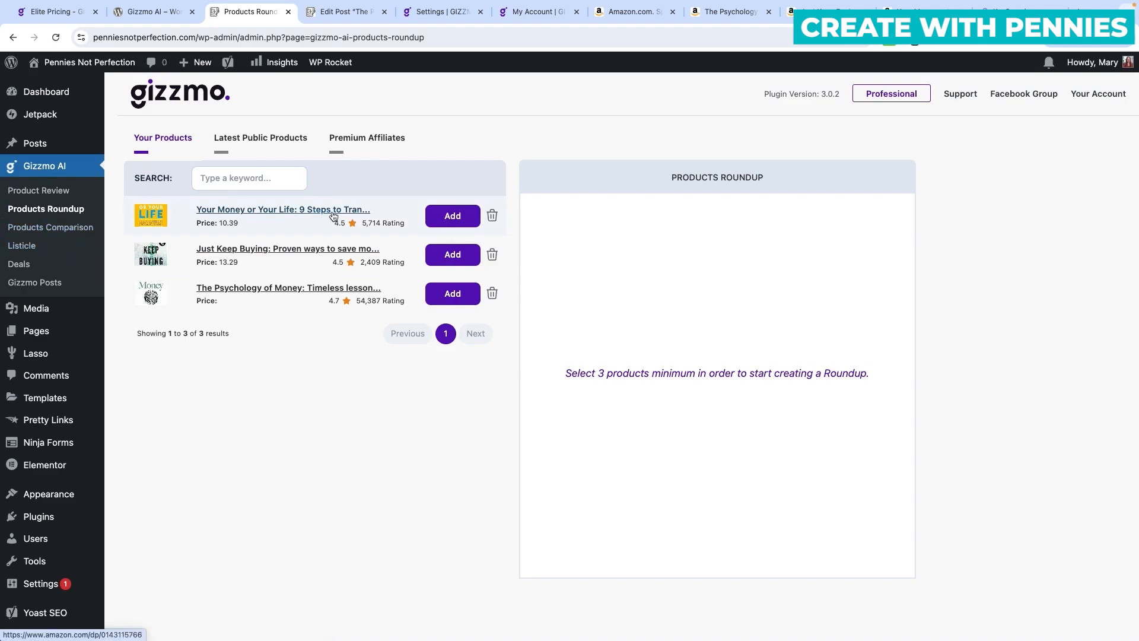
click(455, 298)
click(454, 255)
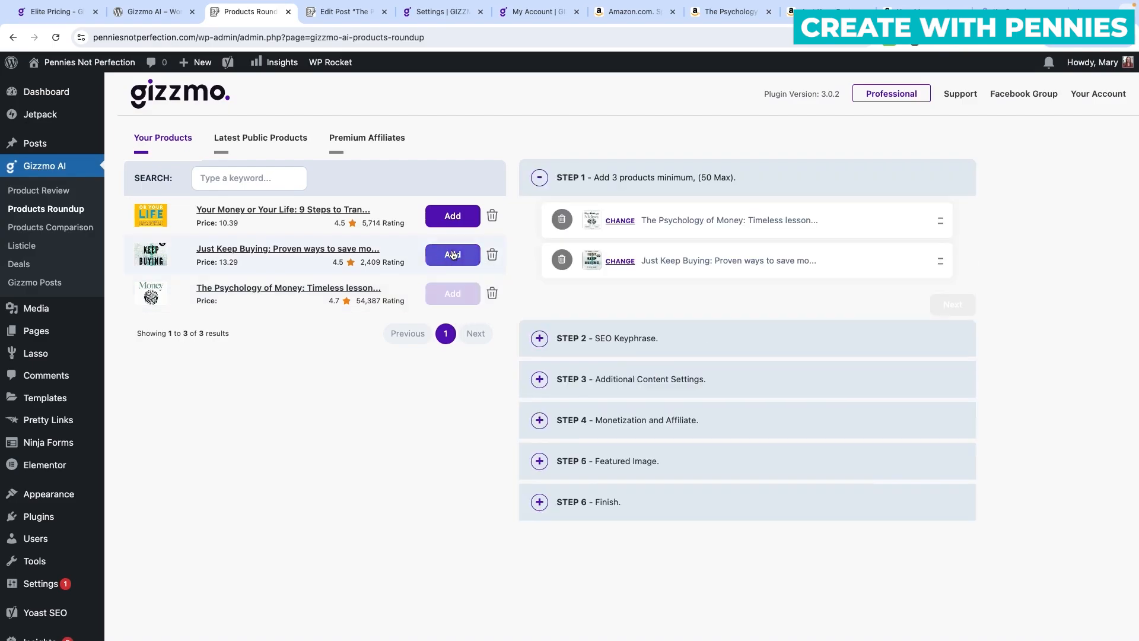
click(453, 217)
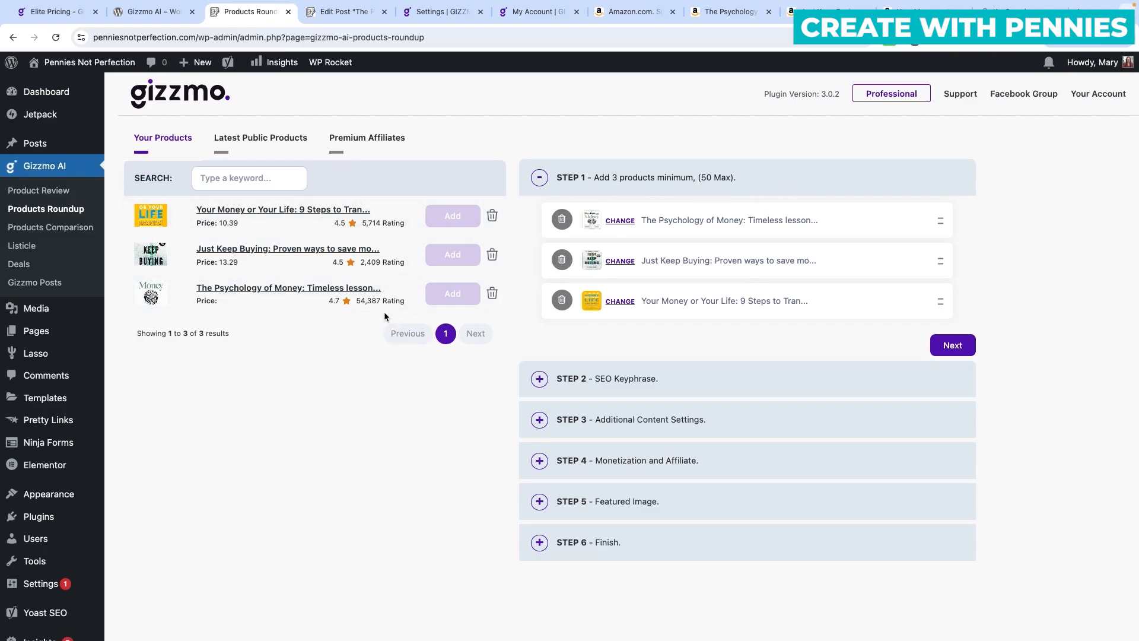
Get past product selection and SEO keyphrase, confirming top products list, pros and cons, star ratings.
click(952, 345)
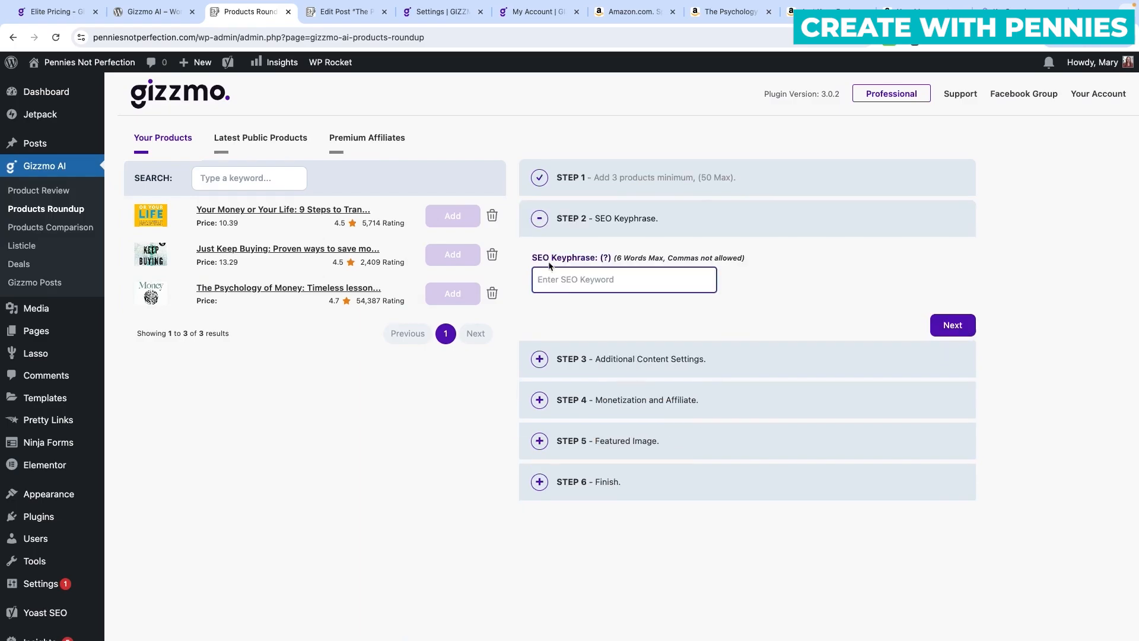
click(948, 324)
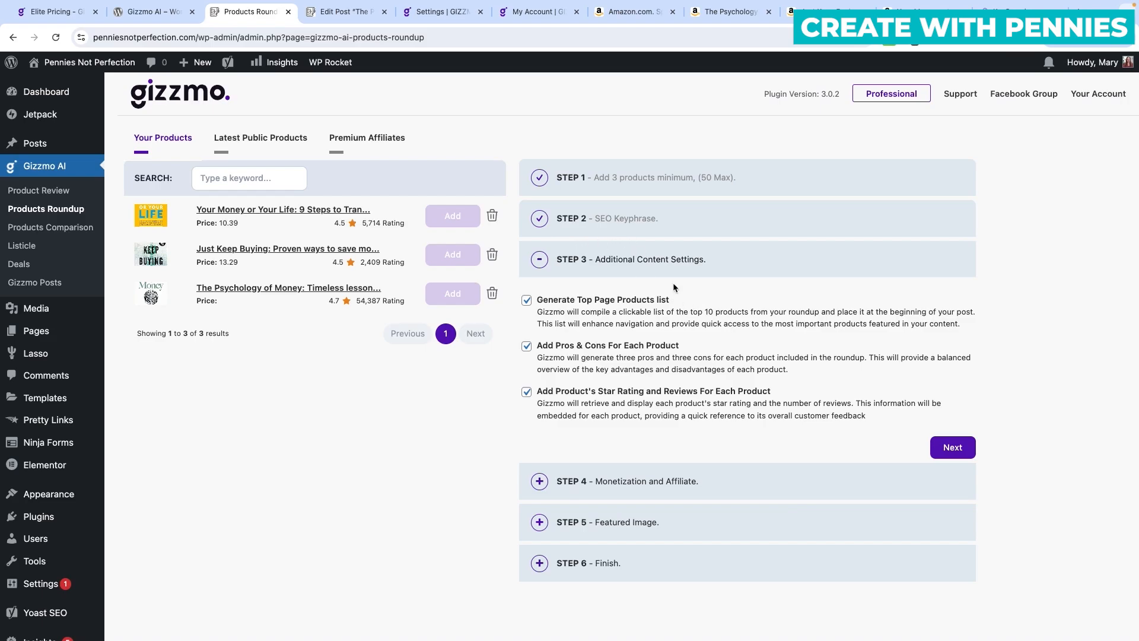
scroll(608, 304, down, 1)
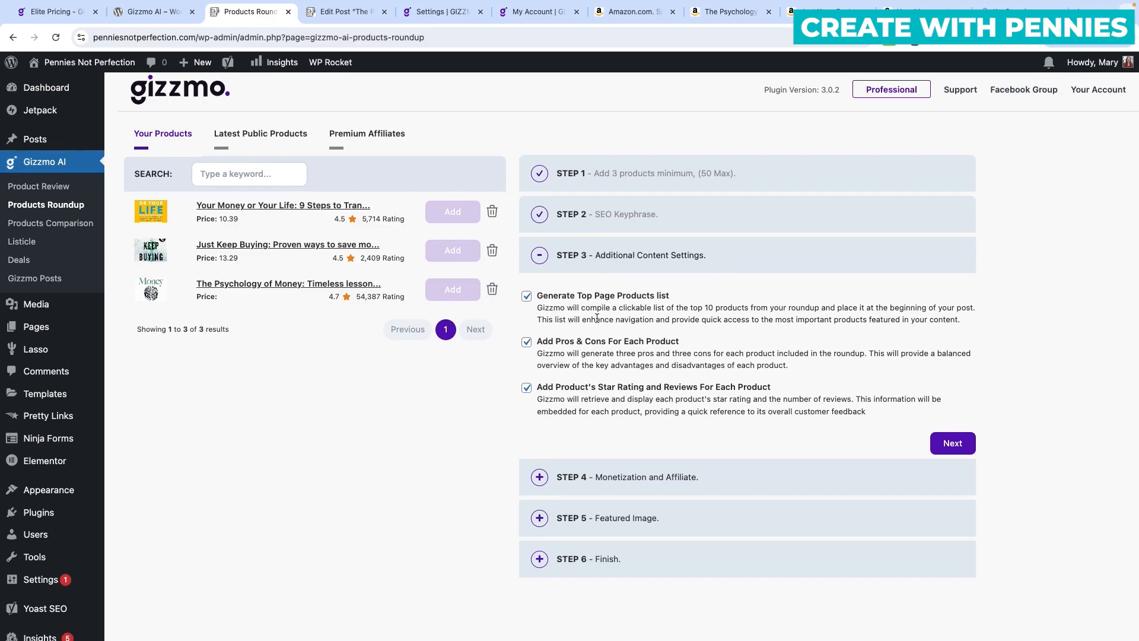
scroll(753, 314, down, 1)
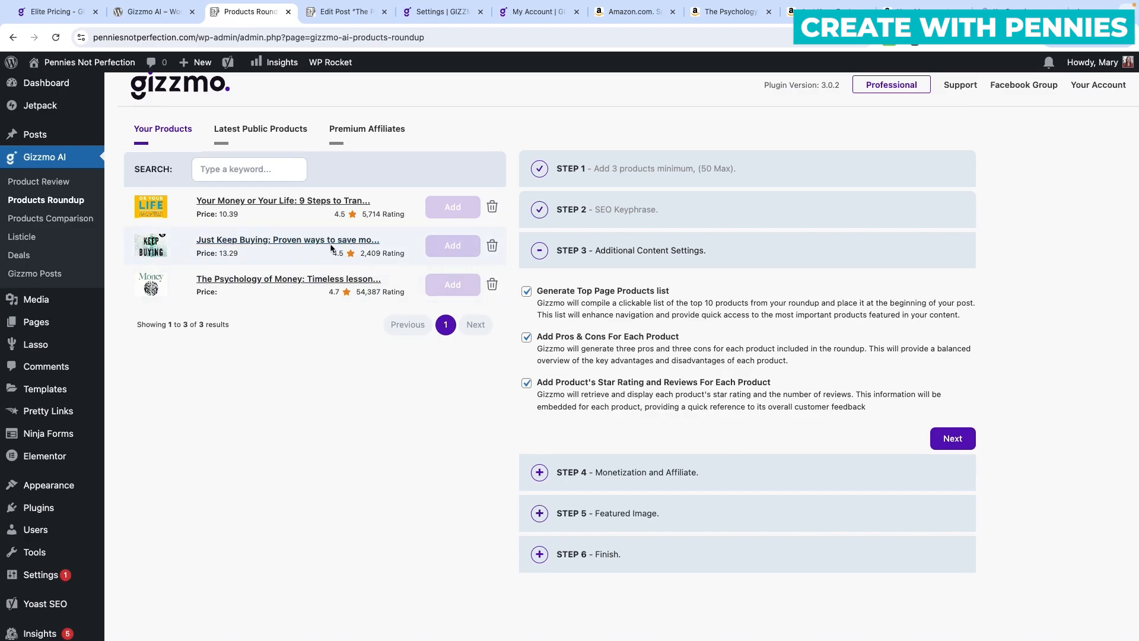
Keep the saved Amazon affiliate tag in monetization and continue to the Featured Image step.
click(955, 440)
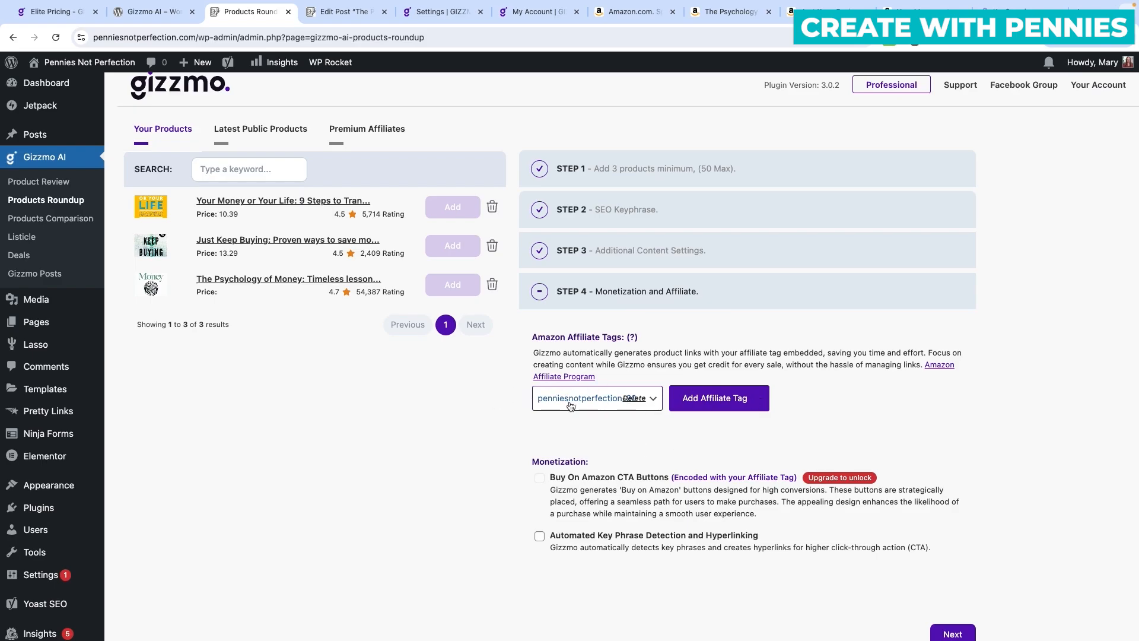
click(634, 398)
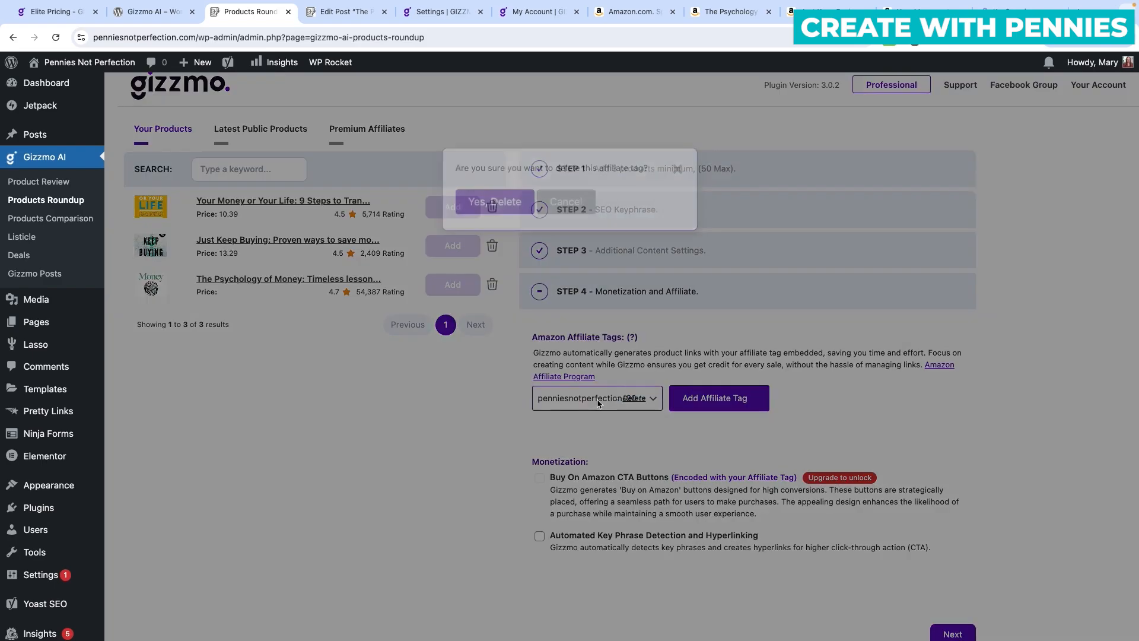
click(677, 169)
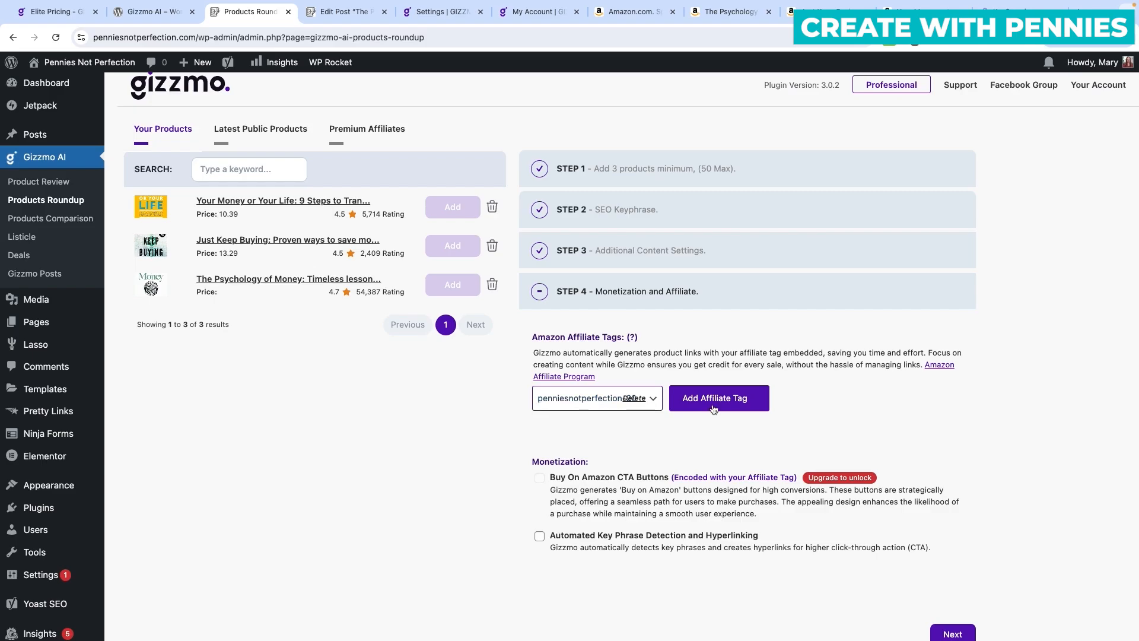
scroll(714, 409, down, 5)
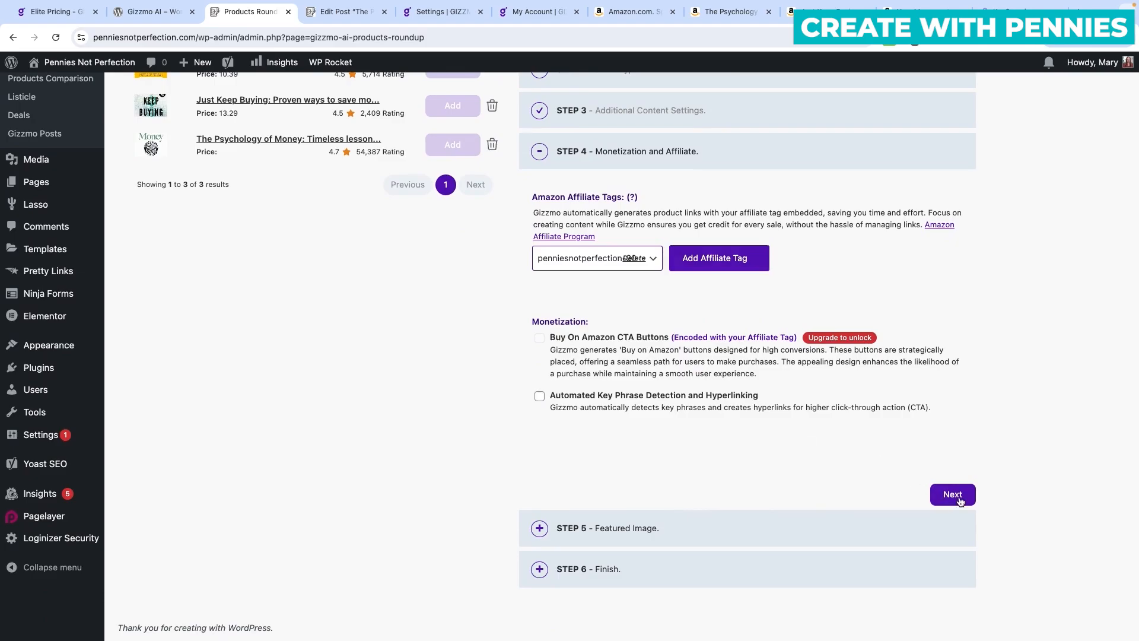
click(954, 497)
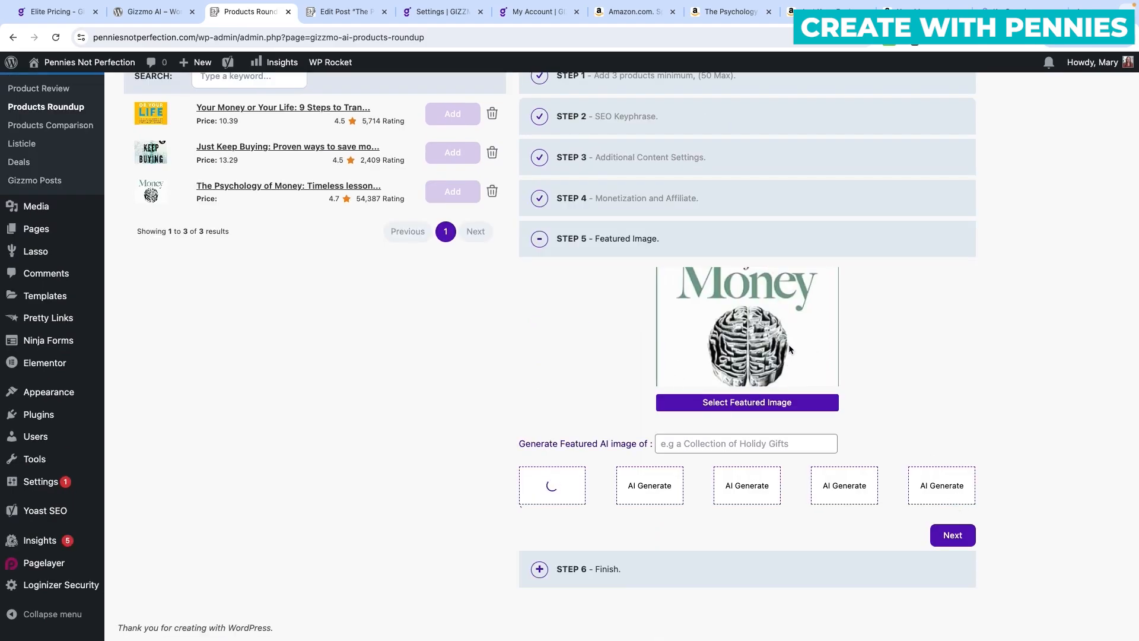
Generate an AI featured image from the prompt 'financial book comparison' and continue to Finish.
click(662, 444)
text(f)
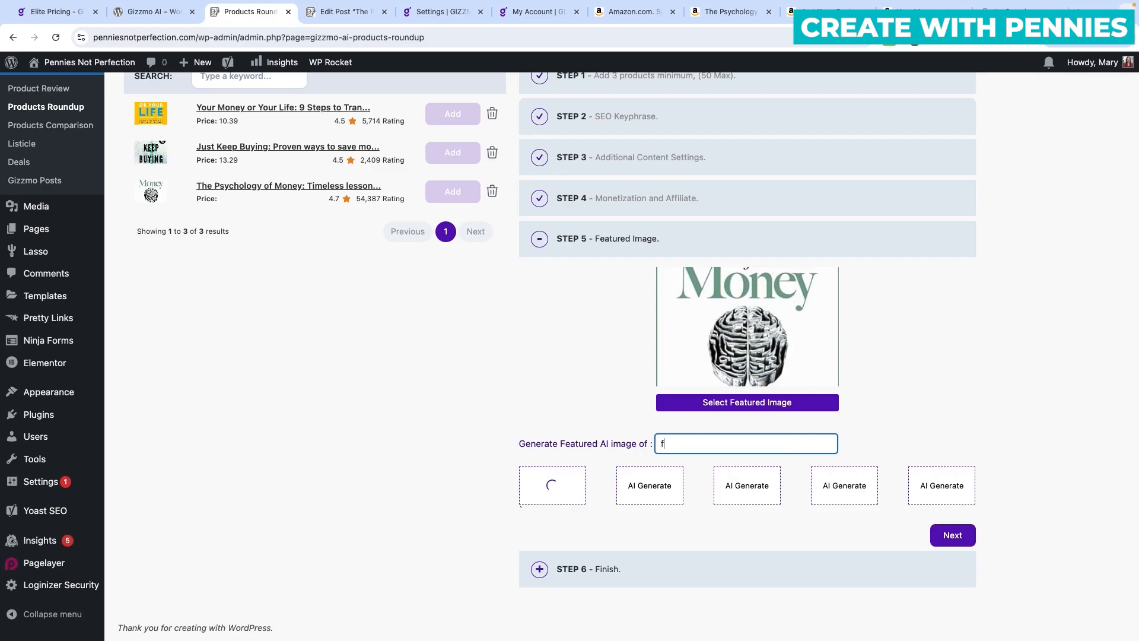
text(inancial book comparison)
click(667, 485)
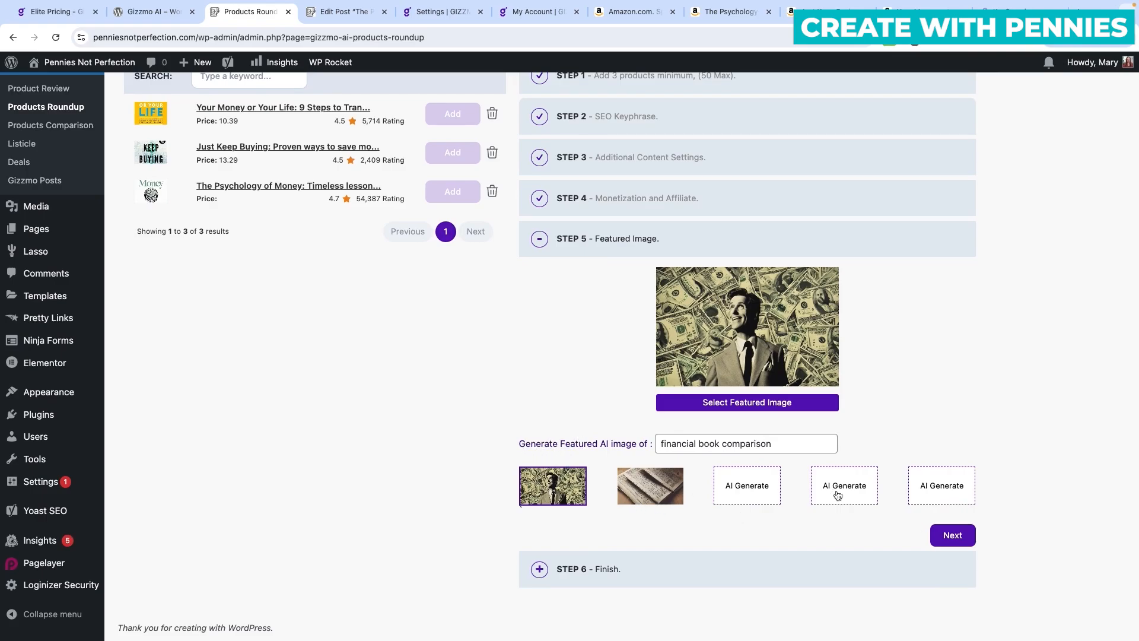
click(953, 535)
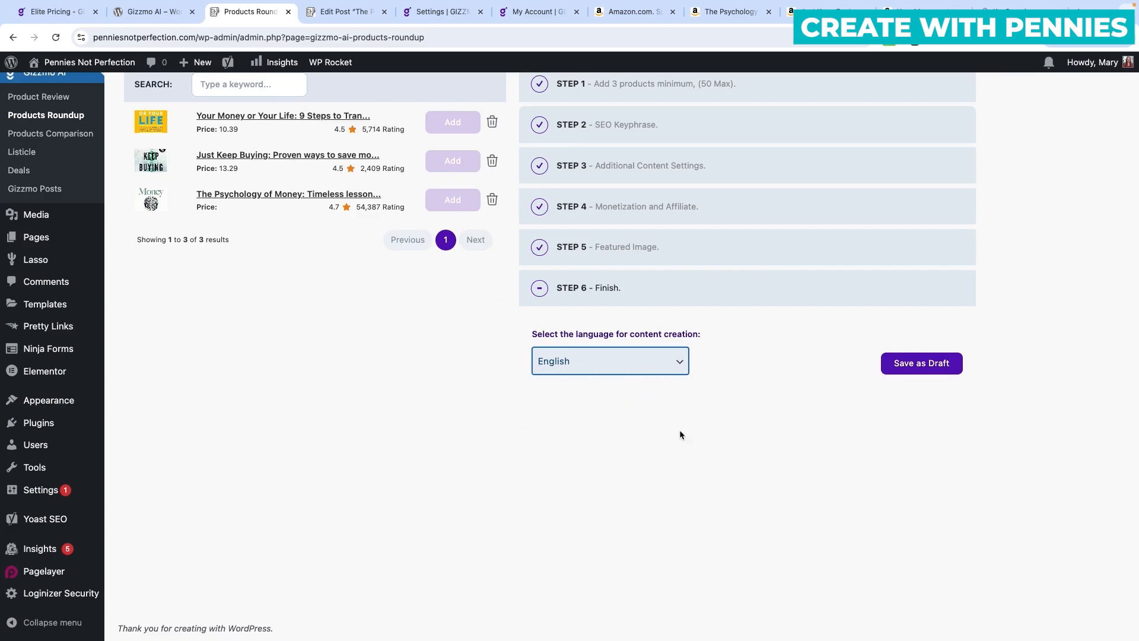
Generate the three-book roundup and save it as draft 'Top Personal Finance Books to Read'.
click(929, 366)
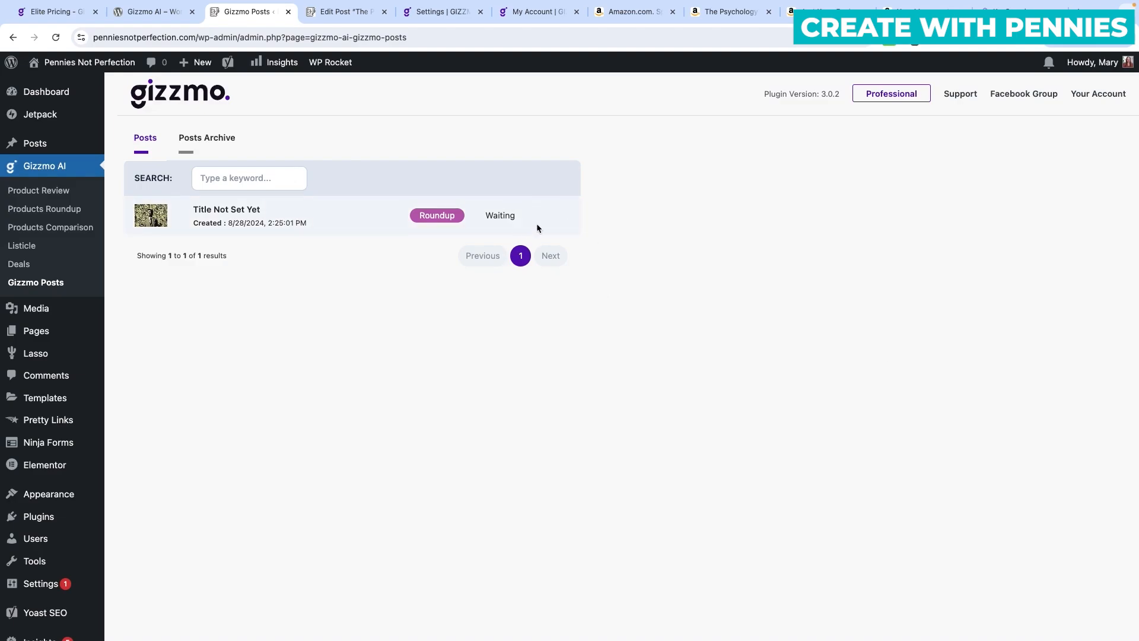
scroll(522, 224, right, 1)
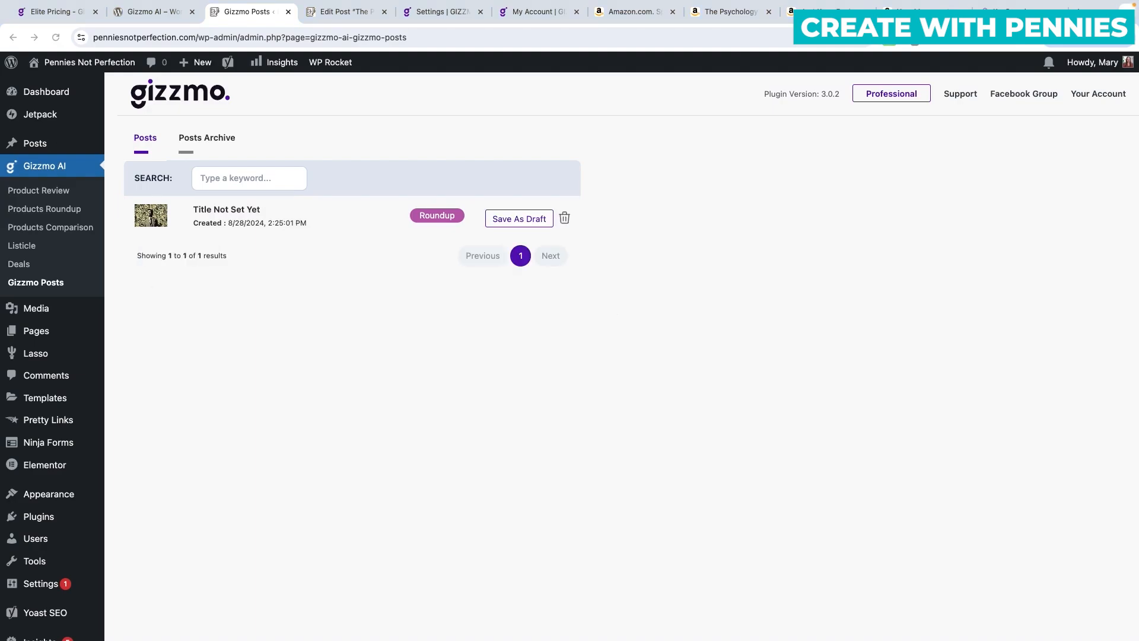
click(504, 220)
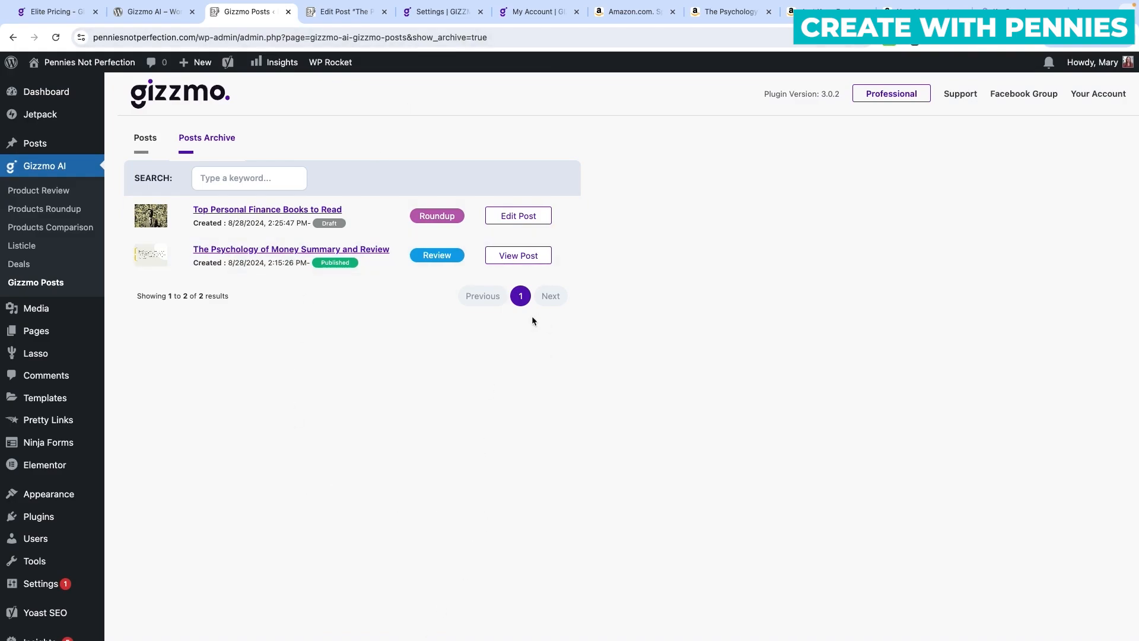
scroll(528, 238, down, 1)
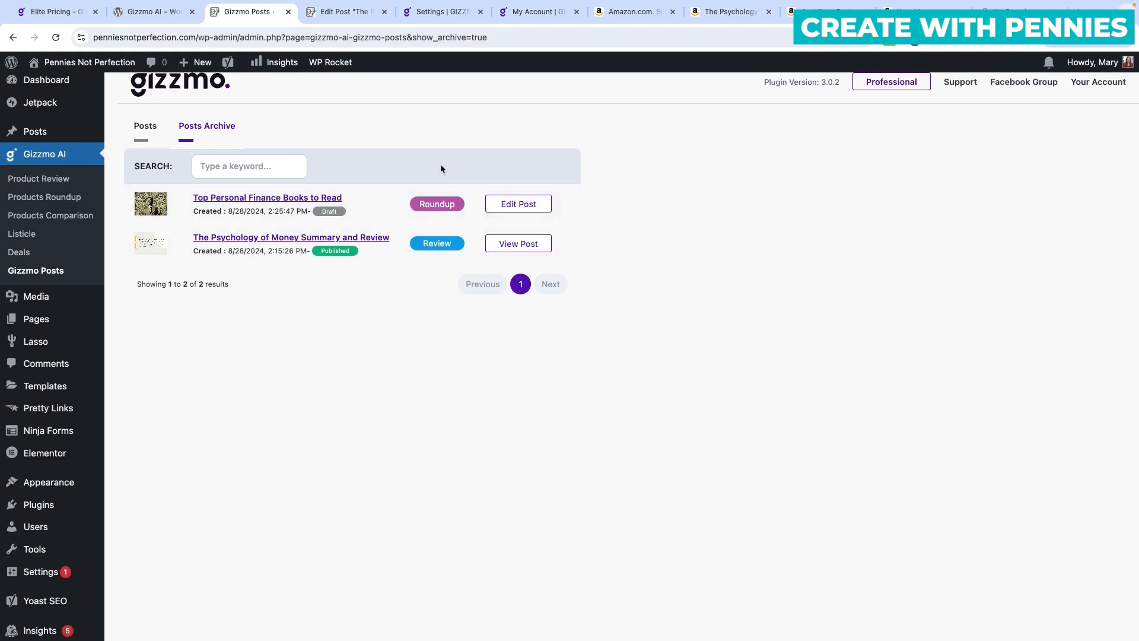
Edit the 'Top Personal Finance Books to Read' draft and preview it in a new tab.
click(531, 206)
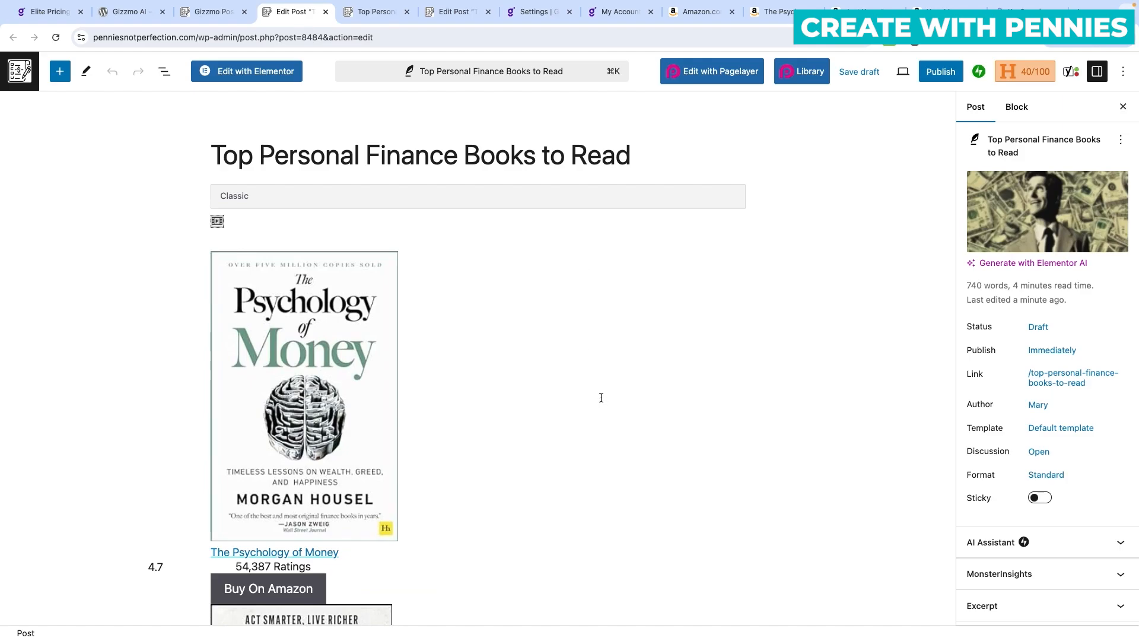
scroll(600, 397, down, 3)
scroll(600, 397, up, 3)
click(904, 73)
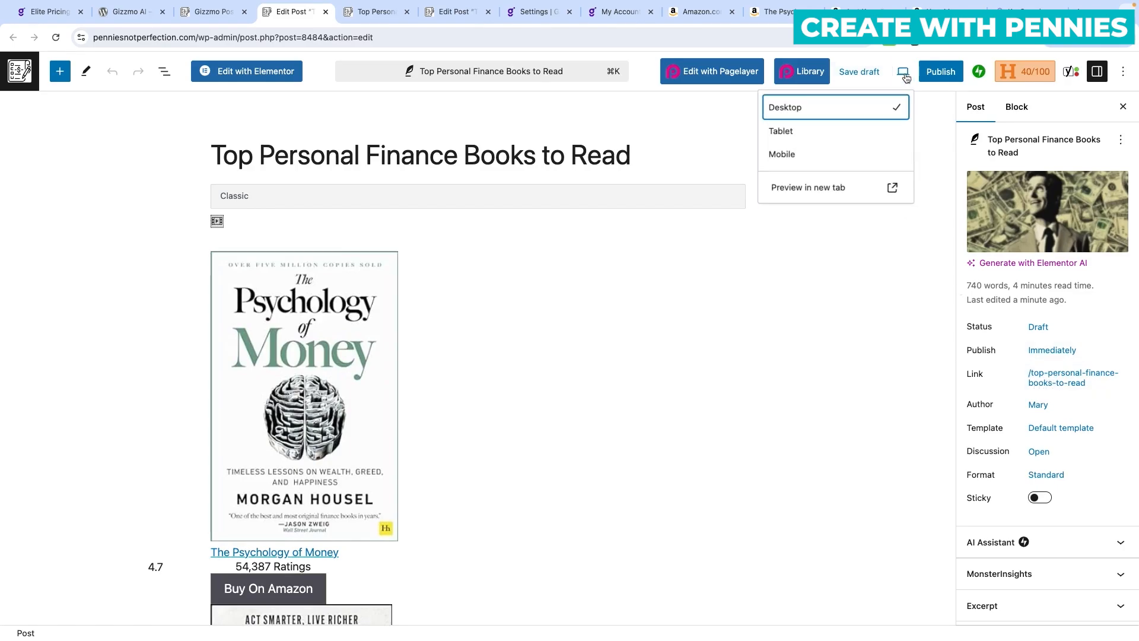
click(831, 187)
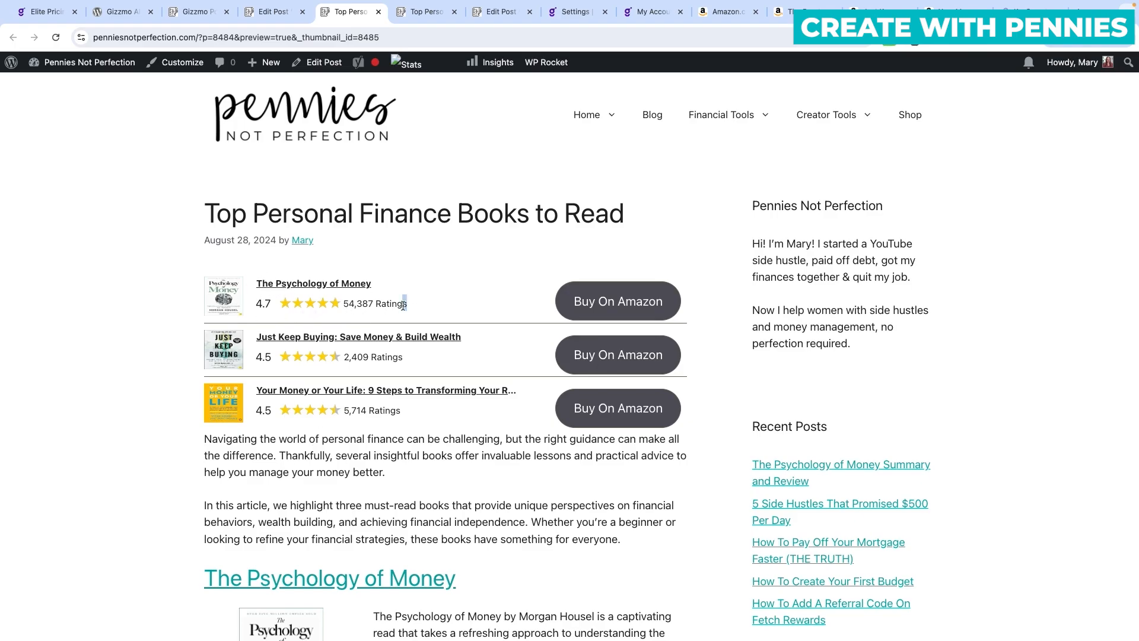
Verify Buy On Amazon leads to The Psychology of Money, review the preview, then resume editing.
click(626, 304)
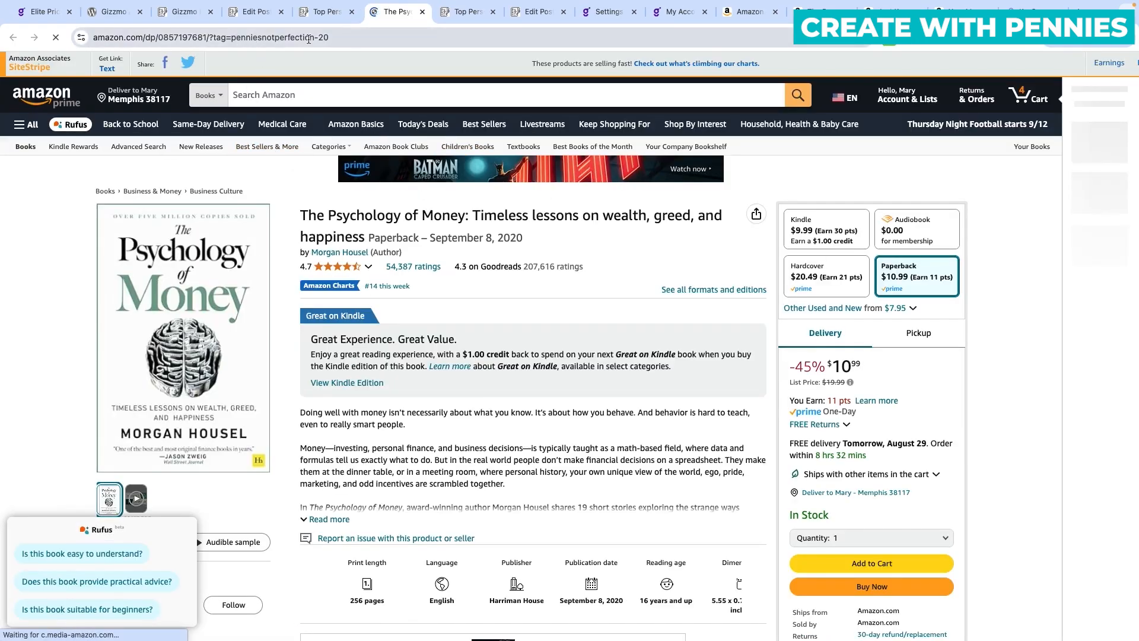
click(321, 12)
scroll(417, 427, down, 12)
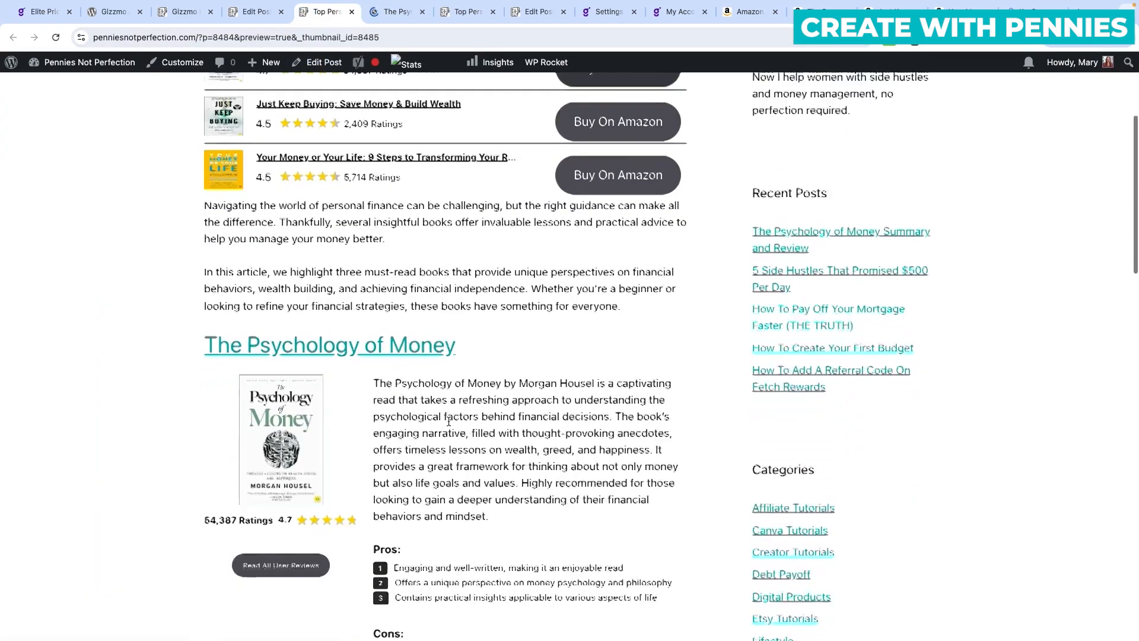
scroll(451, 418, down, 14)
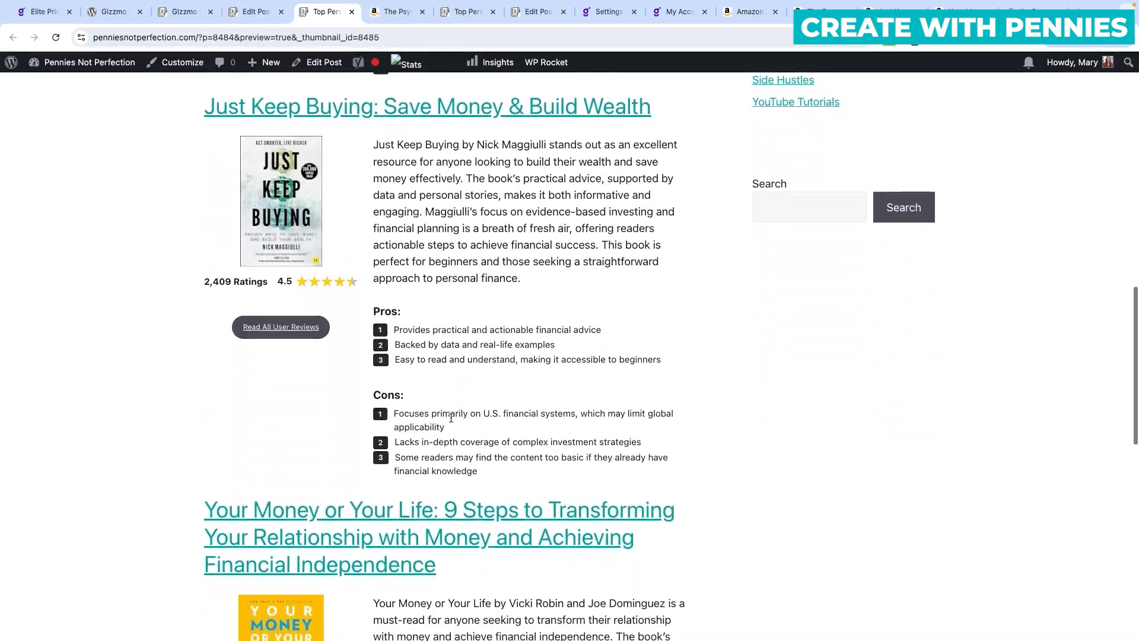
scroll(451, 421, up, 20)
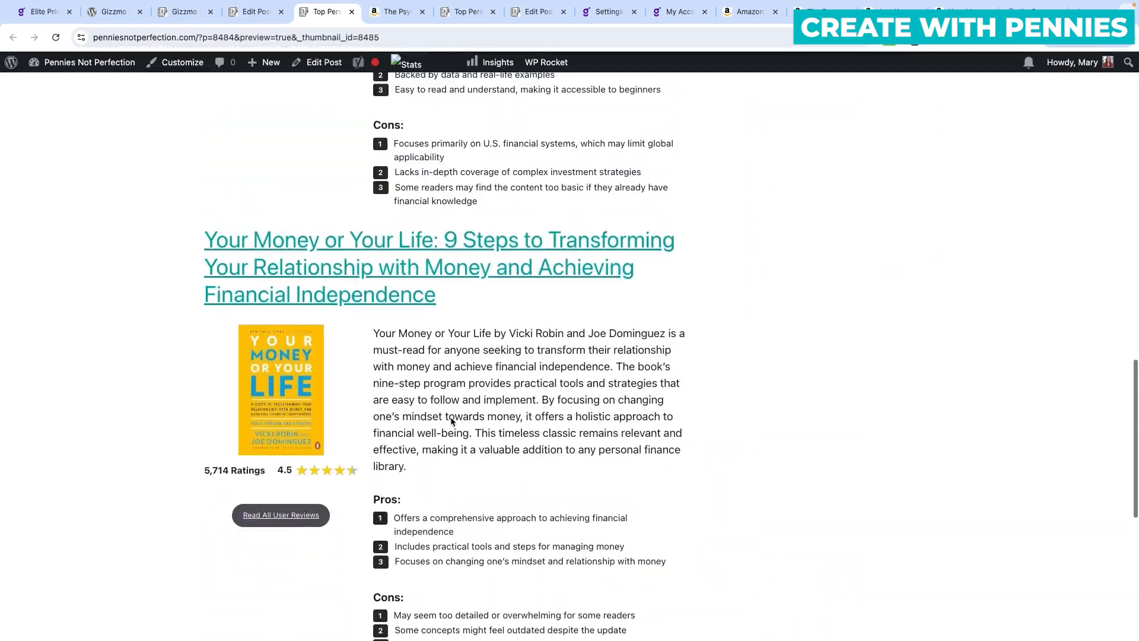
scroll(451, 421, up, 5)
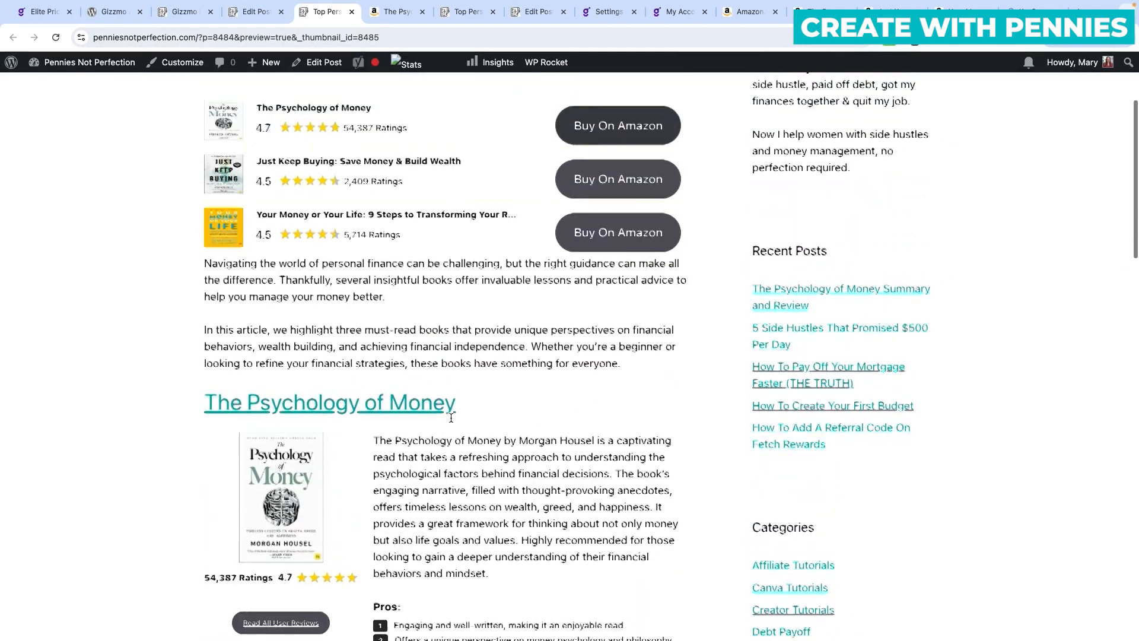
scroll(565, 486, down, 5)
scroll(565, 487, down, 14)
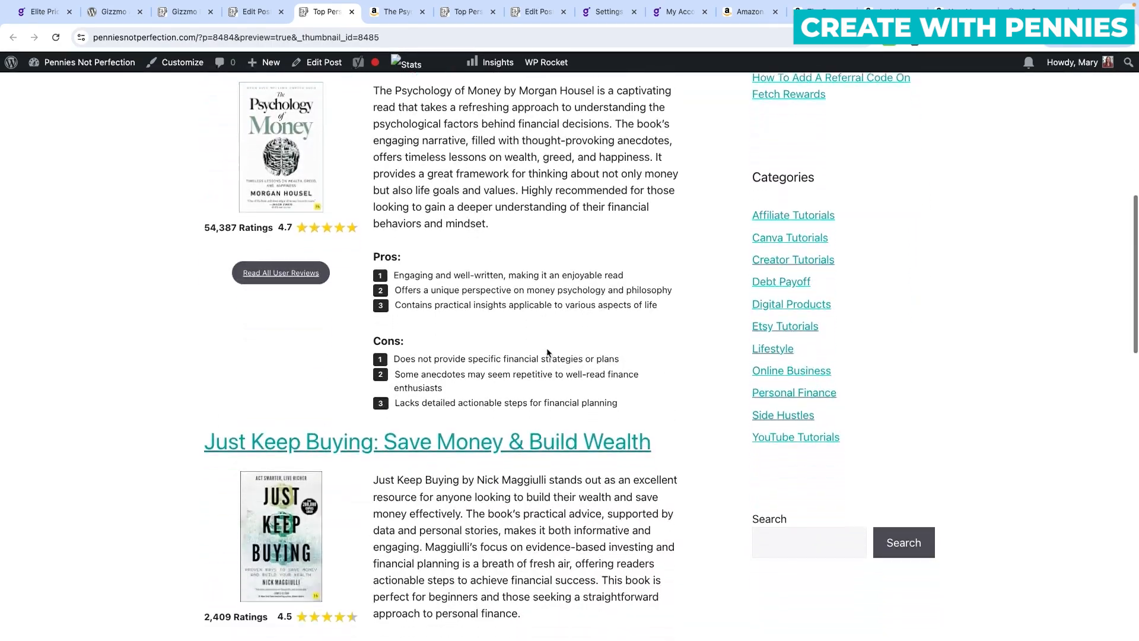
scroll(539, 371, up, 20)
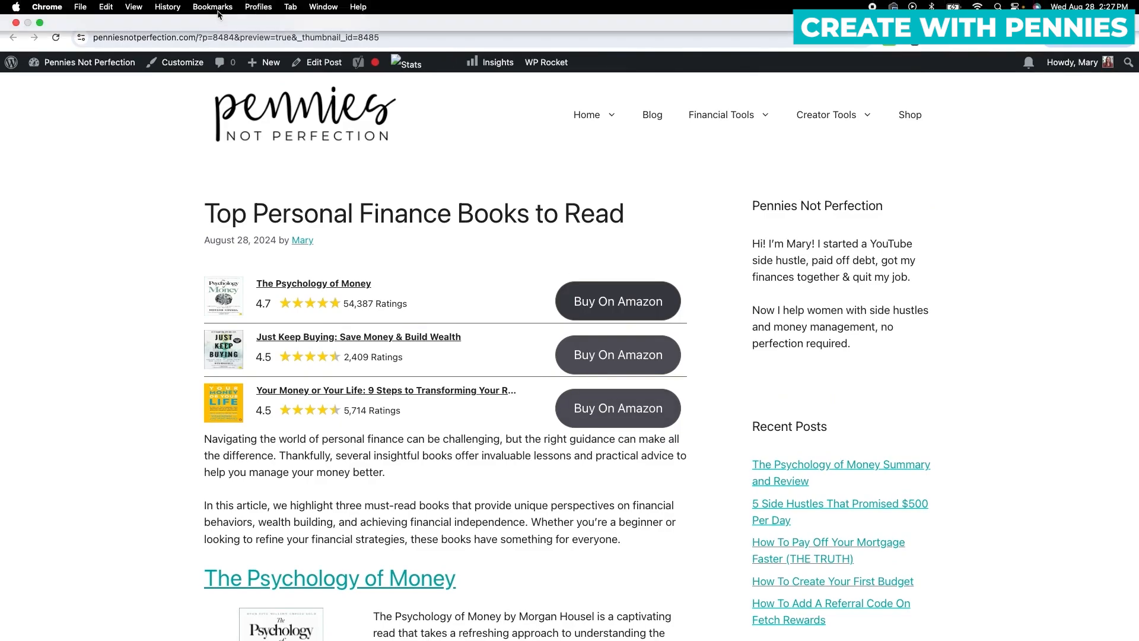
click(255, 12)
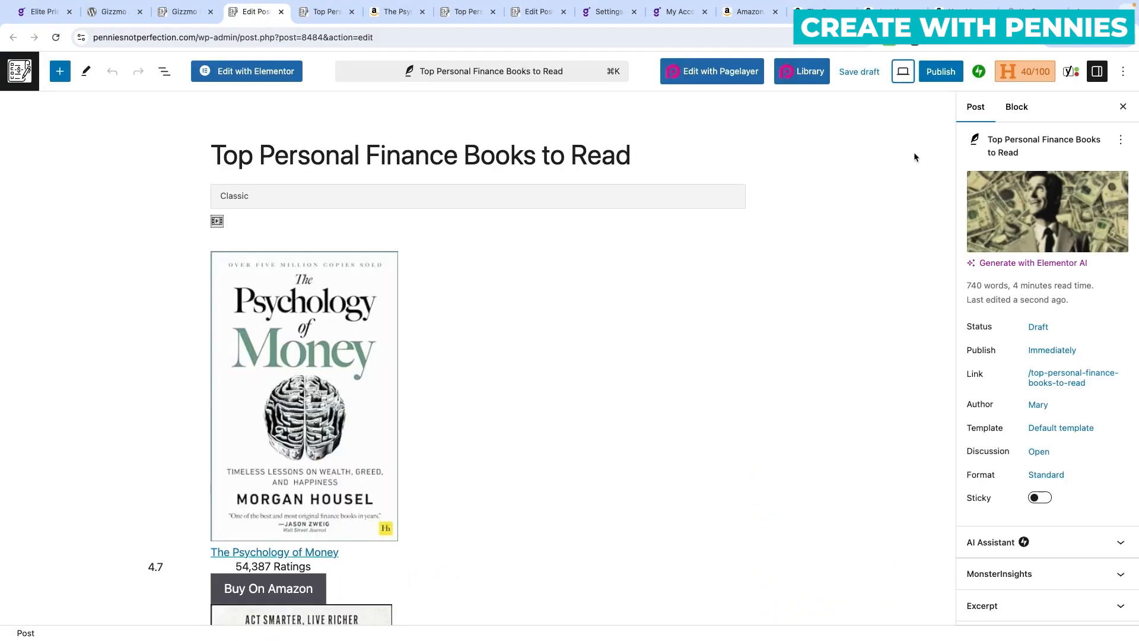
Publish 'Top Personal Finance Books to Read' and scroll through it on the live site.
click(940, 71)
click(1015, 72)
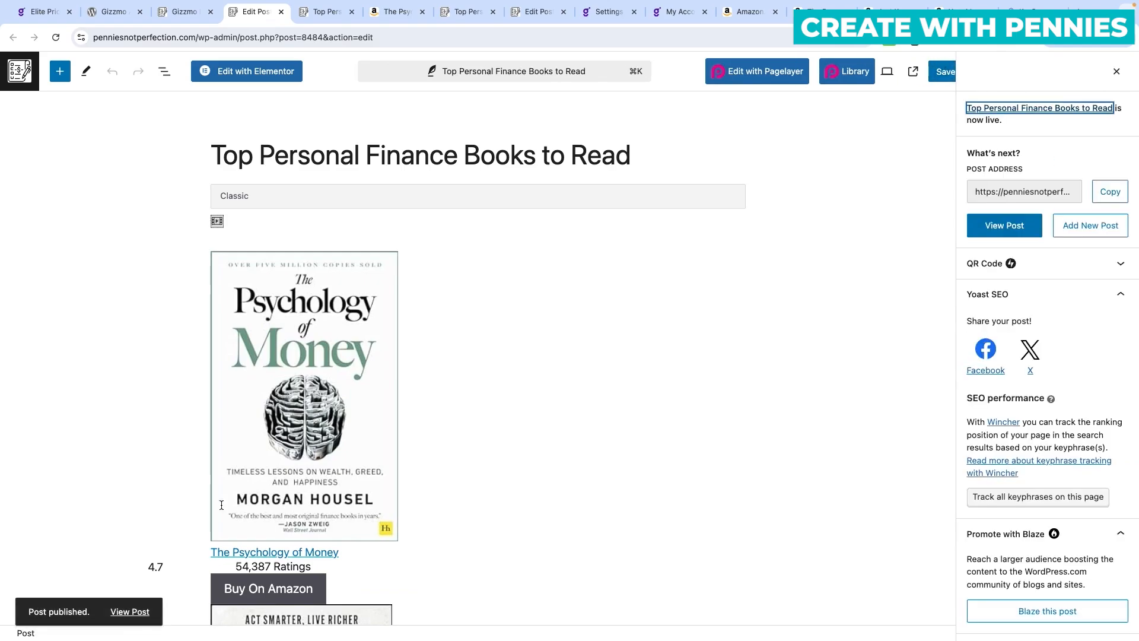
click(129, 612)
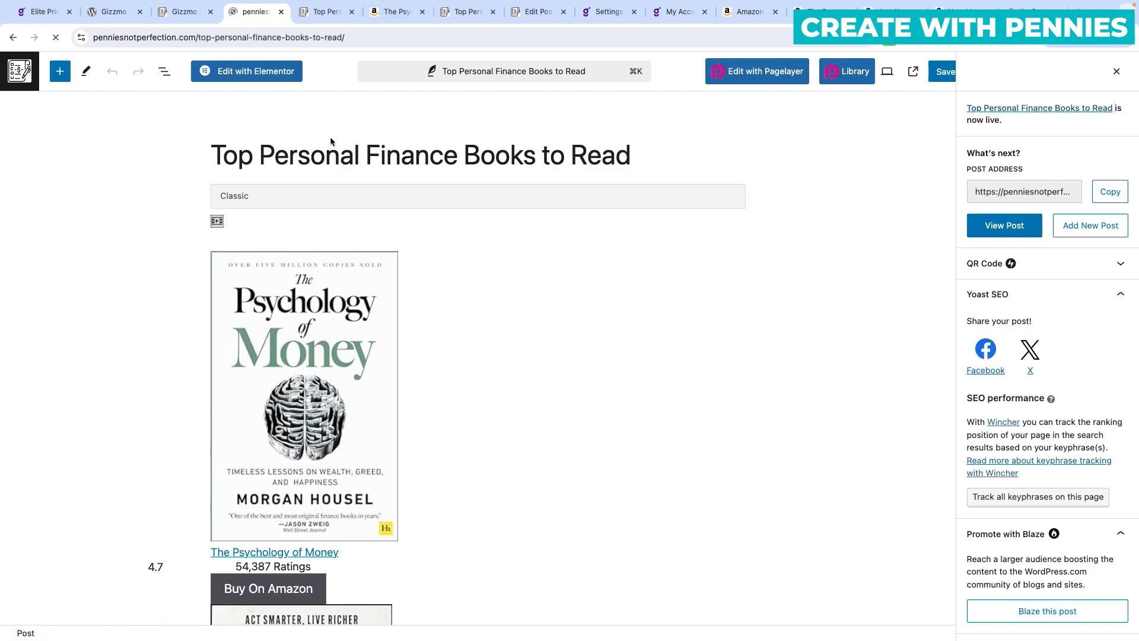
scroll(560, 246, down, 1)
scroll(560, 246, down, 15)
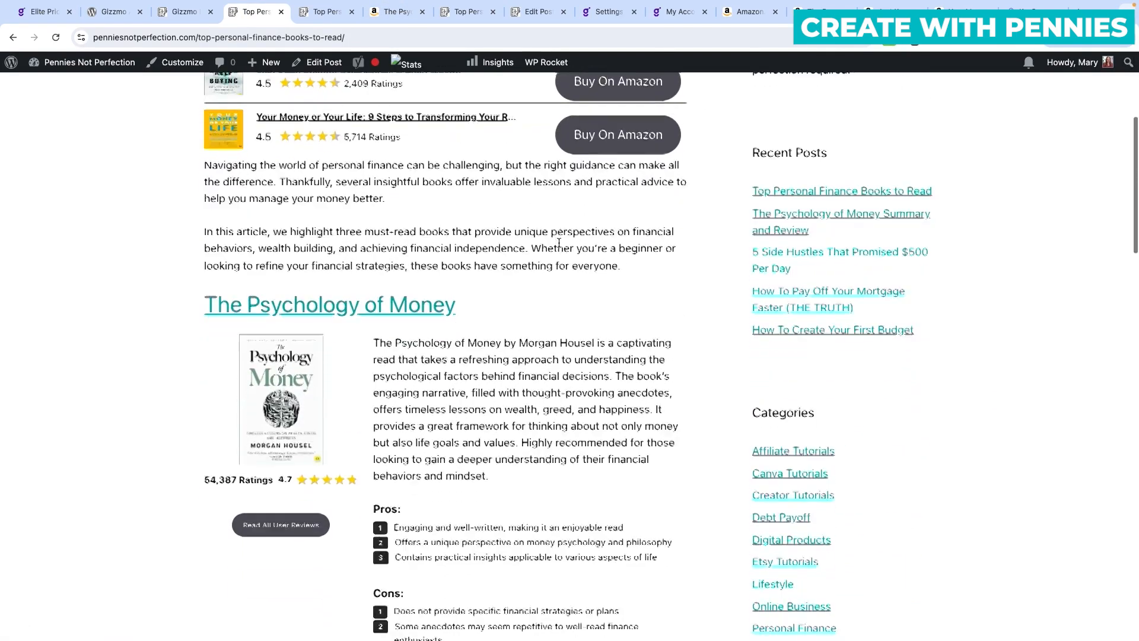
scroll(559, 247, down, 15)
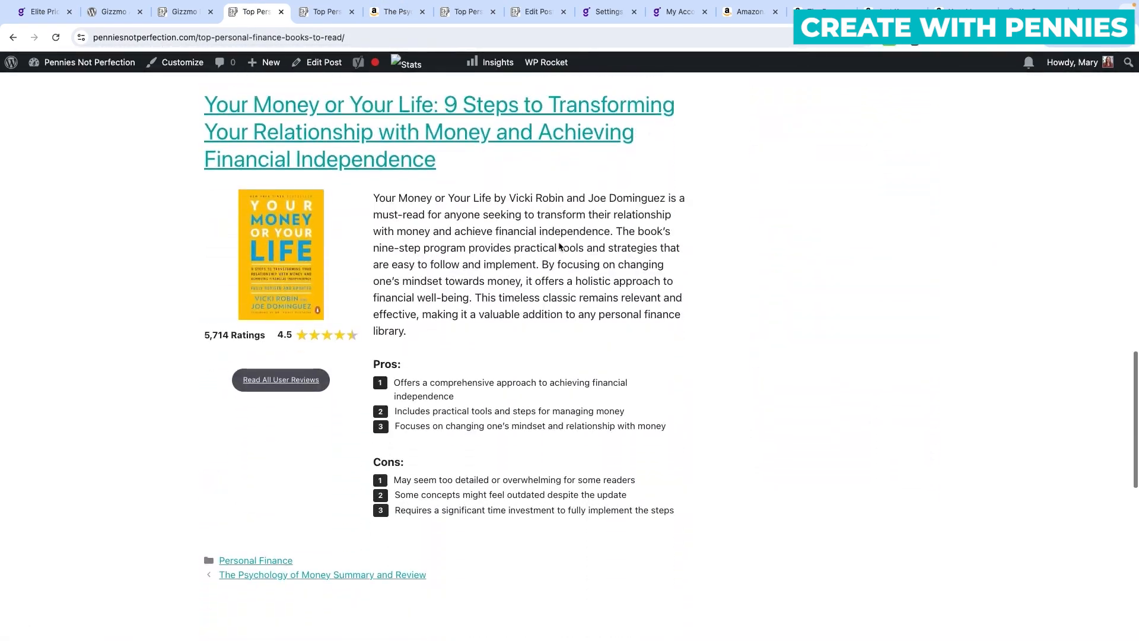
scroll(559, 246, up, 20)
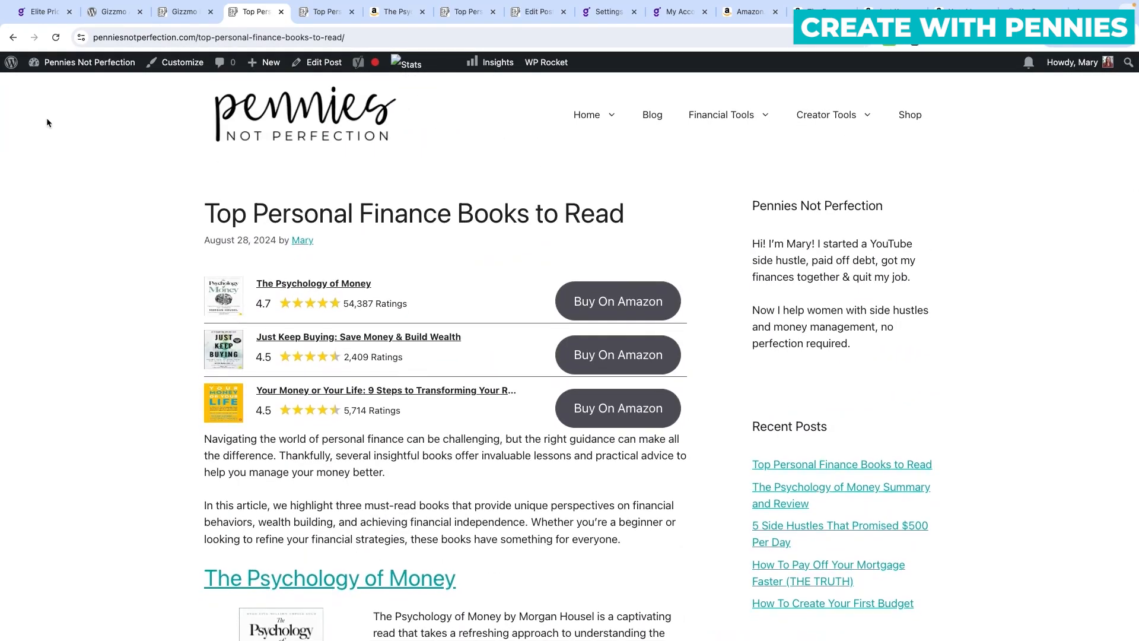
Go to the Gizmo Products Comparison page and browse the latest public products.
click(172, 13)
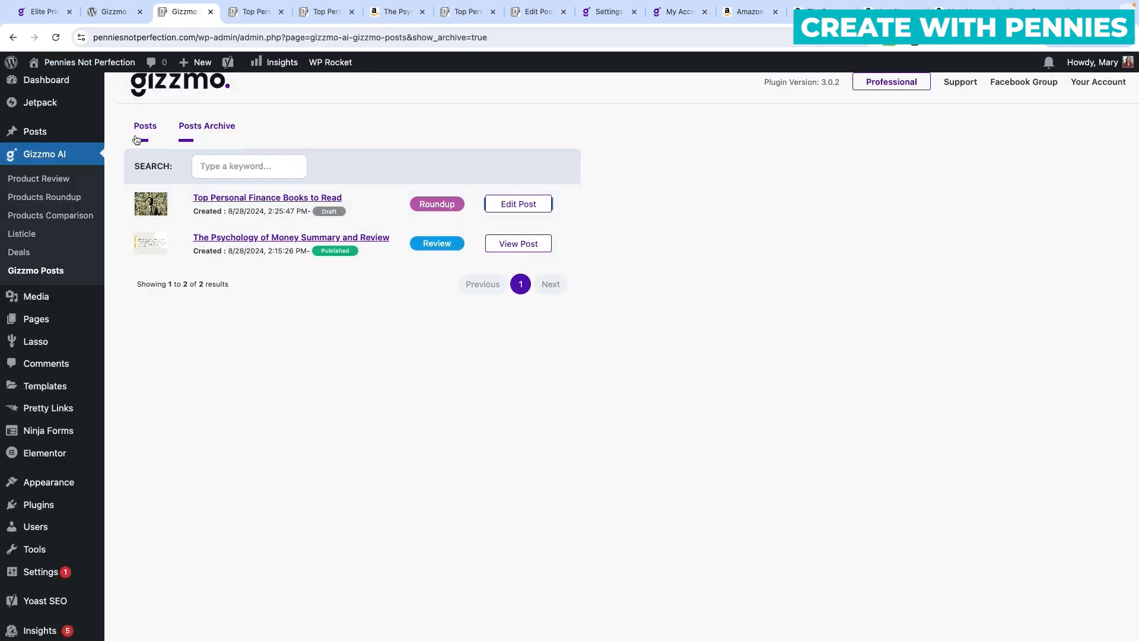
click(67, 217)
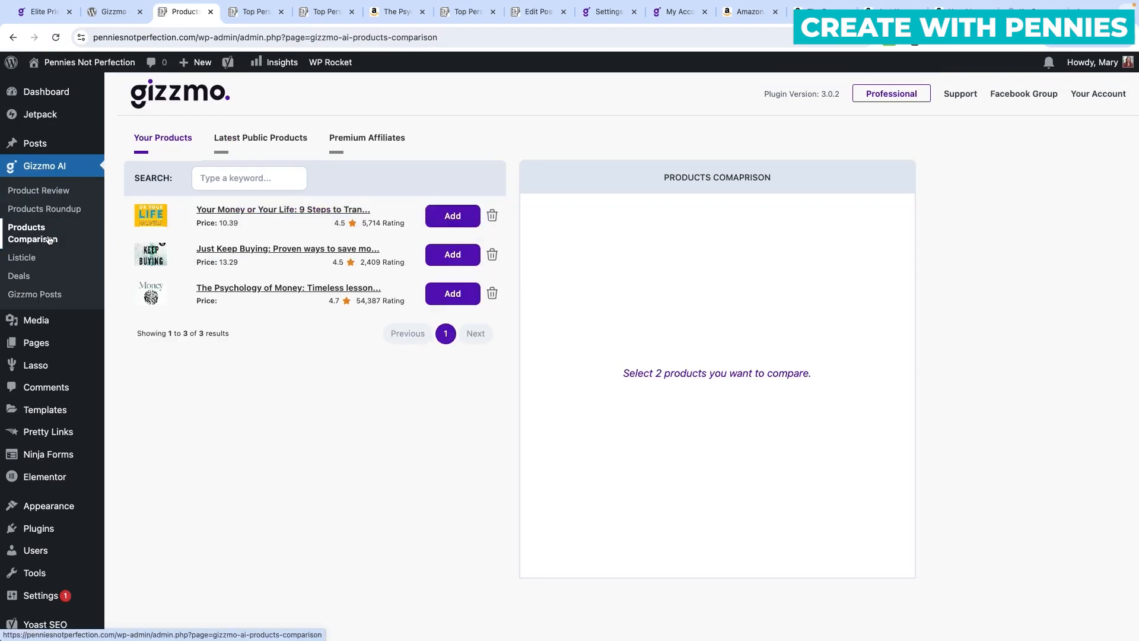
click(280, 142)
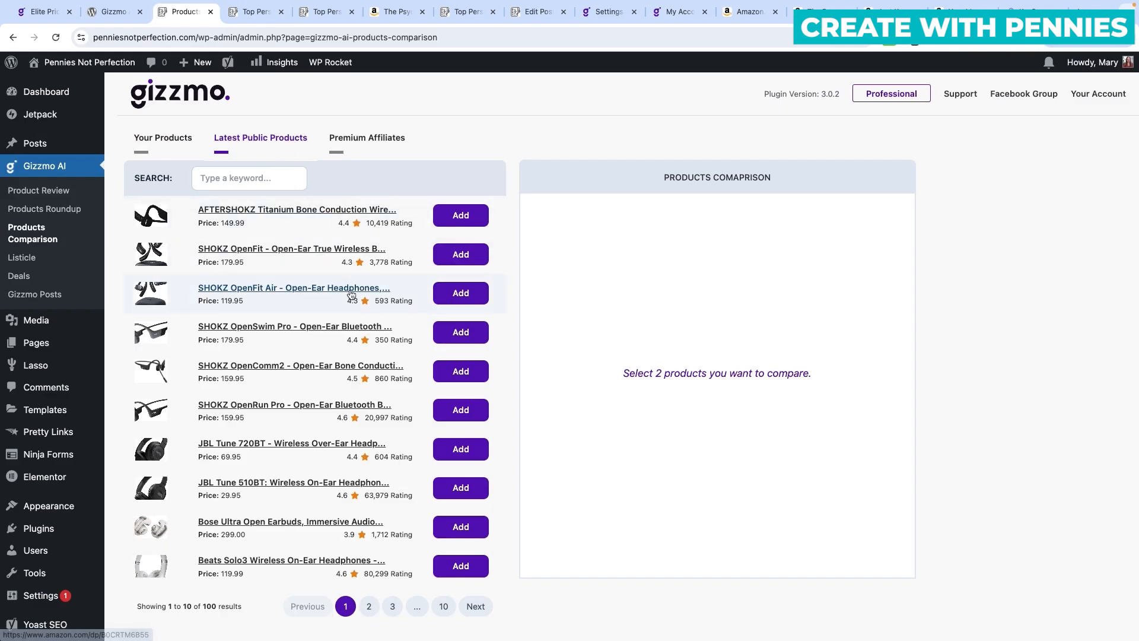
scroll(313, 382, down, 2)
scroll(313, 383, up, 2)
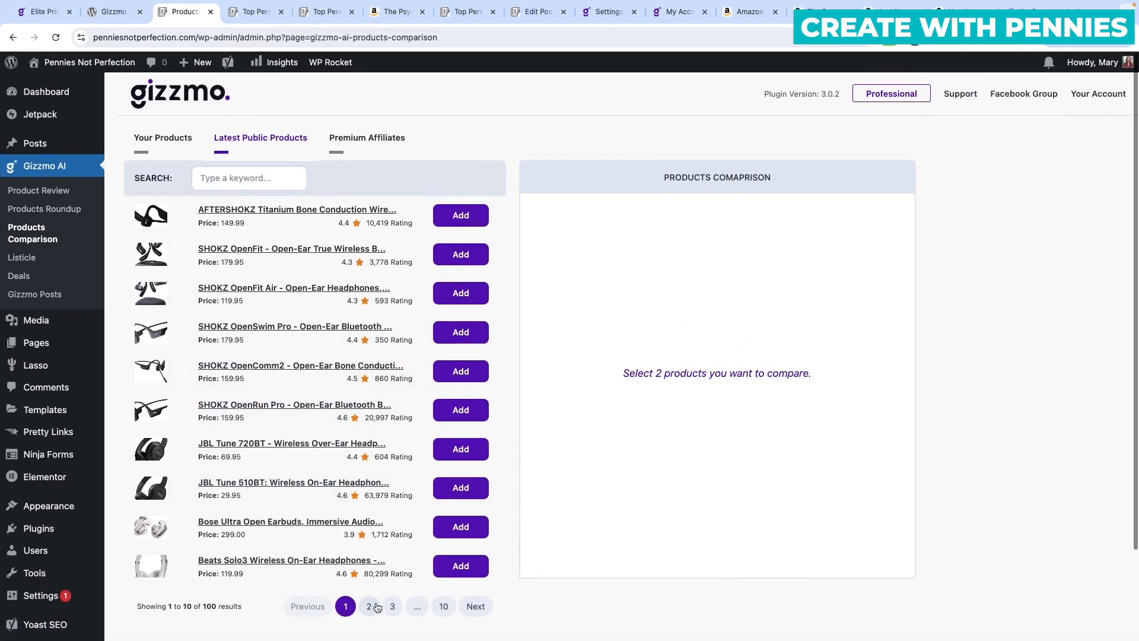
Add the 29.99 smartwatch and the GRV smartwatch from page 2 for comparison.
click(370, 605)
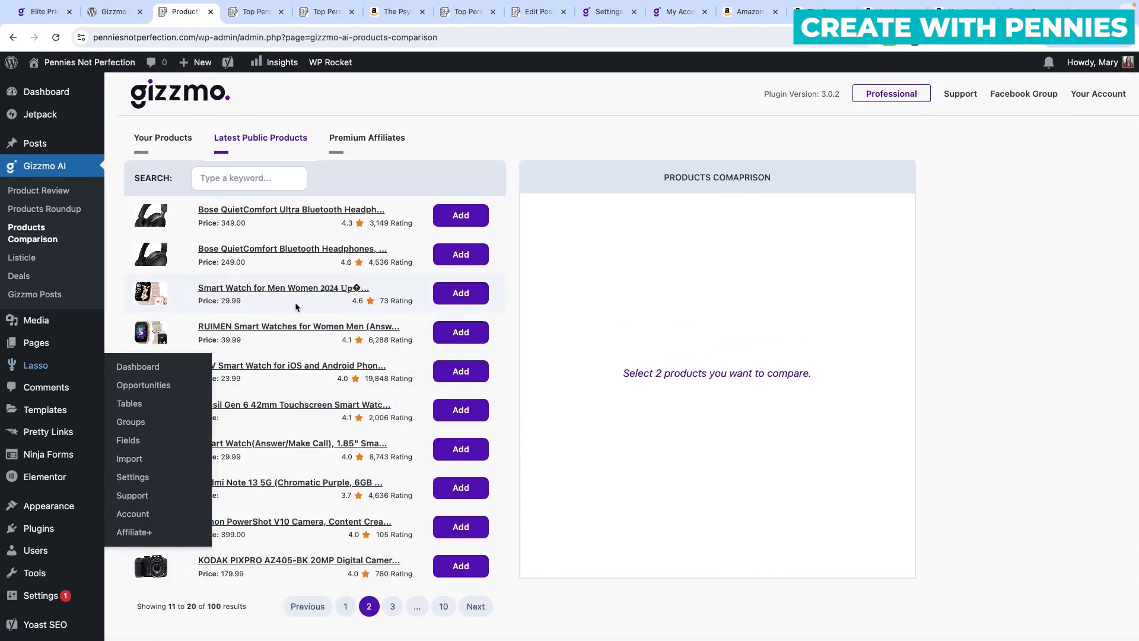
click(460, 295)
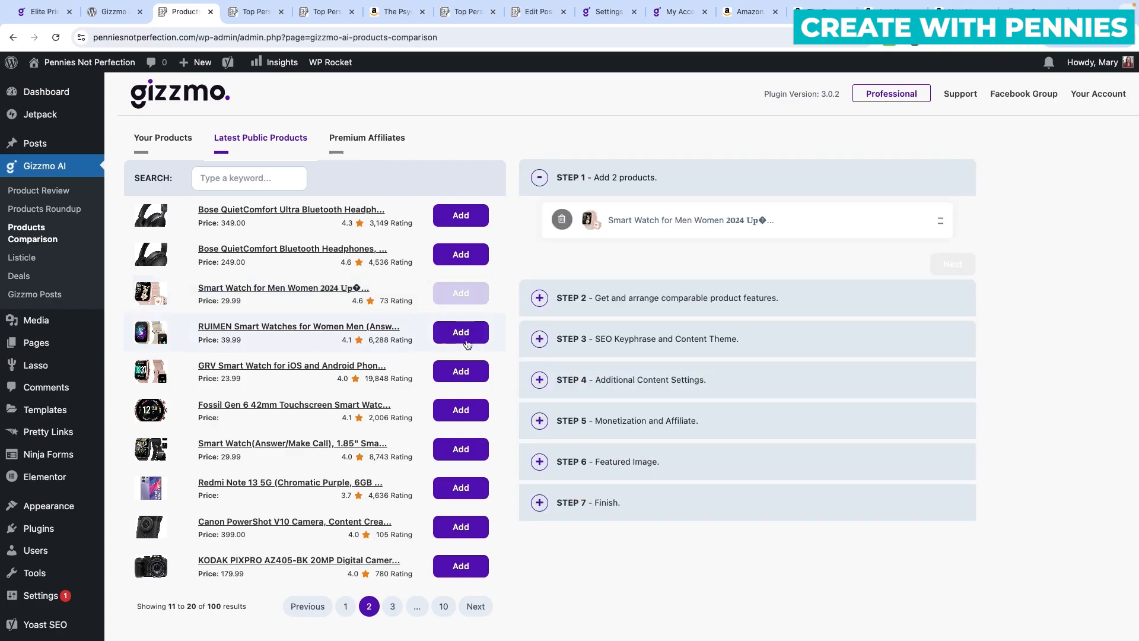
click(463, 375)
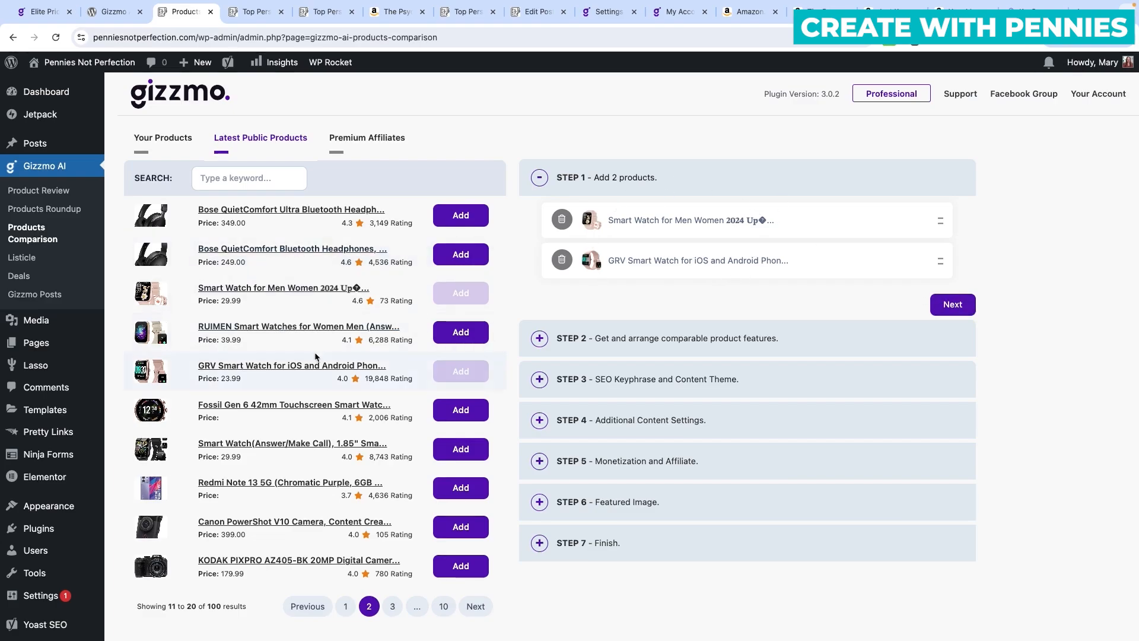
Continue to the features step and fetch the features both smartwatches share.
click(953, 305)
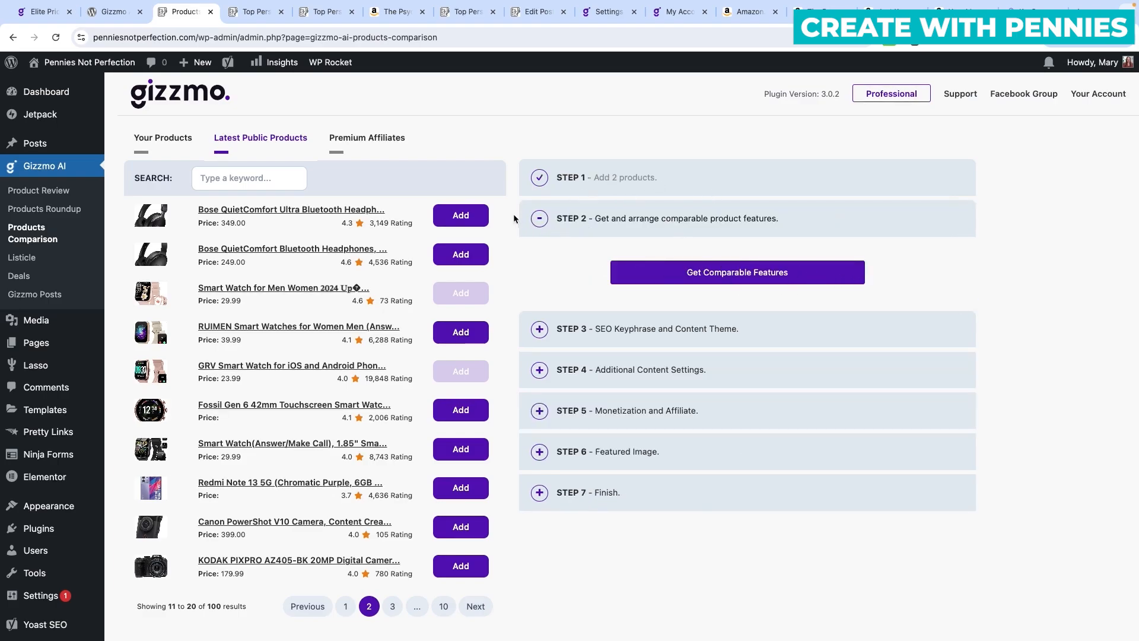
click(827, 279)
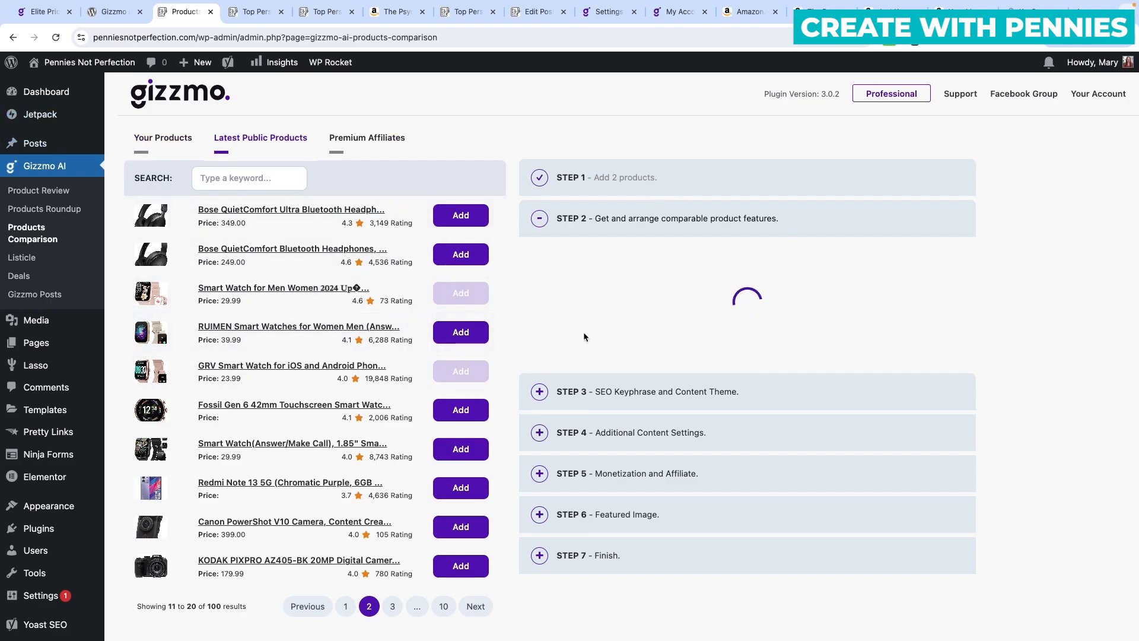
scroll(646, 319, down, 1)
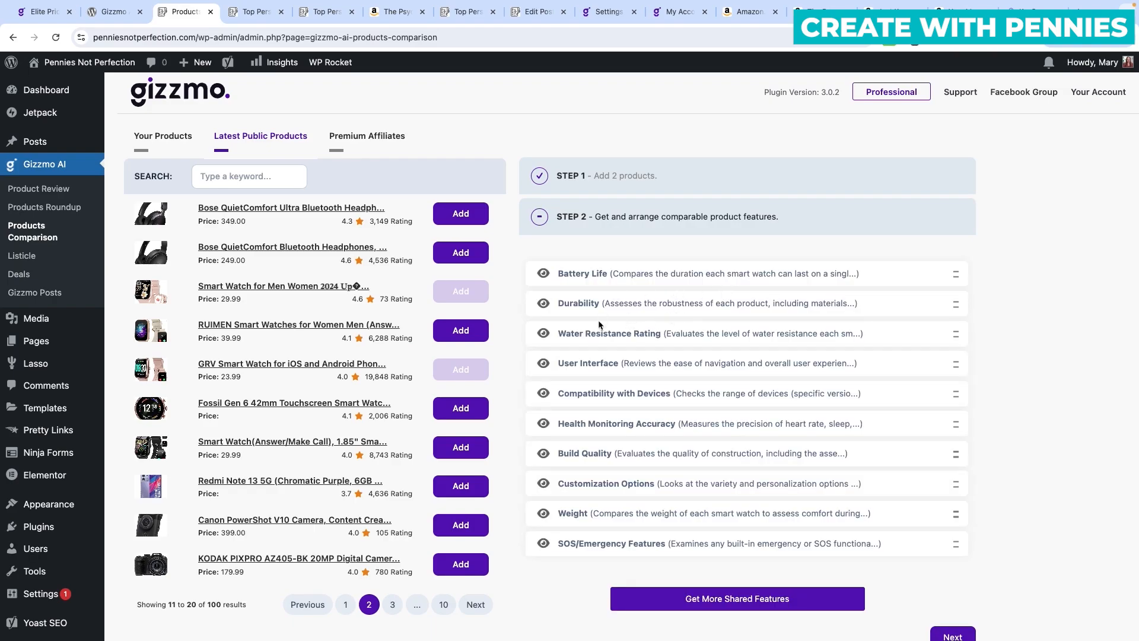
scroll(605, 393, down, 1)
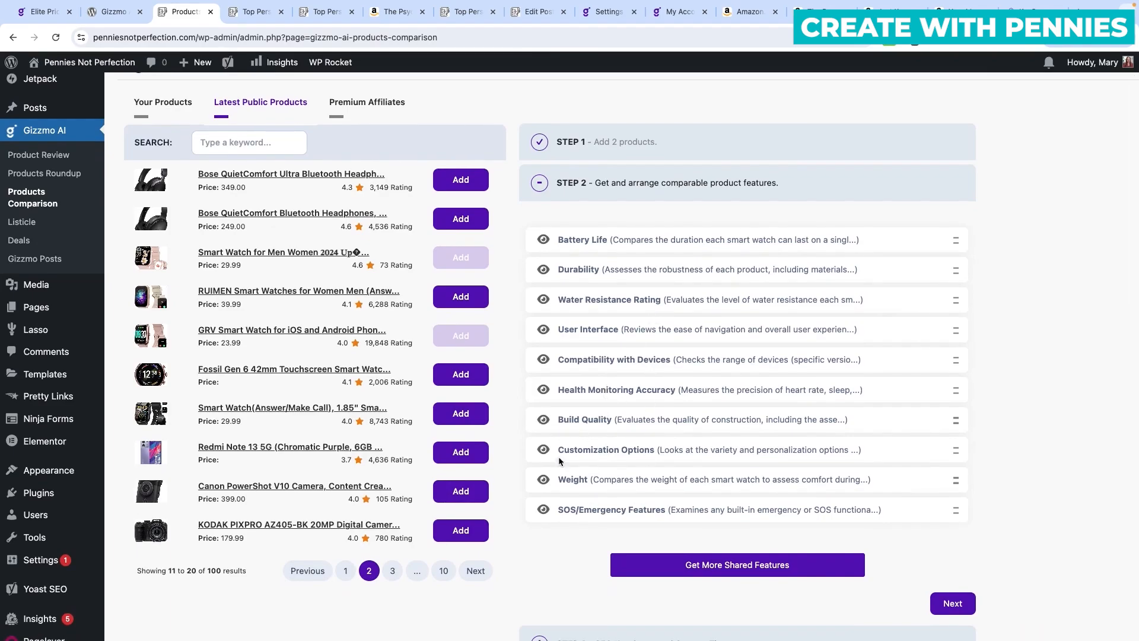
Hide SOS/Emergency Features, move Weight to third, and put Water Resistance Rating below User Interface.
click(544, 512)
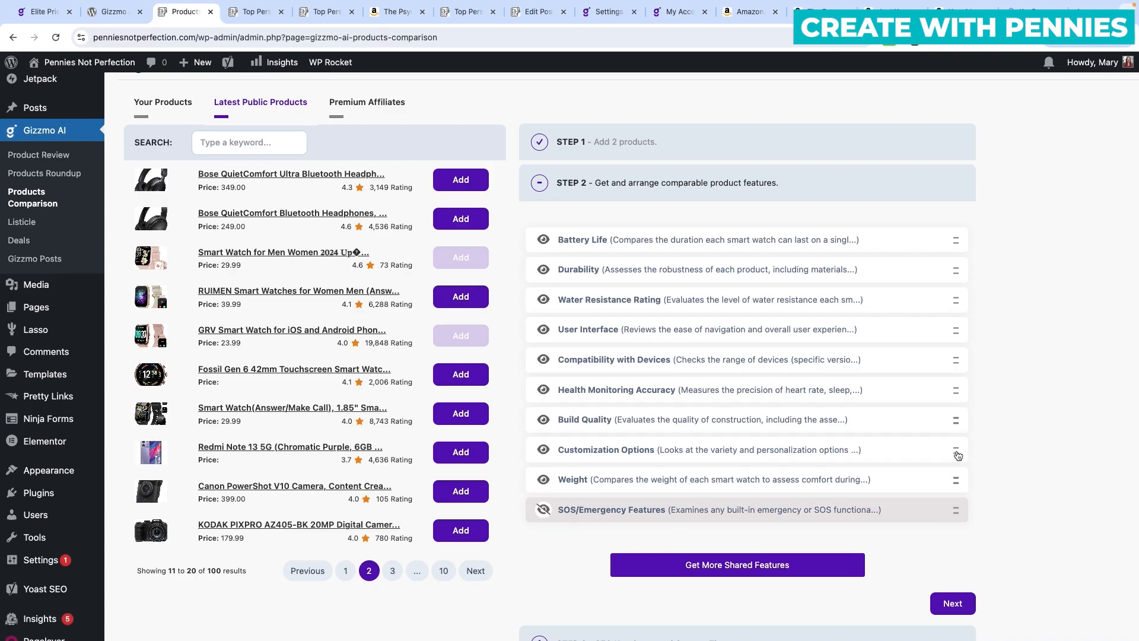
drag(956, 479, 953, 417)
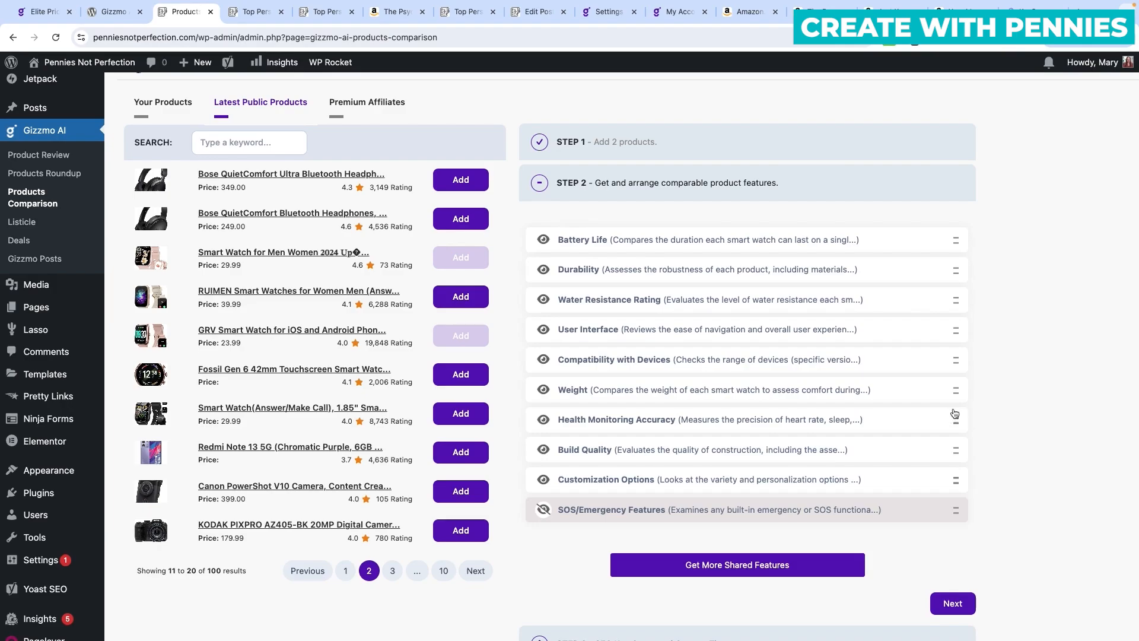
drag(955, 392, 698, 297)
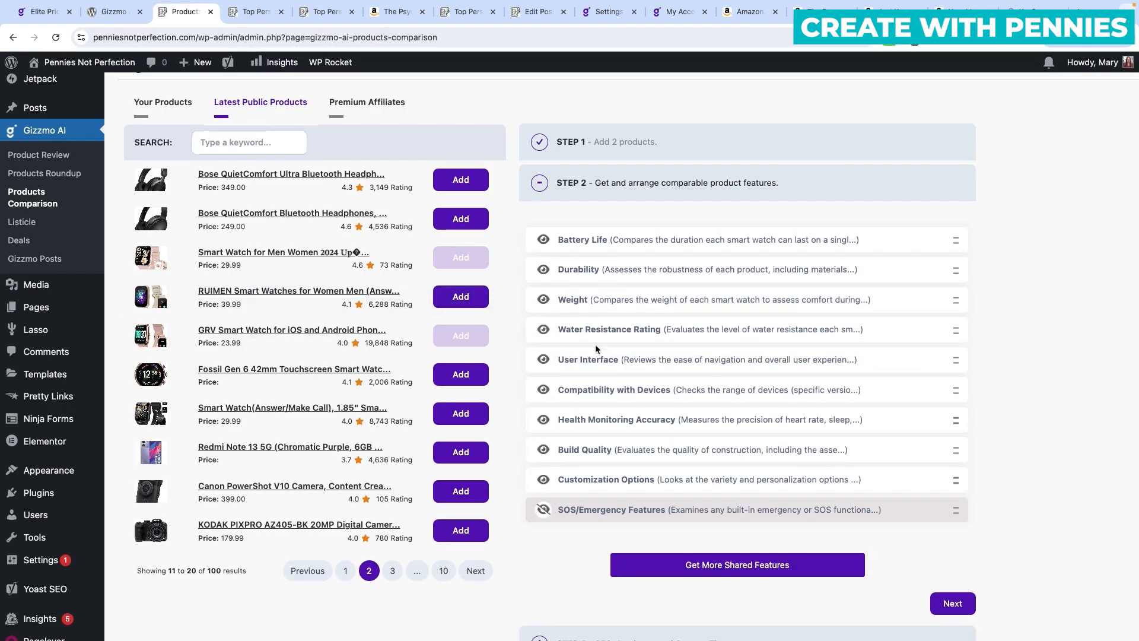
drag(957, 331, 958, 361)
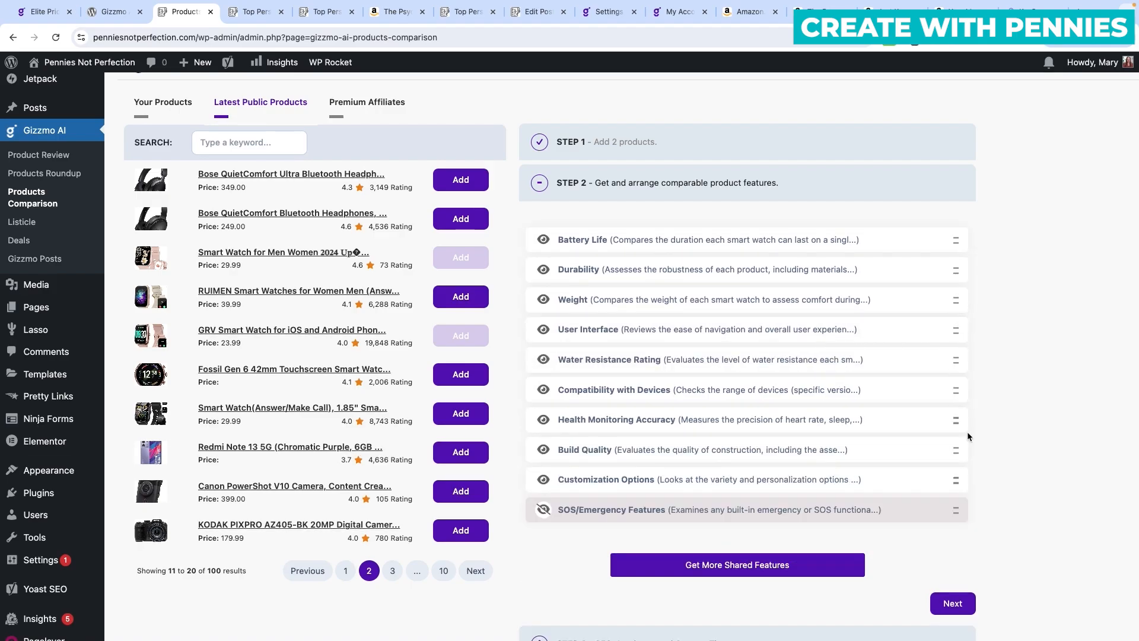
Enter 'affordable smartwatches for women' as the SEO keyphrase in Step 3.
click(963, 605)
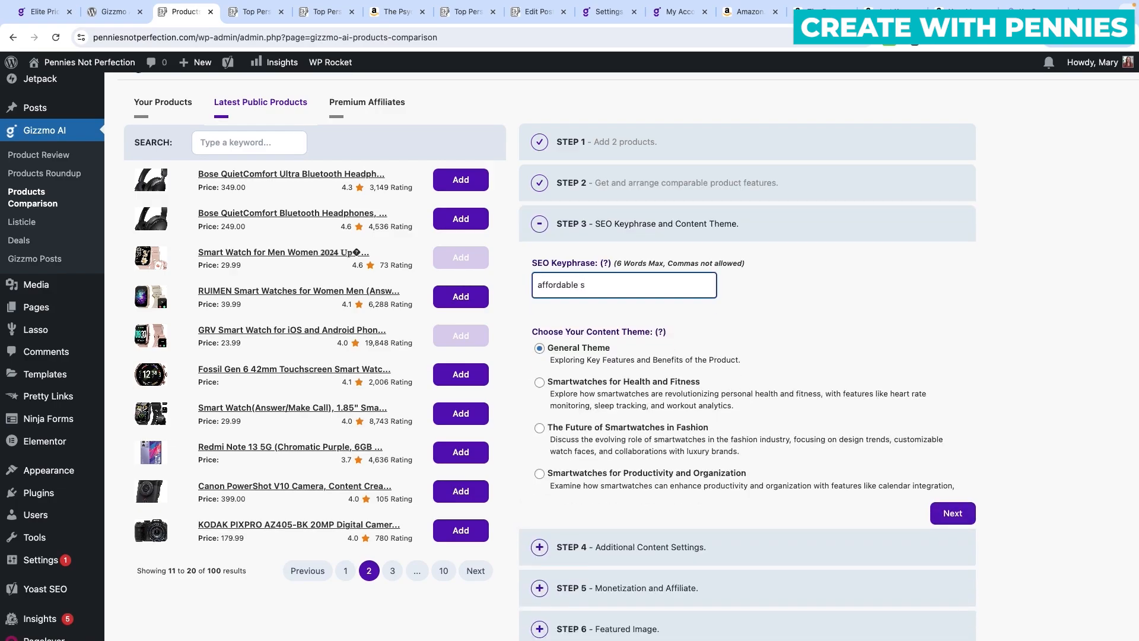
text(smartwatches for women)
scroll(839, 314, down, 2)
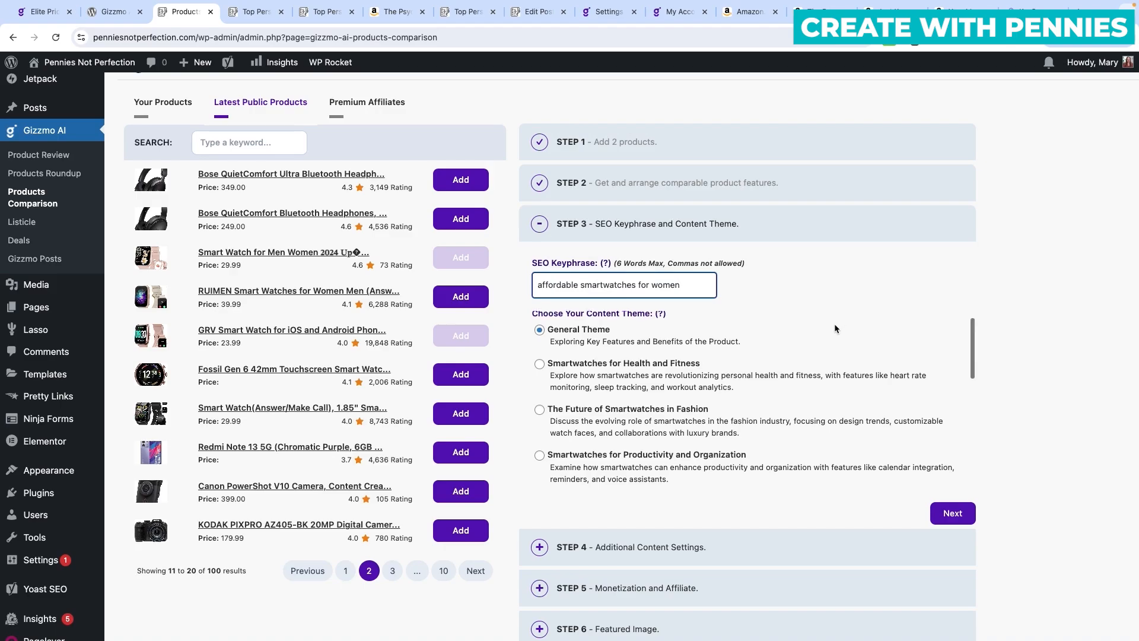
scroll(834, 323, down, 1)
scroll(656, 374, down, 2)
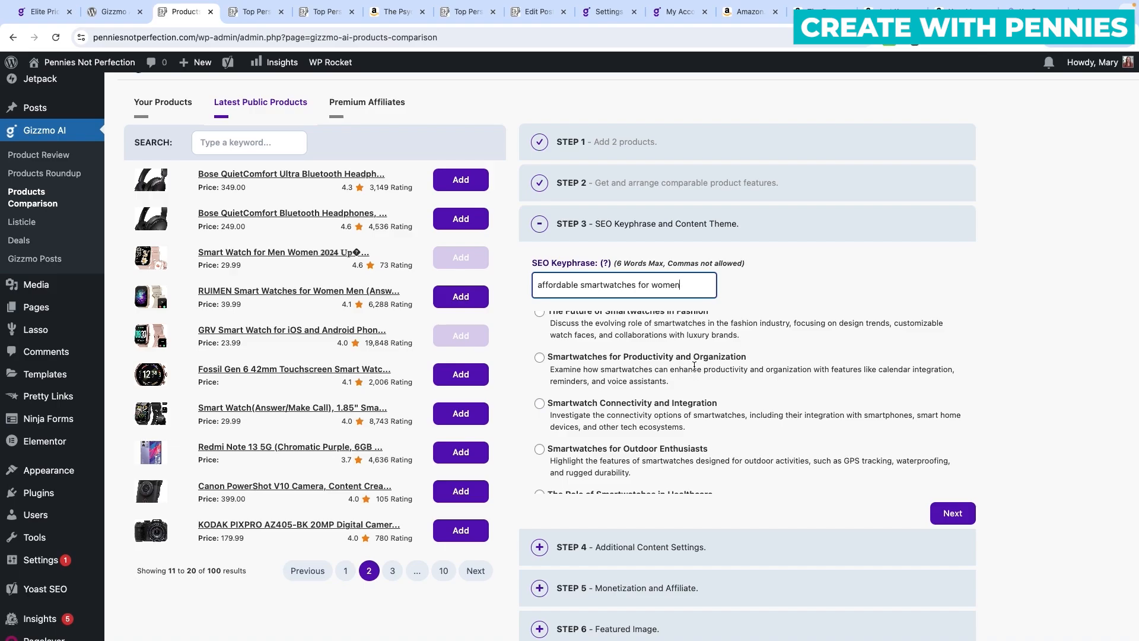
scroll(670, 356, down, 1)
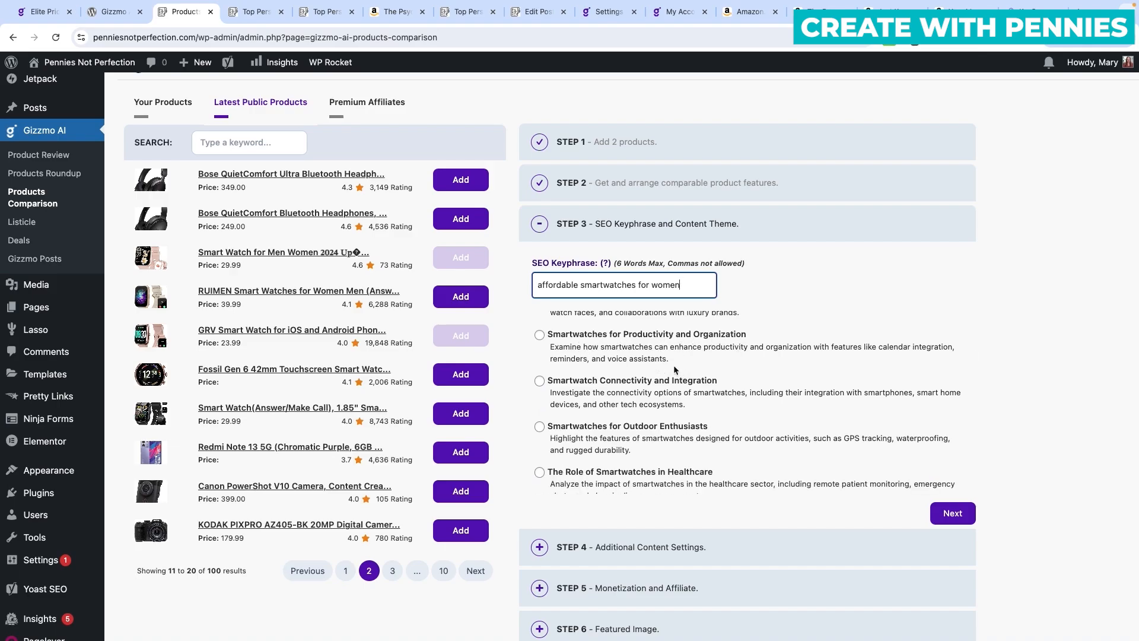
scroll(656, 396, down, 2)
scroll(694, 391, down, 3)
scroll(694, 390, down, 4)
scroll(694, 390, up, 9)
scroll(695, 389, up, 4)
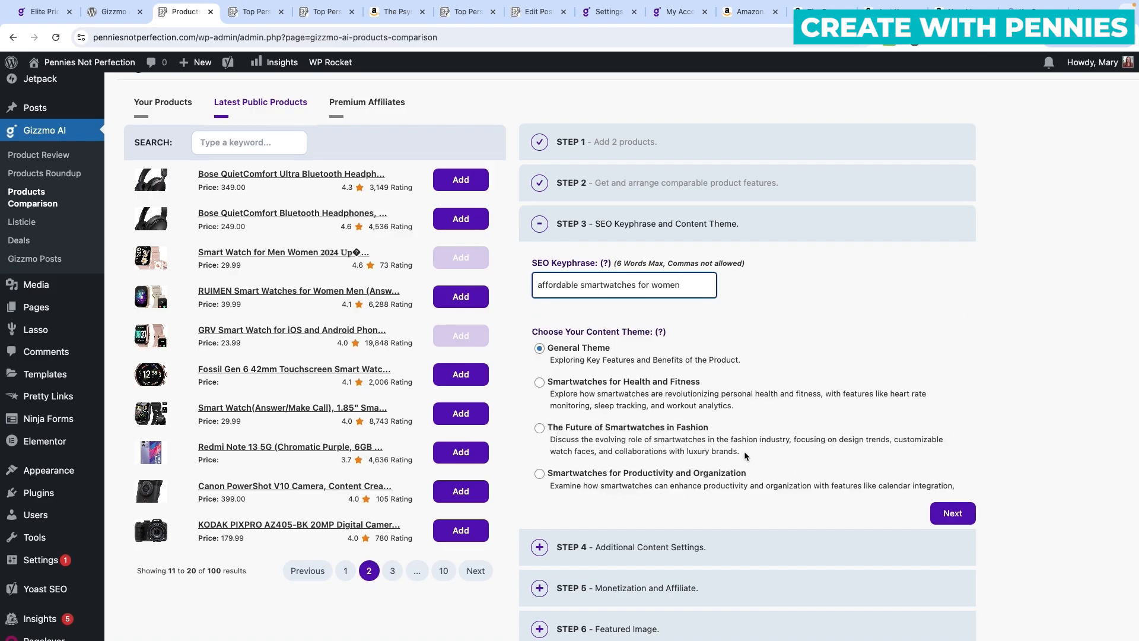
click(683, 476)
Choose the Smartwatches for Productivity and Organization theme and proceed to content settings.
click(539, 474)
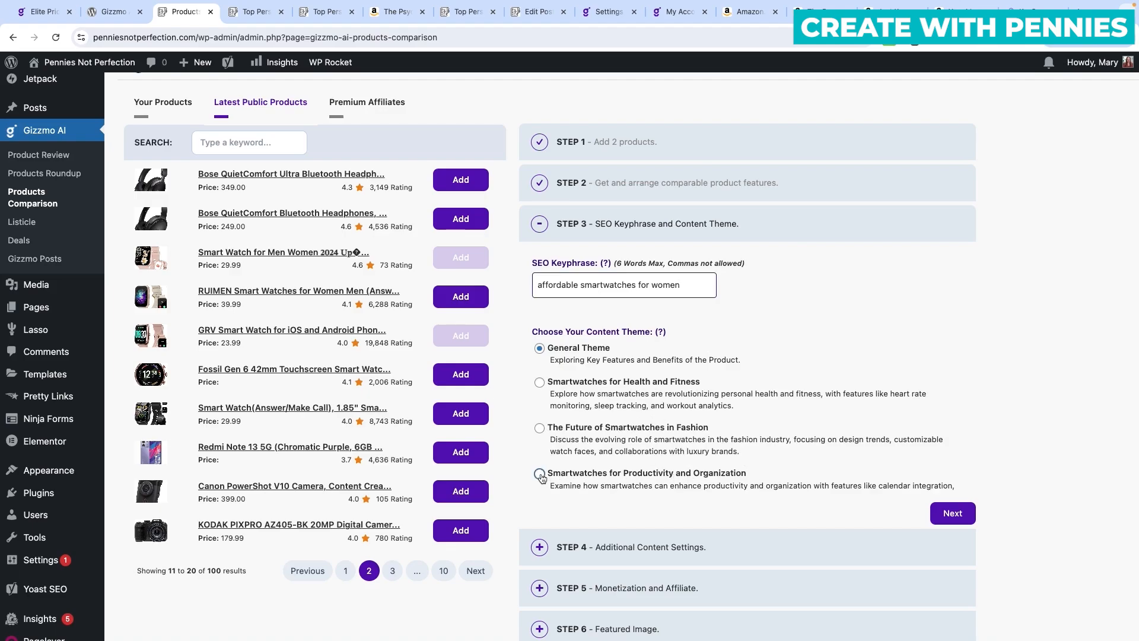
scroll(863, 426, down, 2)
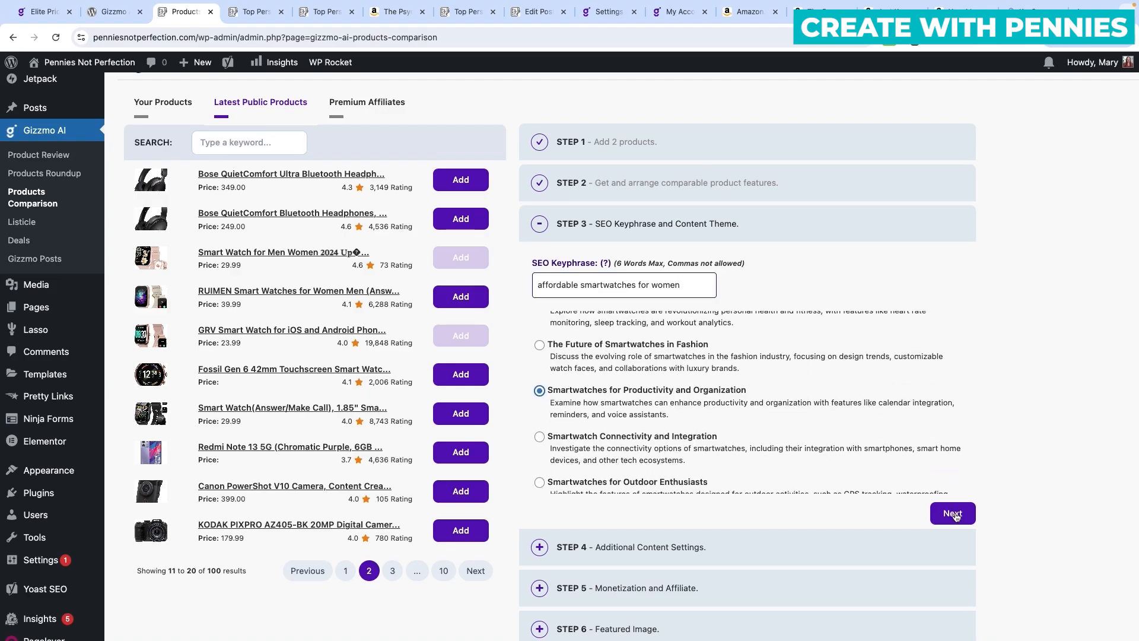
click(952, 514)
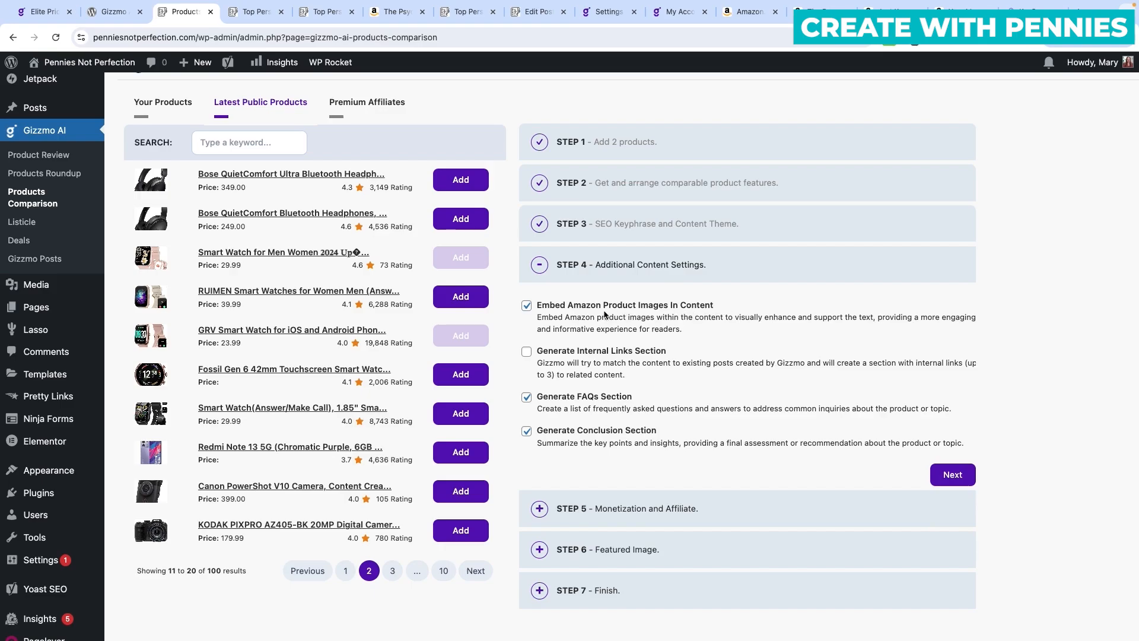
Enable Generate Internal Links Section, disable Generate FAQs Section, and continue to Monetization and Affiliate.
click(526, 352)
click(526, 398)
click(952, 474)
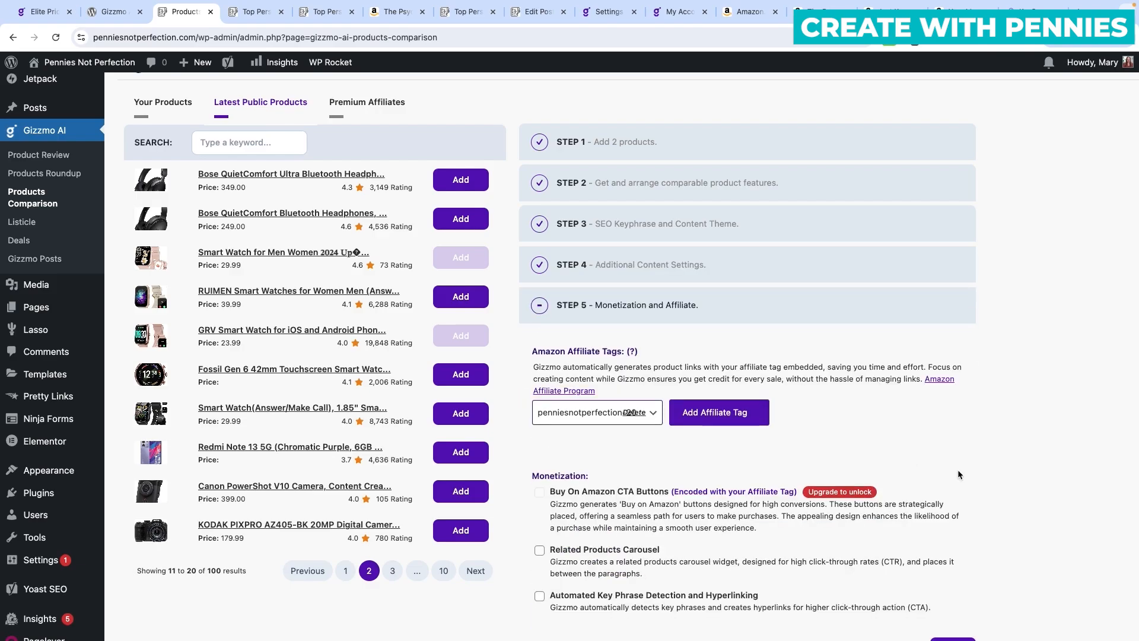
scroll(729, 400, down, 2)
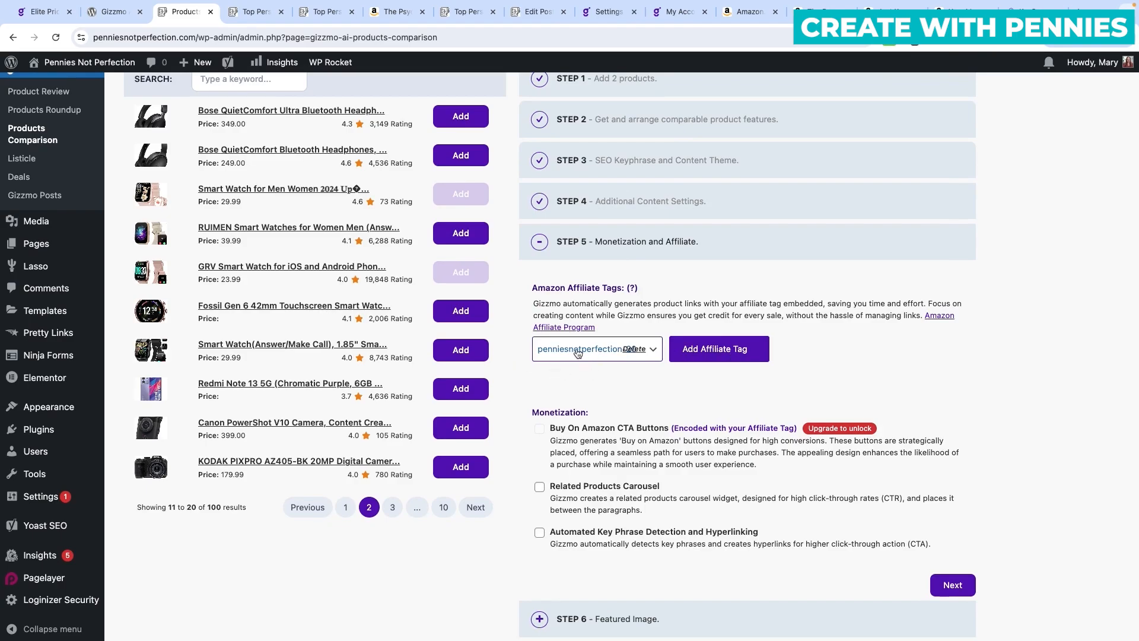
scroll(657, 267, down, 3)
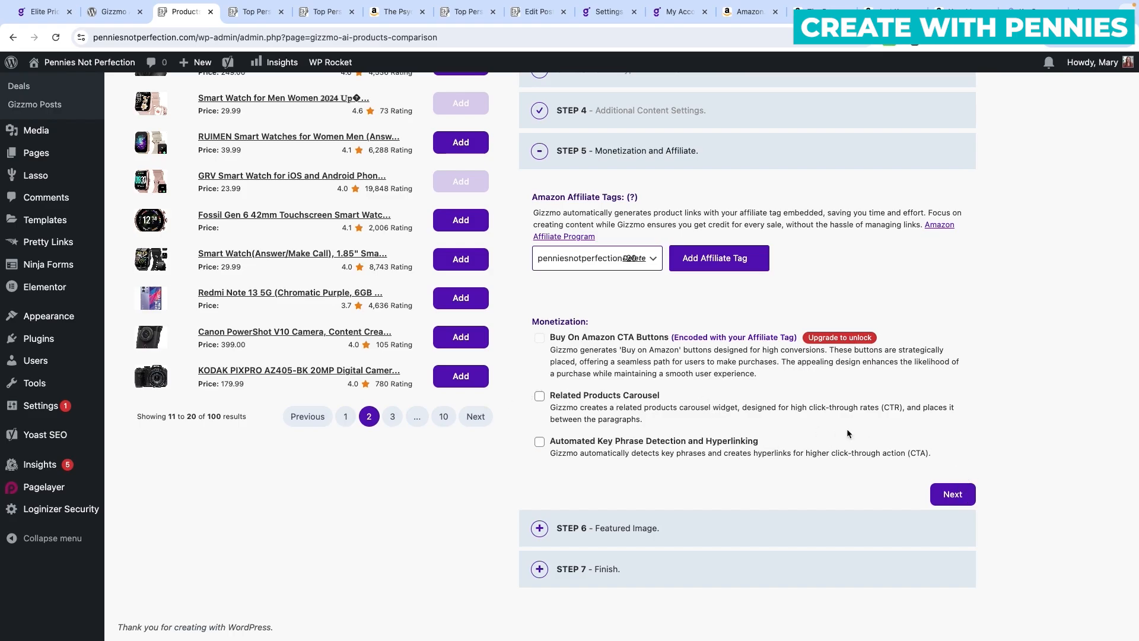
Set the pink 08:30 watch photo as the featured image and save the comparison as a draft.
click(953, 496)
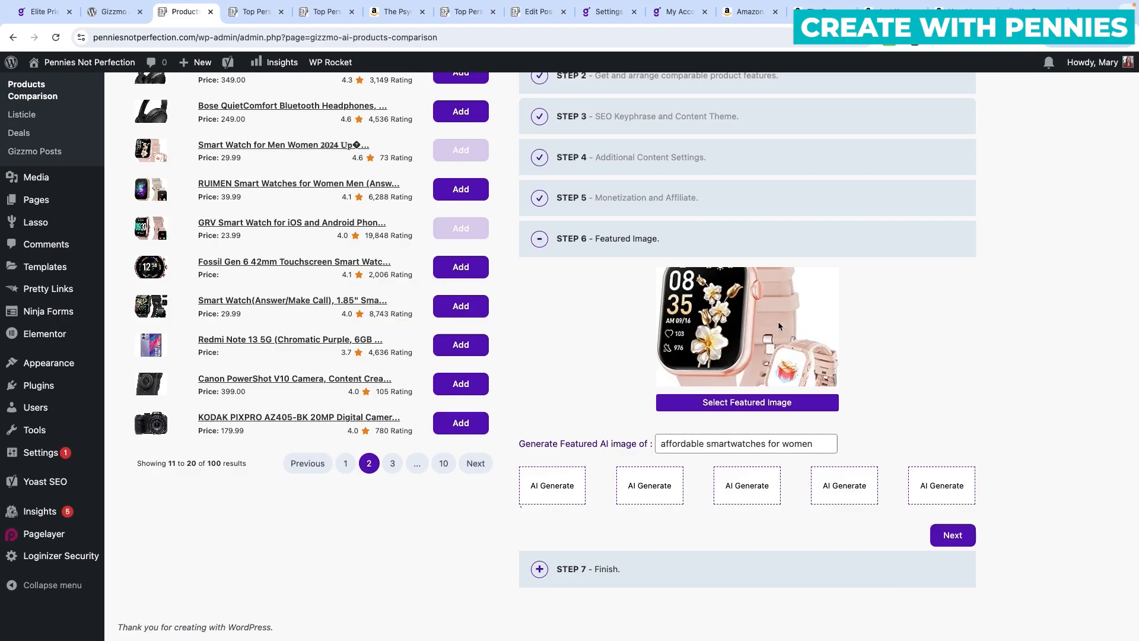
click(754, 405)
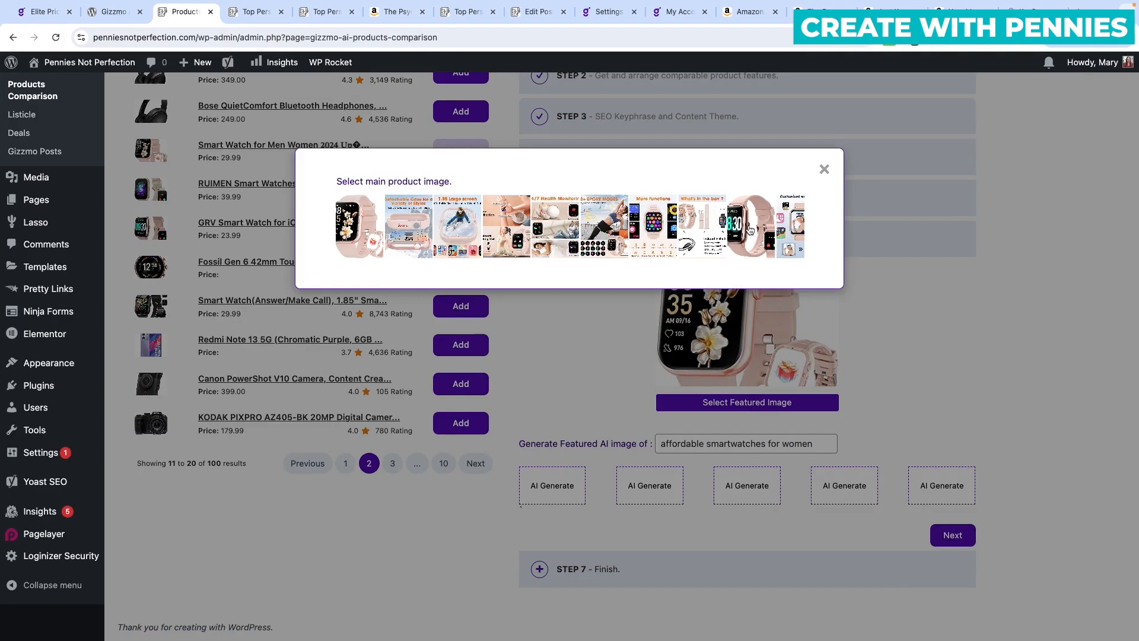
click(756, 231)
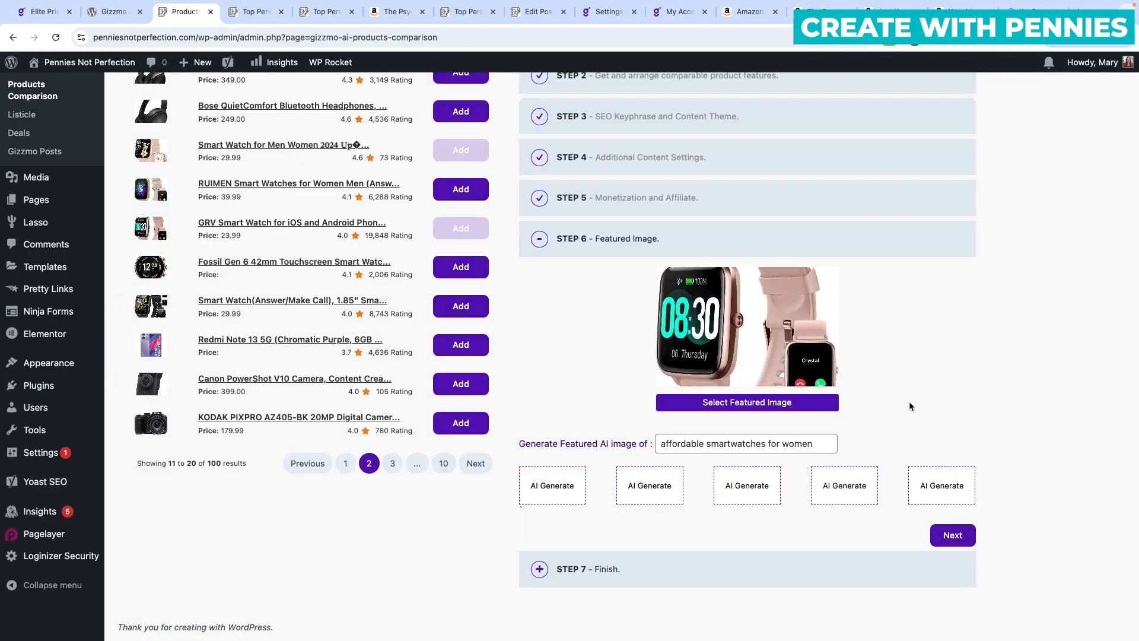
click(766, 404)
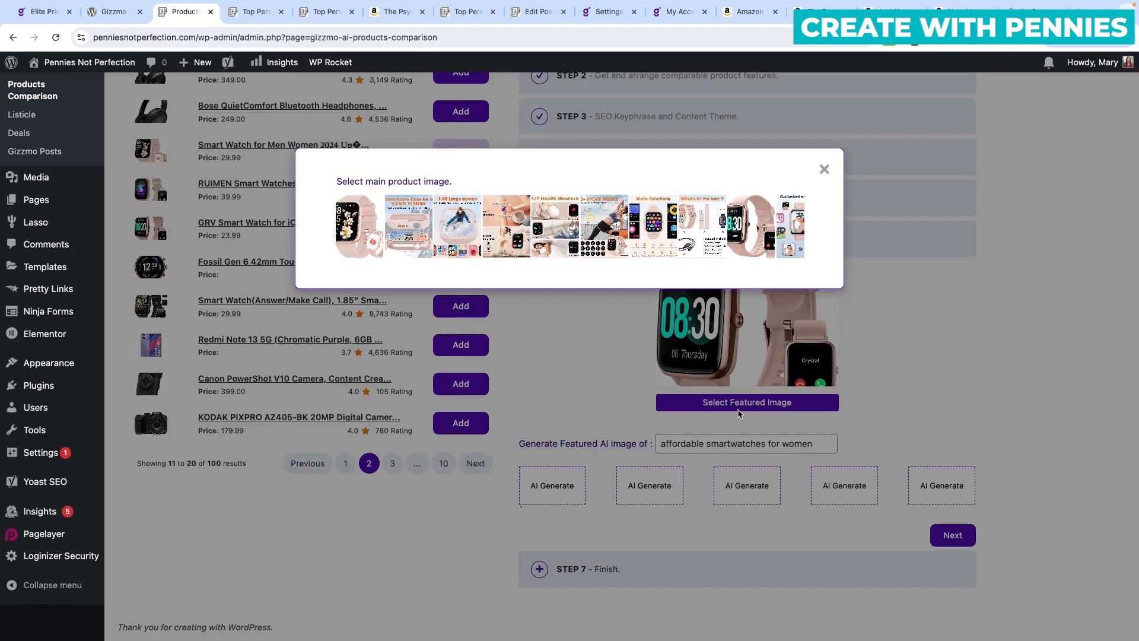
click(648, 235)
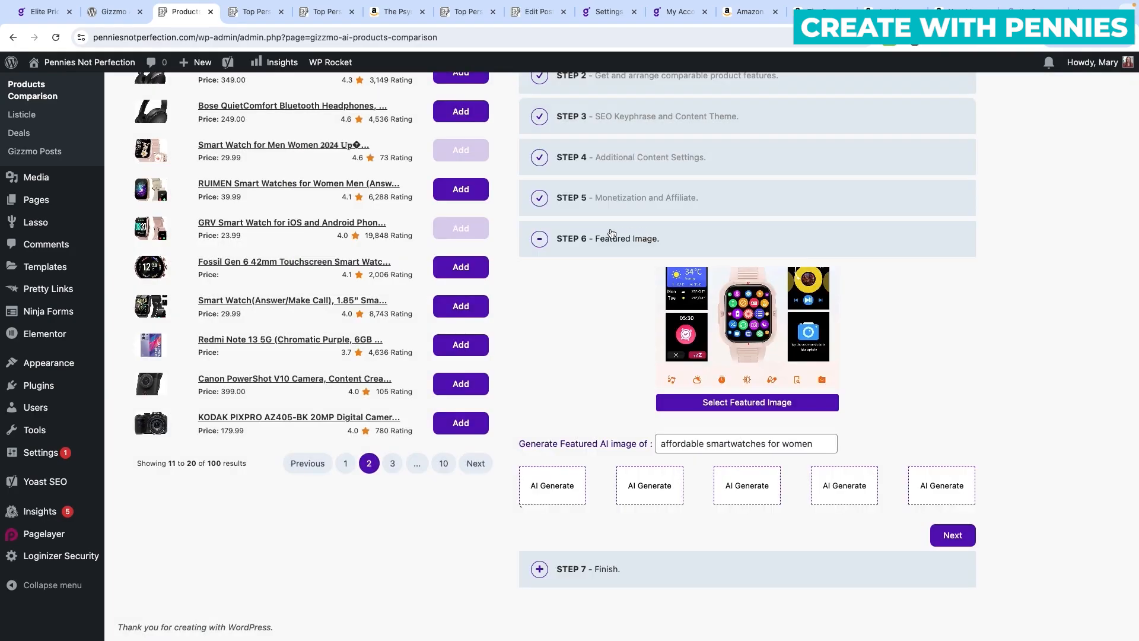
click(779, 411)
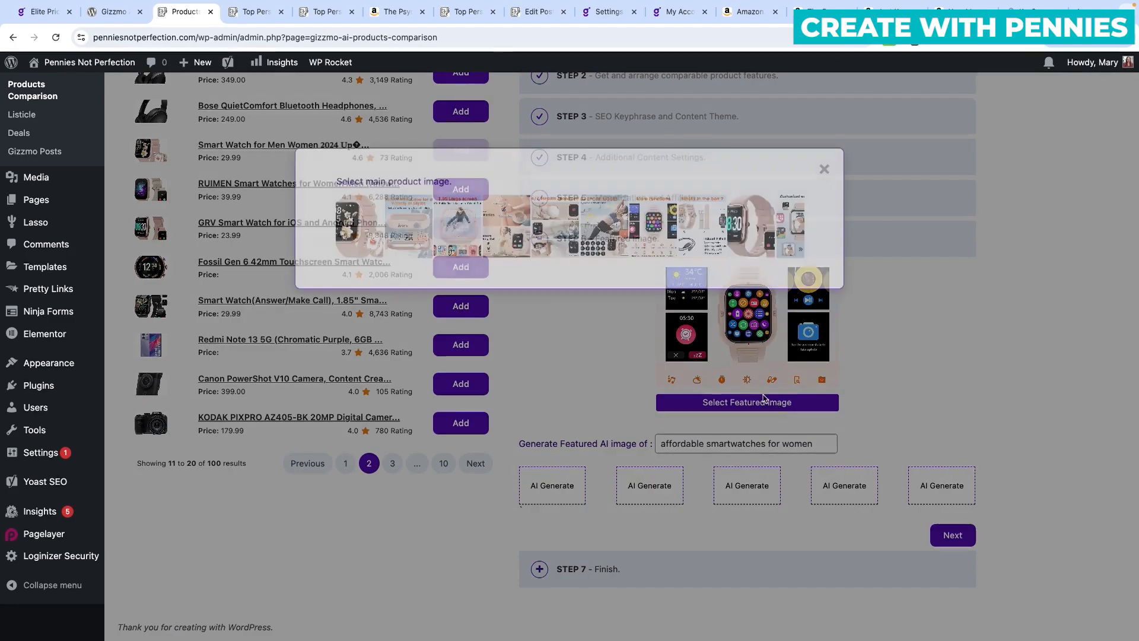
click(743, 229)
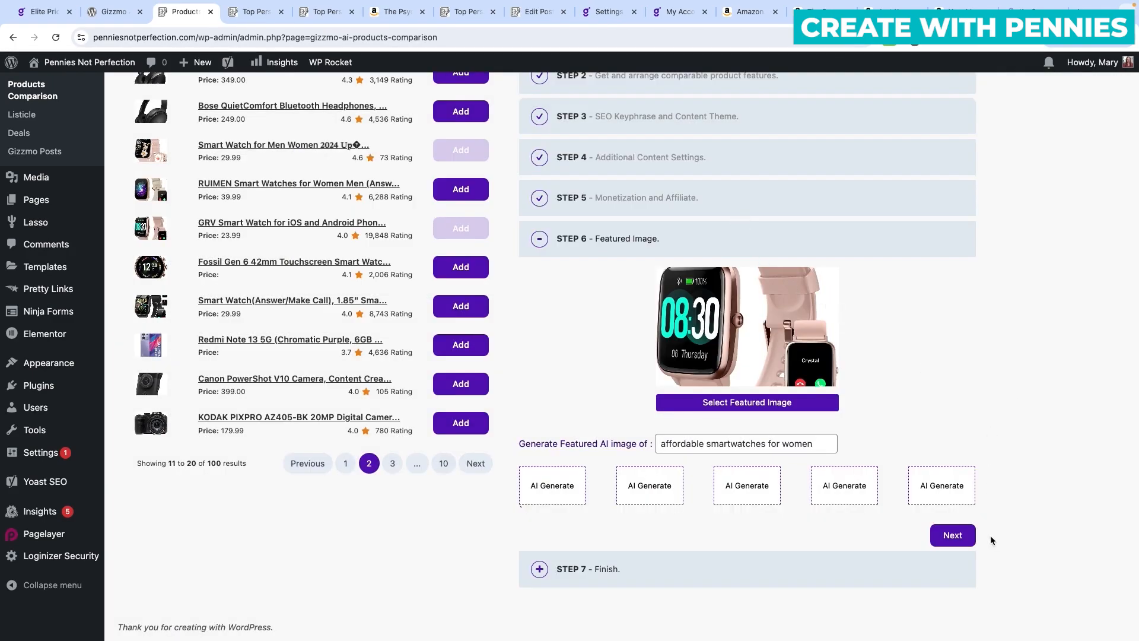
click(953, 535)
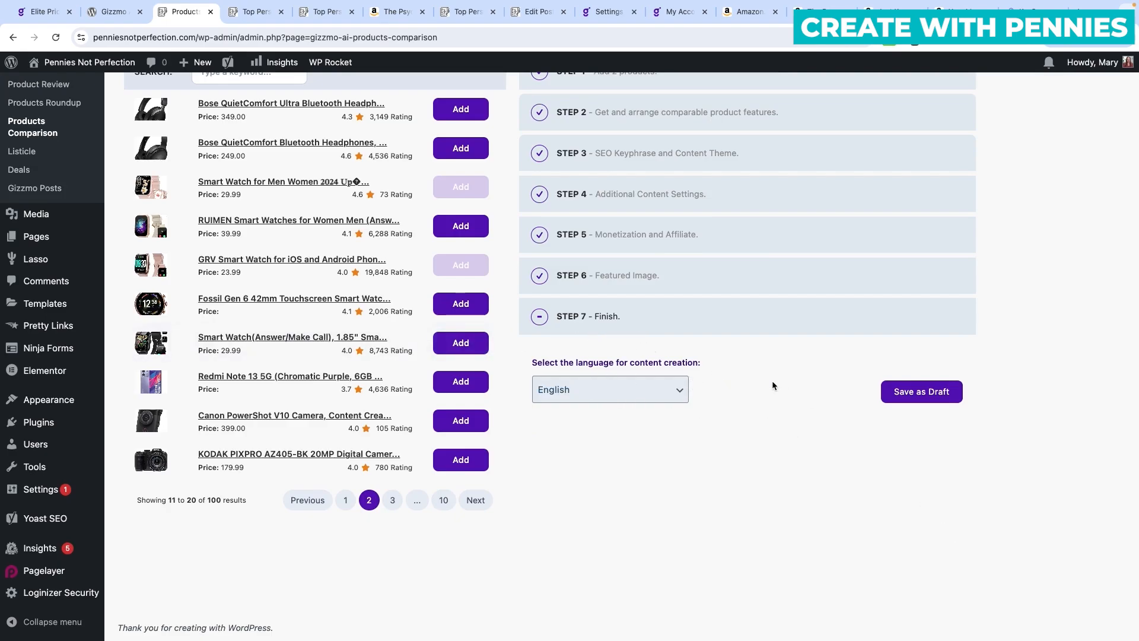
click(933, 392)
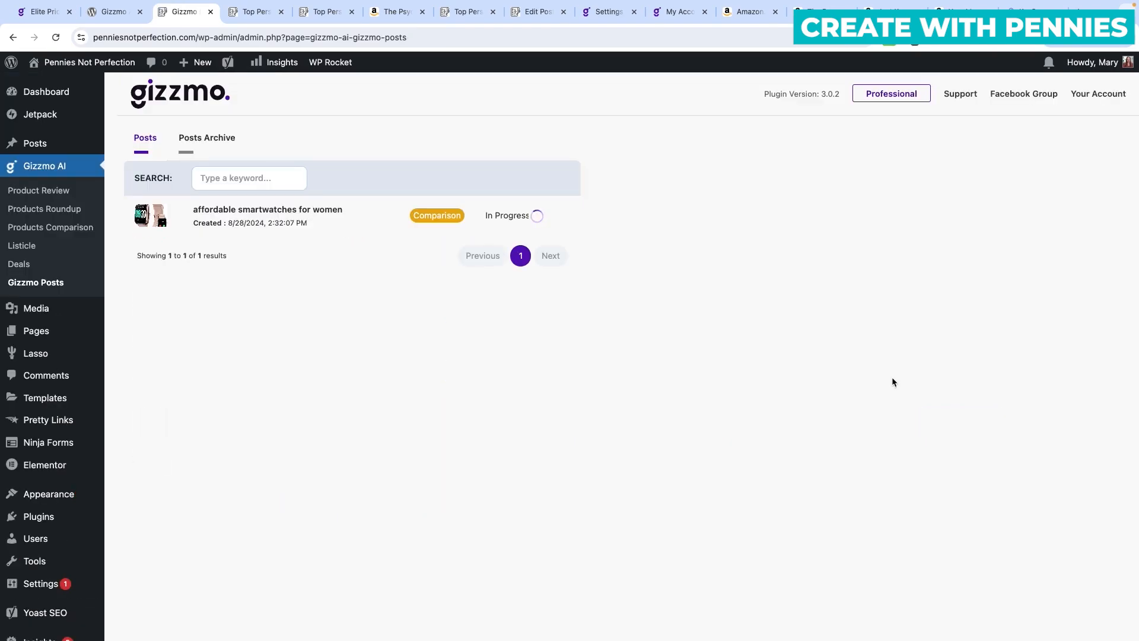
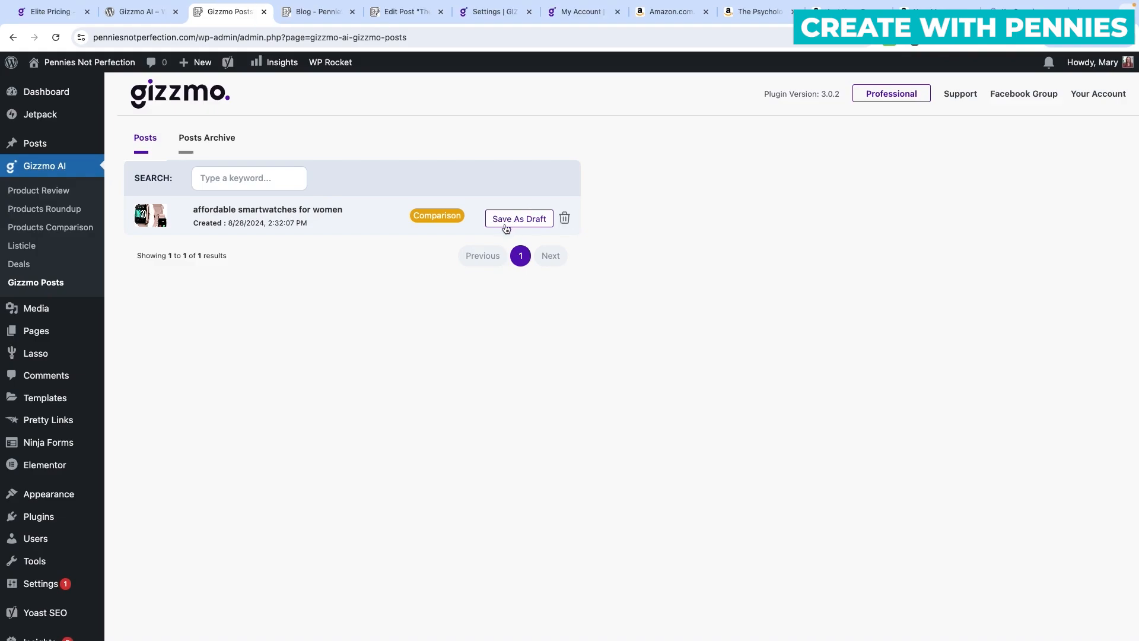
Save the Affordable Smartwatches for Women comparison as a draft and open its preview from Posts Archive.
click(506, 228)
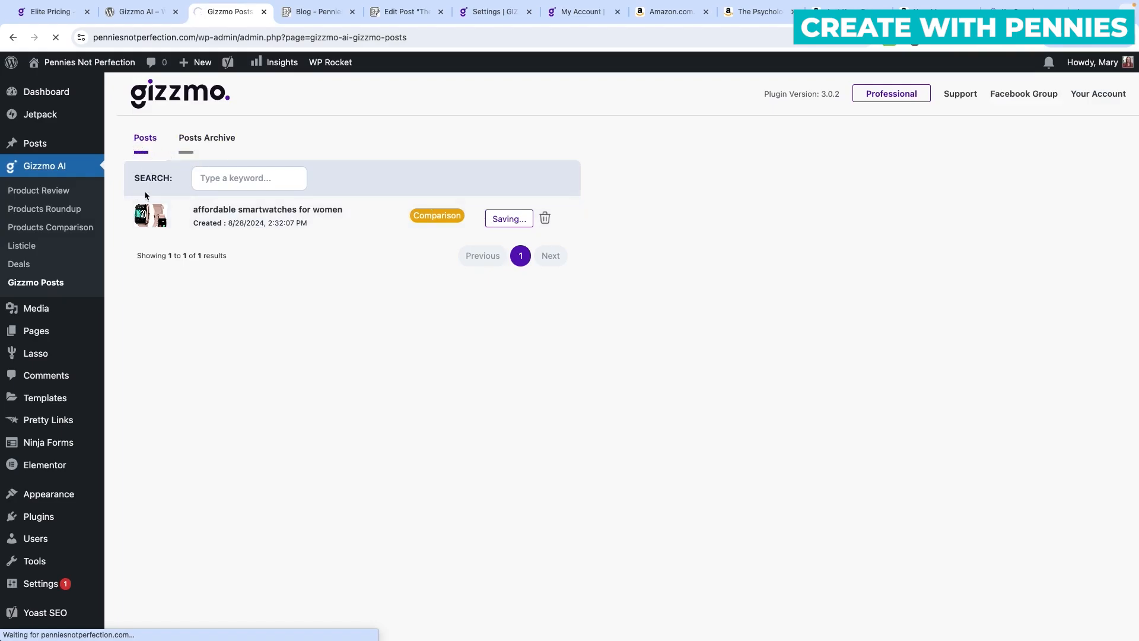
click(213, 138)
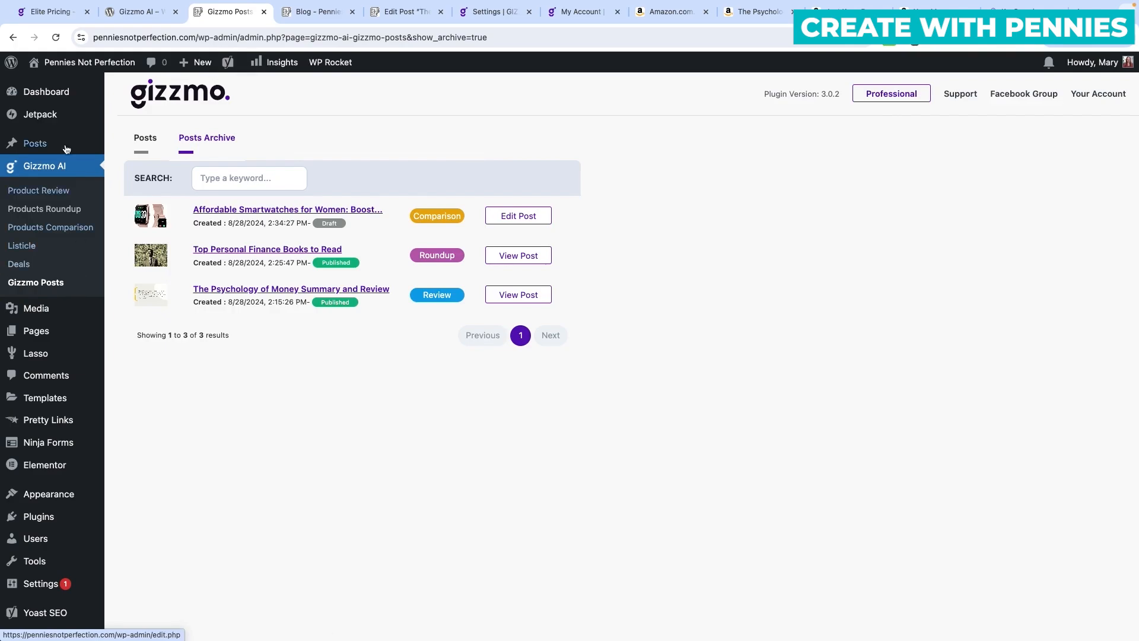
mouse_move(43, 149)
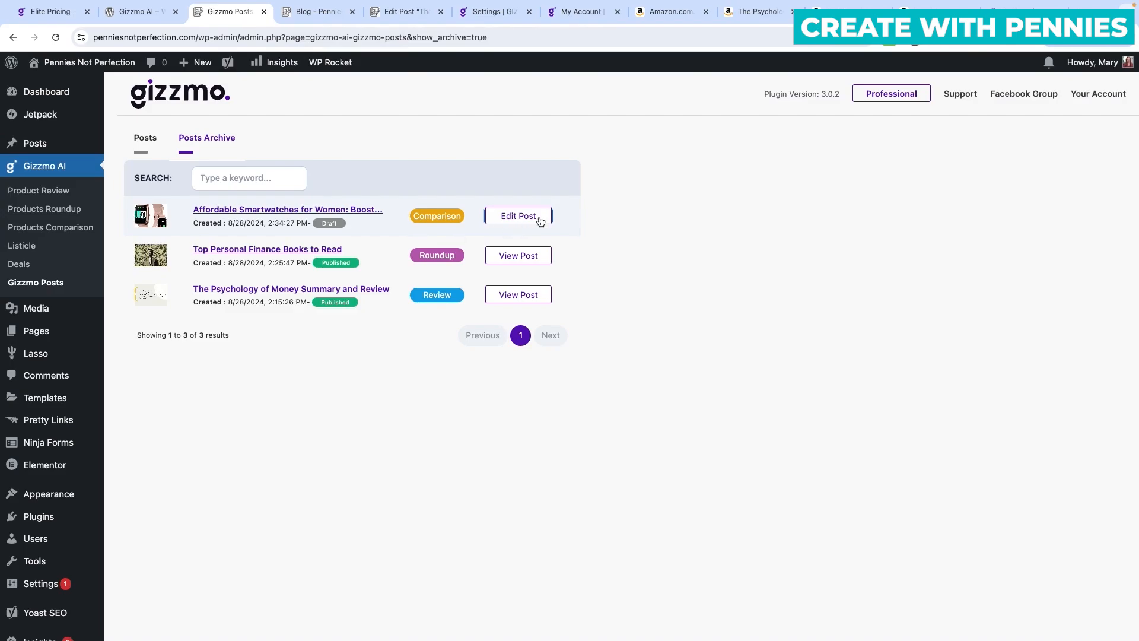
click(291, 212)
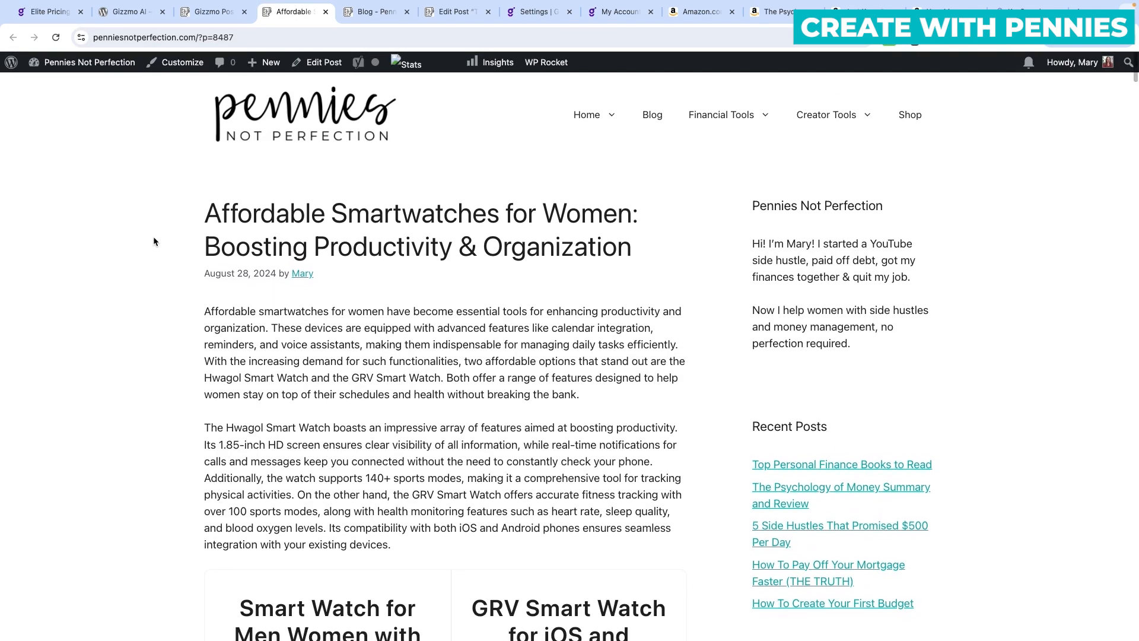
Open the published Top Personal Finance Books to Read post, then return to the smartwatch preview.
click(211, 11)
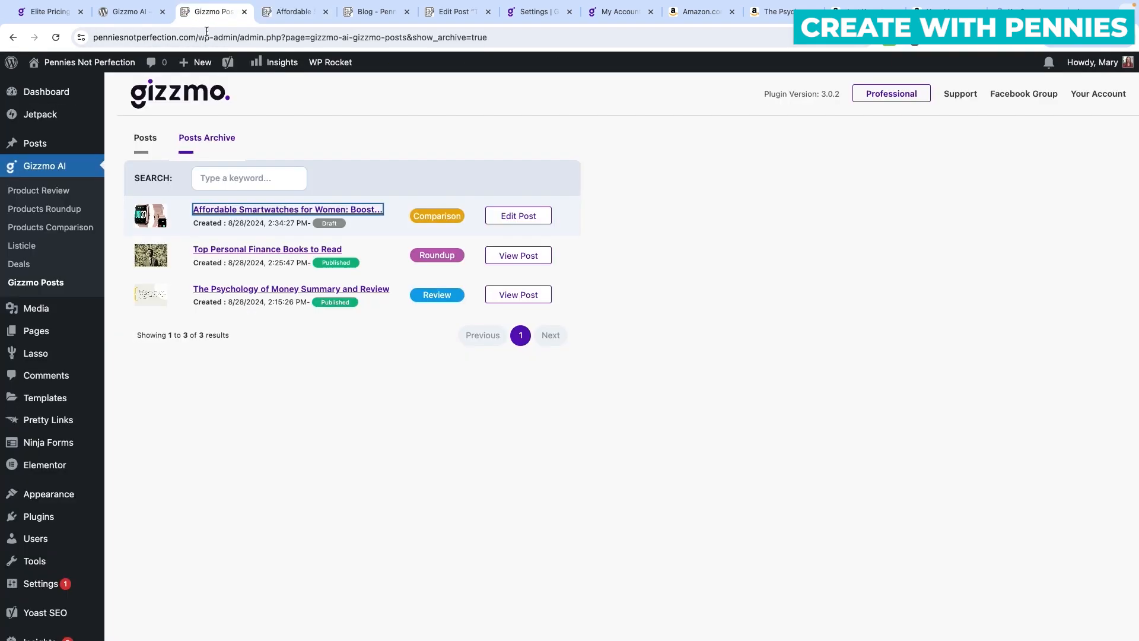
click(246, 252)
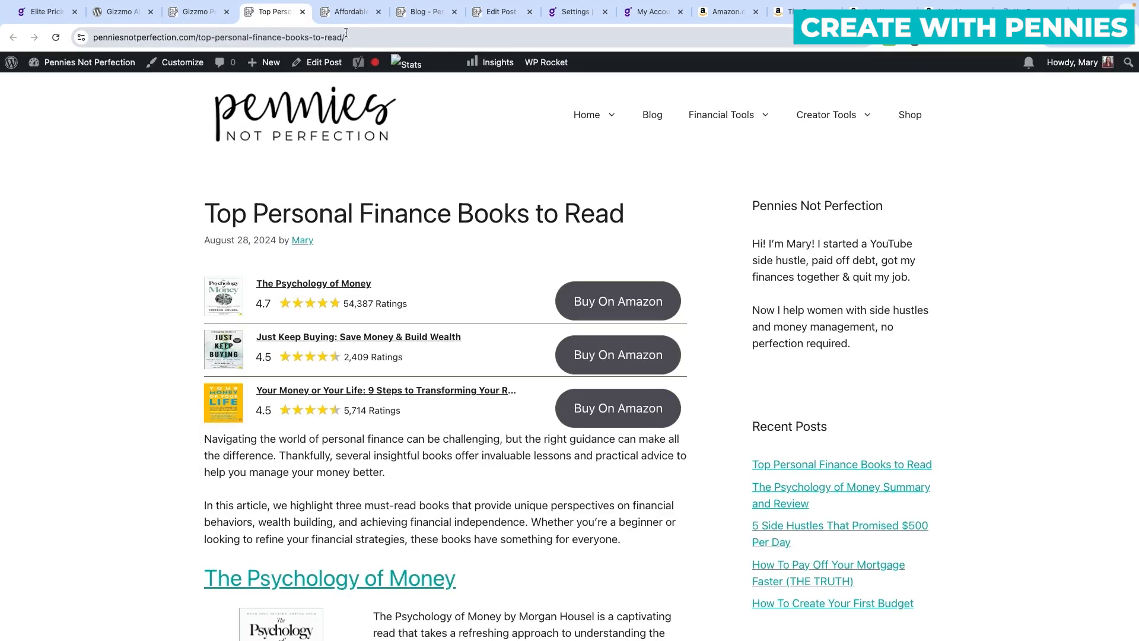
click(345, 13)
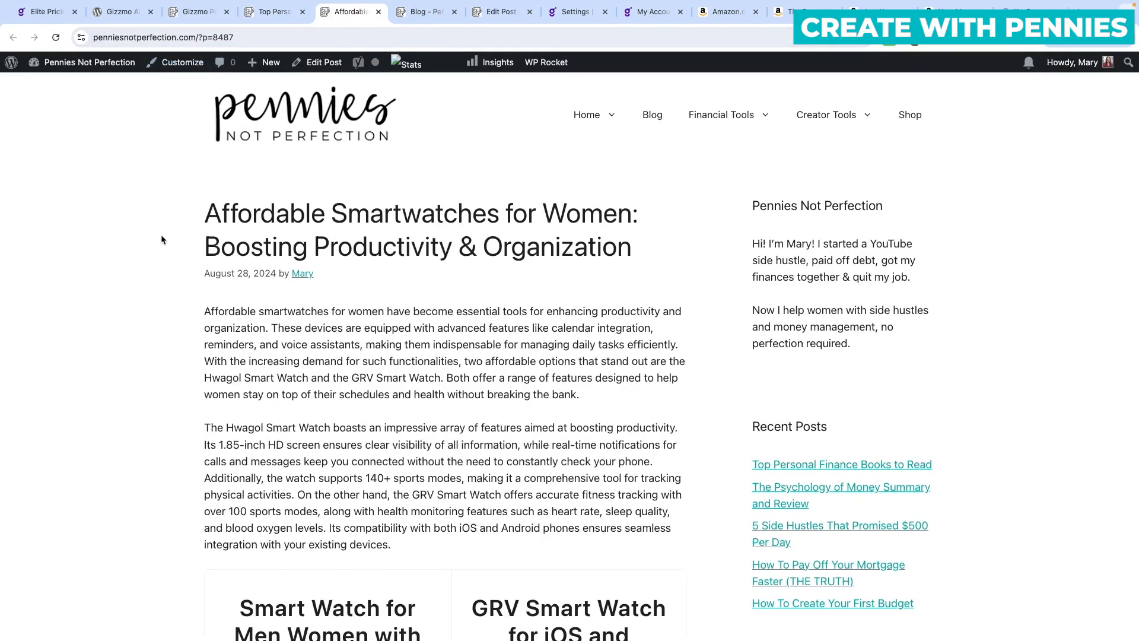
Read through the smartwatch draft preview and return to the generated posts archive.
scroll(162, 240, down, 3)
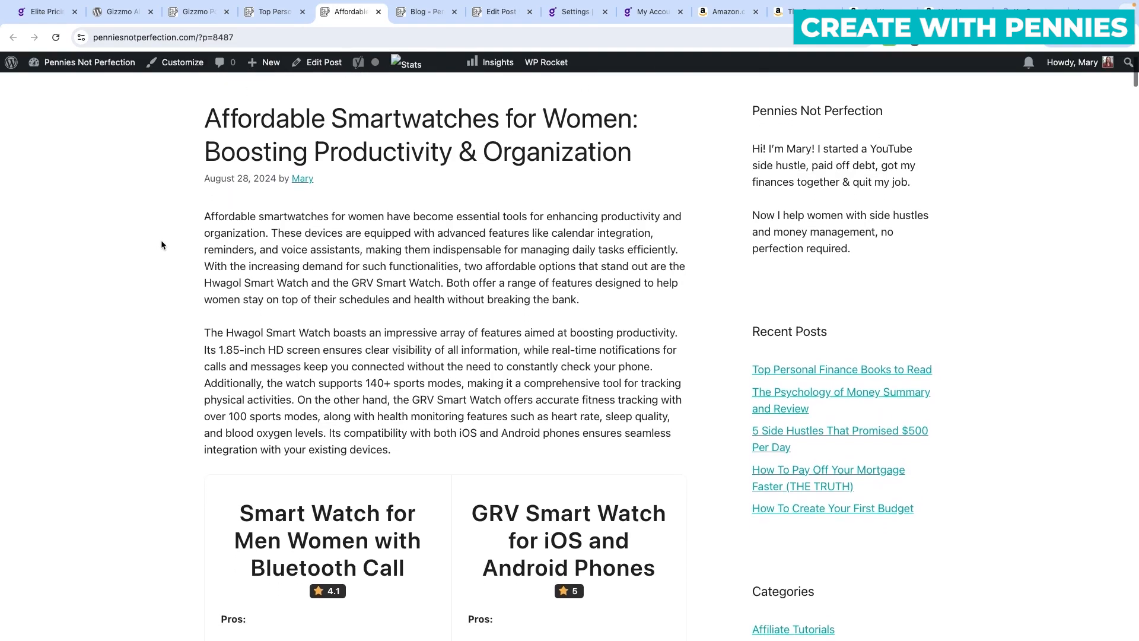
scroll(162, 245, down, 3)
scroll(161, 244, down, 5)
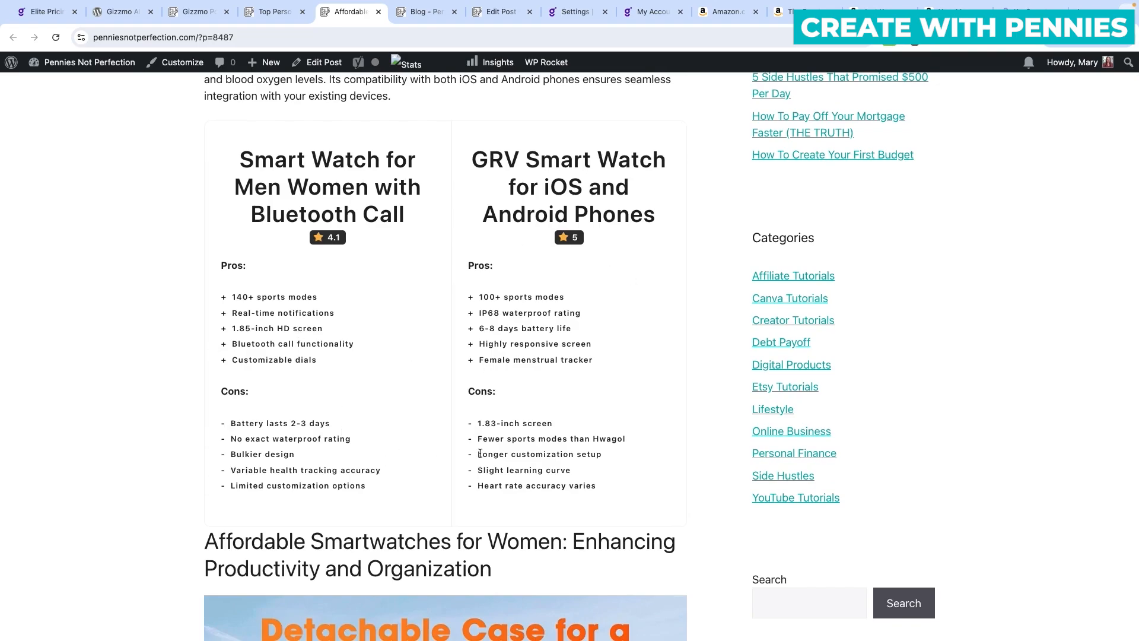
scroll(479, 453, down, 7)
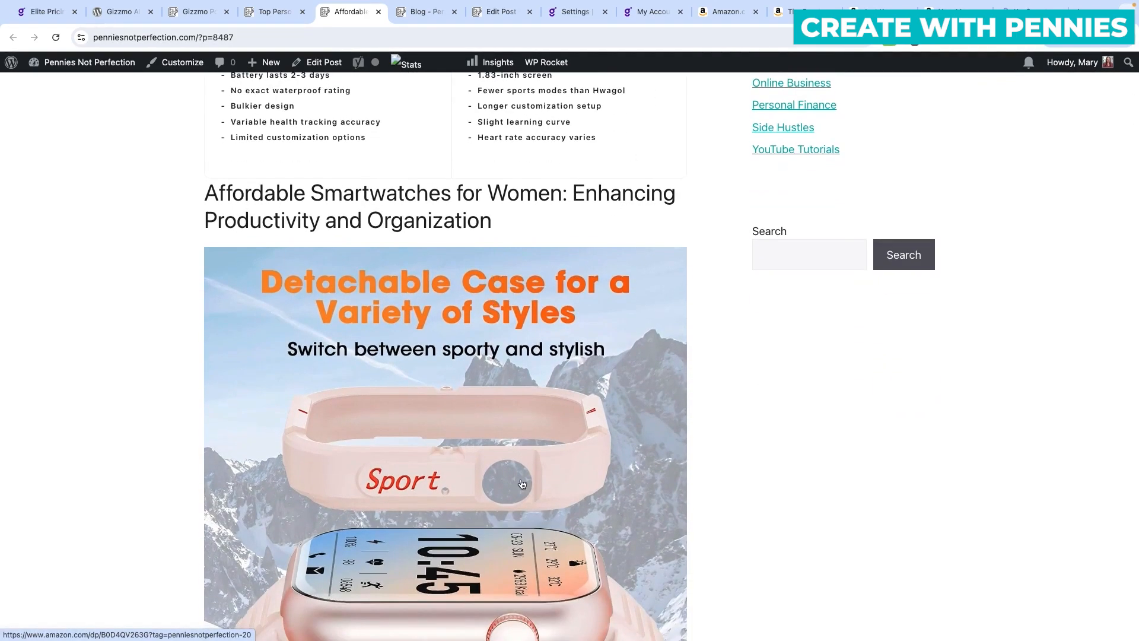
scroll(522, 484, down, 12)
scroll(515, 468, down, 10)
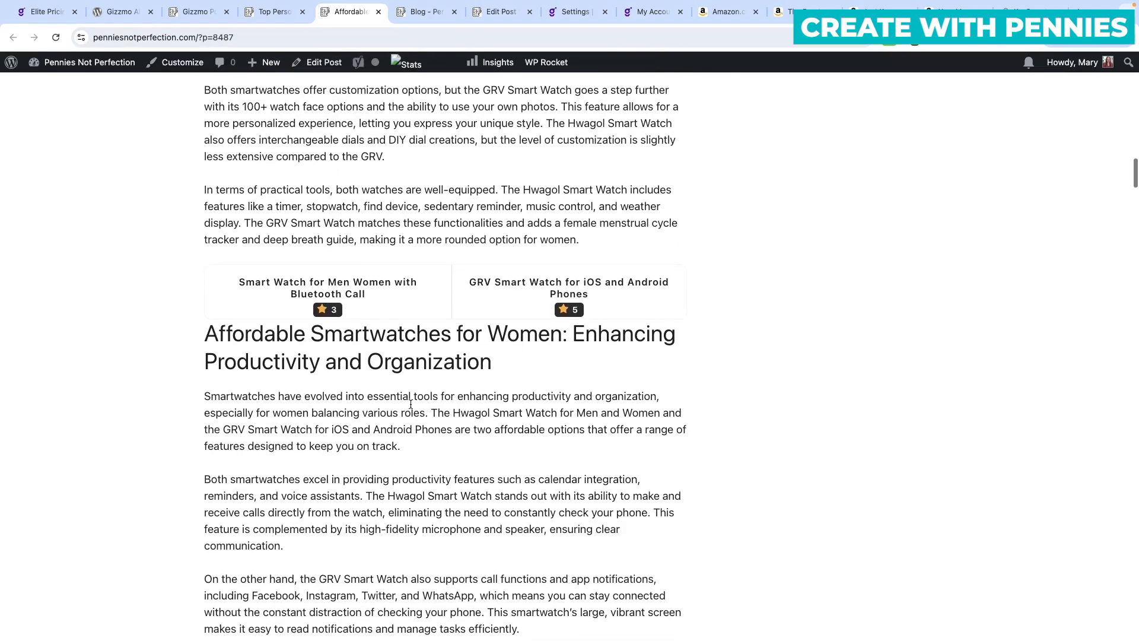
scroll(521, 380, down, 2)
scroll(304, 384, down, 8)
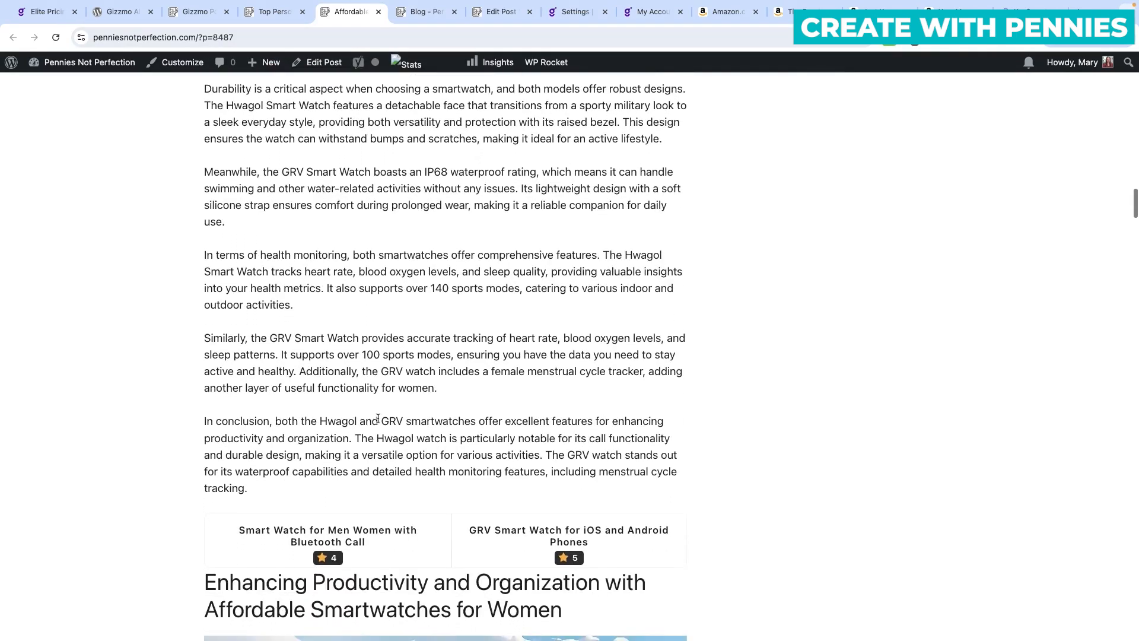
scroll(370, 415, down, 5)
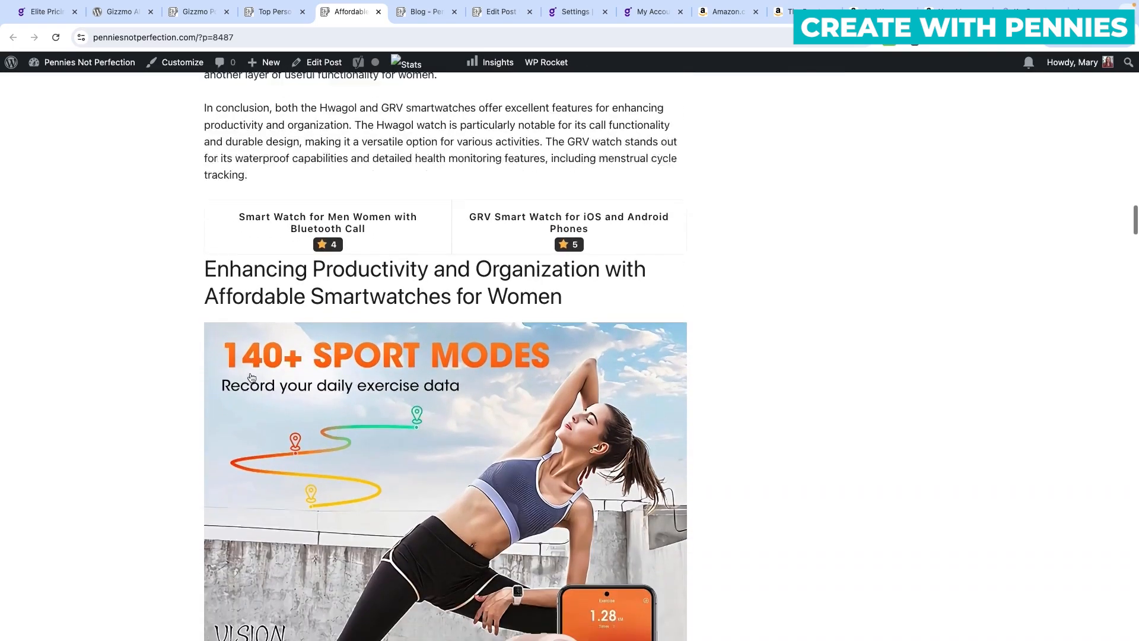
scroll(252, 378, down, 1)
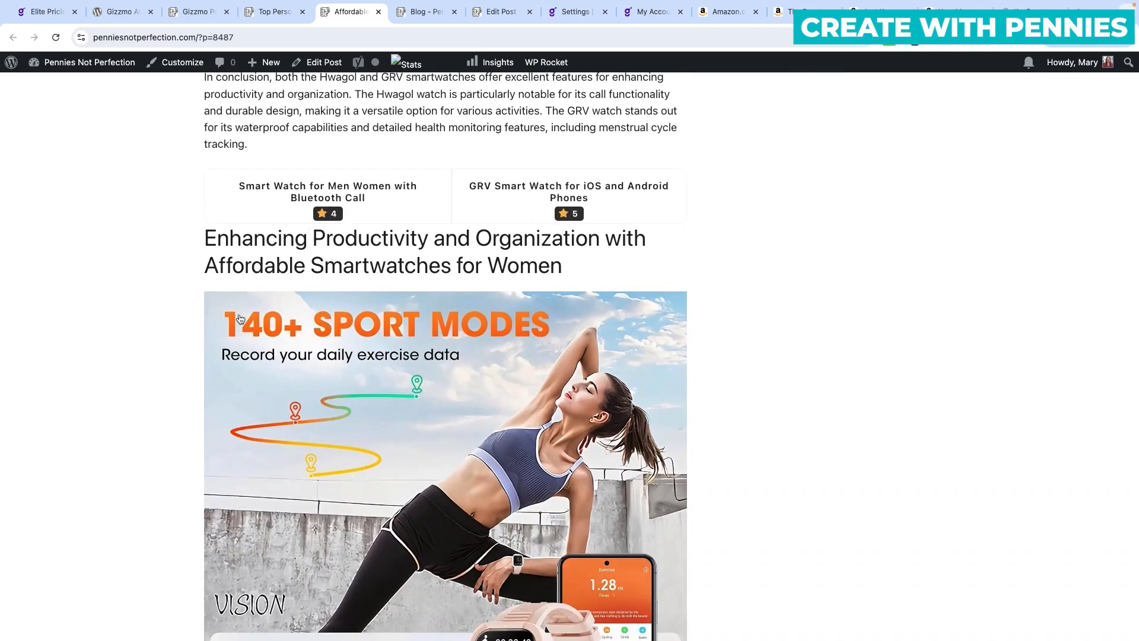
scroll(239, 318, down, 20)
scroll(283, 272, down, 20)
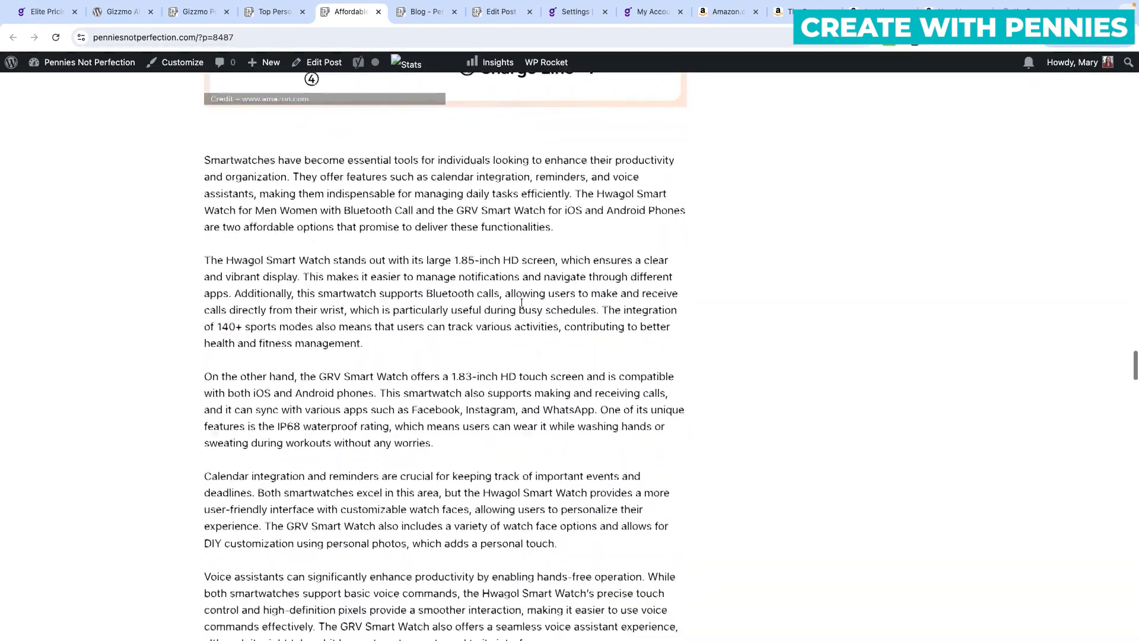
scroll(475, 359, down, 4)
scroll(482, 353, down, 16)
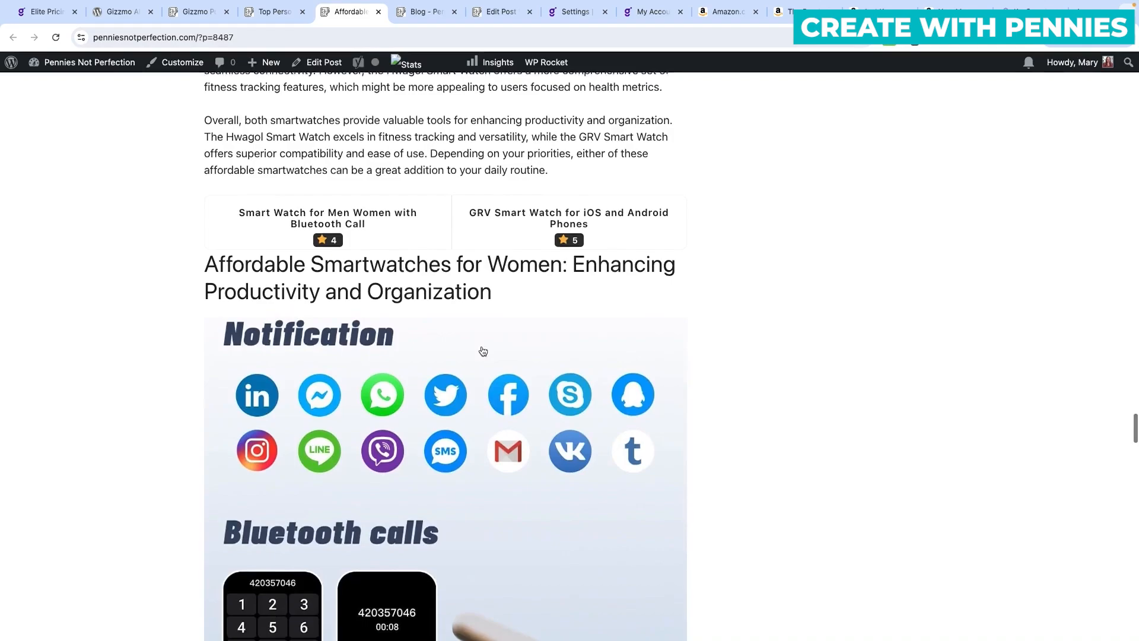
scroll(481, 351, down, 4)
scroll(480, 351, up, 5)
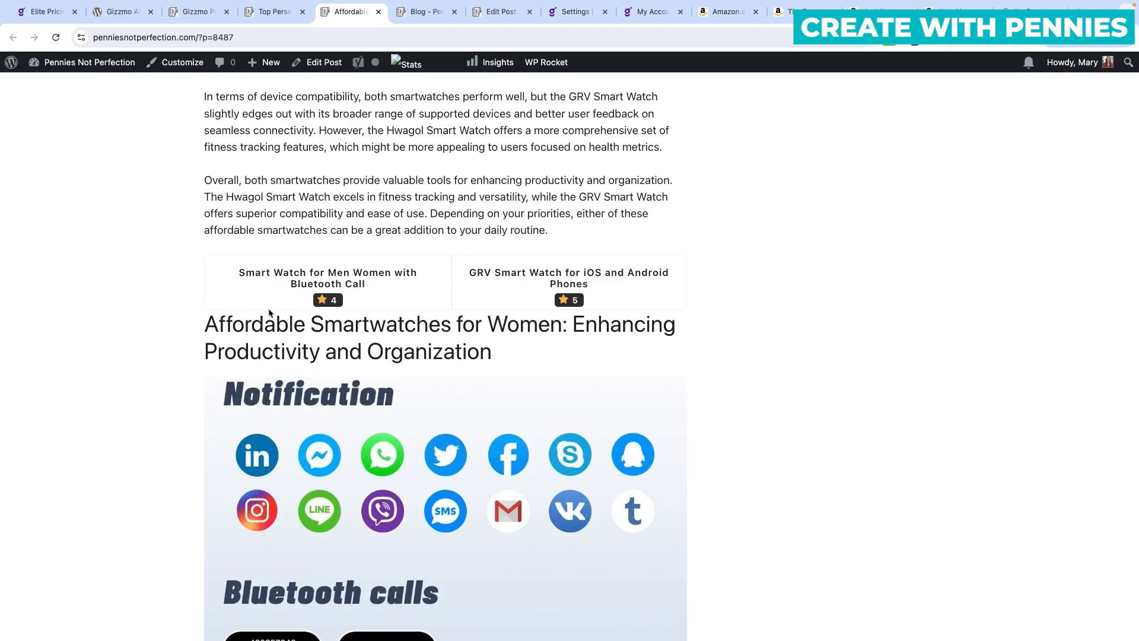
scroll(483, 371, down, 1)
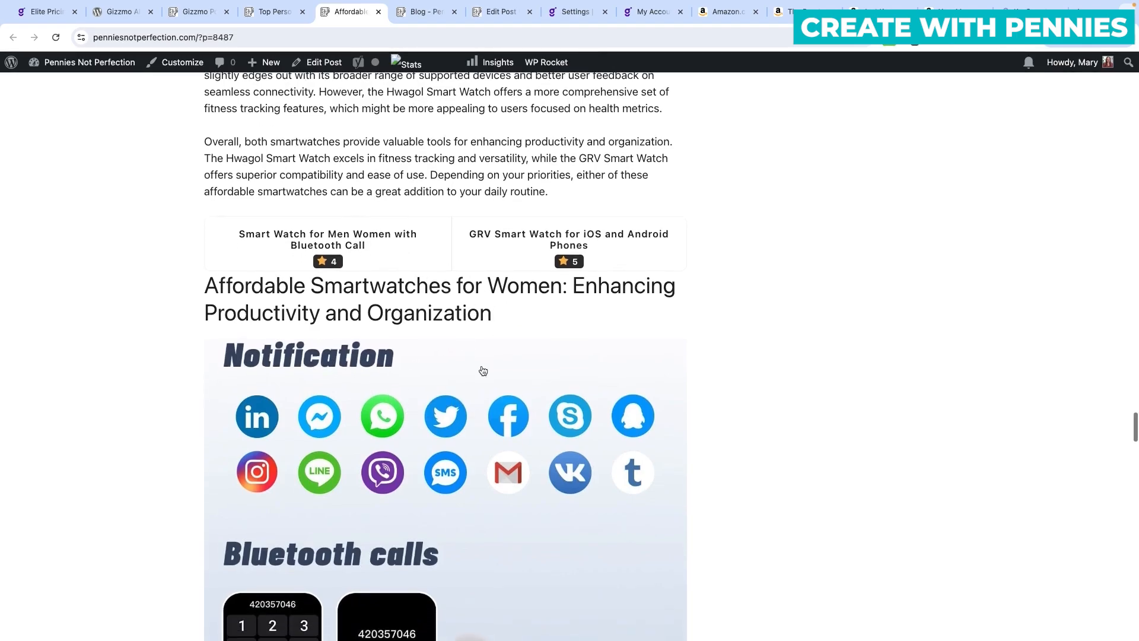
click(195, 15)
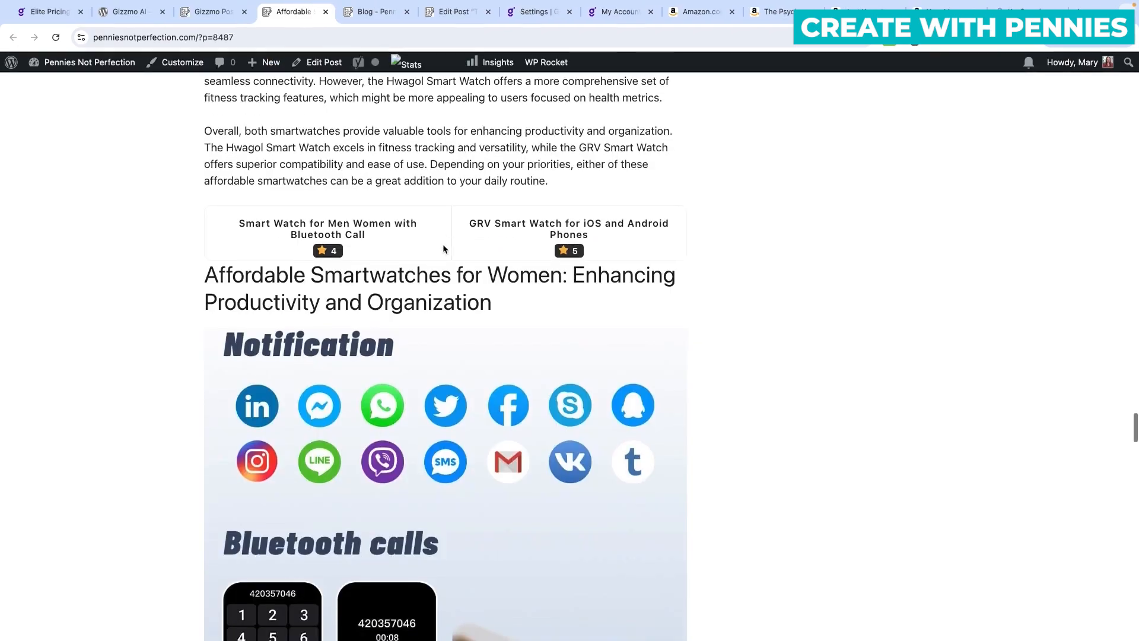
scroll(442, 244, down, 20)
scroll(443, 249, down, 20)
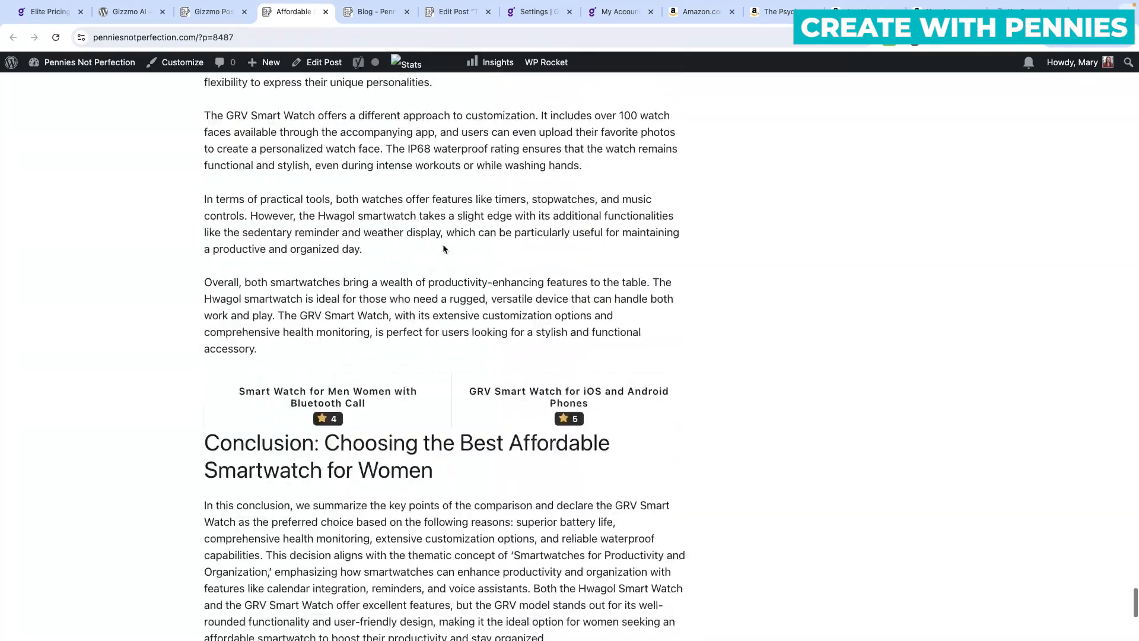
scroll(444, 249, down, 6)
scroll(443, 249, up, 4)
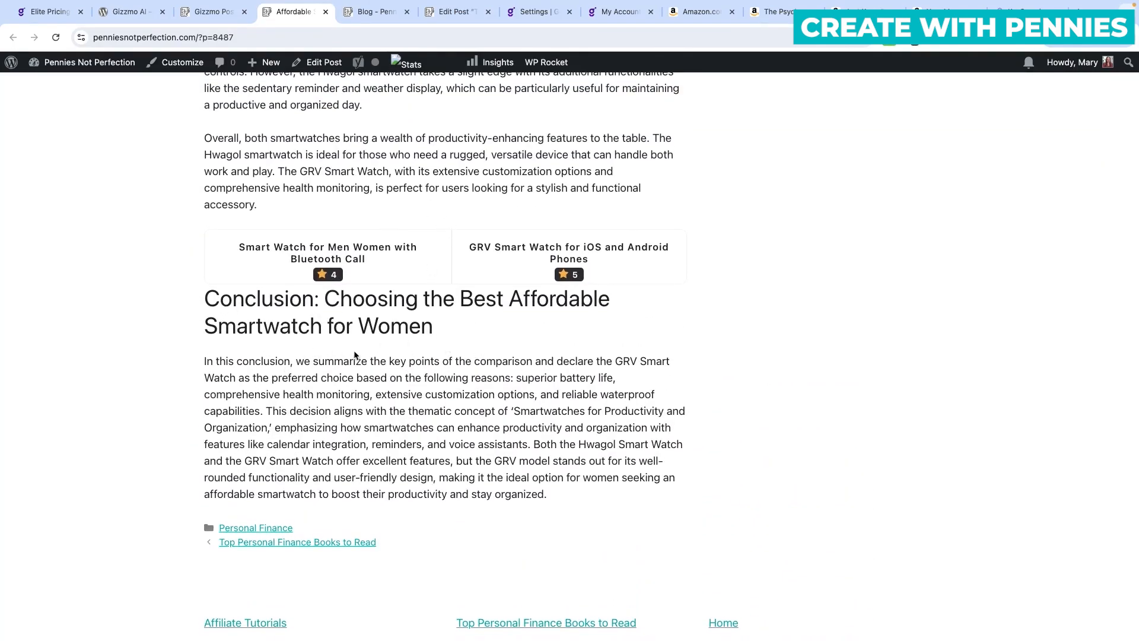
click(213, 12)
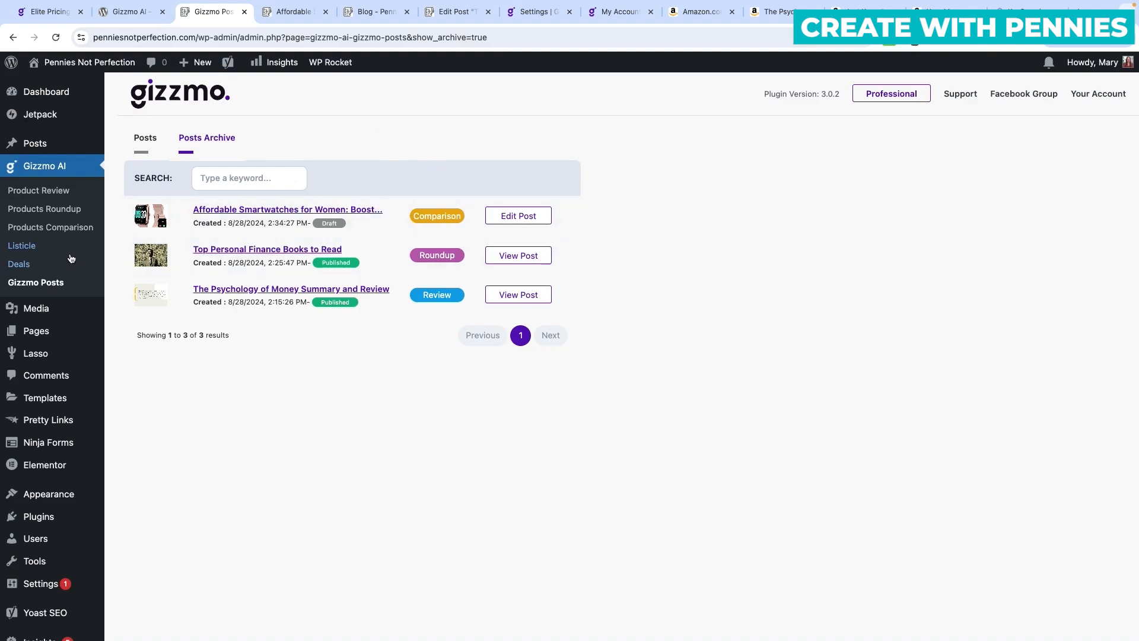
Start a new listicle with subject 'personal finance book' and get topic suggestions.
click(22, 245)
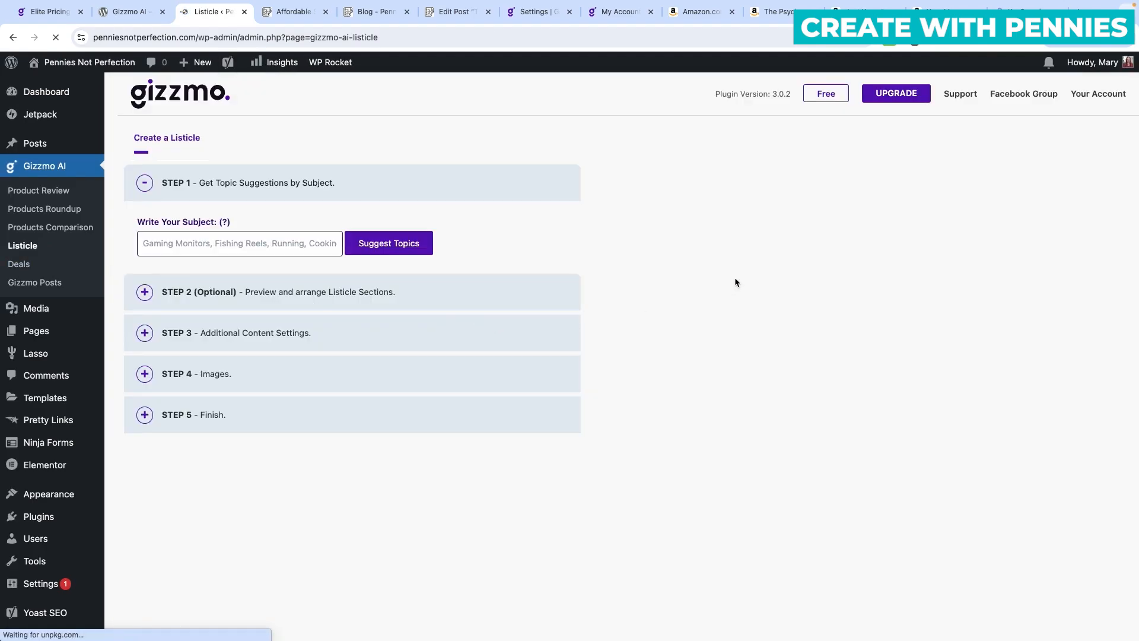
click(180, 243)
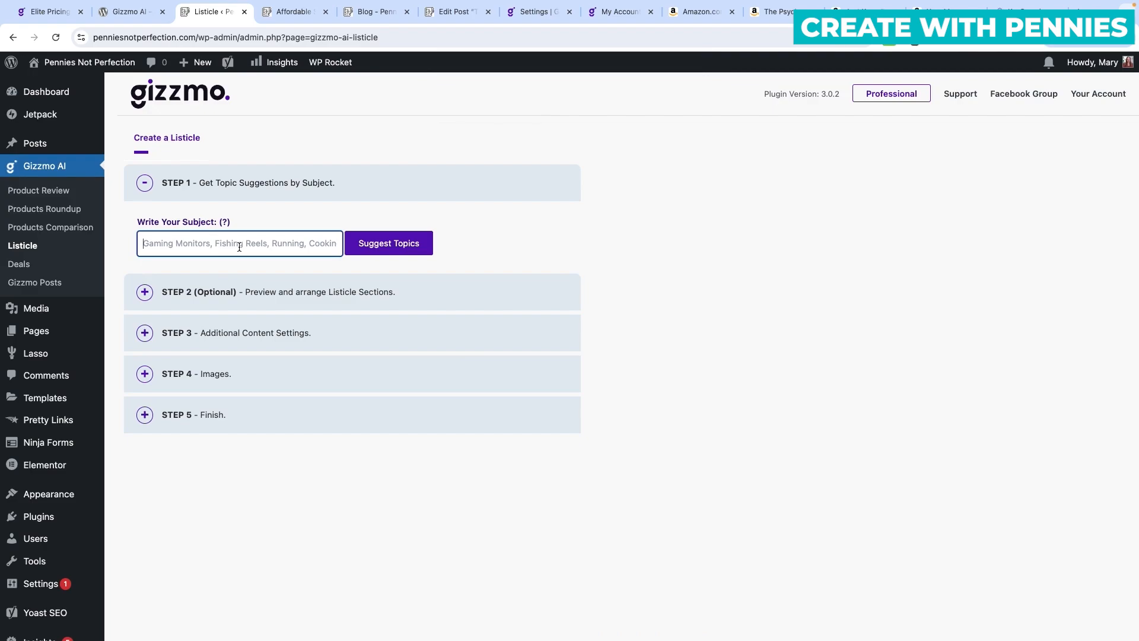
text(personal )
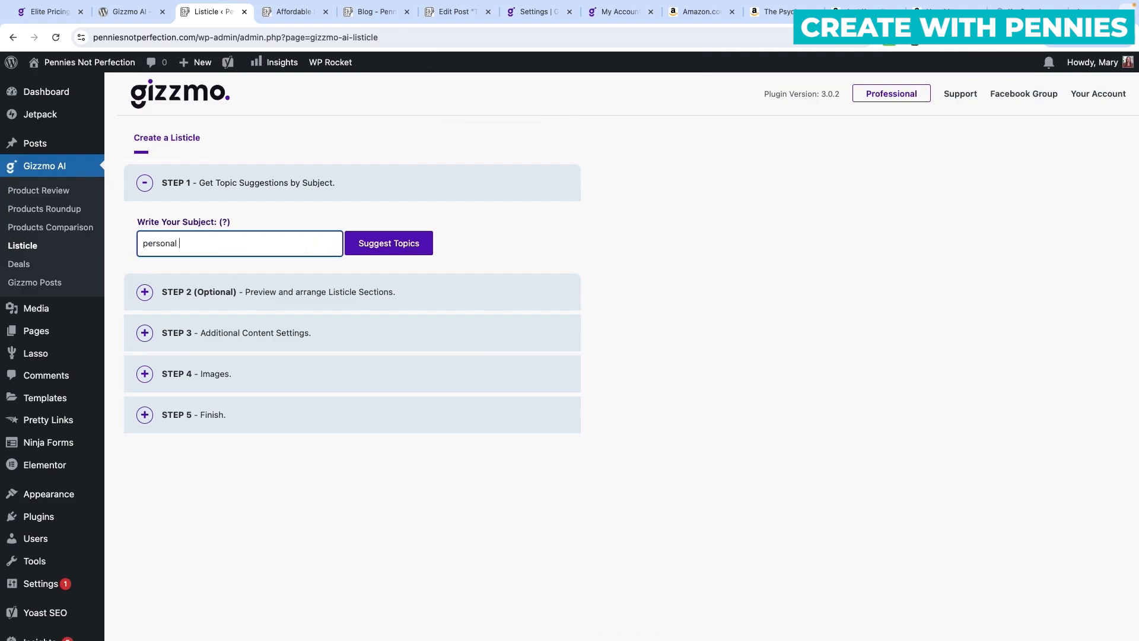
text(finance books)
click(424, 246)
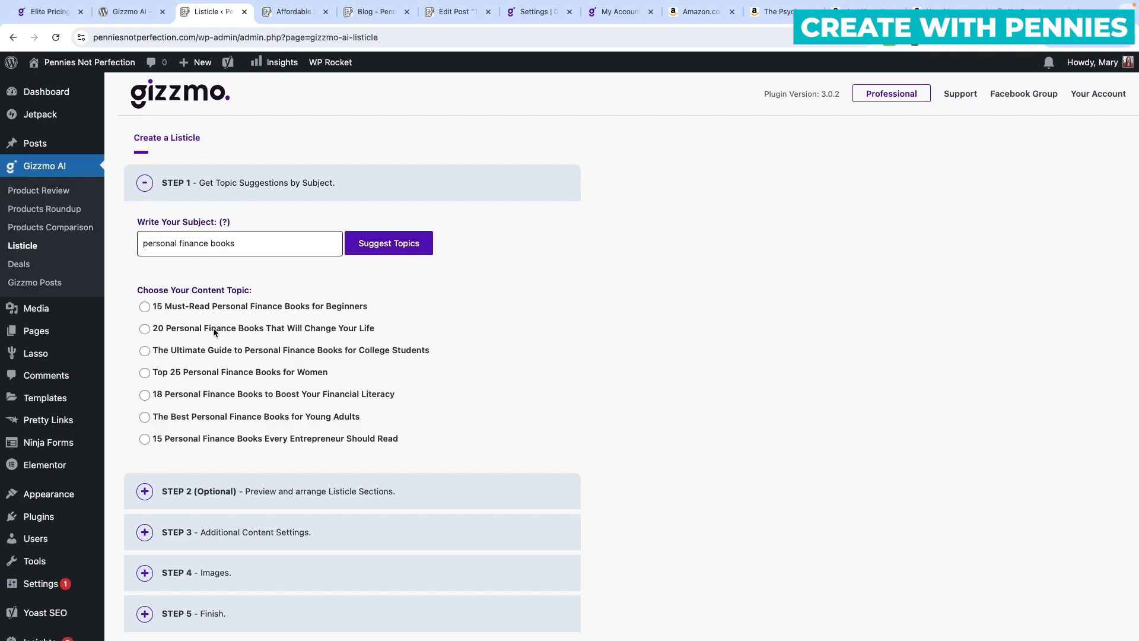
Choose the '20 Personal Finance Books That Will Change Your Life' topic with keyphrase 'Personal Finance Books'.
click(144, 328)
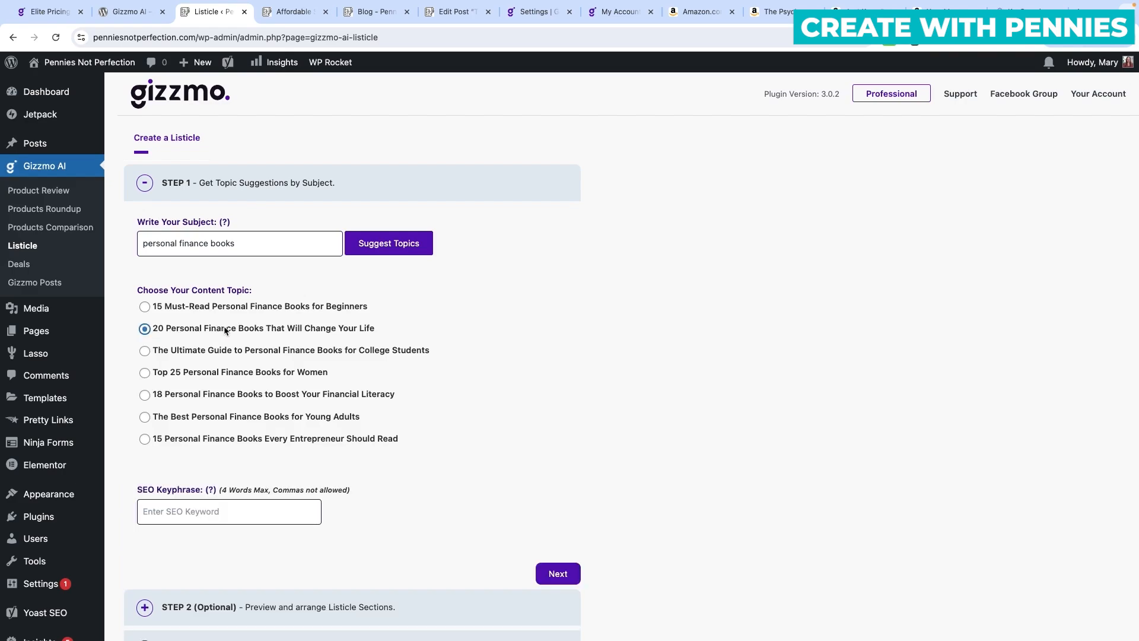
scroll(403, 407, down, 3)
scroll(394, 397, up, 3)
drag(166, 328, 258, 335)
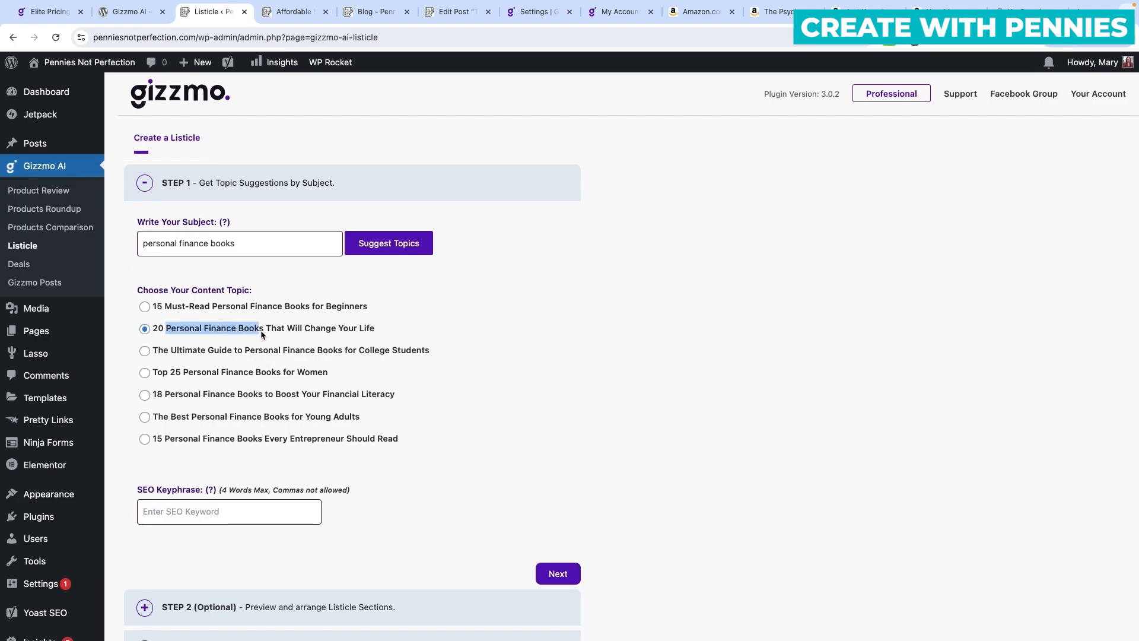
click(280, 518)
scroll(376, 522, down, 4)
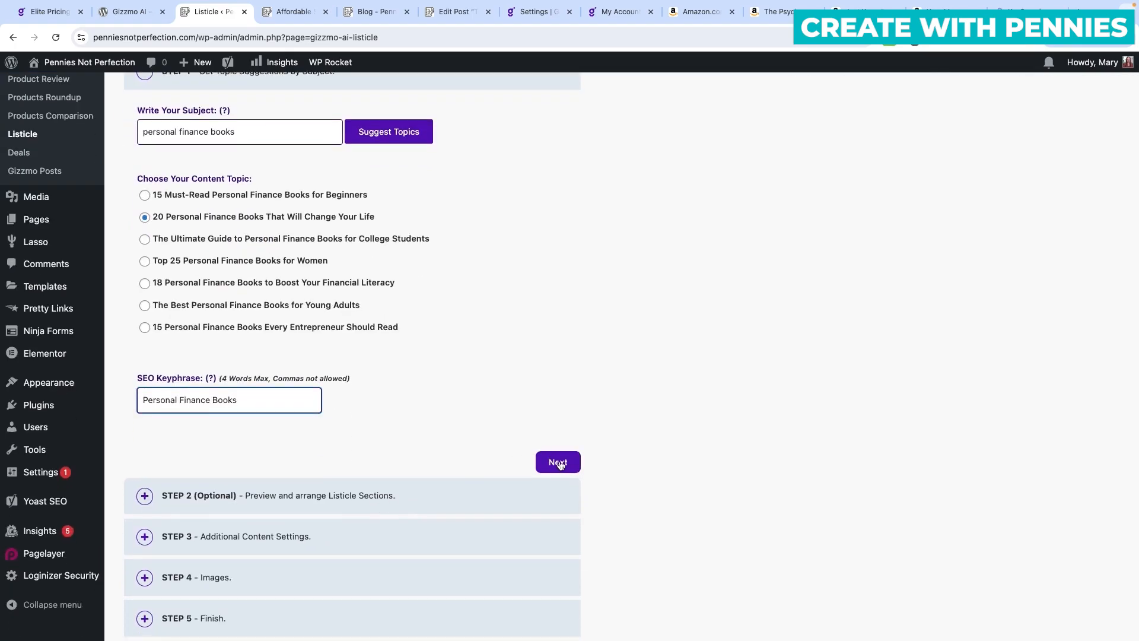
click(558, 463)
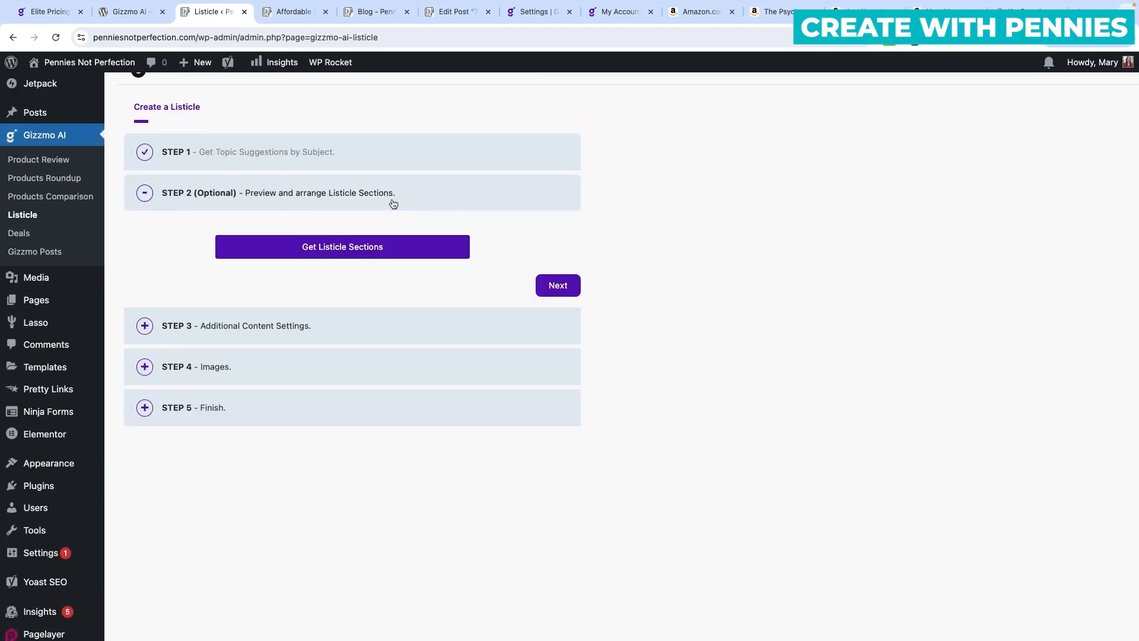
Generate the 20 book sections for the personal finance listicle.
click(374, 247)
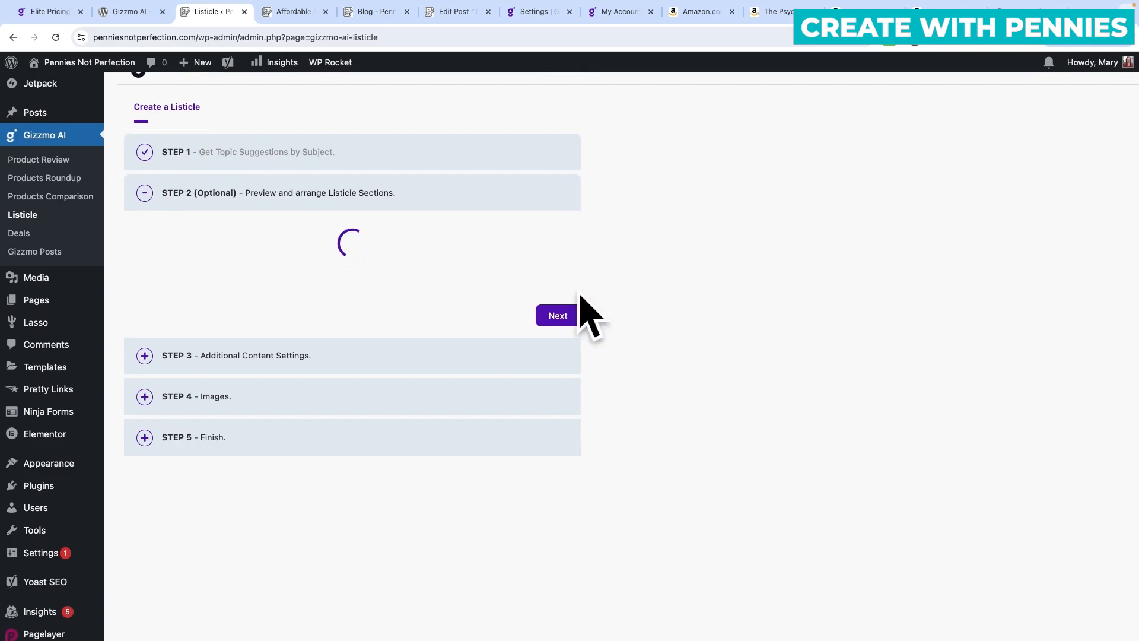
scroll(541, 374, down, 5)
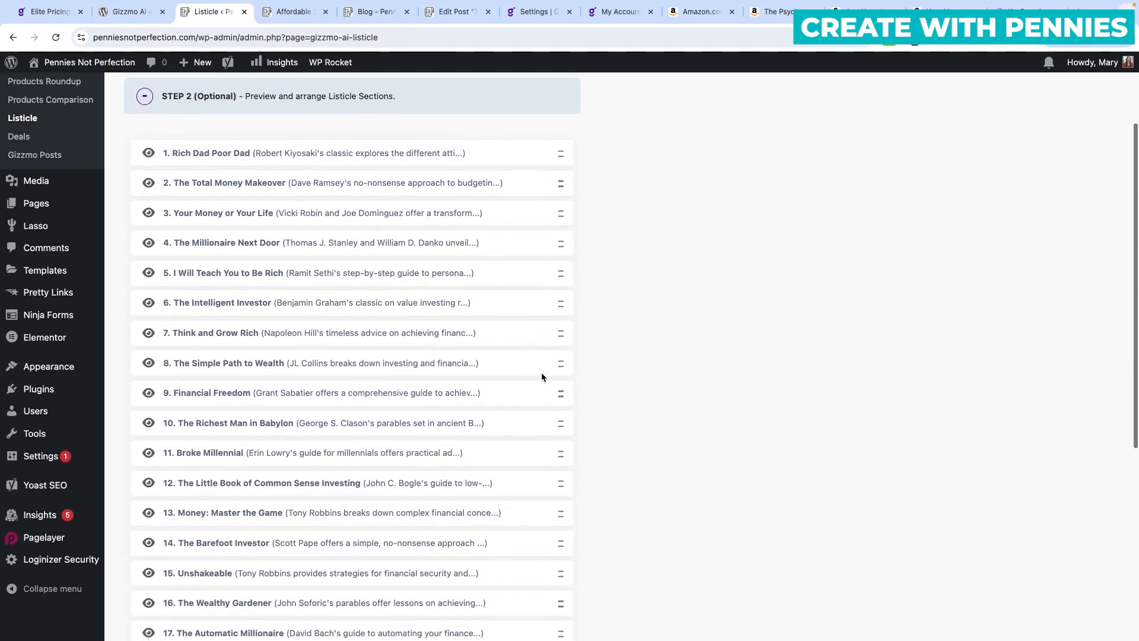
scroll(541, 371, up, 4)
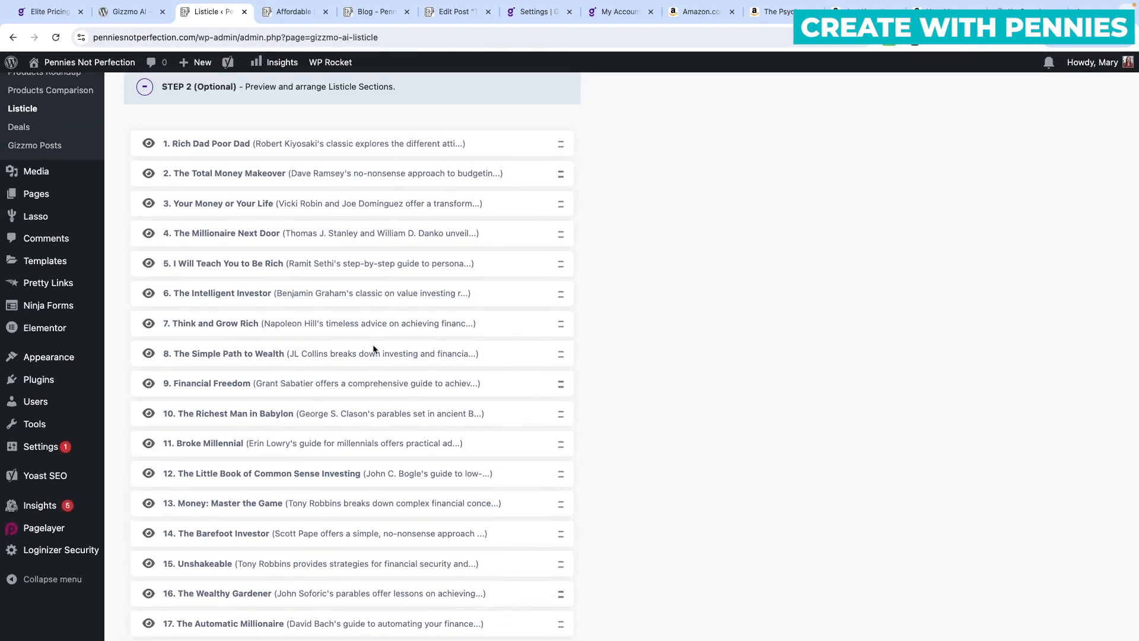
Reorder the sections with The Simple Path to Wealth first, Rich Dad Poor Dad and Total Money Makeover after Unshakeable.
drag(560, 354, 562, 145)
drag(561, 184, 568, 564)
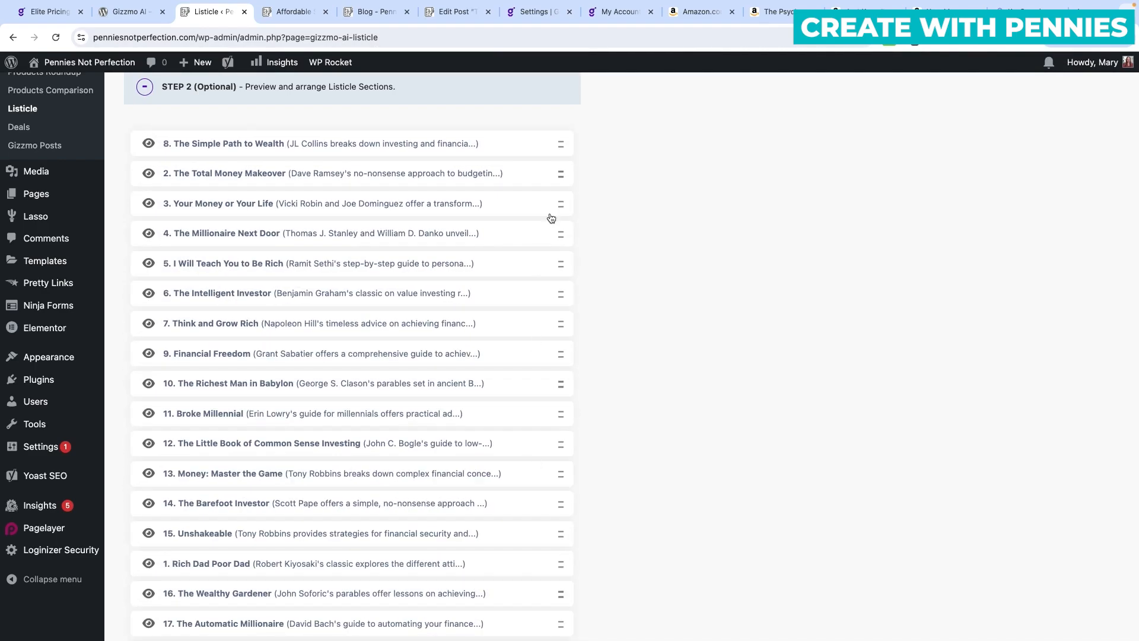
drag(562, 175, 568, 530)
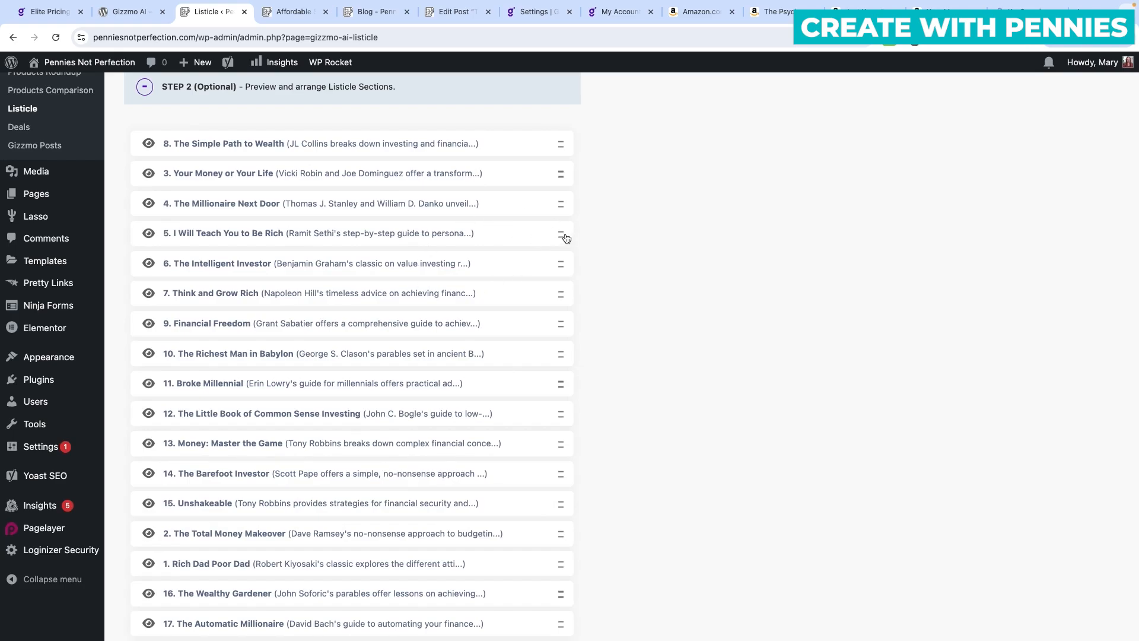
drag(566, 237, 564, 198)
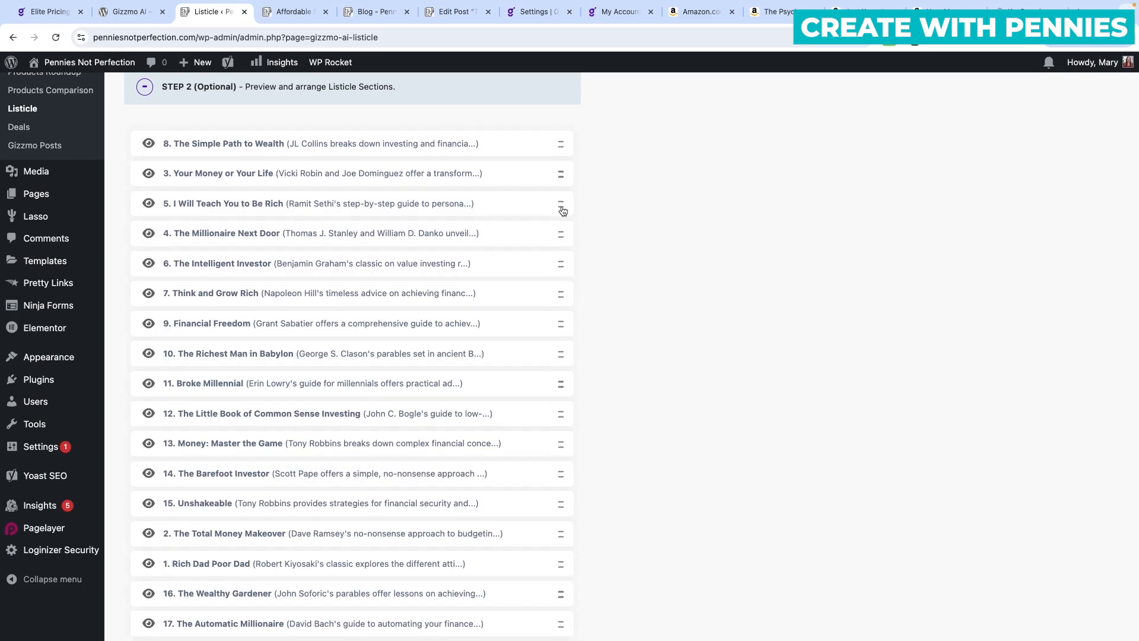
scroll(514, 389, down, 5)
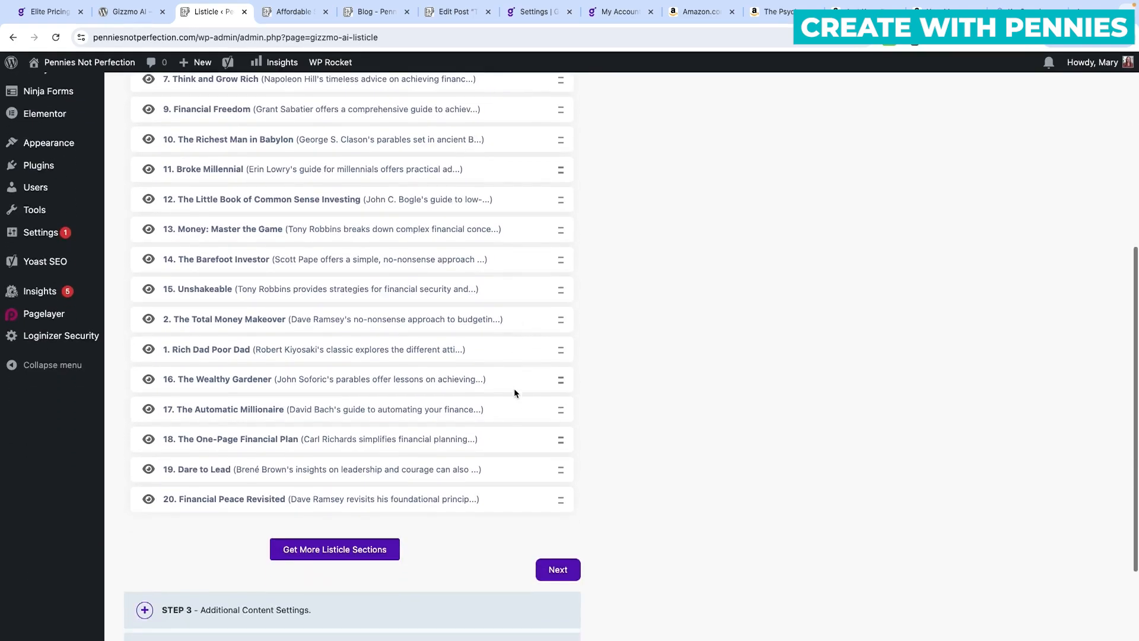
click(562, 500)
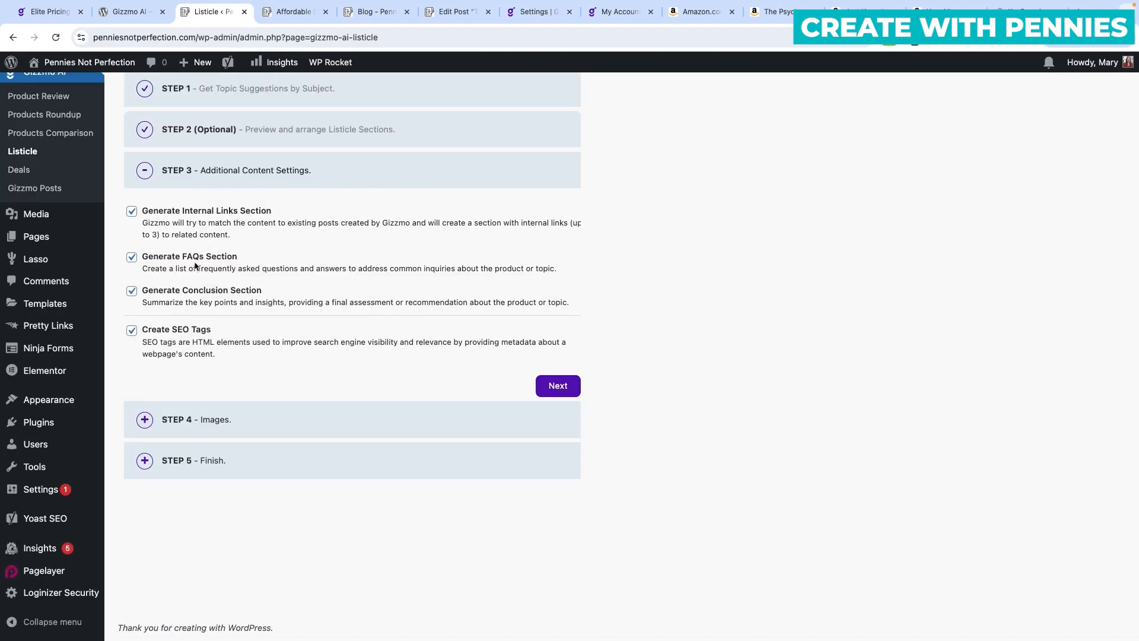
Turn off Generate FAQs Section in the content settings and continue to Images.
click(132, 258)
click(558, 386)
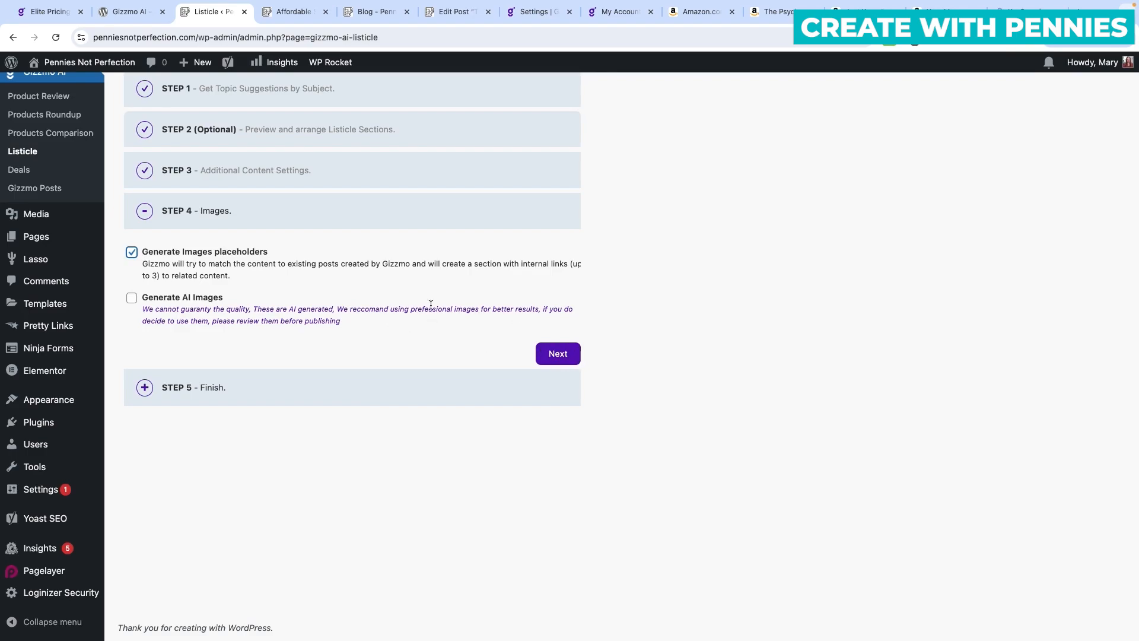
Keep image placeholders on and generate the English listicle as a draft.
click(573, 354)
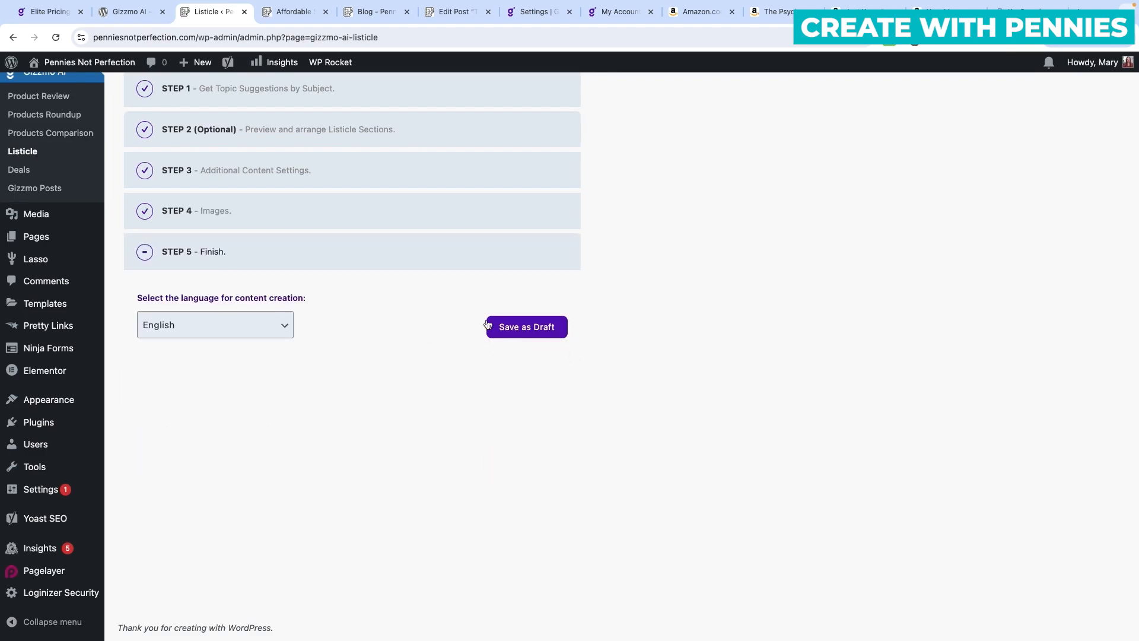
click(518, 329)
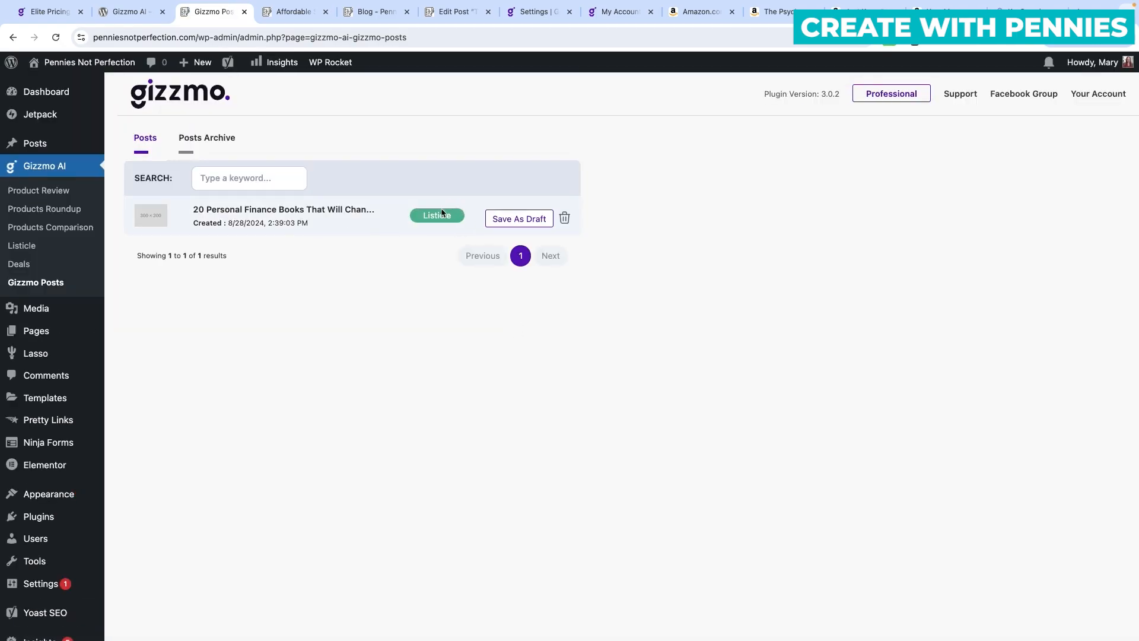
Save the 20 Personal Finance Books listicle as a draft and open its site preview.
click(513, 219)
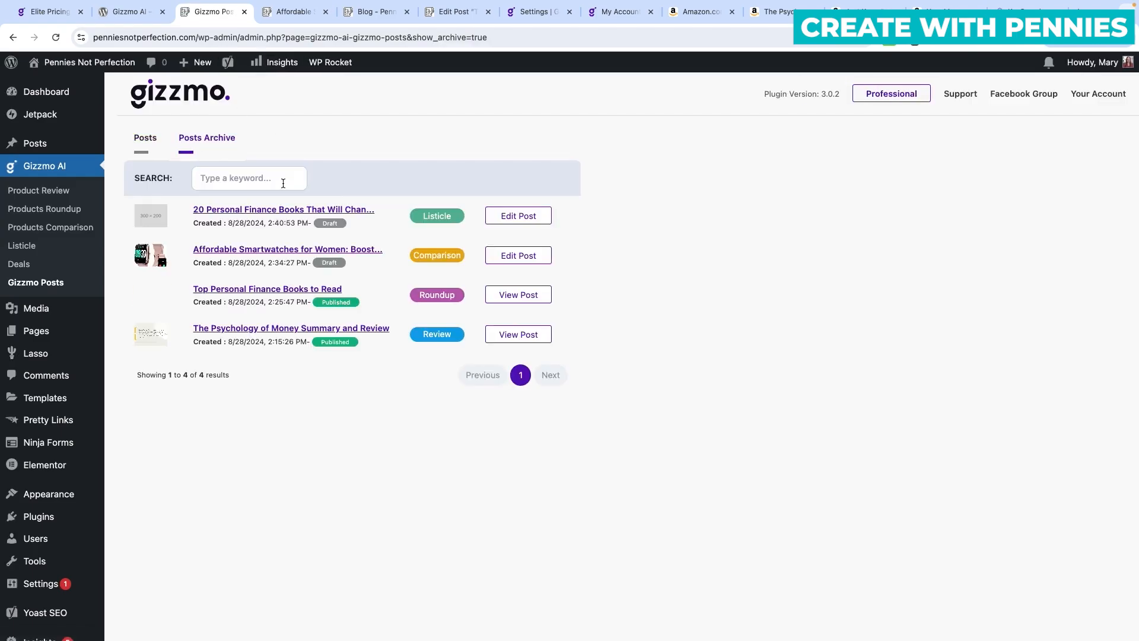
click(282, 210)
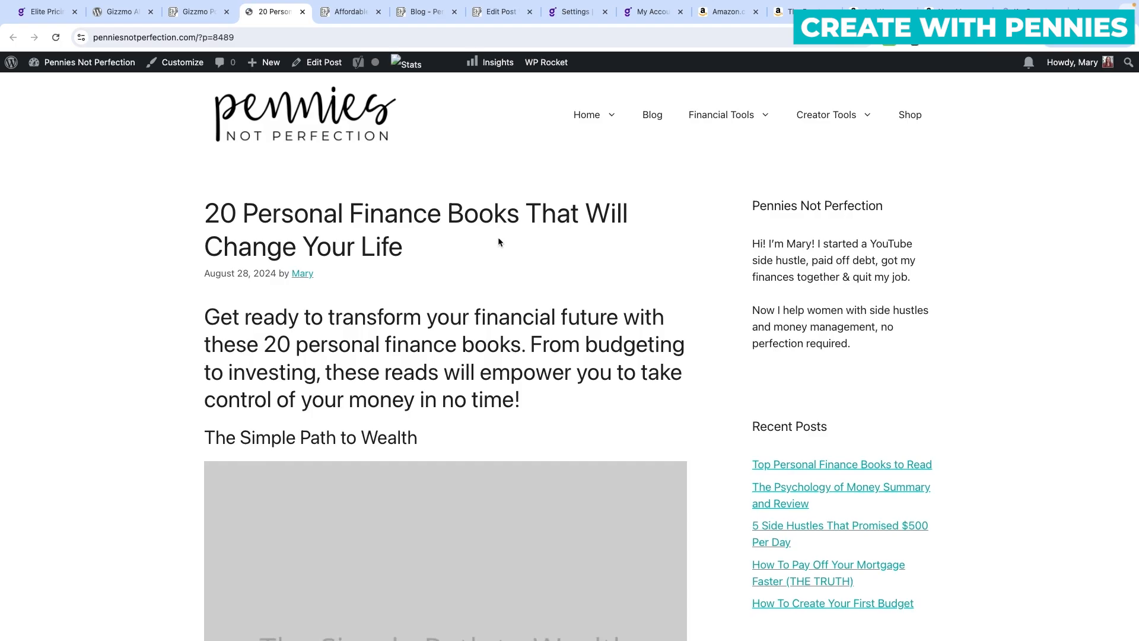
scroll(492, 239, down, 4)
scroll(492, 239, down, 15)
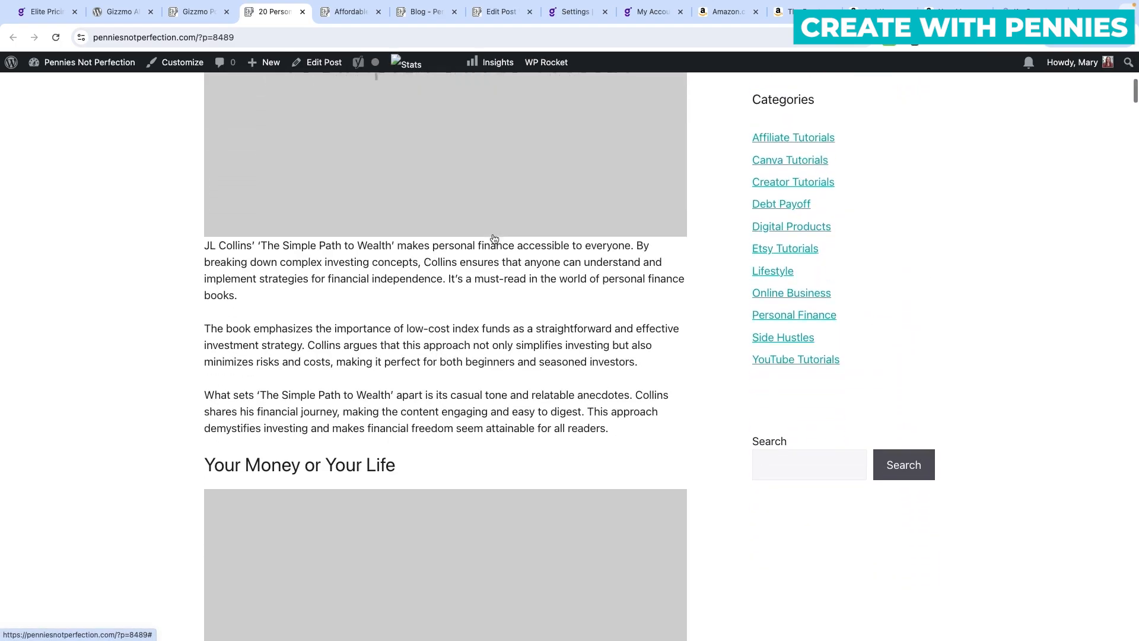
scroll(495, 239, down, 17)
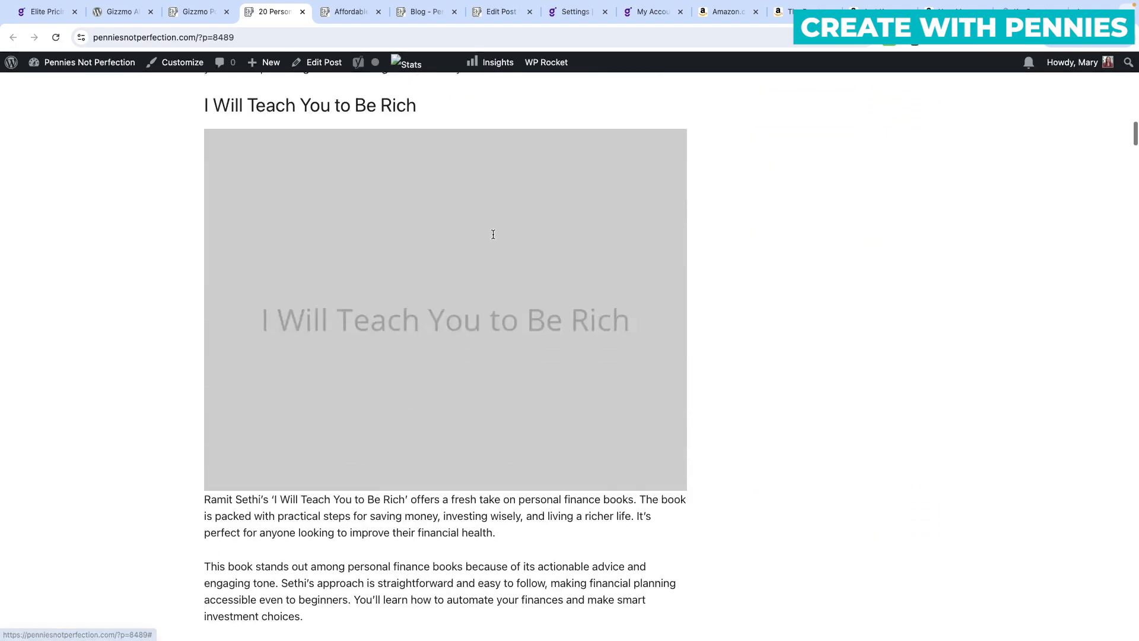
scroll(495, 239, down, 2)
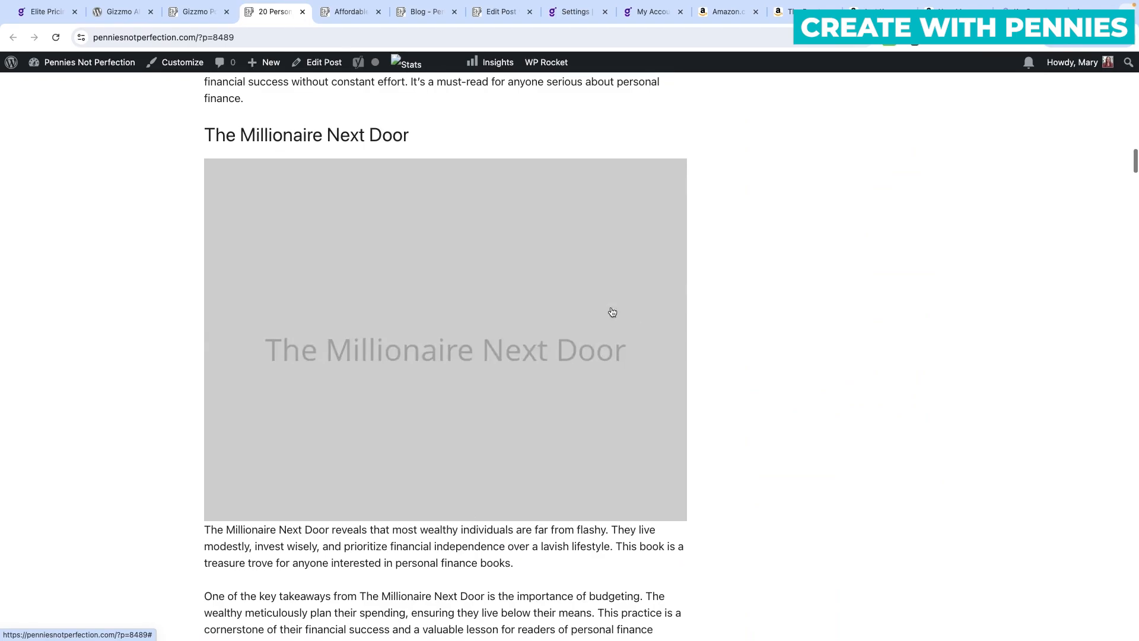
scroll(564, 379, down, 15)
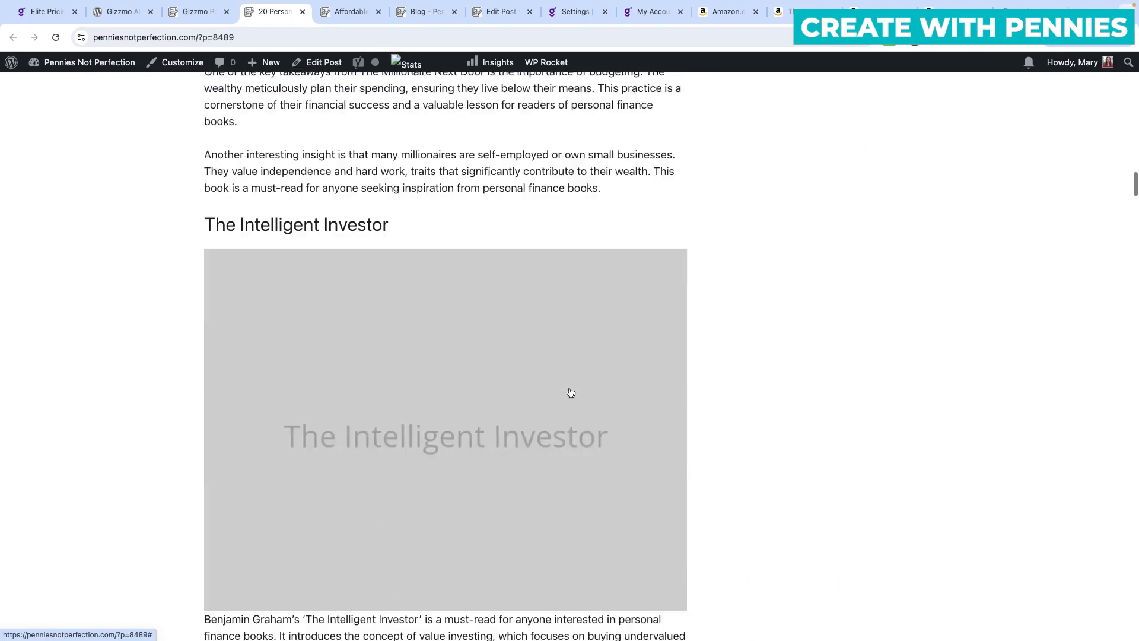
scroll(569, 391, down, 20)
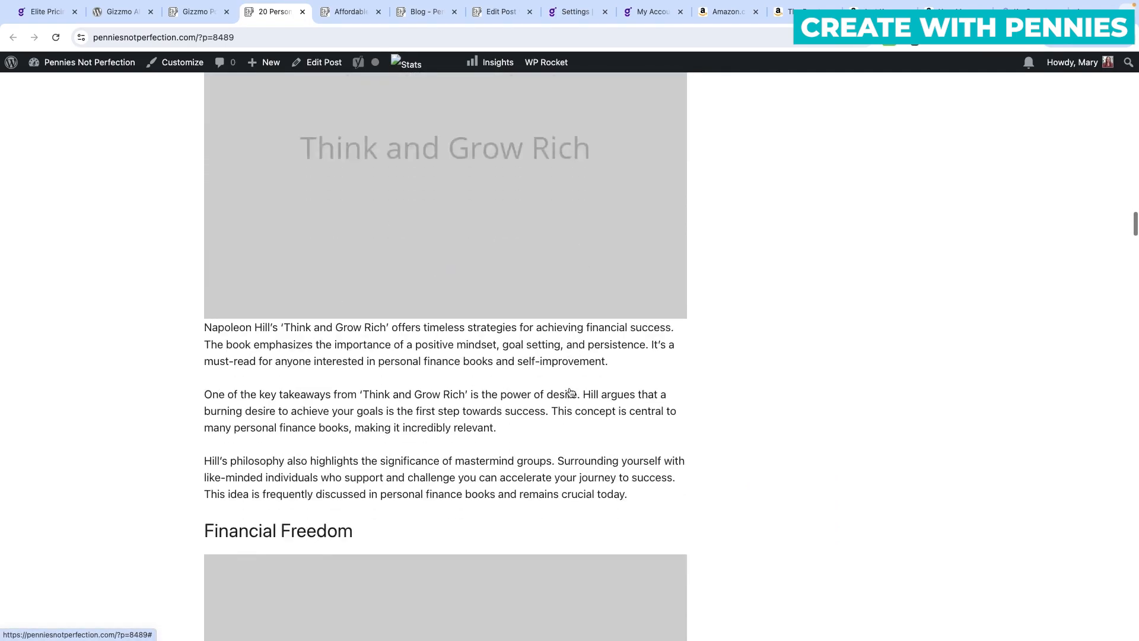
scroll(569, 392, down, 20)
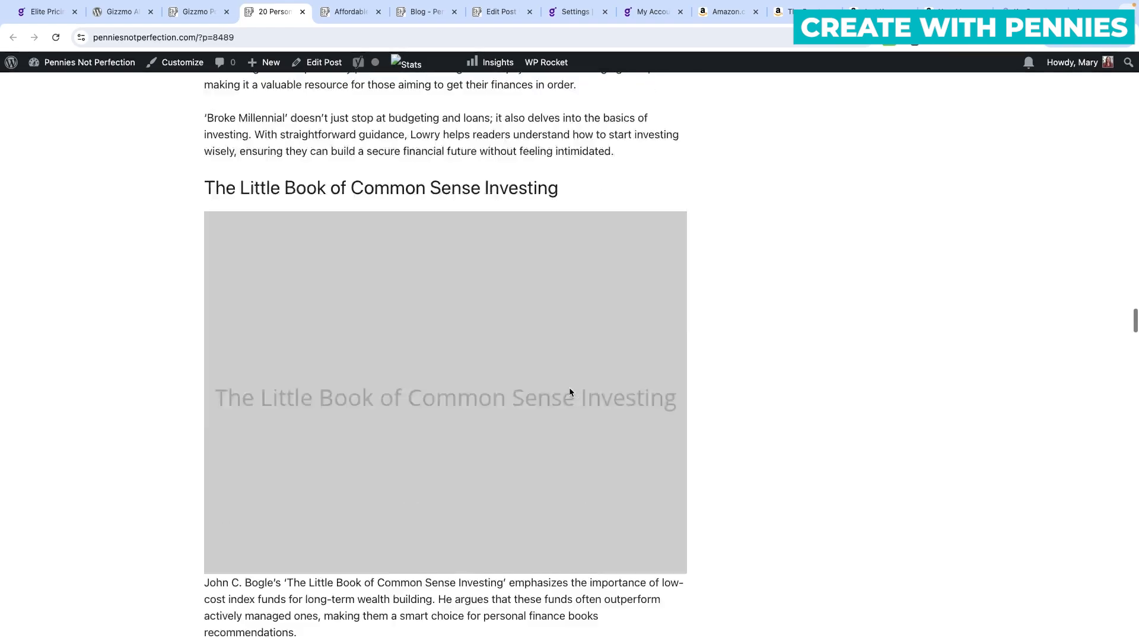
scroll(569, 391, down, 20)
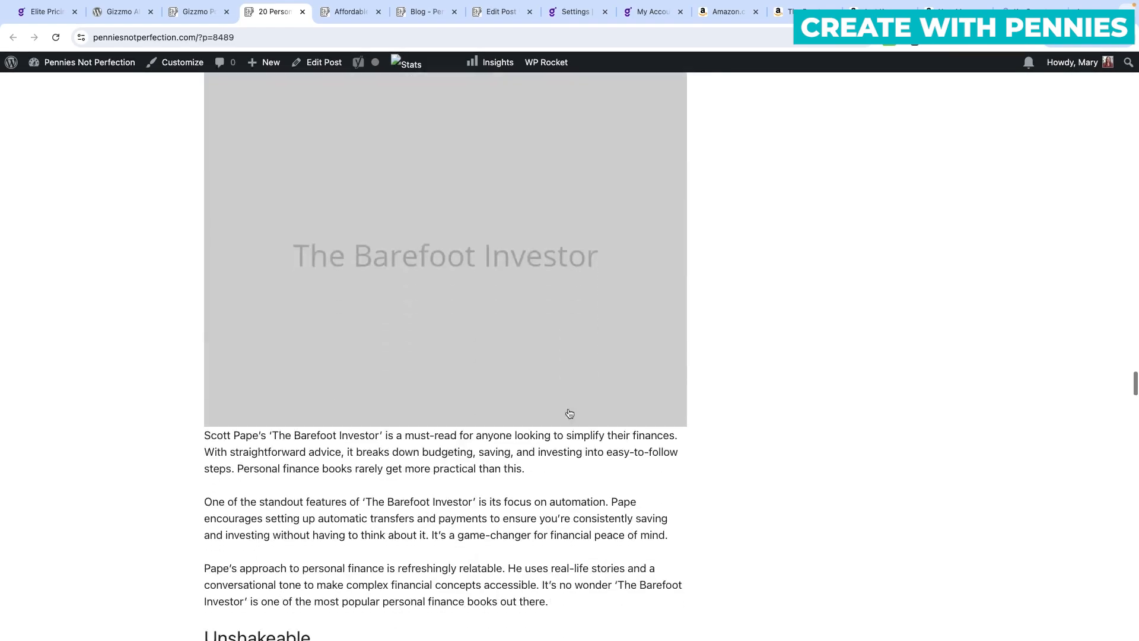
scroll(569, 413, down, 5)
scroll(569, 414, up, 20)
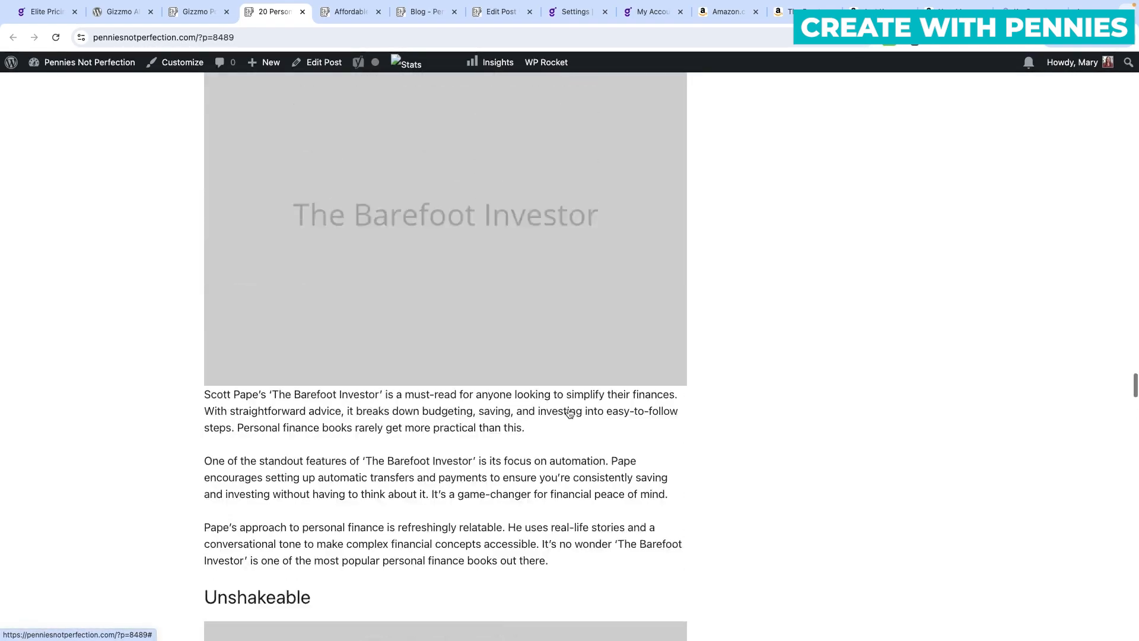
scroll(570, 414, up, 20)
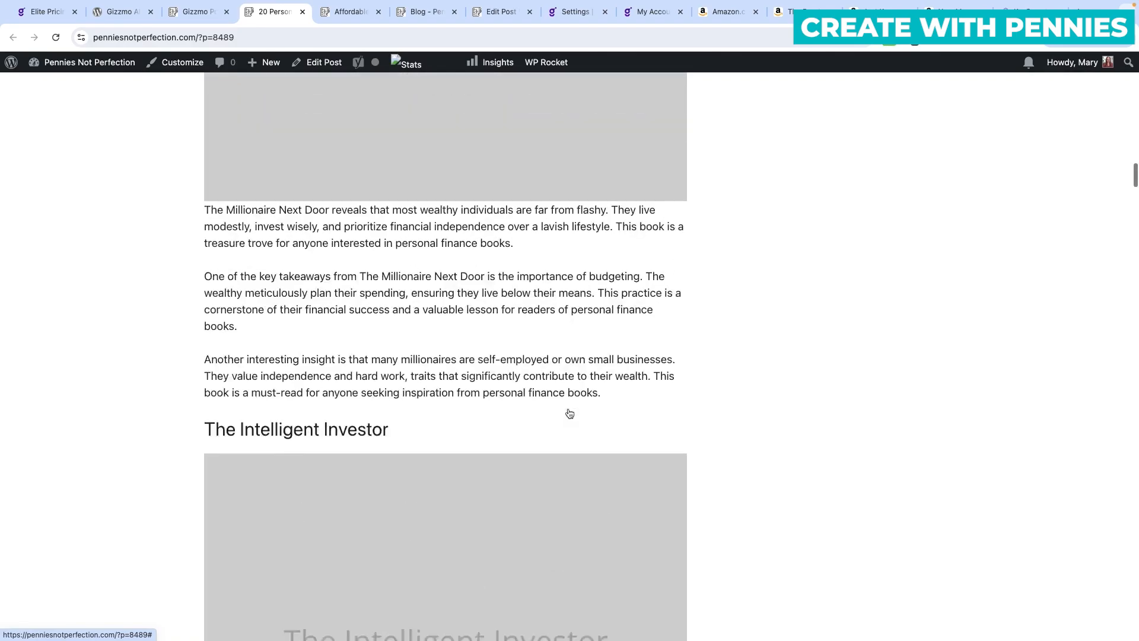
scroll(568, 413, up, 10)
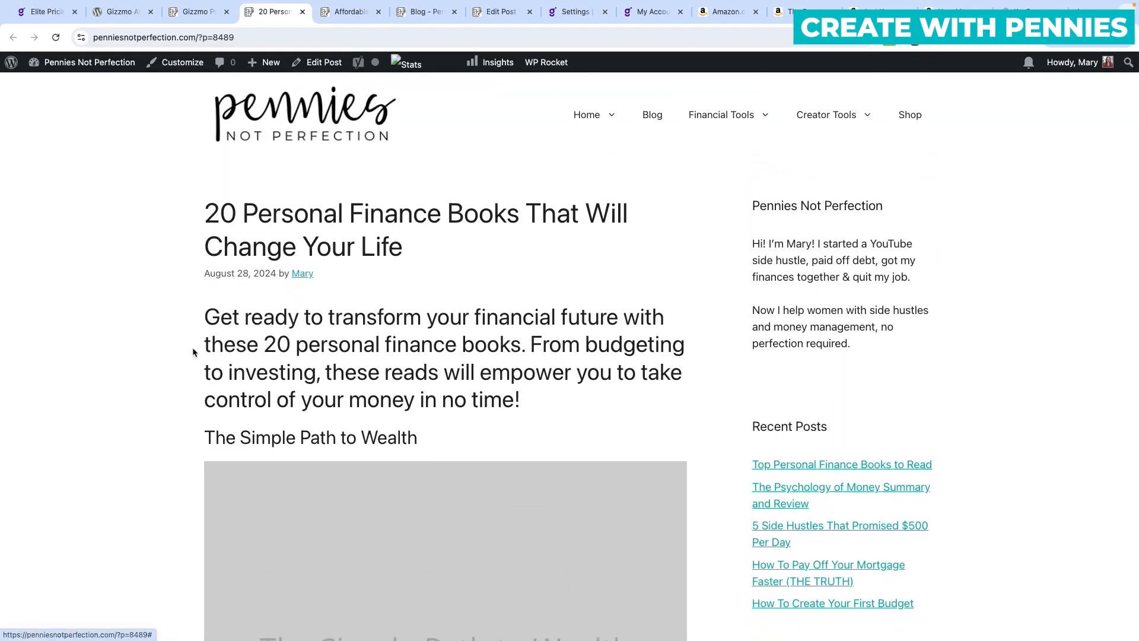
scroll(575, 369, down, 9)
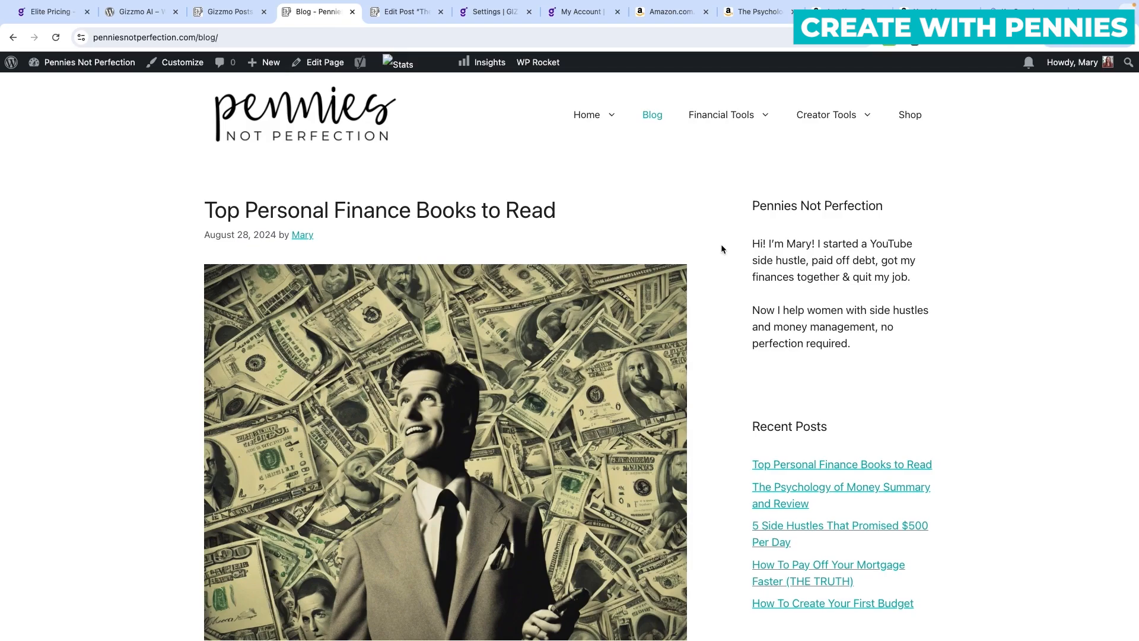
Browse the Blog page and open The Psychology of Money Summary and Review post.
scroll(717, 242, down, 5)
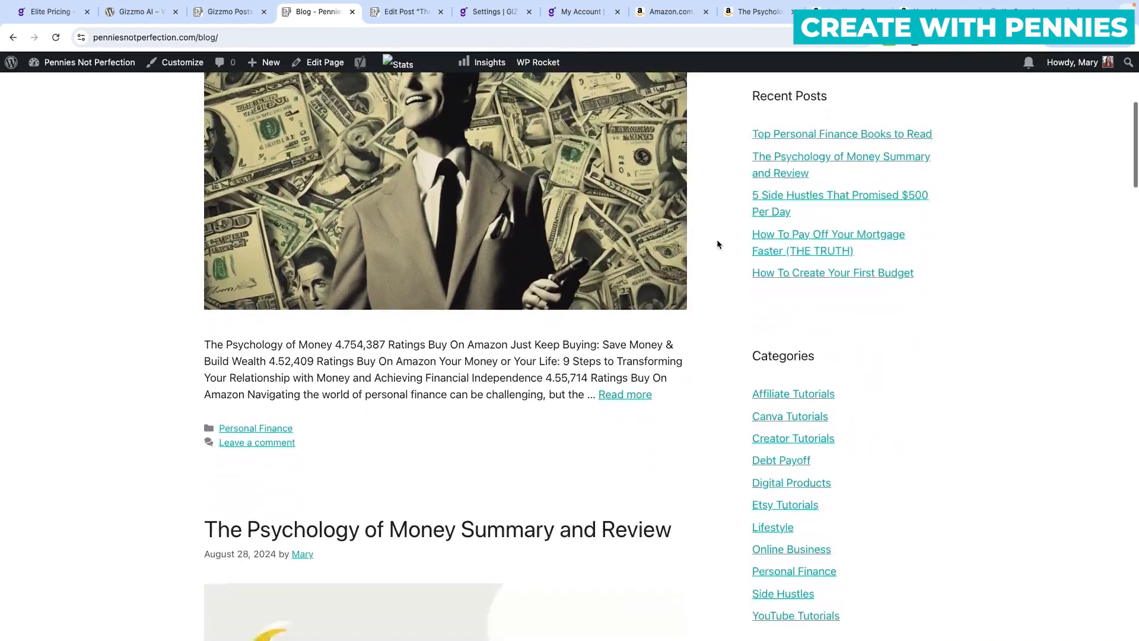
scroll(716, 243, down, 6)
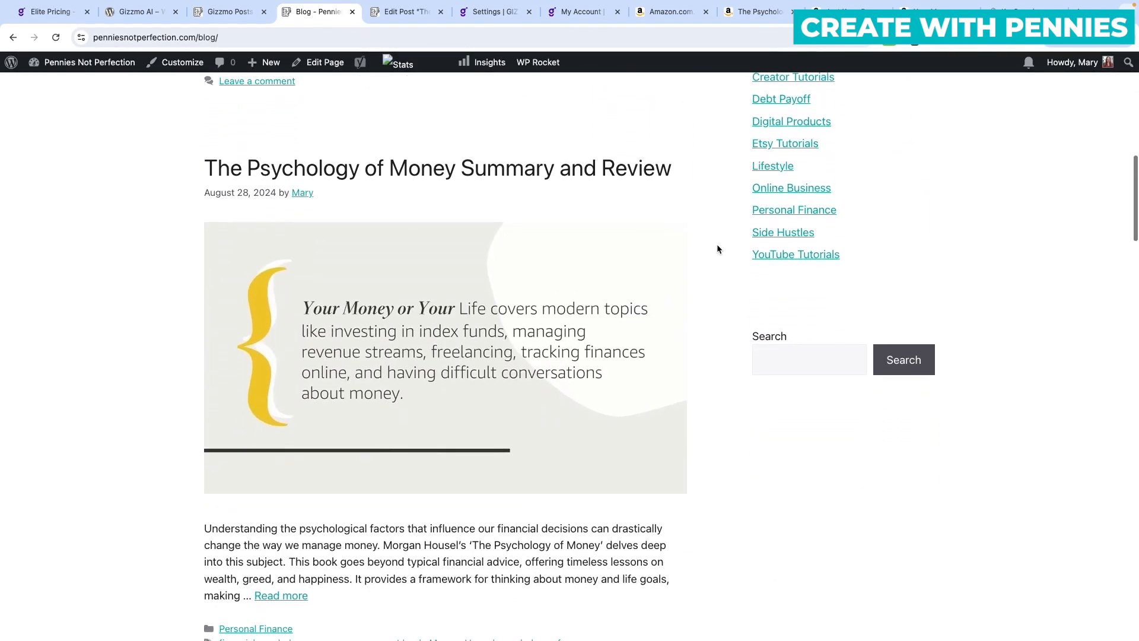
scroll(717, 245, down, 1)
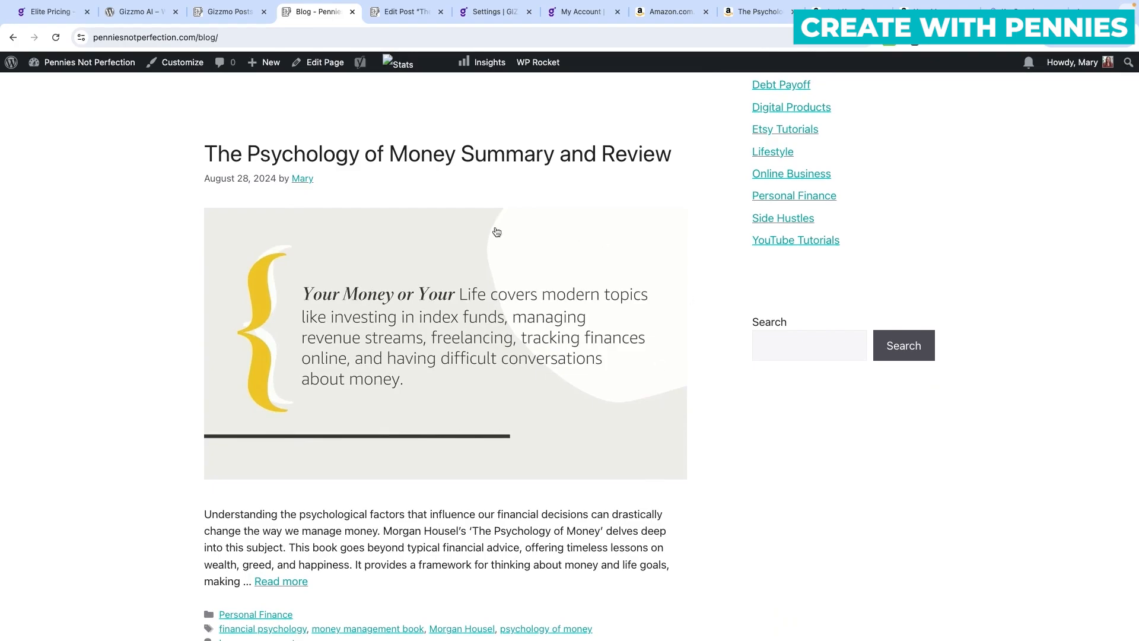
scroll(497, 232, up, 12)
scroll(432, 398, down, 3)
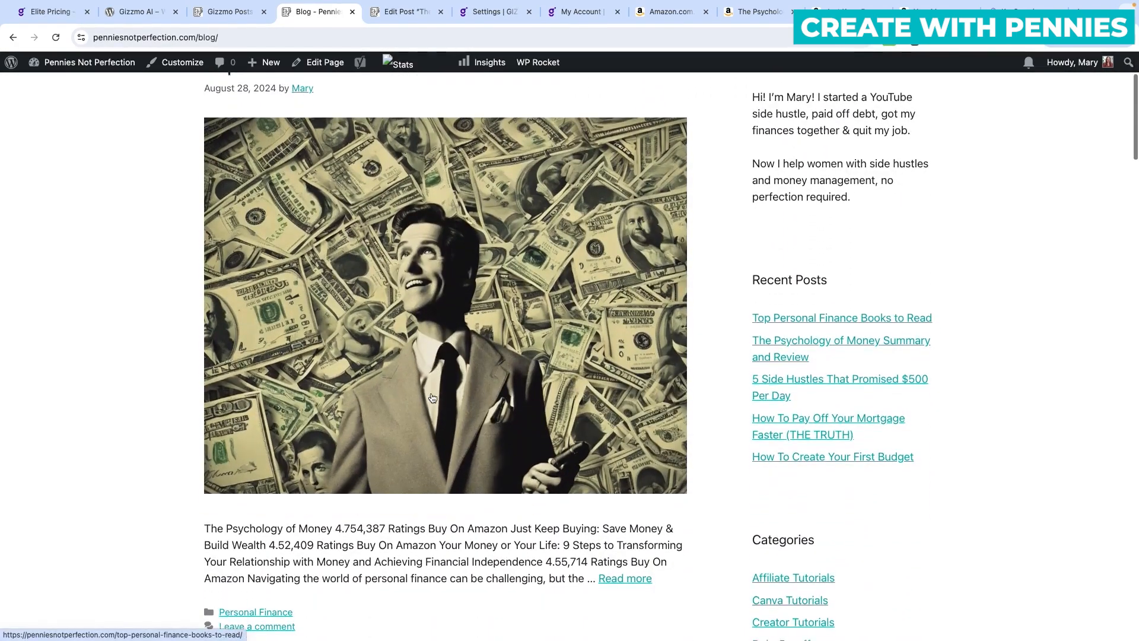
scroll(432, 397, down, 10)
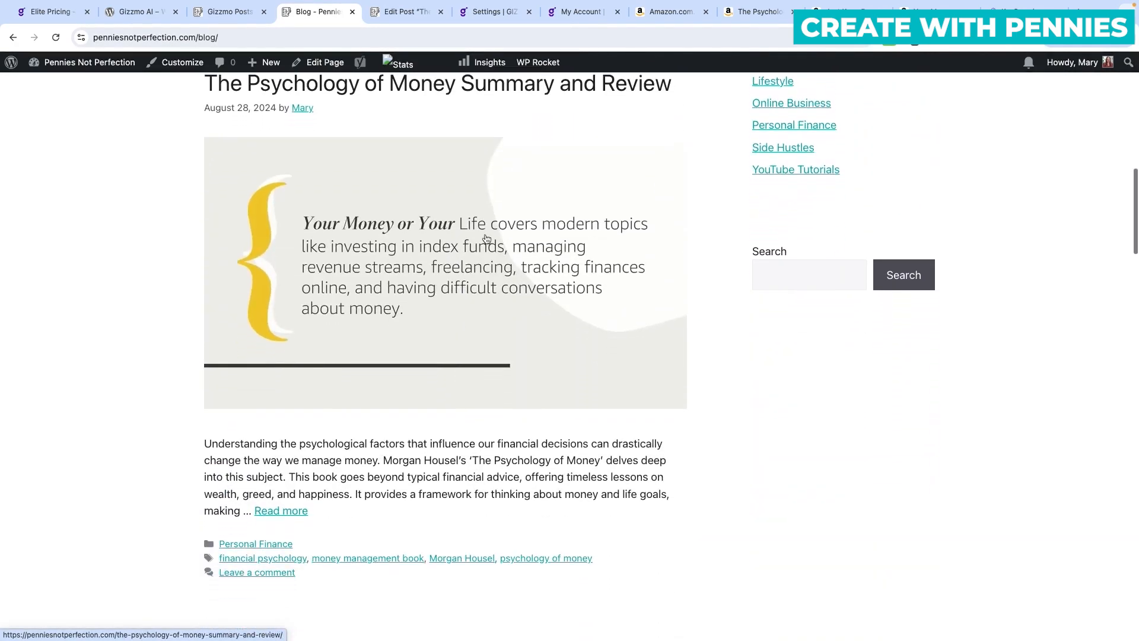
scroll(507, 397, up, 1)
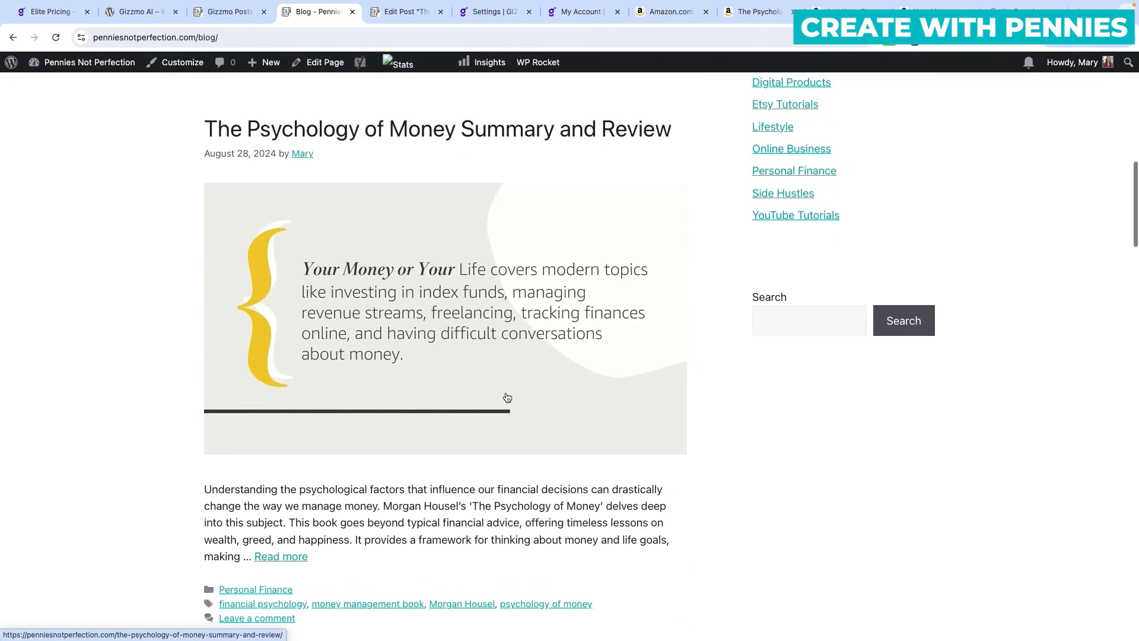
click(503, 130)
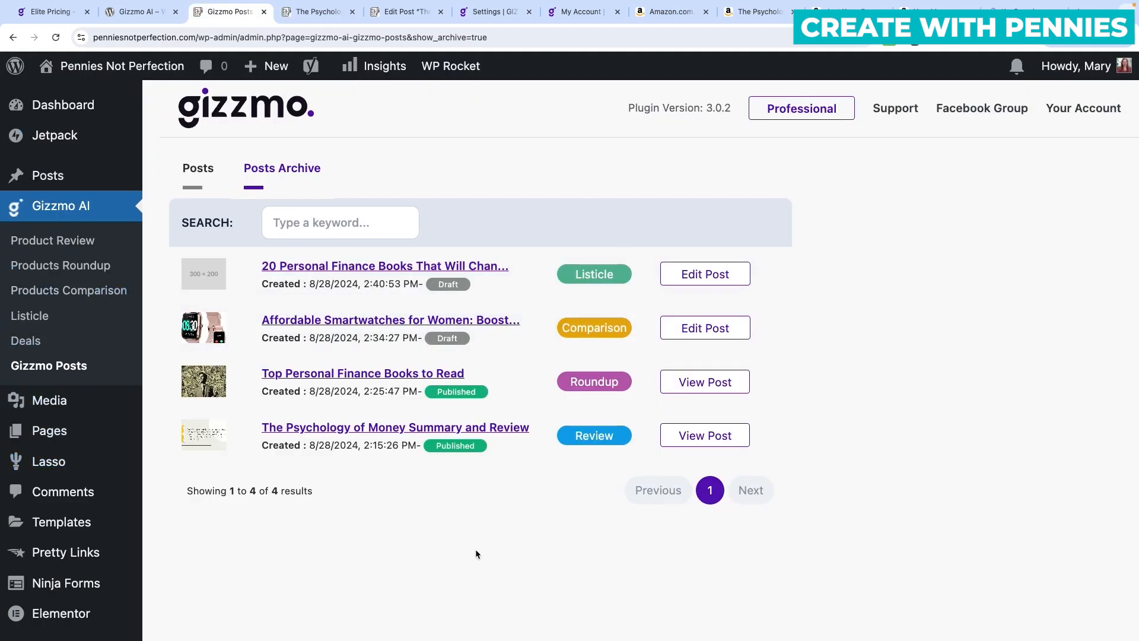
click(314, 12)
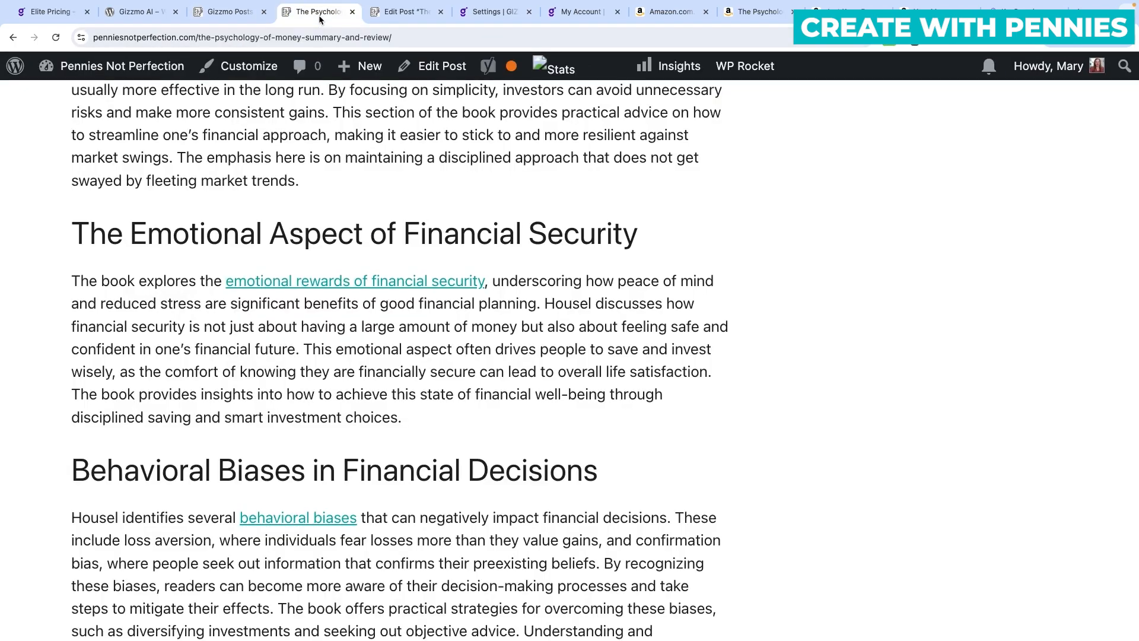
Read through the Psychology of Money article and return to the Gizzmo Posts Archive.
scroll(414, 271, down, 20)
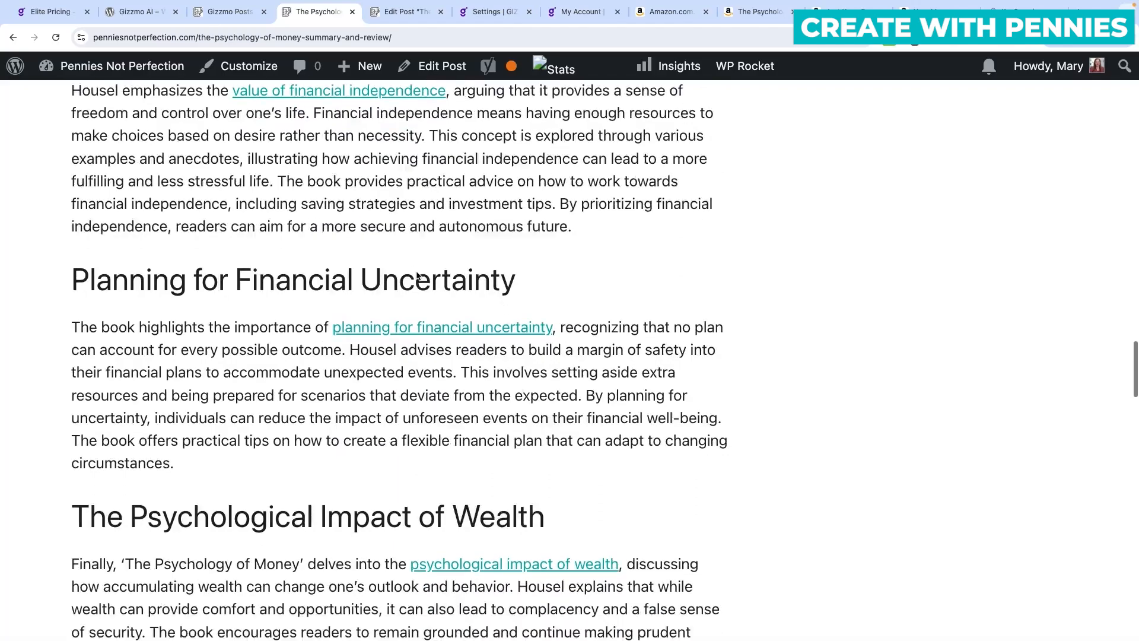
scroll(417, 287, down, 10)
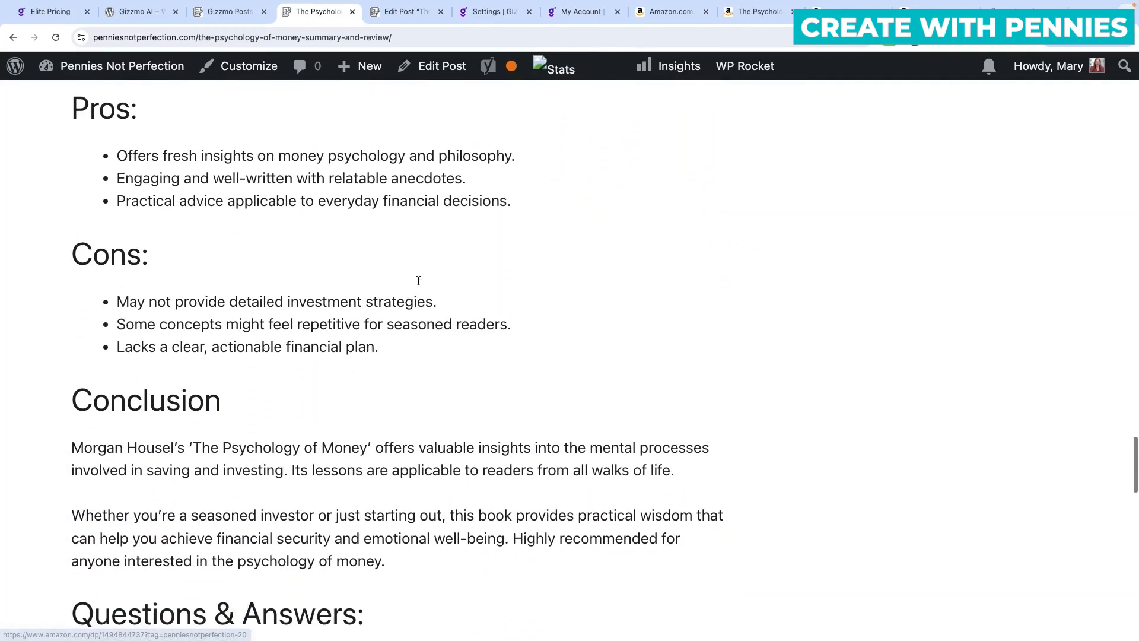
click(231, 12)
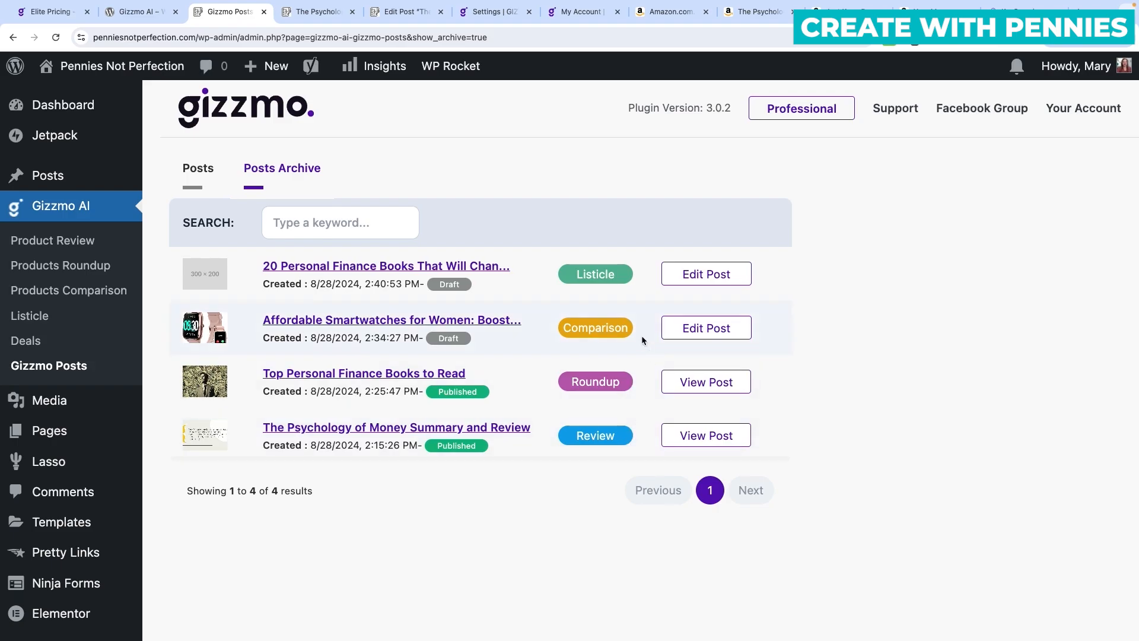
Check the empty Gizmo AI Deals and Products Roundup pages, then switch to the gizzmo.ai homepage.
click(62, 355)
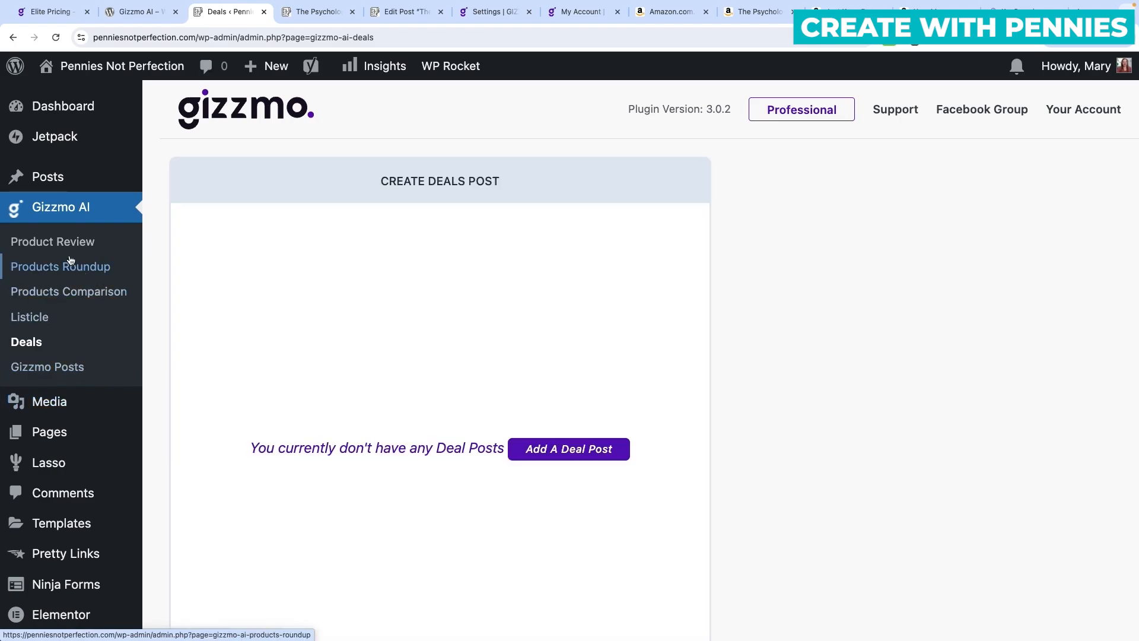
click(52, 243)
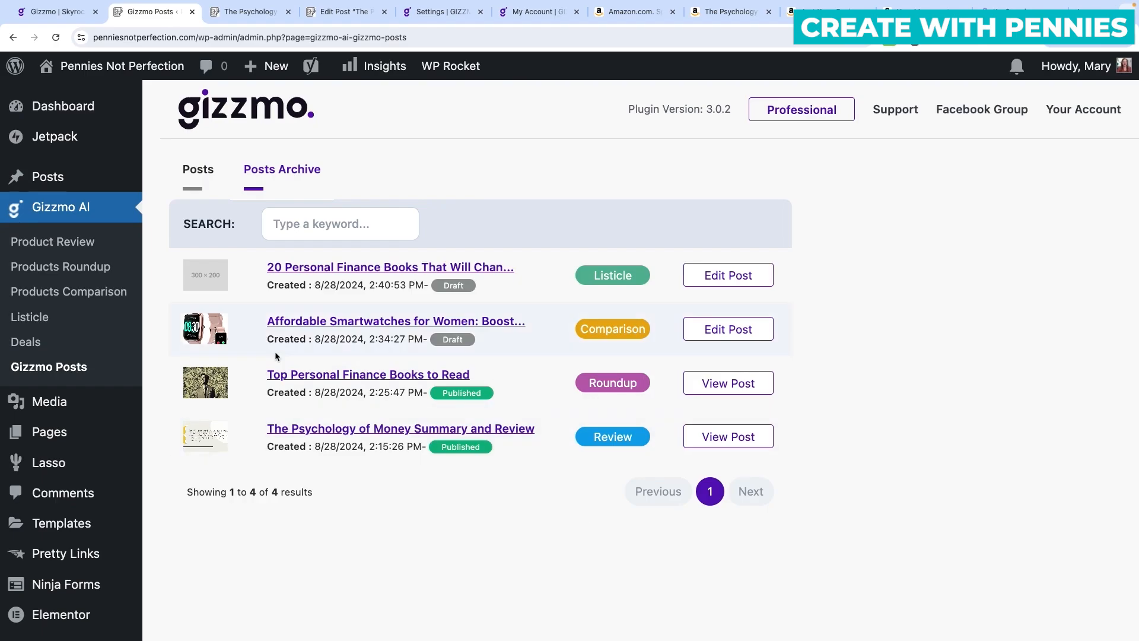
click(50, 12)
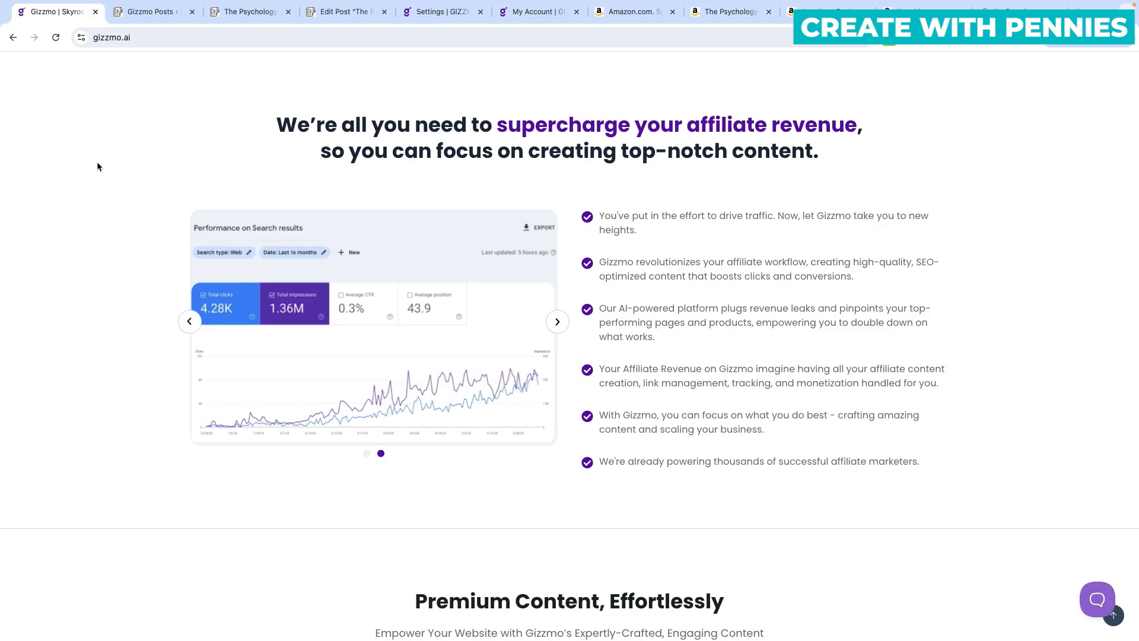
Find the Product Review example and open 'Review of RGB Gaming Headset Stand' in a new tab.
scroll(97, 161, down, 1)
scroll(97, 166, down, 7)
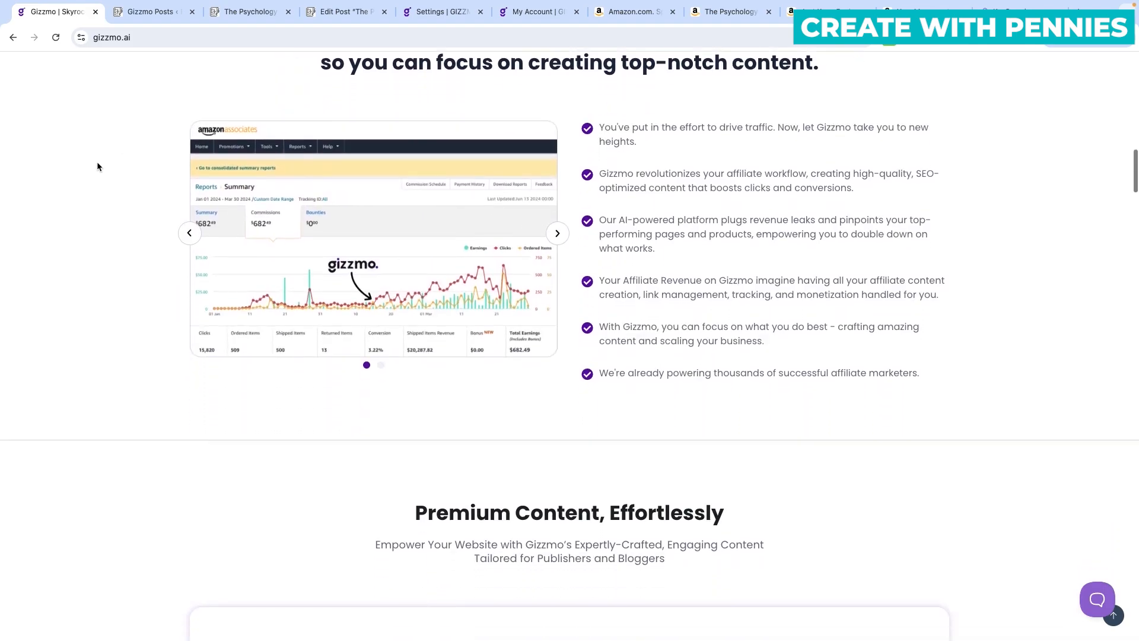
scroll(97, 166, down, 1)
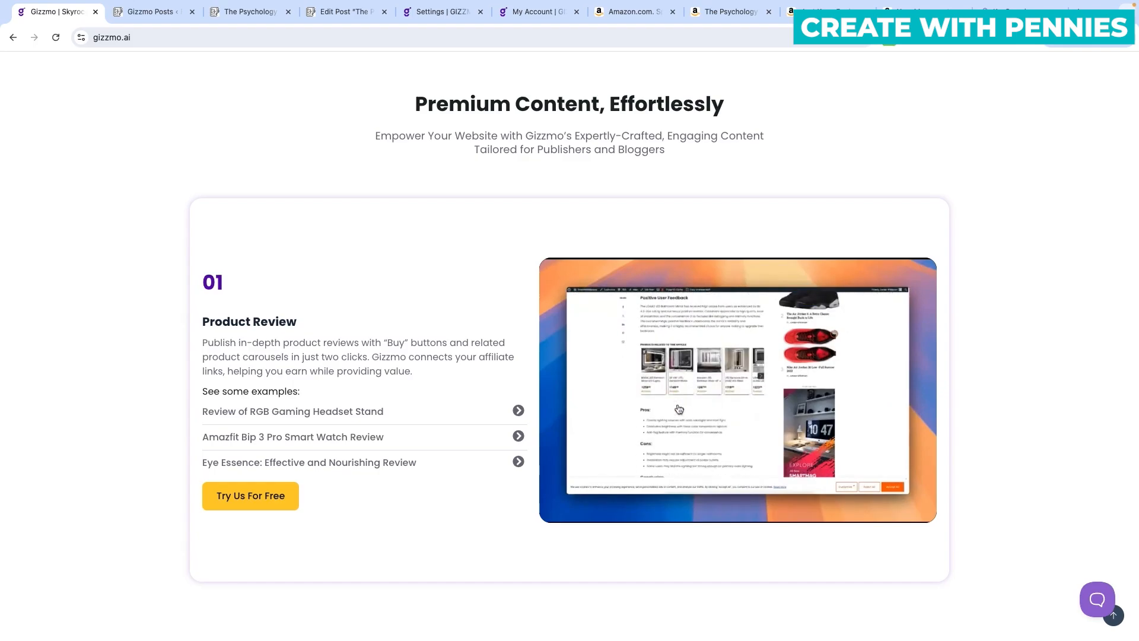
scroll(145, 207, down, 1)
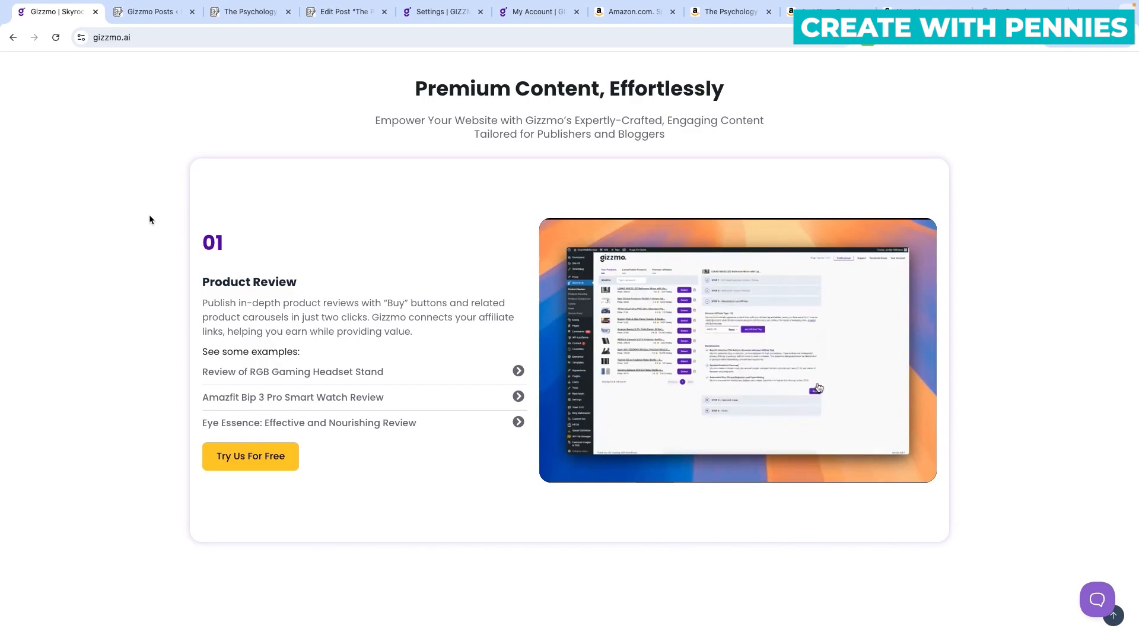
scroll(148, 215, up, 5)
scroll(149, 215, down, 5)
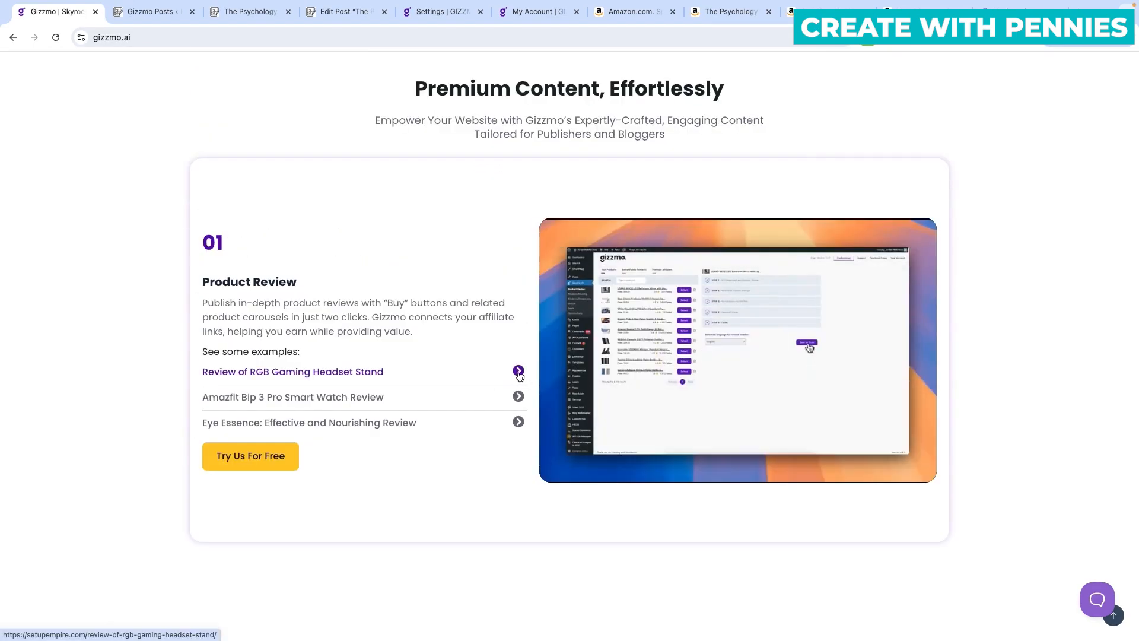
click(518, 372)
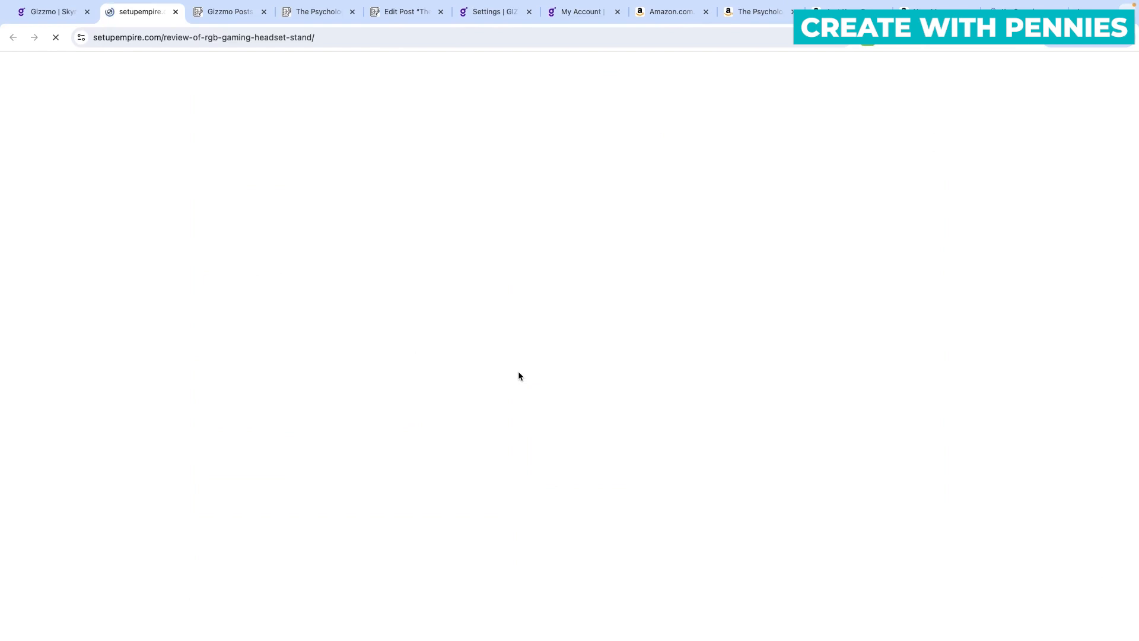
Skim the headset stand review, then scroll the gizzmo.ai homepage back to the top.
scroll(519, 376, down, 5)
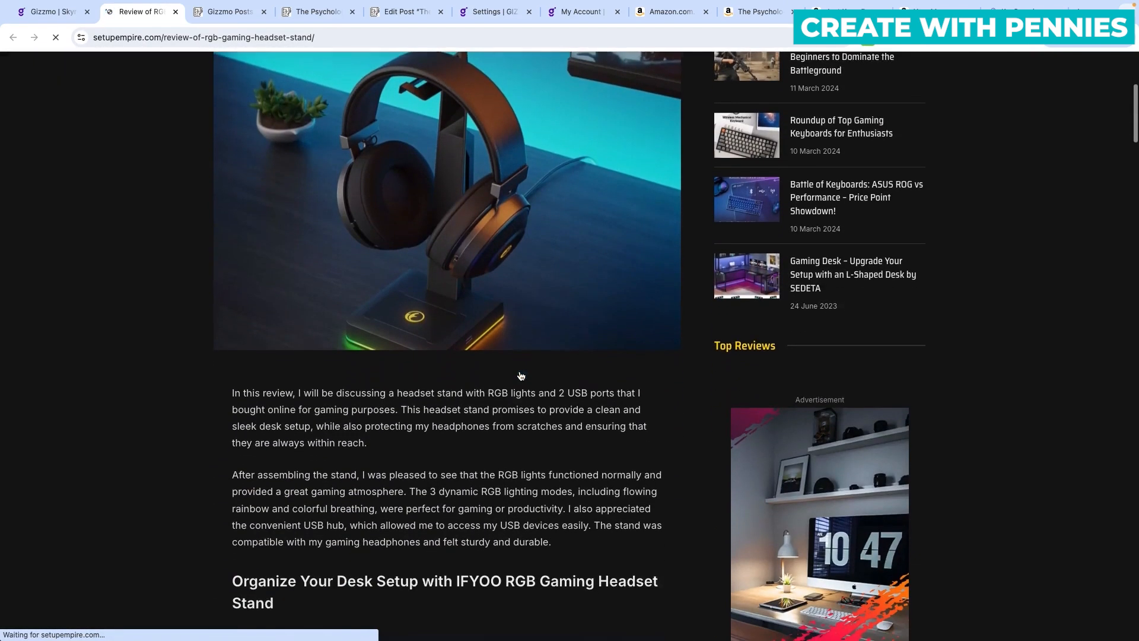
scroll(520, 375, down, 15)
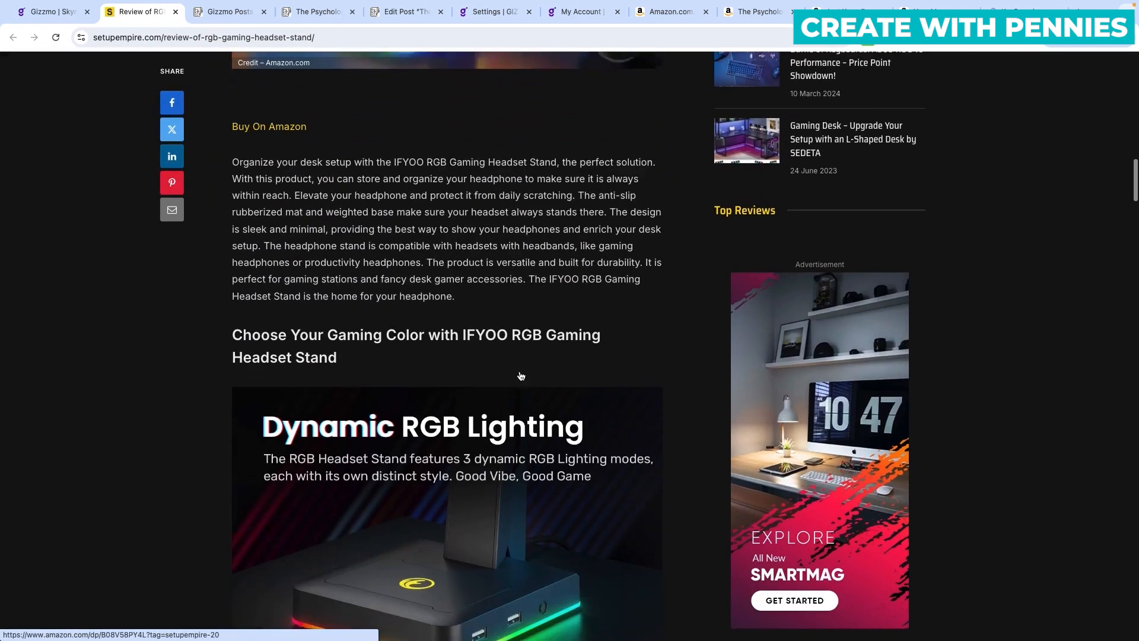
scroll(521, 376, down, 2)
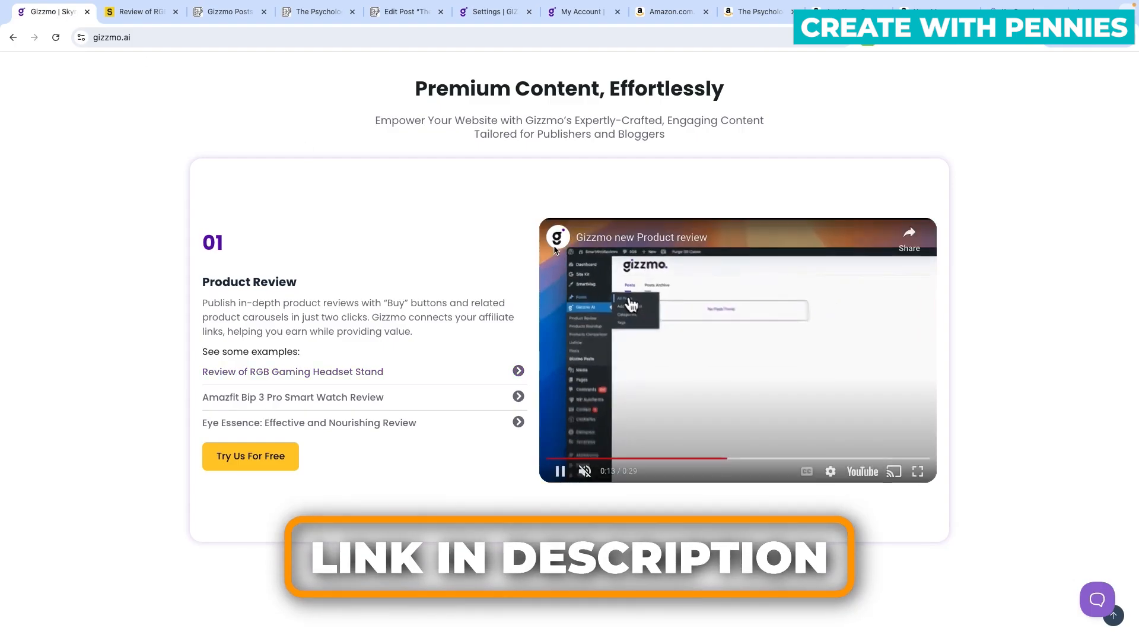
scroll(511, 168, up, 5)
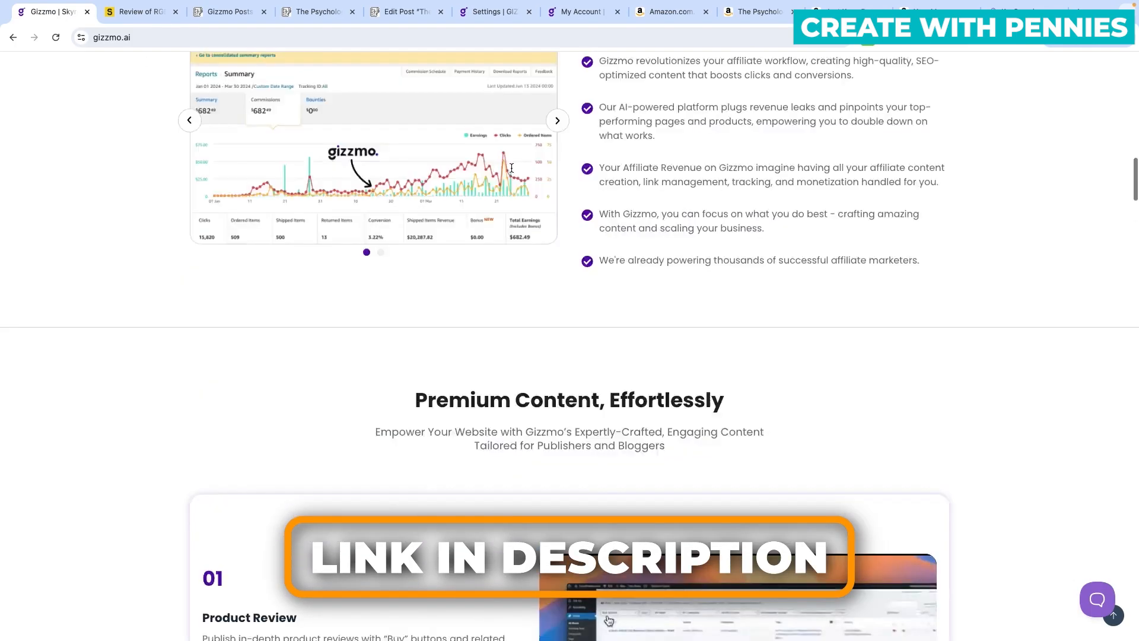
scroll(512, 168, up, 10)
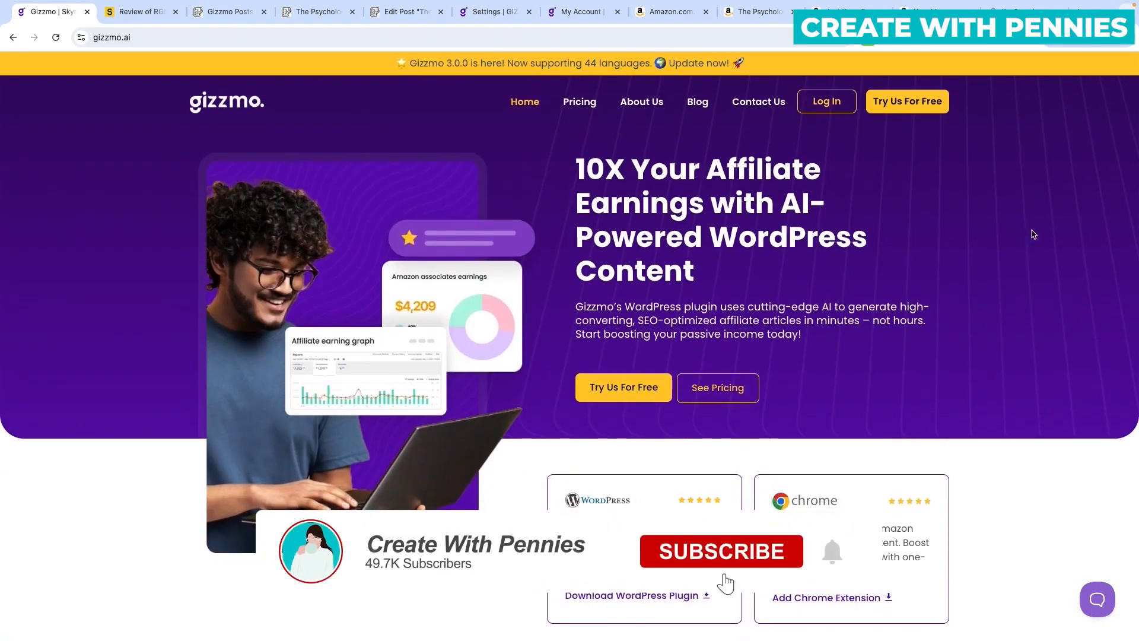